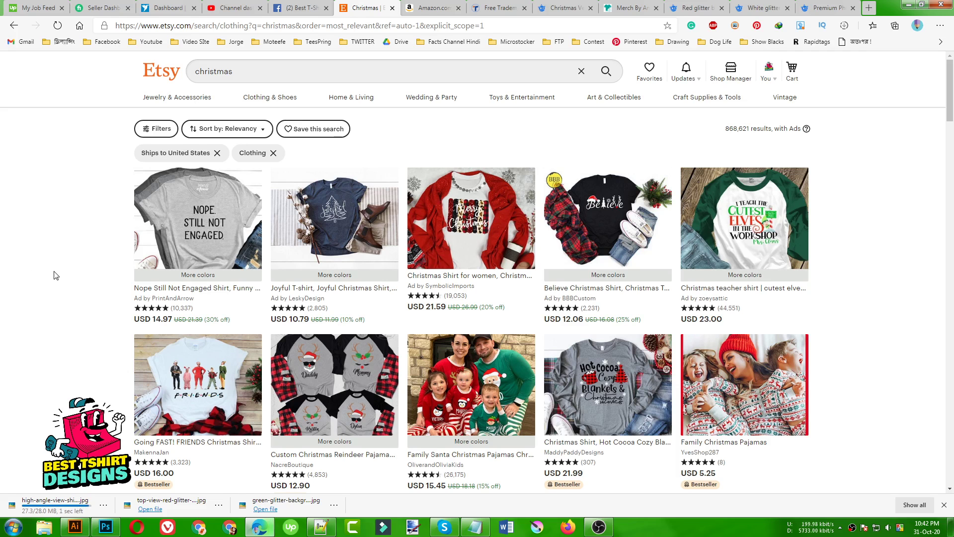
Examine the Christmas clothing search results on Etsy for T-shirt design ideas, styles and bestsellers.
{"action": "scroll", "coordinate": [55, 273], "scroll_direction": "down", "scroll_amount": 2}
{"action": "scroll", "coordinate": [58, 274], "scroll_direction": "up", "scroll_amount": 3}
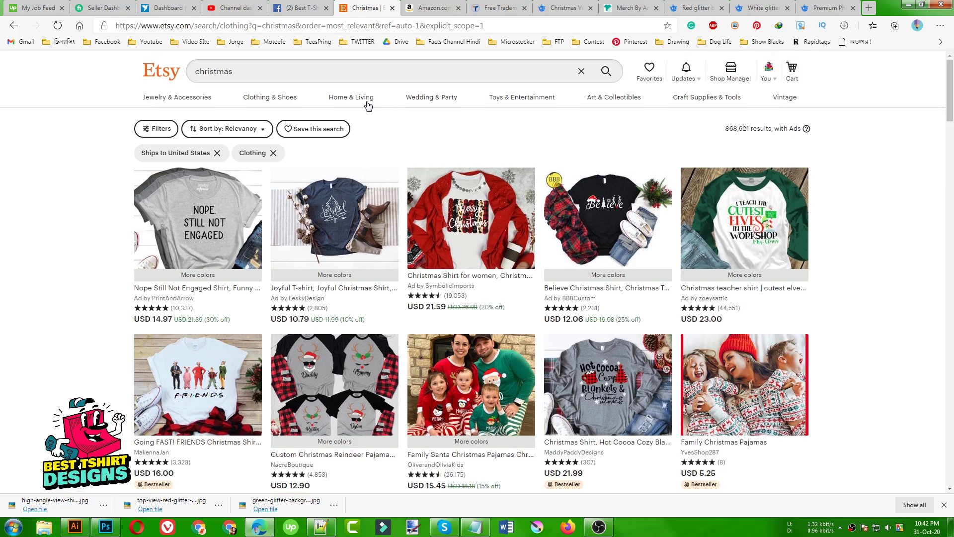
{"action": "scroll", "coordinate": [91, 255], "scroll_direction": "down", "scroll_amount": 4}
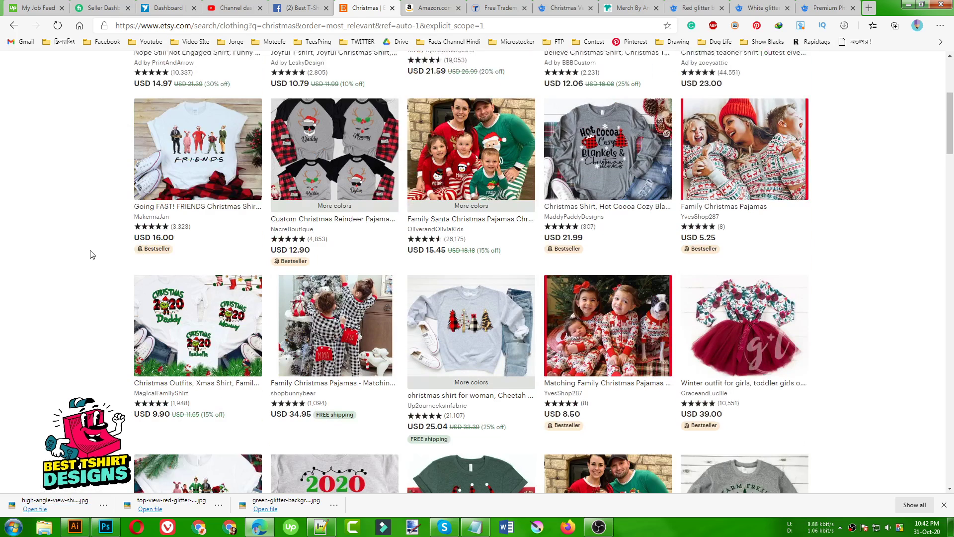
{"action": "scroll", "coordinate": [91, 254], "scroll_direction": "up", "scroll_amount": 4}
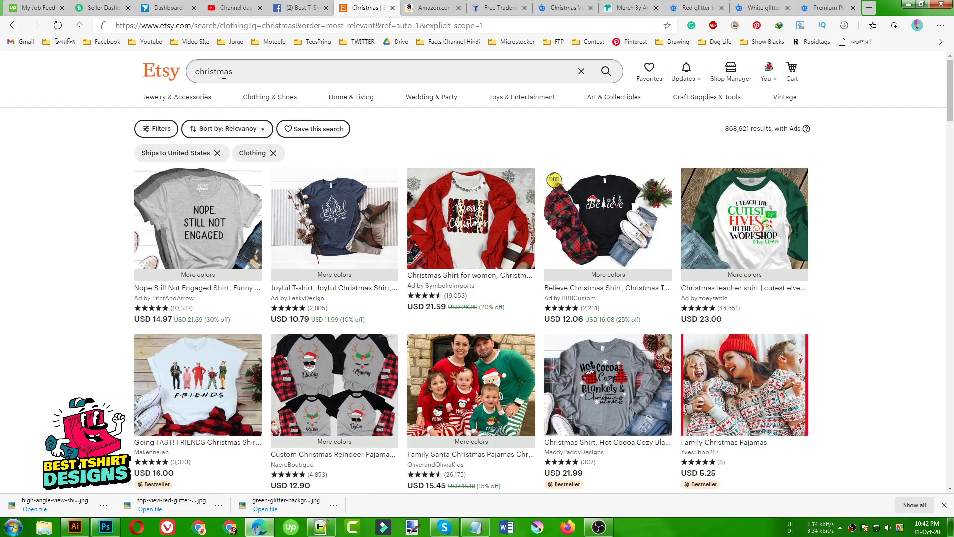
{"action": "scroll", "coordinate": [57, 234], "scroll_direction": "down", "scroll_amount": 3}
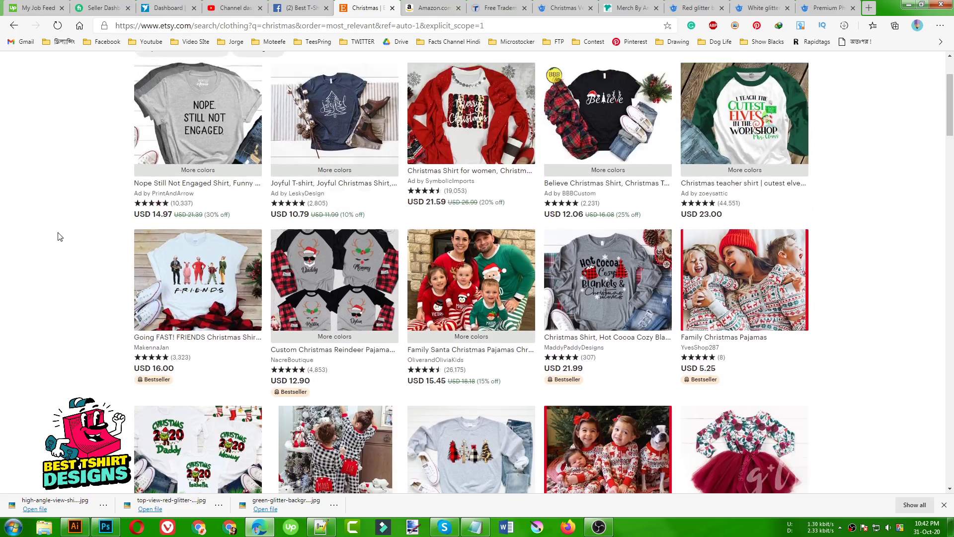
{"action": "scroll", "coordinate": [280, 219], "scroll_direction": "down", "scroll_amount": 4}
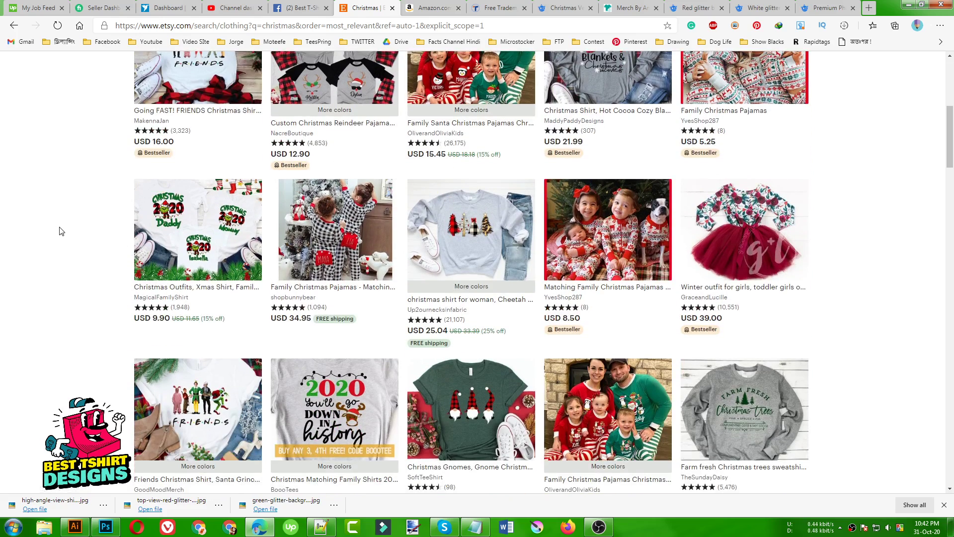
{"action": "scroll", "coordinate": [60, 231], "scroll_direction": "up", "scroll_amount": 4}
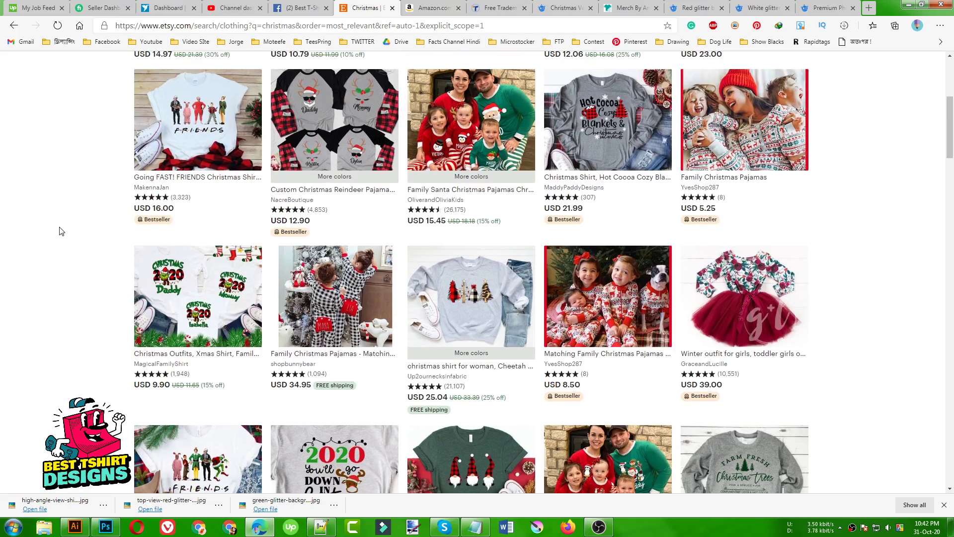
{"action": "scroll", "coordinate": [60, 231], "scroll_direction": "up", "scroll_amount": 3}
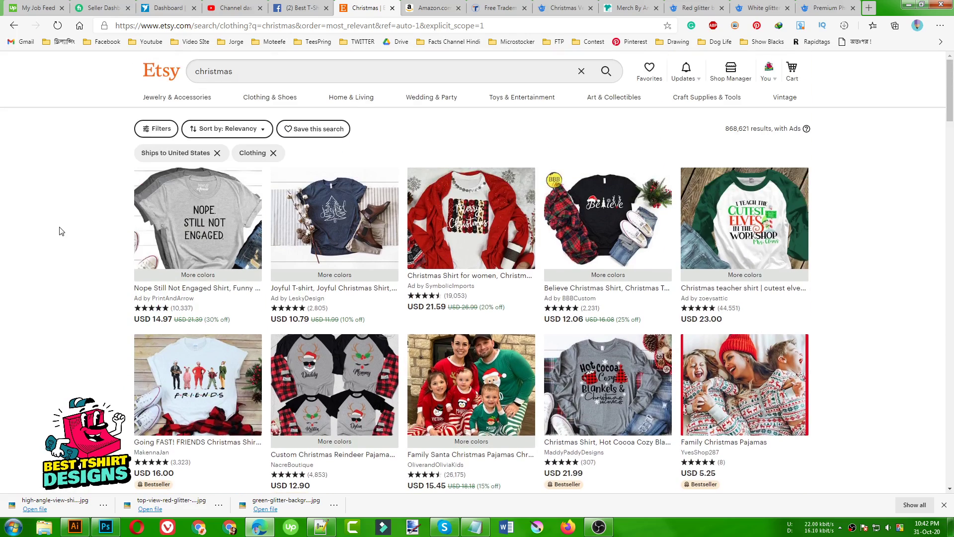
{"action": "scroll", "coordinate": [60, 231], "scroll_direction": "down", "scroll_amount": 5}
{"action": "scroll", "coordinate": [60, 231], "scroll_direction": "up", "scroll_amount": 5}
{"action": "scroll", "coordinate": [211, 208], "scroll_direction": "down", "scroll_amount": 7}
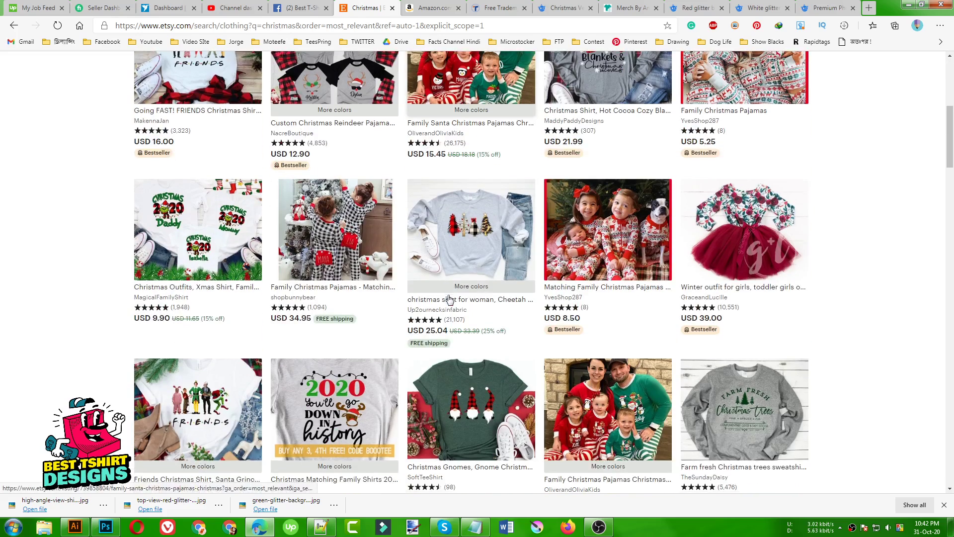
{"action": "scroll", "coordinate": [230, 369], "scroll_direction": "down", "scroll_amount": 7}
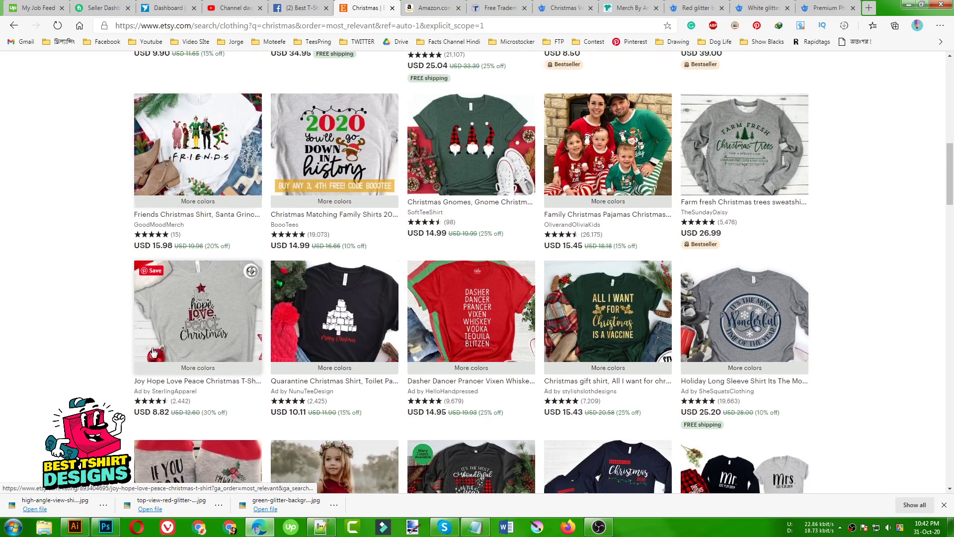
{"action": "scroll", "coordinate": [142, 199], "scroll_direction": "up", "scroll_amount": 3}
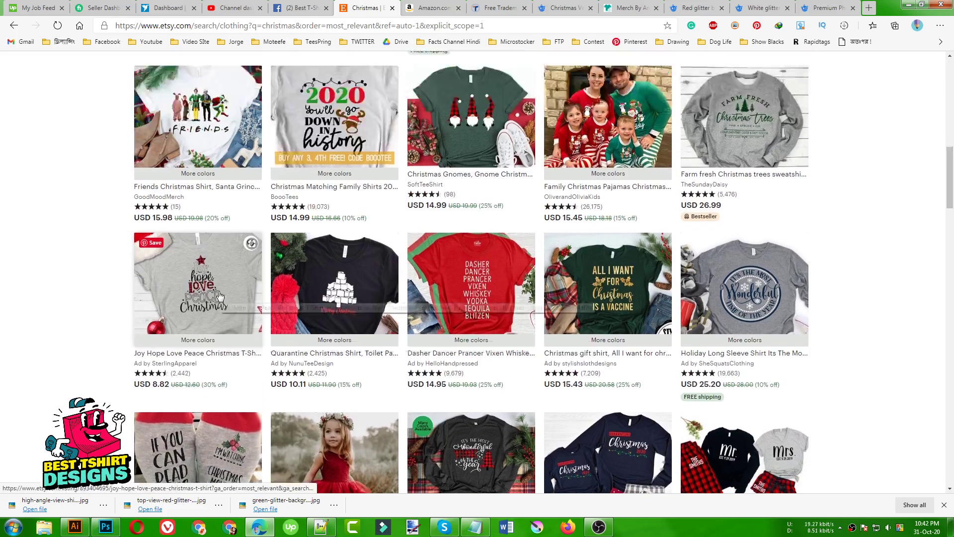
{"action": "scroll", "coordinate": [149, 180], "scroll_direction": "up", "scroll_amount": 3}
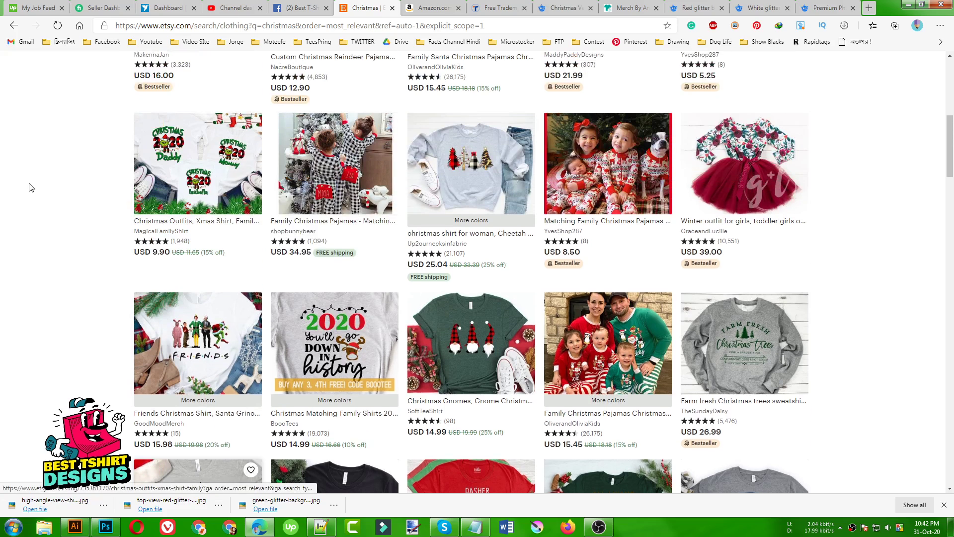
{"action": "scroll", "coordinate": [278, 184], "scroll_direction": "up", "scroll_amount": 9}
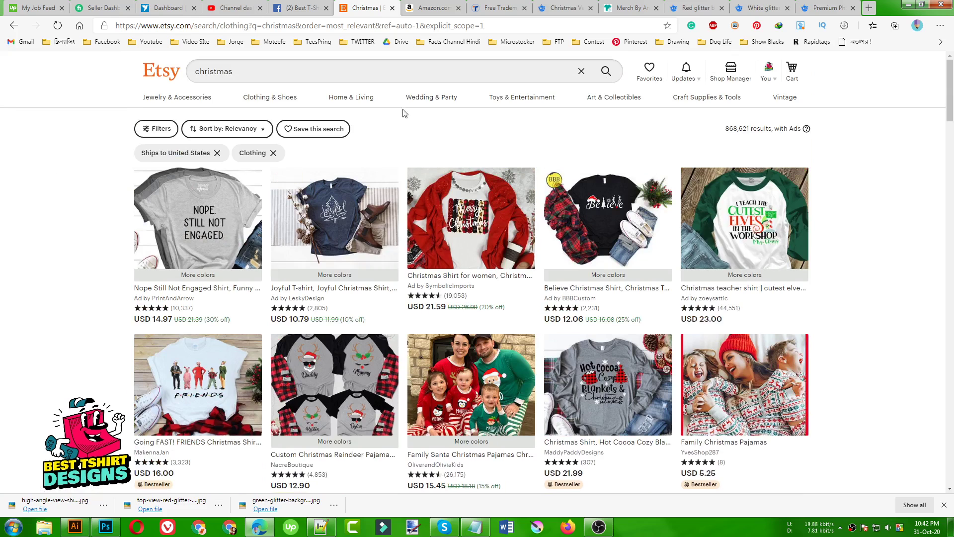
{"action": "left_click", "coordinate": [428, 8]}
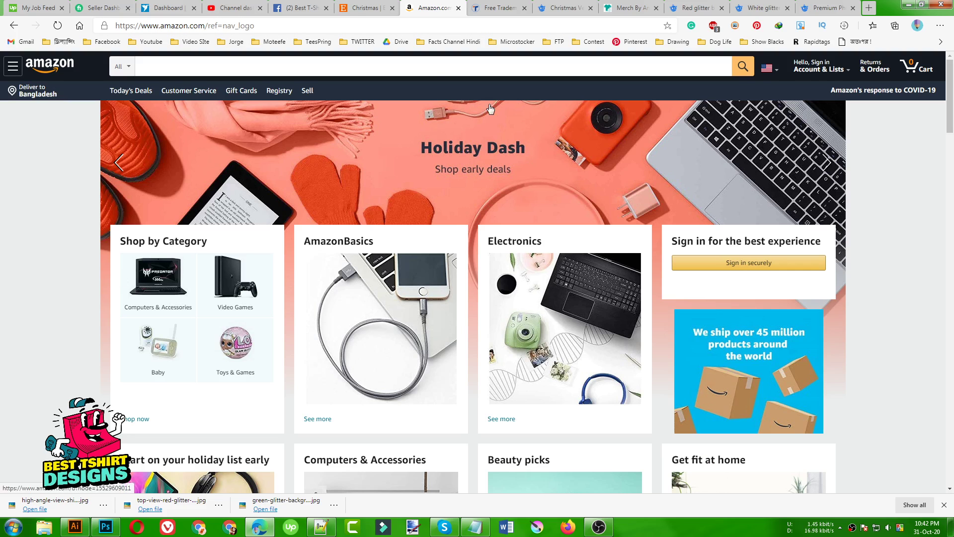
{"action": "left_click", "coordinate": [398, 68]}
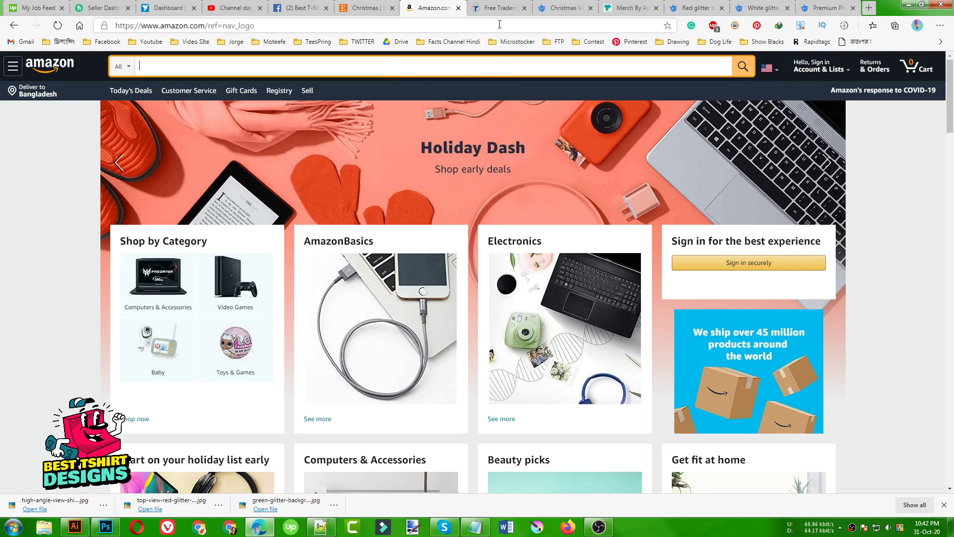
Search Merch Informer's Merch Research page for "christmas" among US T-shirt listings.
{"action": "left_click", "coordinate": [633, 5]}
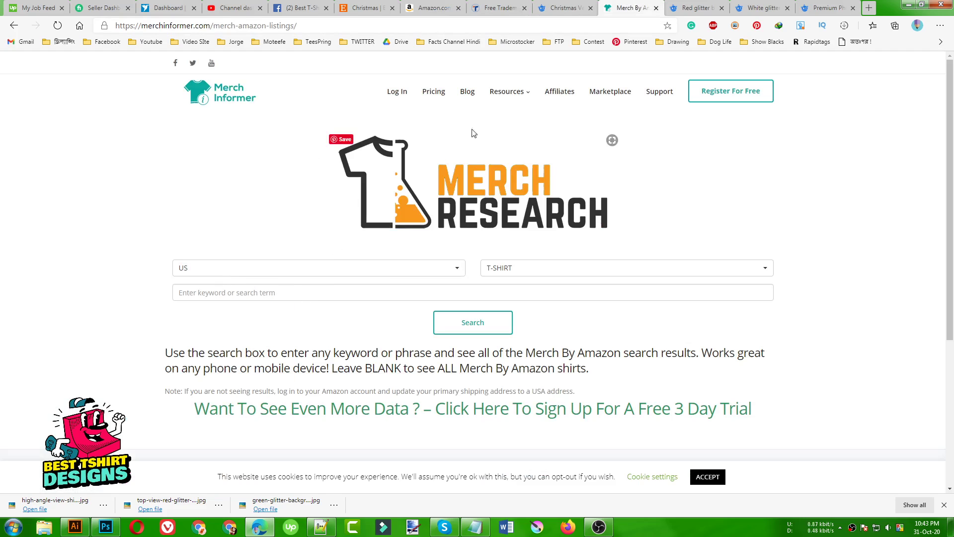
{"action": "mouse_move", "coordinate": [501, 95]}
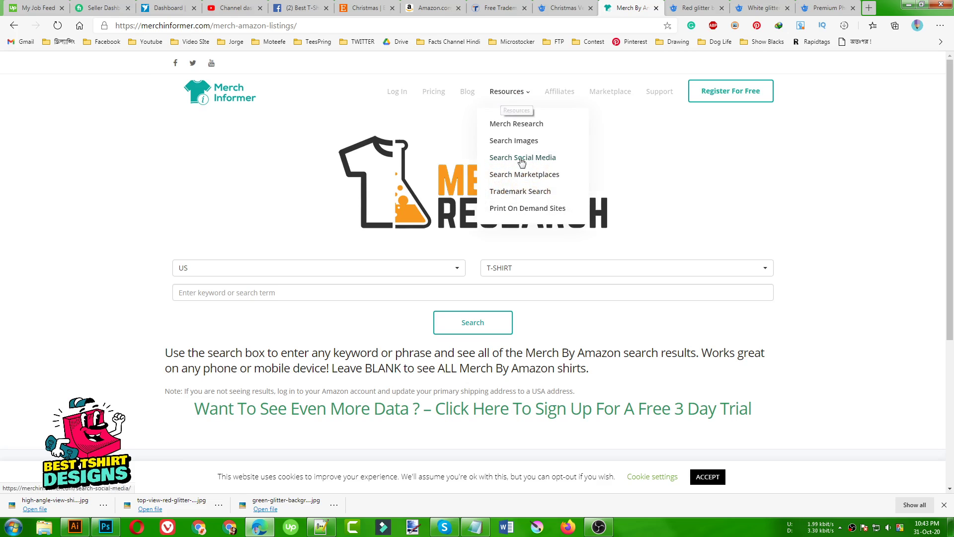
{"action": "left_click", "coordinate": [515, 126]}
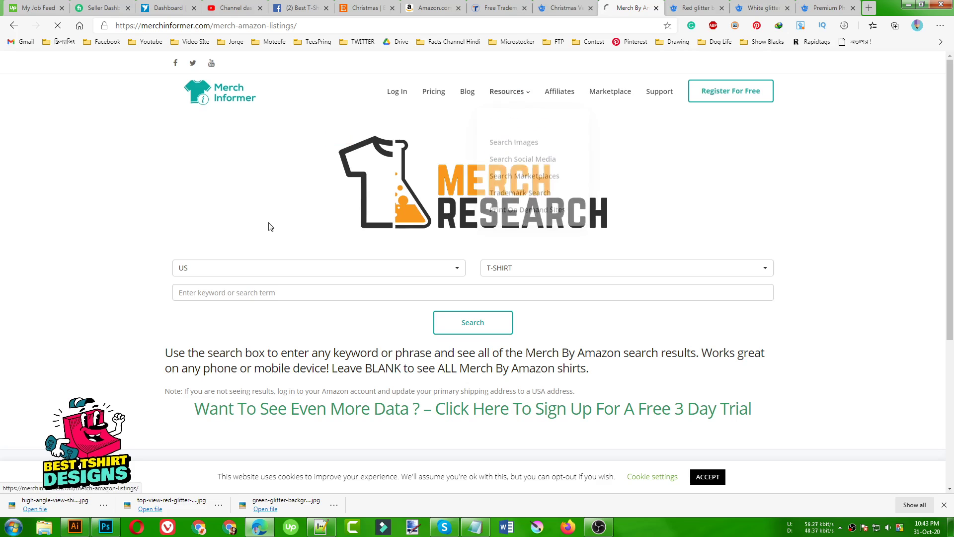
{"action": "left_click", "coordinate": [285, 290]}
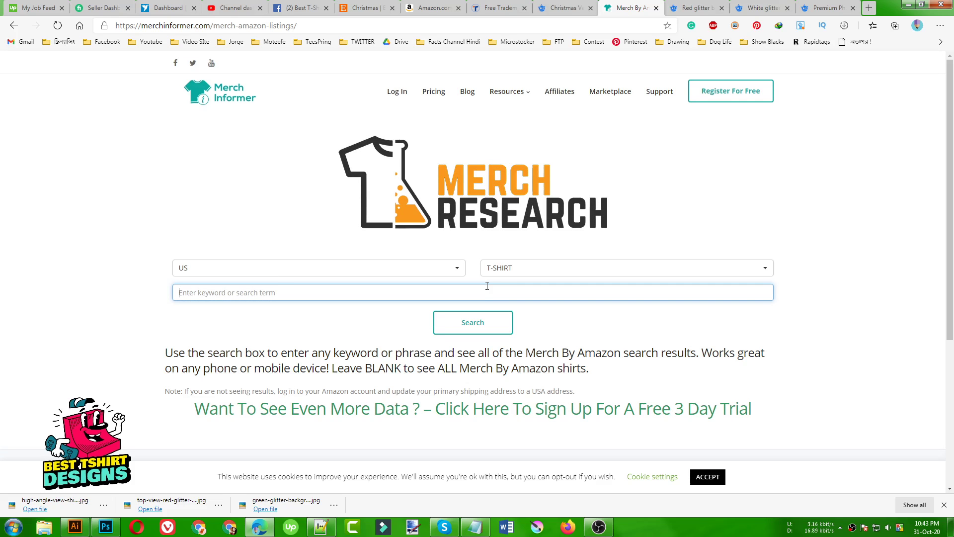
{"action": "type", "text": "christmas"}
{"action": "left_click", "coordinate": [497, 330]}
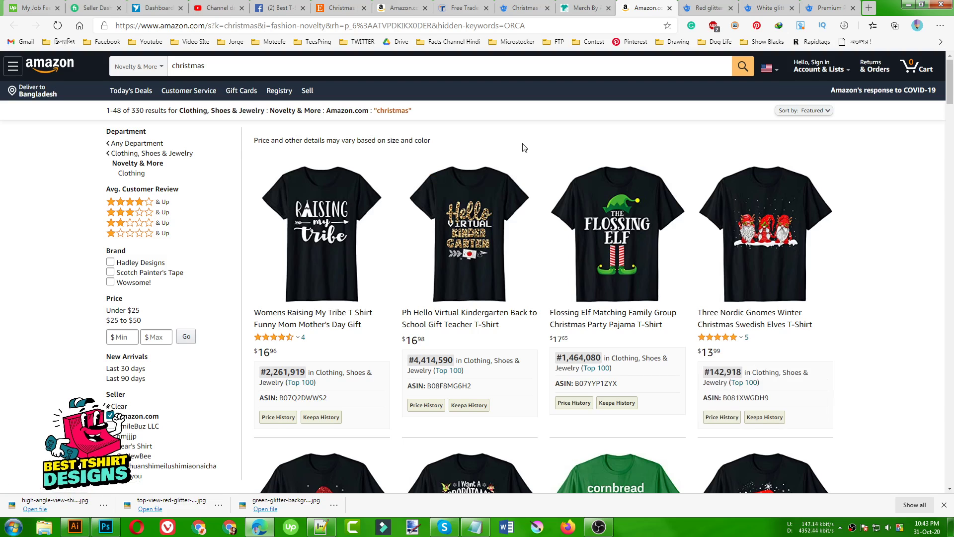
Examine the T-shirt designs and their sales ranks in the Amazon results for "christmas".
{"action": "scroll", "coordinate": [522, 148], "scroll_direction": "down", "scroll_amount": 3}
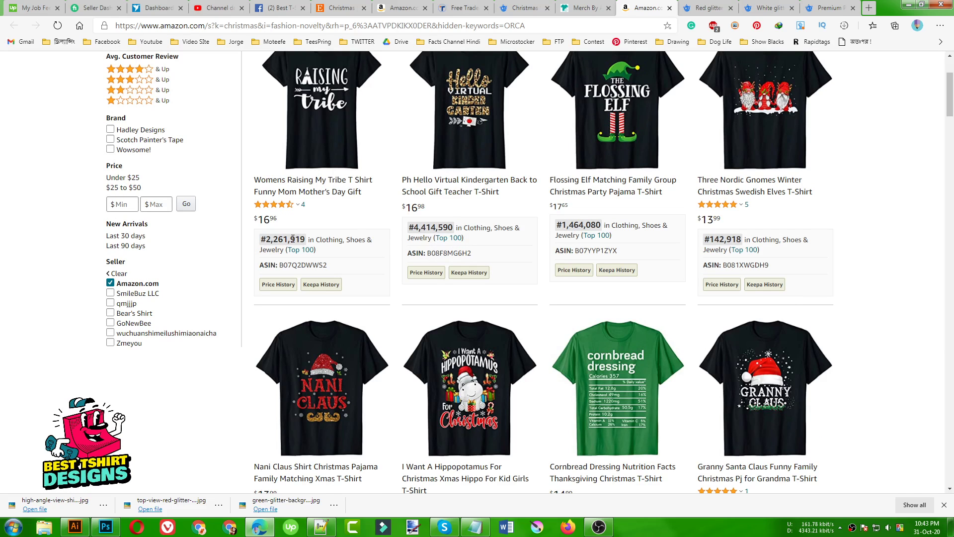
{"action": "scroll", "coordinate": [292, 239], "scroll_direction": "down", "scroll_amount": 4}
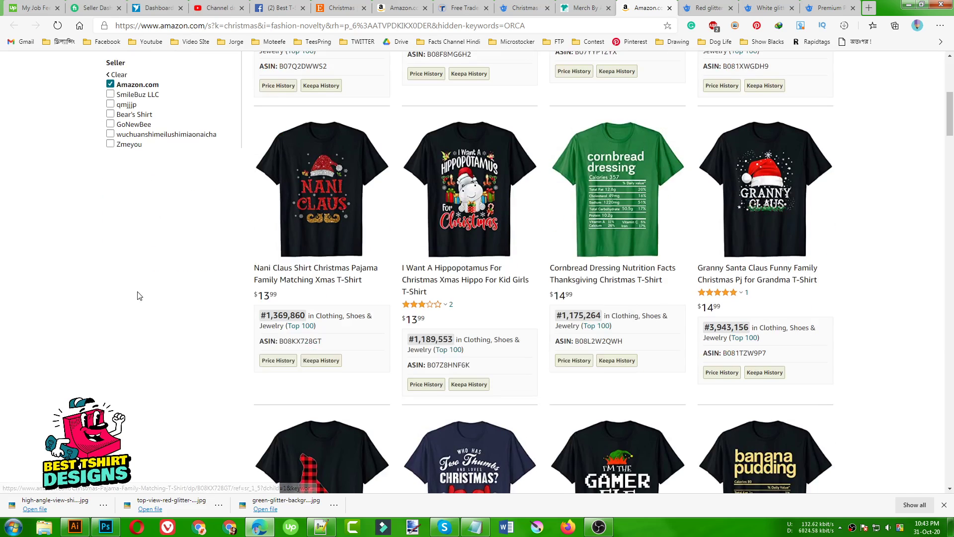
{"action": "scroll", "coordinate": [140, 296], "scroll_direction": "down", "scroll_amount": 4}
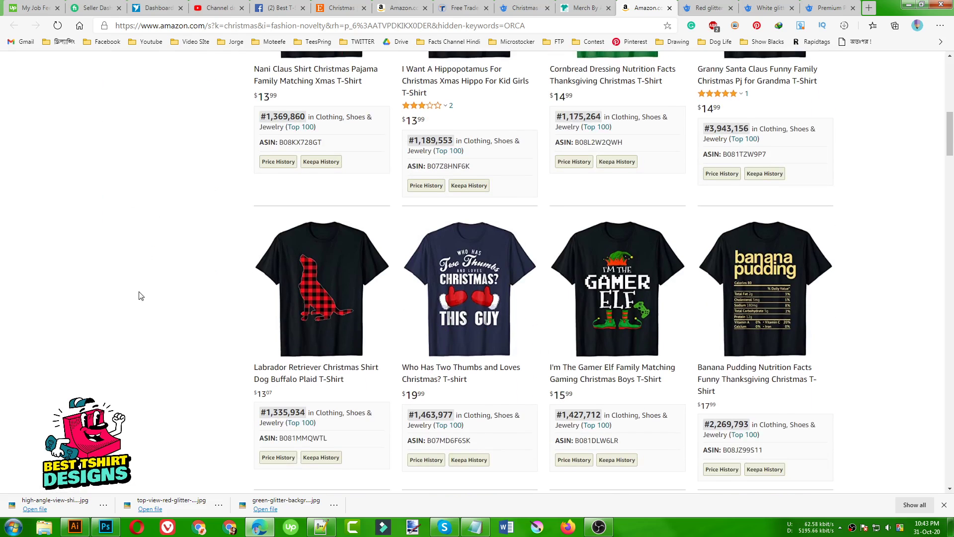
{"action": "scroll", "coordinate": [140, 296], "scroll_direction": "down", "scroll_amount": 3}
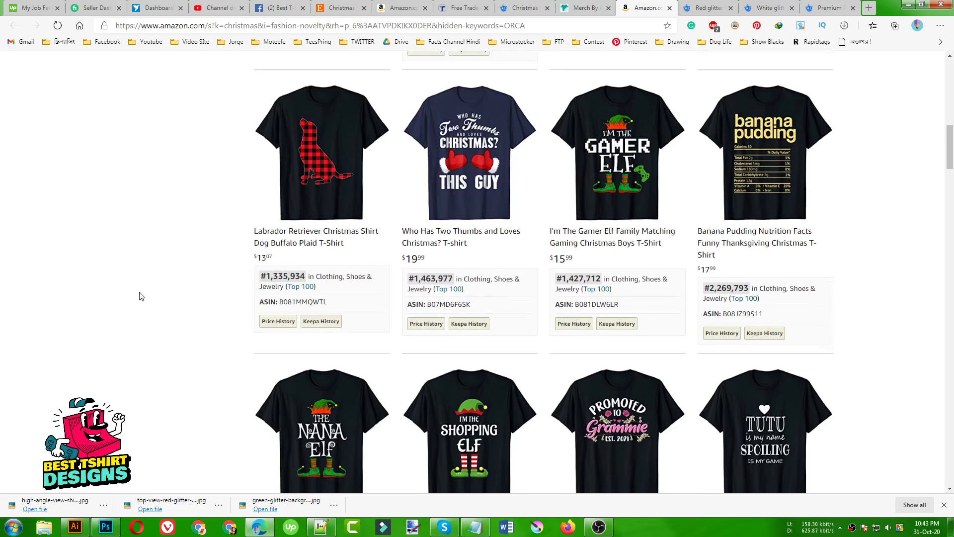
{"action": "scroll", "coordinate": [140, 296], "scroll_direction": "down", "scroll_amount": 4}
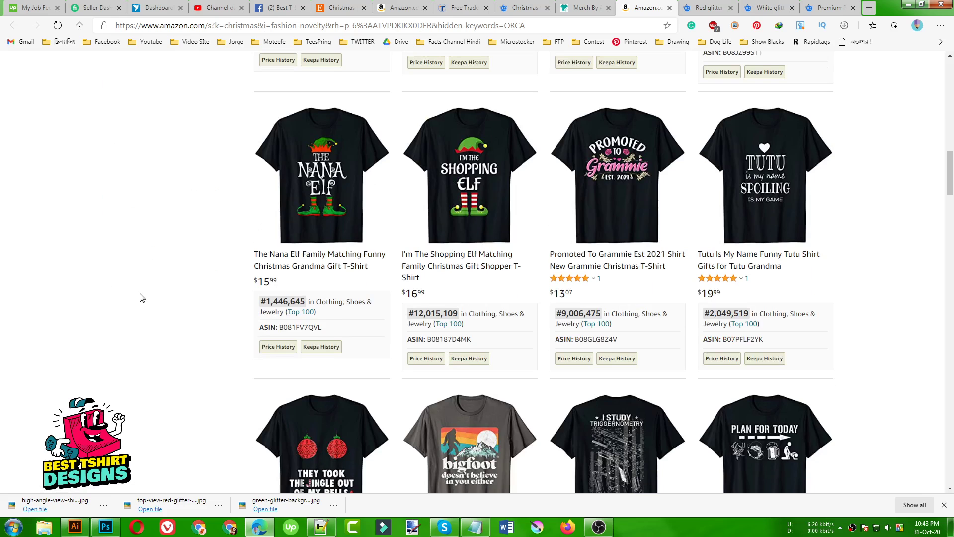
{"action": "scroll", "coordinate": [171, 294], "scroll_direction": "down", "scroll_amount": 10}
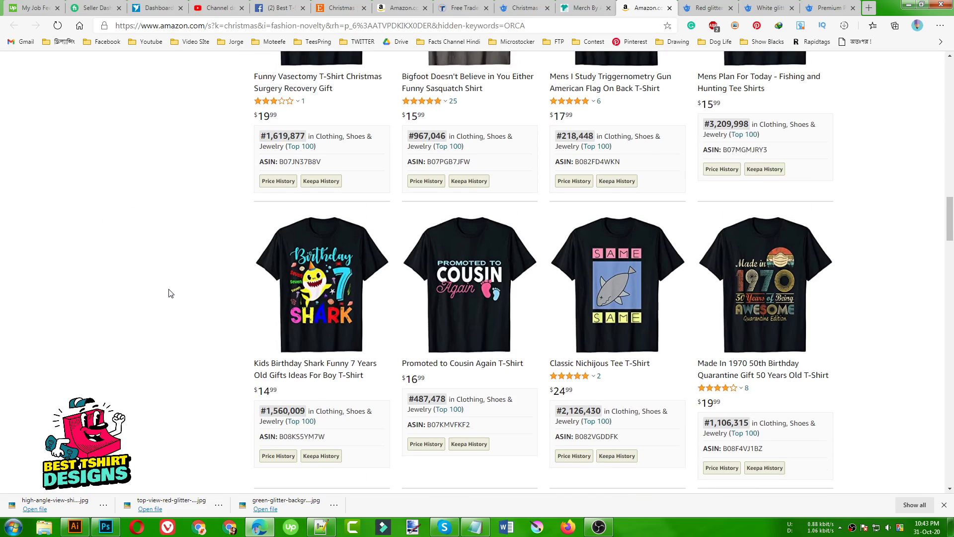
{"action": "scroll", "coordinate": [170, 292], "scroll_direction": "up", "scroll_amount": 4}
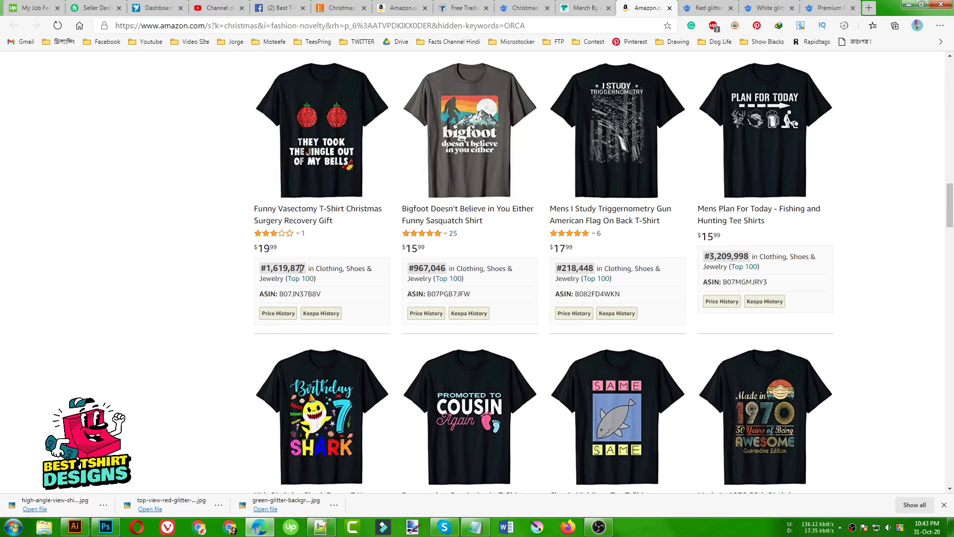
{"action": "scroll", "coordinate": [394, 207], "scroll_direction": "up", "scroll_amount": 2}
{"action": "scroll", "coordinate": [170, 266], "scroll_direction": "down", "scroll_amount": 8}
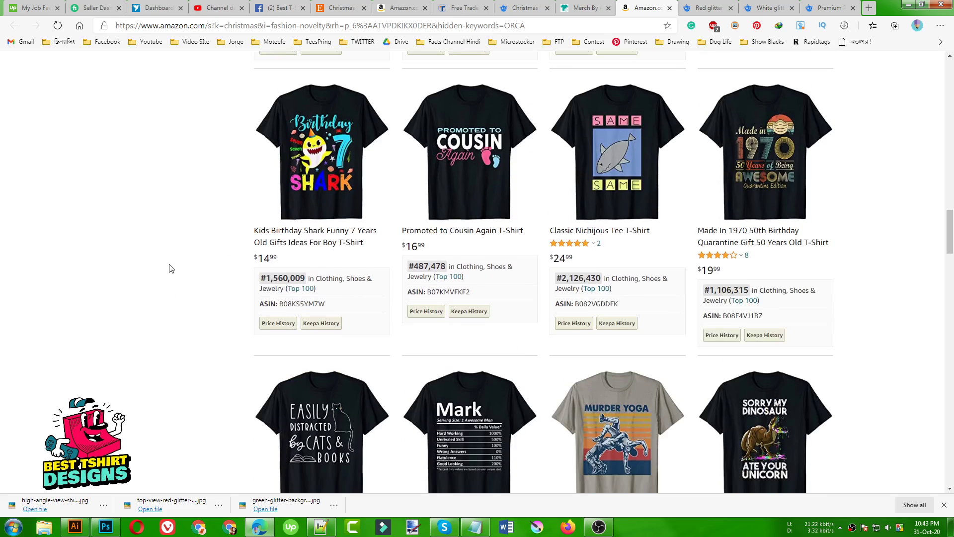
{"action": "scroll", "coordinate": [171, 269], "scroll_direction": "up", "scroll_amount": 1}
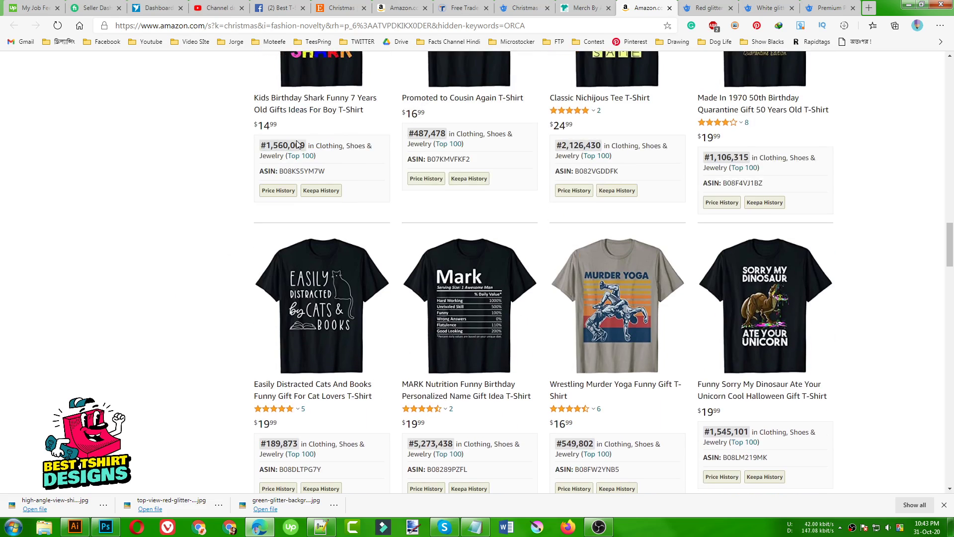
{"action": "scroll", "coordinate": [189, 228], "scroll_direction": "down", "scroll_amount": 7}
{"action": "scroll", "coordinate": [189, 230], "scroll_direction": "down", "scroll_amount": 5}
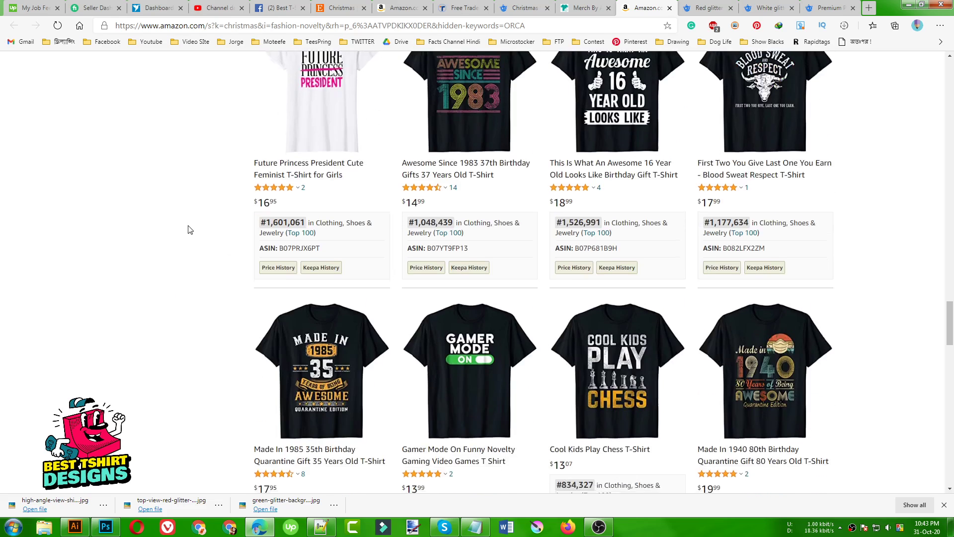
{"action": "scroll", "coordinate": [188, 230], "scroll_direction": "up", "scroll_amount": 5}
{"action": "scroll", "coordinate": [188, 230], "scroll_direction": "down", "scroll_amount": 10}
{"action": "scroll", "coordinate": [189, 229], "scroll_direction": "up", "scroll_amount": 20}
{"action": "scroll", "coordinate": [189, 229], "scroll_direction": "up", "scroll_amount": 10}
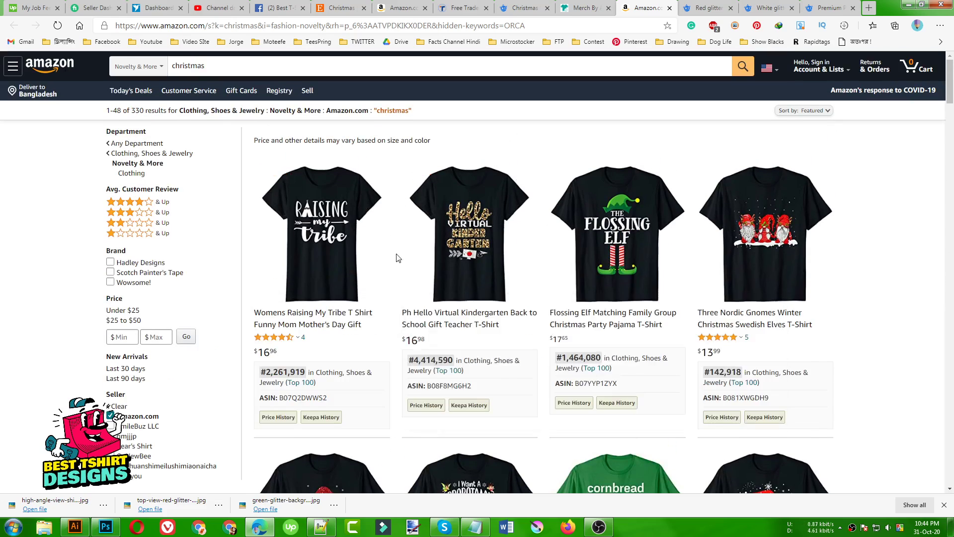
{"action": "scroll", "coordinate": [388, 271], "scroll_direction": "down", "scroll_amount": 2}
{"action": "scroll", "coordinate": [398, 243], "scroll_direction": "down", "scroll_amount": 2}
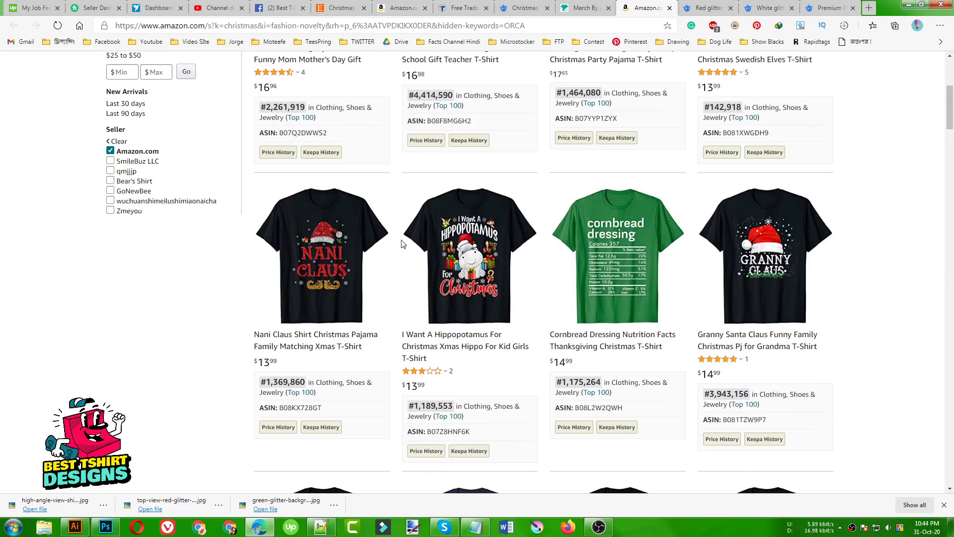
{"action": "scroll", "coordinate": [836, 302], "scroll_direction": "down", "scroll_amount": 2}
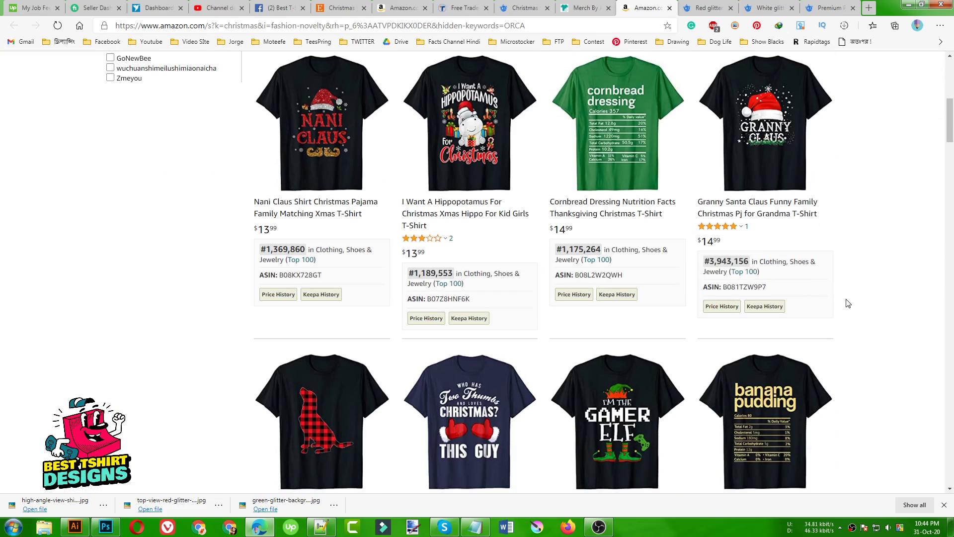
{"action": "scroll", "coordinate": [161, 296], "scroll_direction": "down", "scroll_amount": 3}
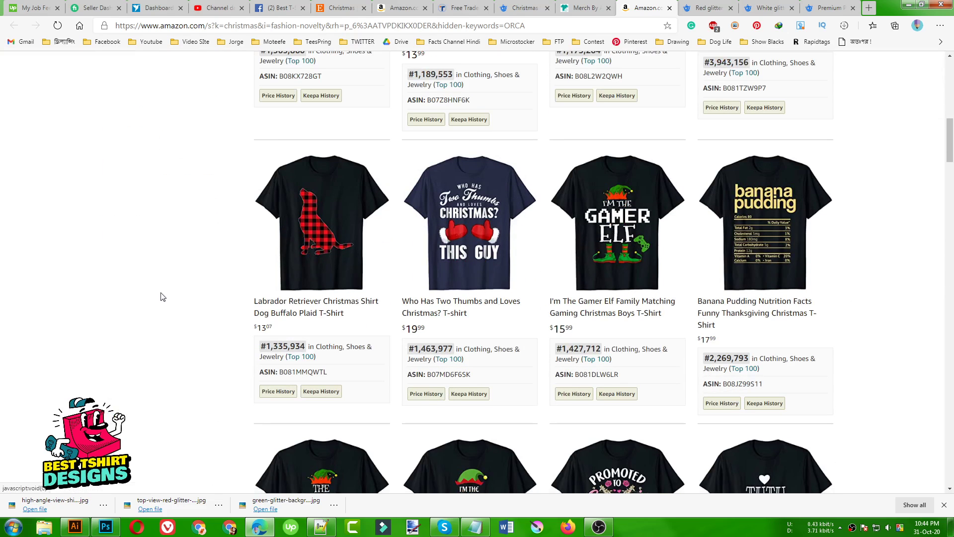
{"action": "scroll", "coordinate": [165, 292], "scroll_direction": "down", "scroll_amount": 5}
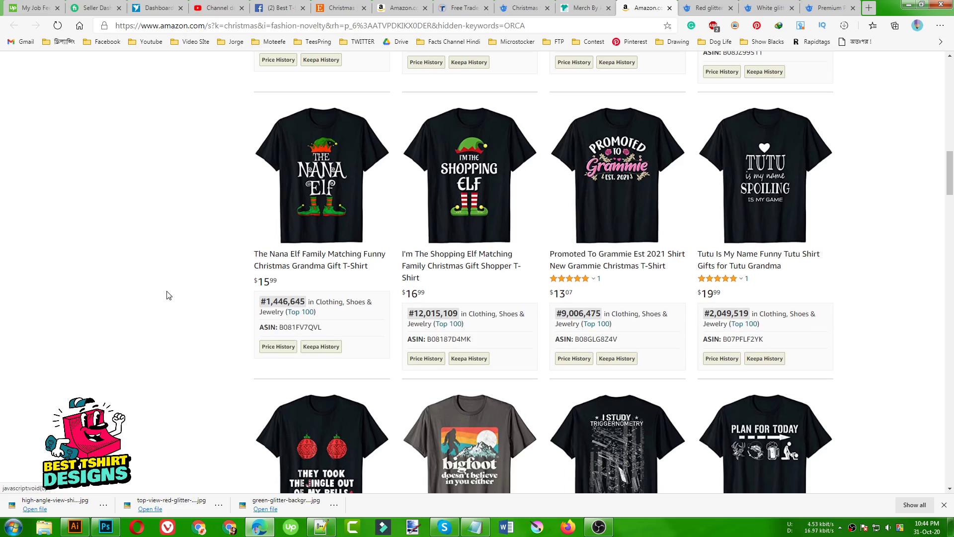
{"action": "scroll", "coordinate": [114, 272], "scroll_direction": "down", "scroll_amount": 4}
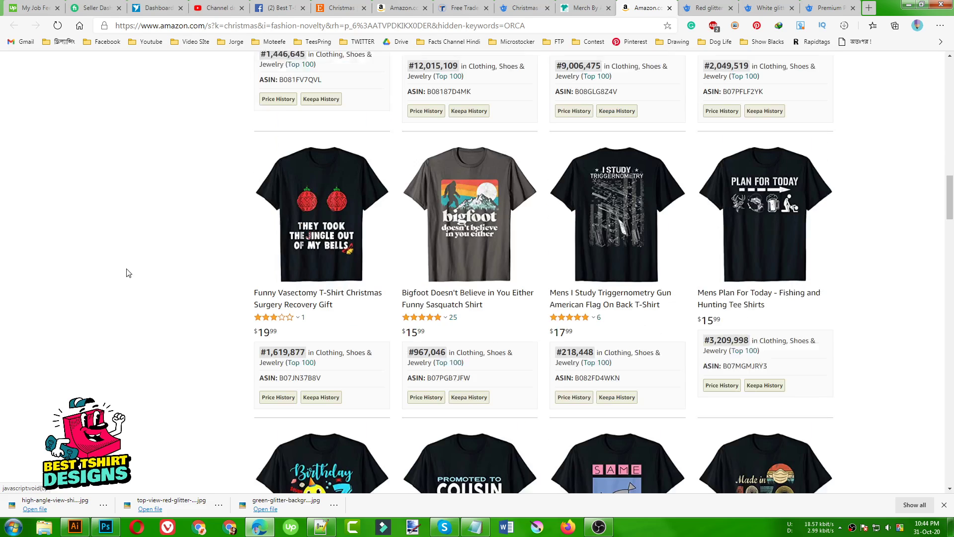
Compare further T-shirt designs and their sales ranks in the Amazon Novelty & More listings for "christmas".
{"action": "scroll", "coordinate": [128, 273], "scroll_direction": "down", "scroll_amount": 4}
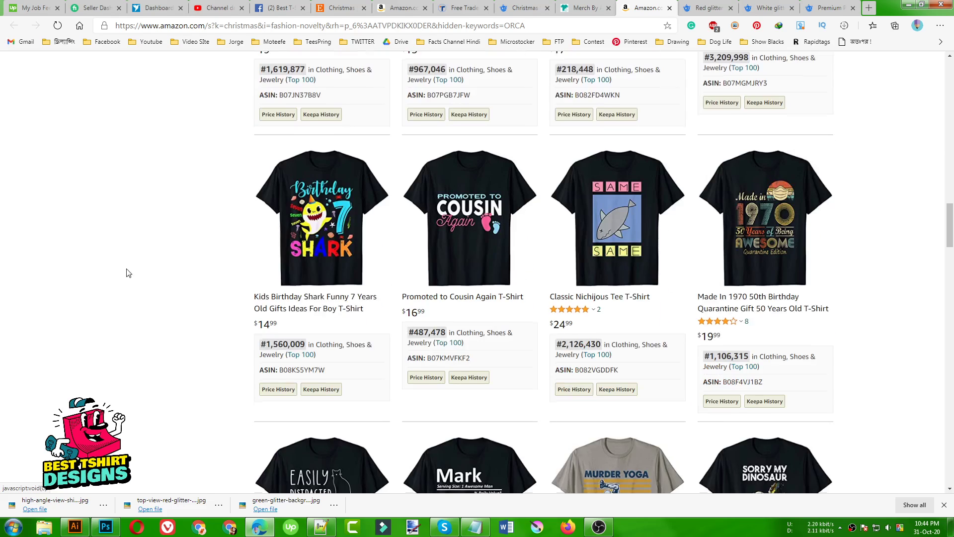
{"action": "scroll", "coordinate": [151, 304], "scroll_direction": "down", "scroll_amount": 1}
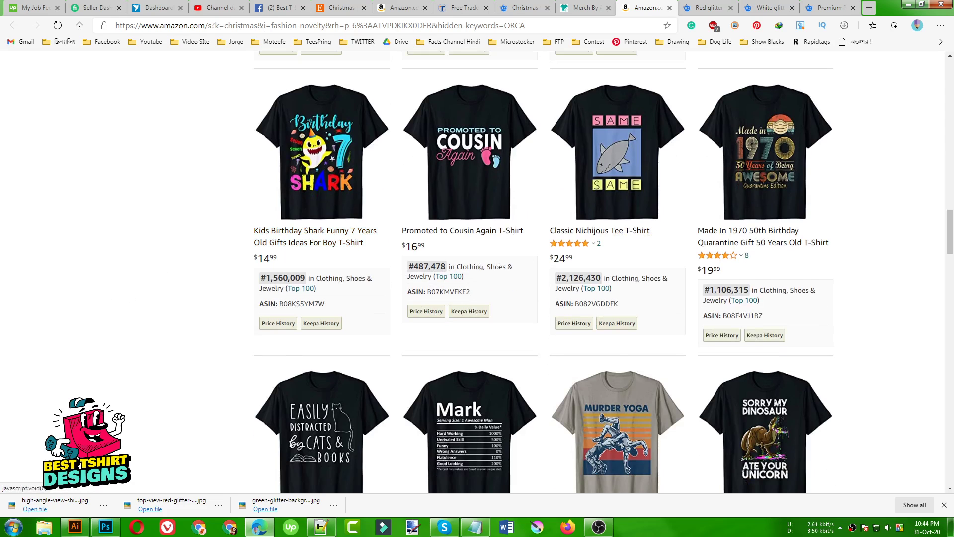
{"action": "scroll", "coordinate": [443, 267], "scroll_direction": "down", "scroll_amount": 2}
{"action": "scroll", "coordinate": [182, 273], "scroll_direction": "up", "scroll_amount": 6}
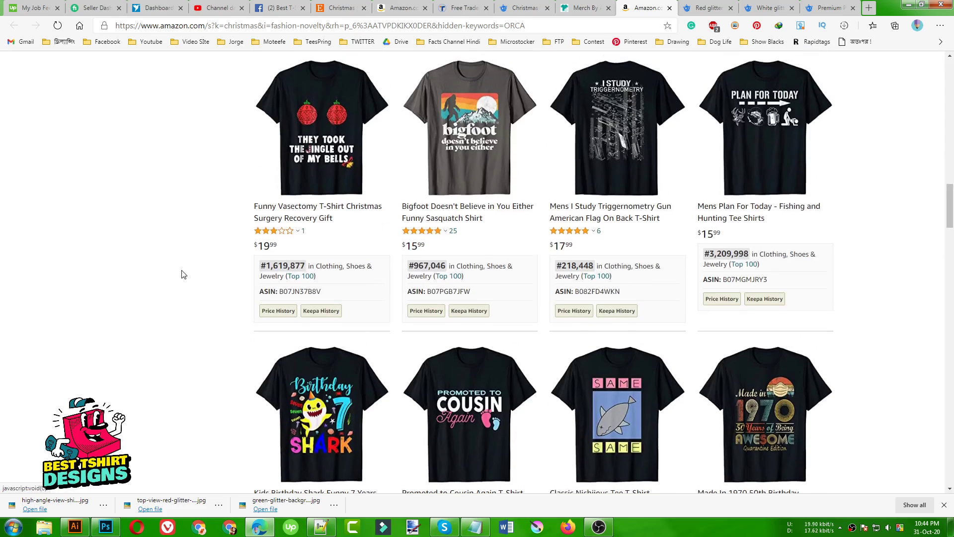
{"action": "scroll", "coordinate": [182, 273], "scroll_direction": "up", "scroll_amount": 12}
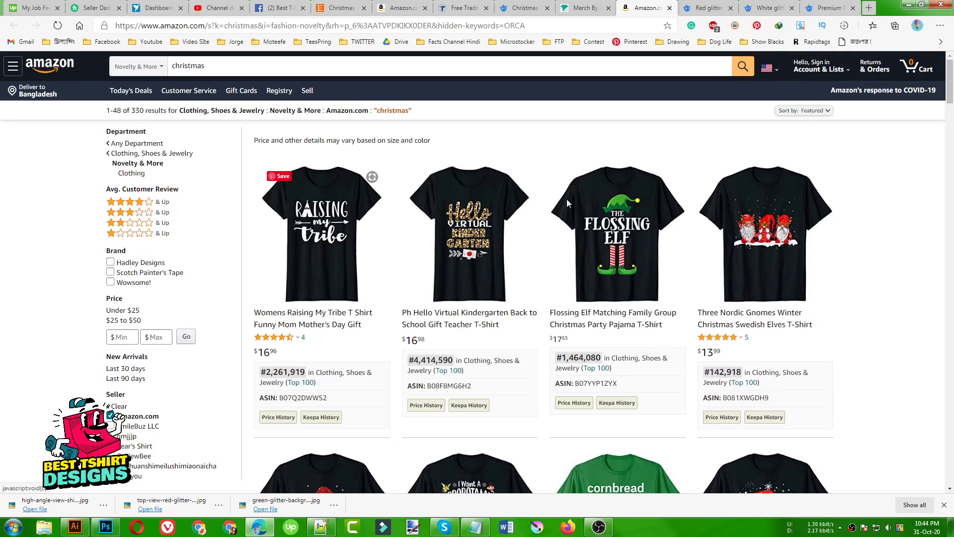
Search all departments on Amazon for the suggested phrase "christmas tshirts for women".
{"action": "left_click", "coordinate": [592, 9]}
{"action": "left_click", "coordinate": [400, 8]}
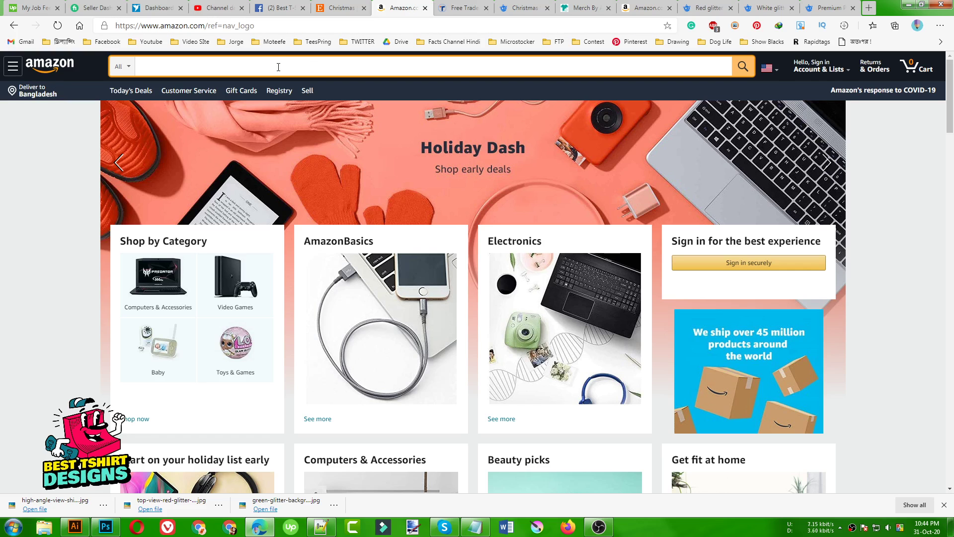
{"action": "type", "text": "christmas"}
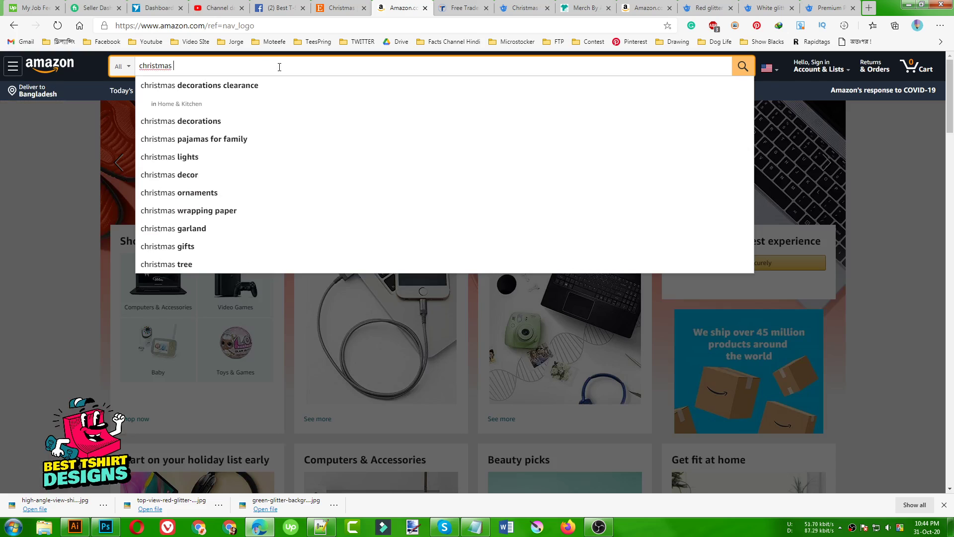
{"action": "type", "text": " tshir"}
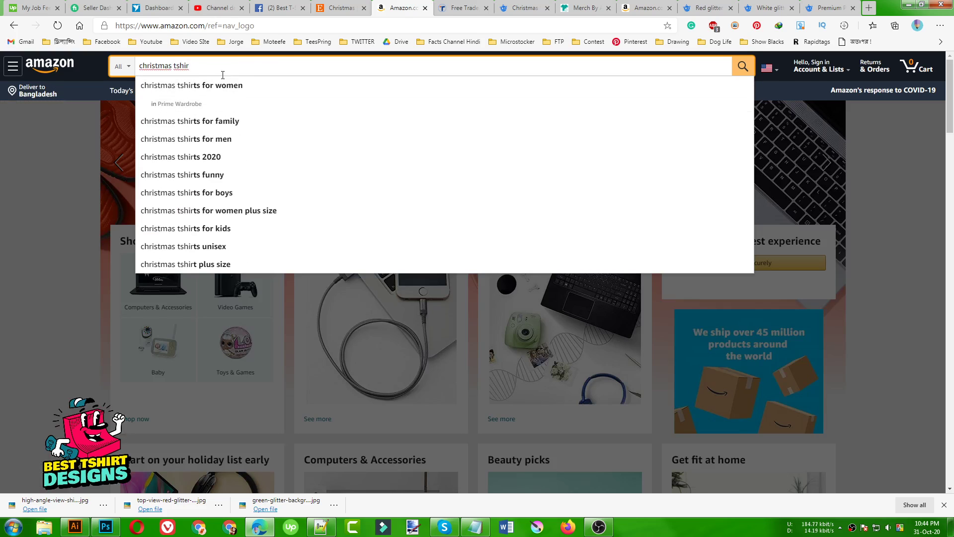
{"action": "left_click", "coordinate": [229, 89]}
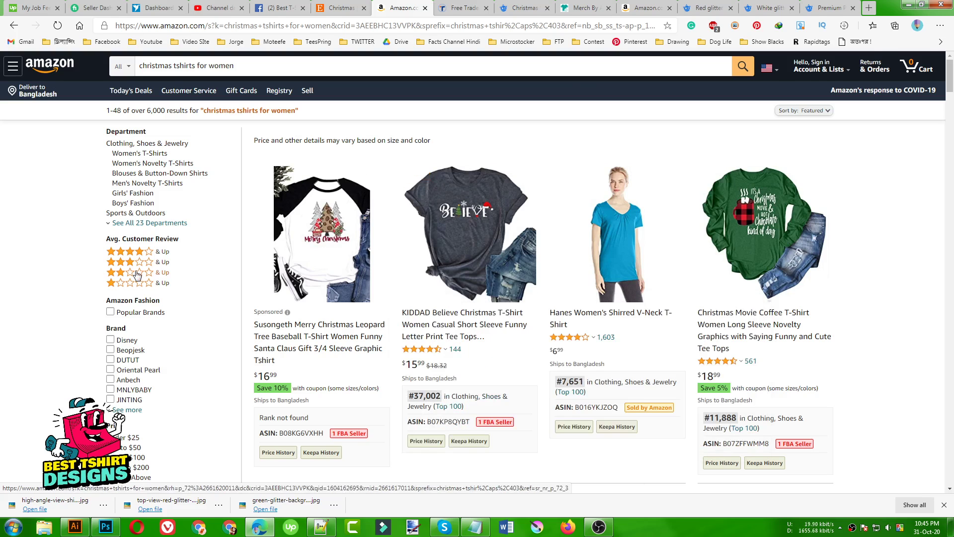
Browse the women's Christmas T-shirt results and open the "Its The Most Wonderful Time The Year" plaid tree shirt separately.
{"action": "scroll", "coordinate": [41, 265], "scroll_direction": "down", "scroll_amount": 13}
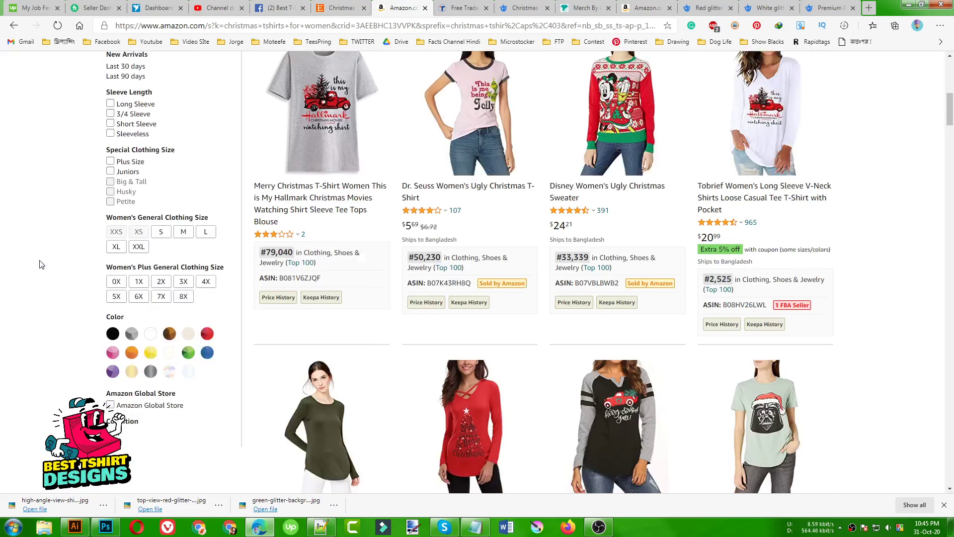
{"action": "scroll", "coordinate": [41, 265], "scroll_direction": "down", "scroll_amount": 12}
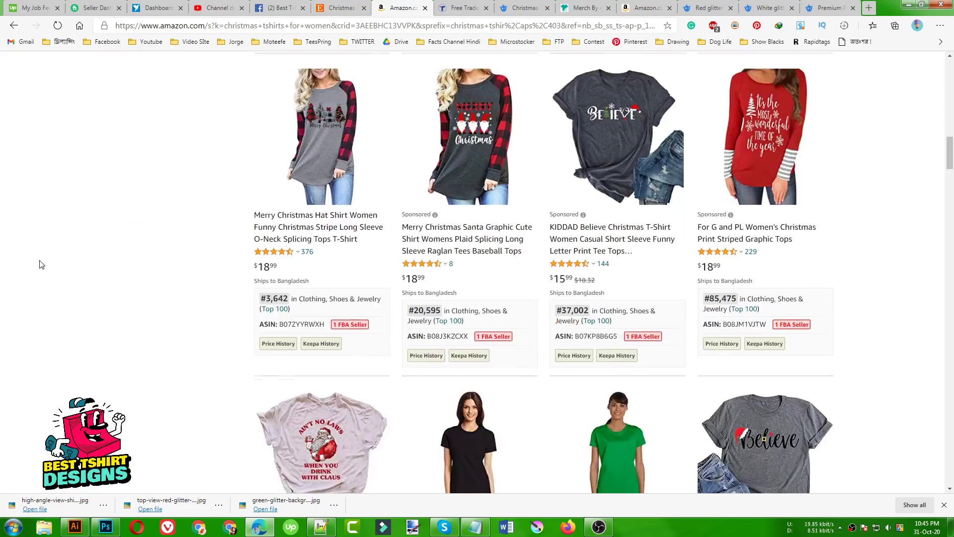
{"action": "scroll", "coordinate": [41, 265], "scroll_direction": "down", "scroll_amount": 6}
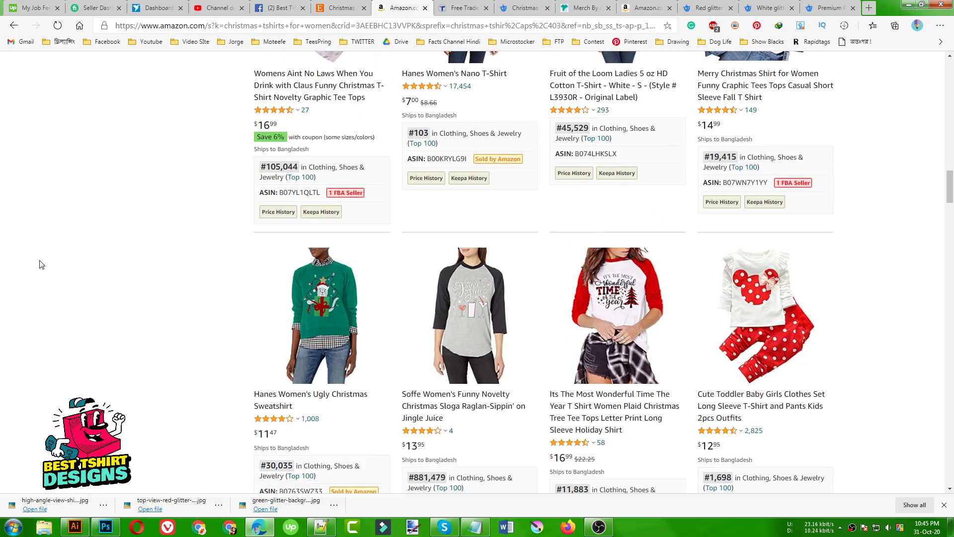
{"action": "scroll", "coordinate": [41, 264], "scroll_direction": "down", "scroll_amount": 1}
{"action": "scroll", "coordinate": [41, 264], "scroll_direction": "up", "scroll_amount": 1}
{"action": "scroll", "coordinate": [41, 264], "scroll_direction": "down", "scroll_amount": 1}
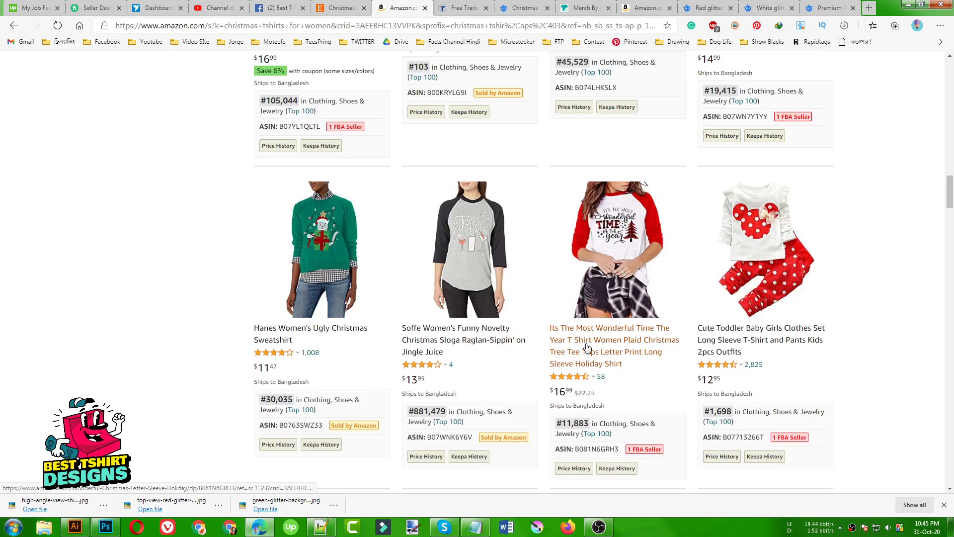
{"action": "middle_click", "coordinate": [587, 328]}
{"action": "left_click", "coordinate": [408, 6]}
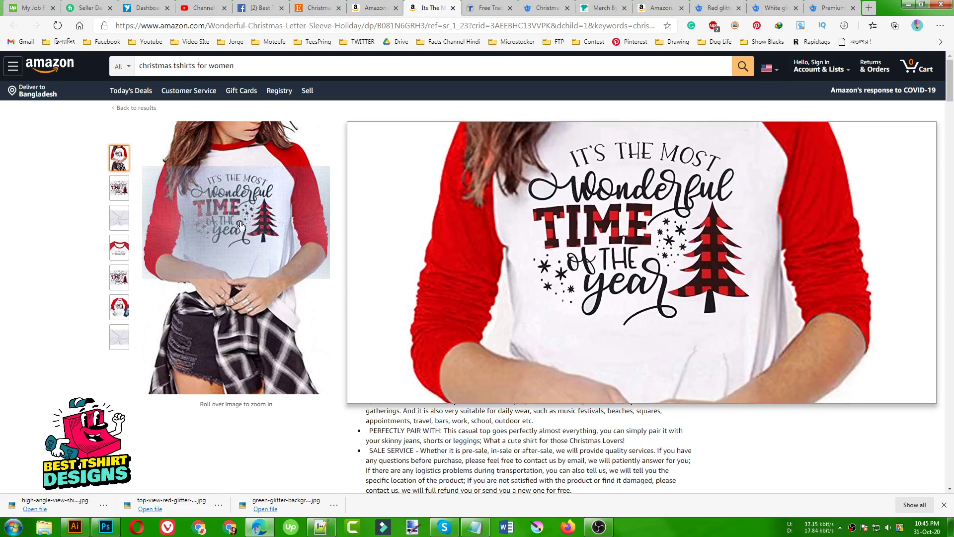
Find and open the Etsy listing for the dark "It's the Most Wonderful Time of the Year" buffalo plaid shirt.
{"action": "left_click", "coordinate": [306, 11]}
{"action": "scroll", "coordinate": [132, 244], "scroll_direction": "down", "scroll_amount": 10}
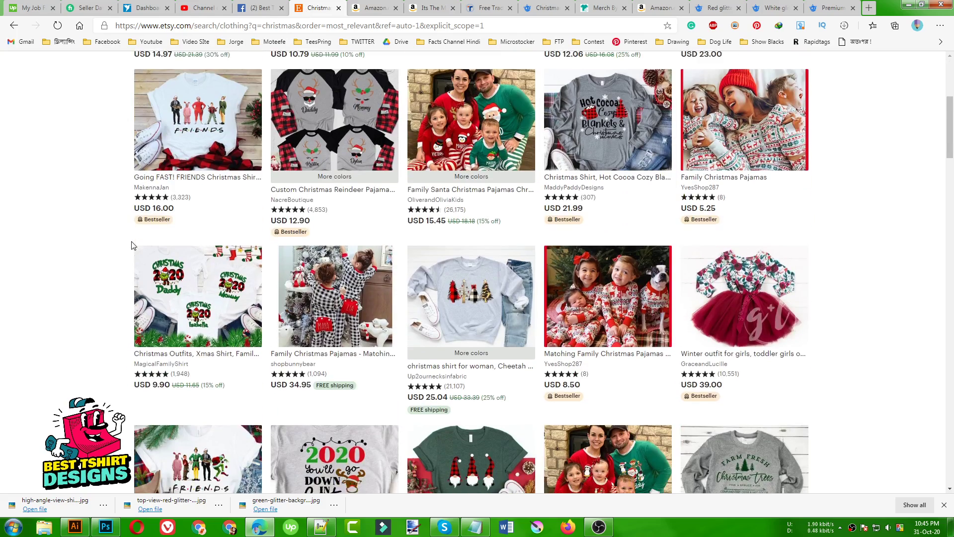
{"action": "scroll", "coordinate": [132, 245], "scroll_direction": "down", "scroll_amount": 4}
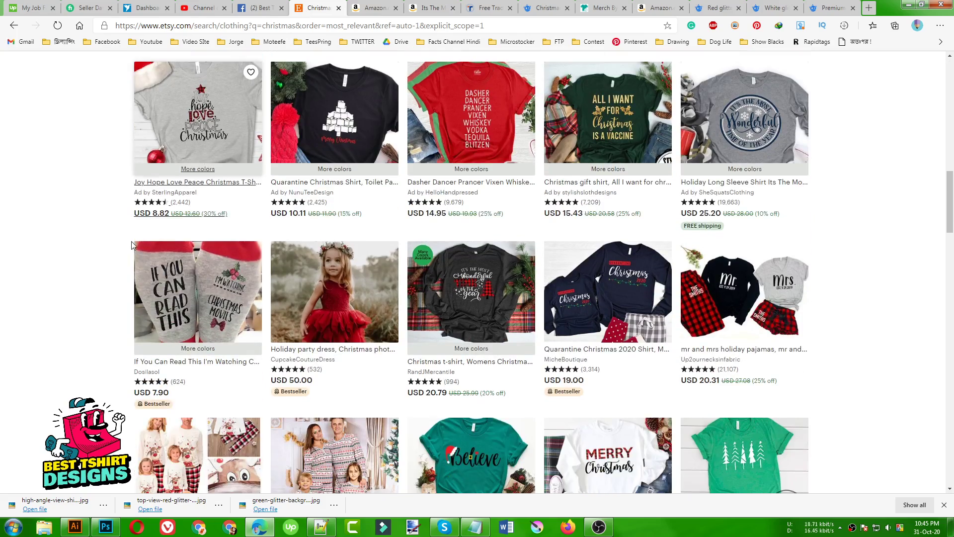
{"action": "left_click", "coordinate": [450, 361]}
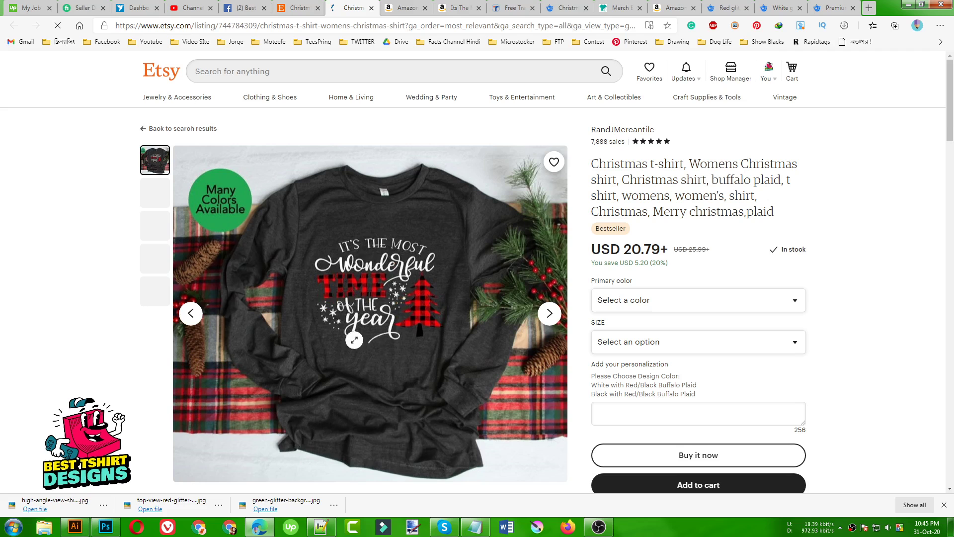
Compare the Christmas shirt designs on Etsy and Amazon, and review the "Its The Most Wonderful Time The Year" product page.
{"action": "left_click", "coordinate": [396, 6]}
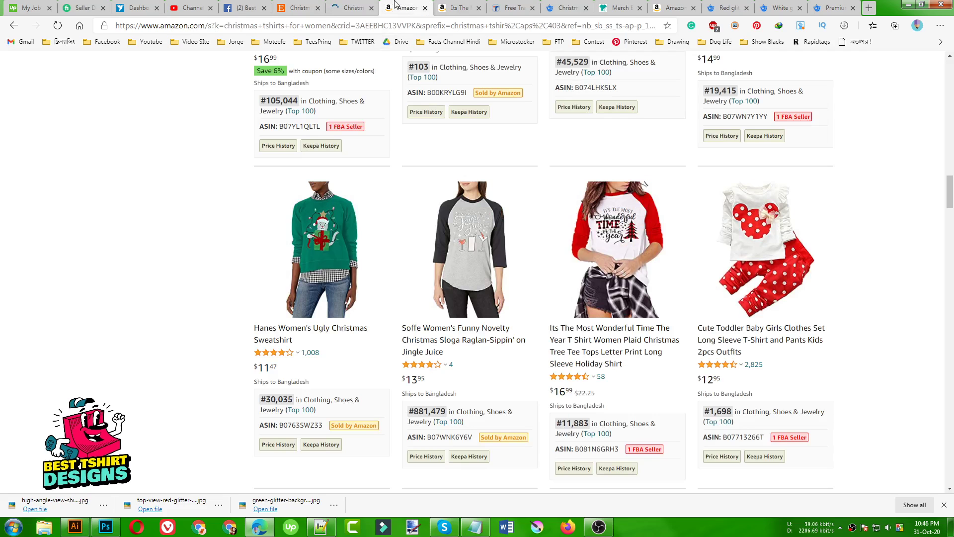
{"action": "left_click", "coordinate": [301, 7]}
{"action": "scroll", "coordinate": [281, 208], "scroll_direction": "up", "scroll_amount": 15}
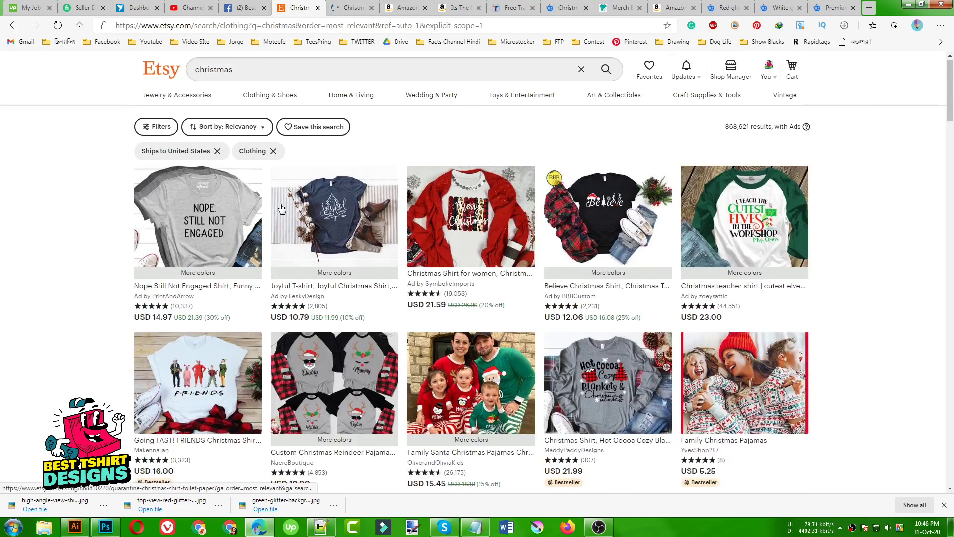
{"action": "scroll", "coordinate": [281, 208], "scroll_direction": "down", "scroll_amount": 13}
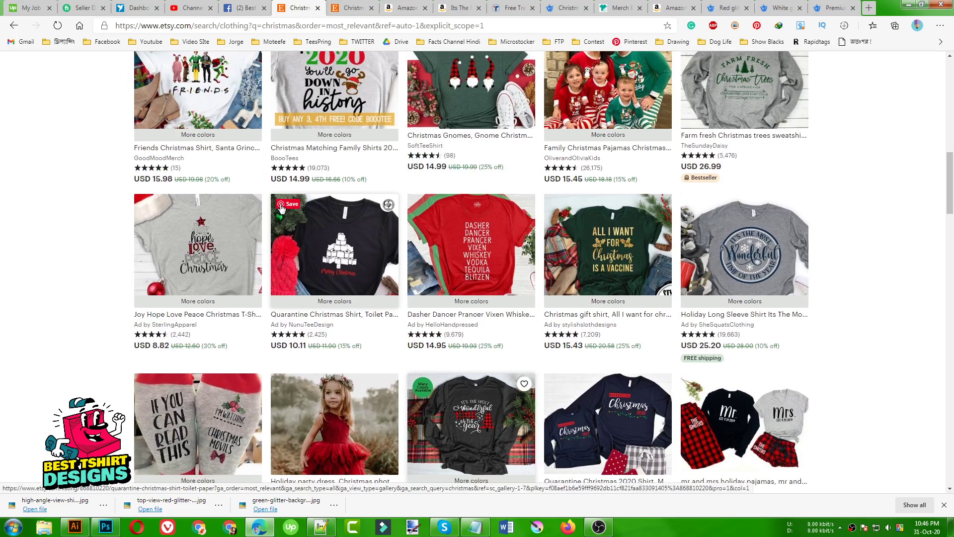
{"action": "left_click", "coordinate": [389, 11]}
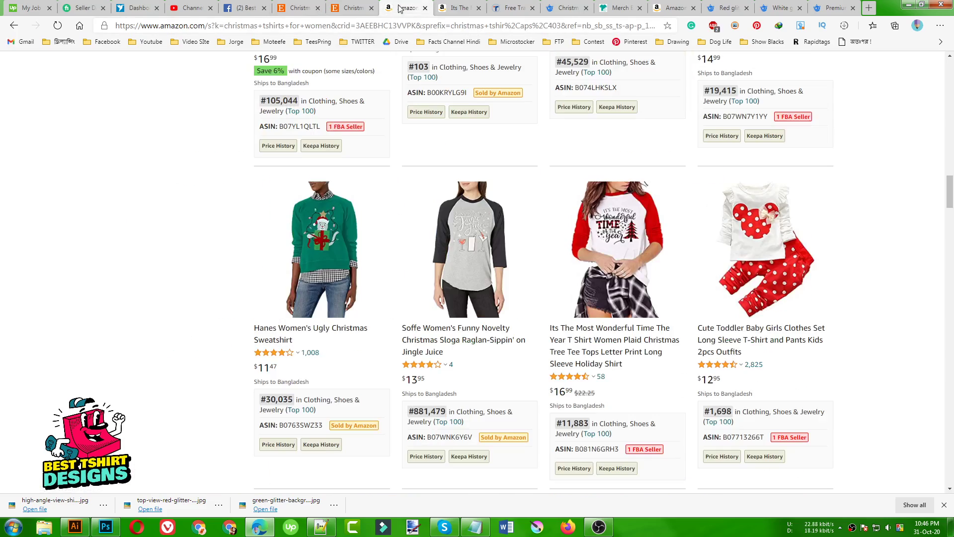
{"action": "left_click", "coordinate": [451, 7]}
{"action": "scroll", "coordinate": [447, 323], "scroll_direction": "down", "scroll_amount": 8}
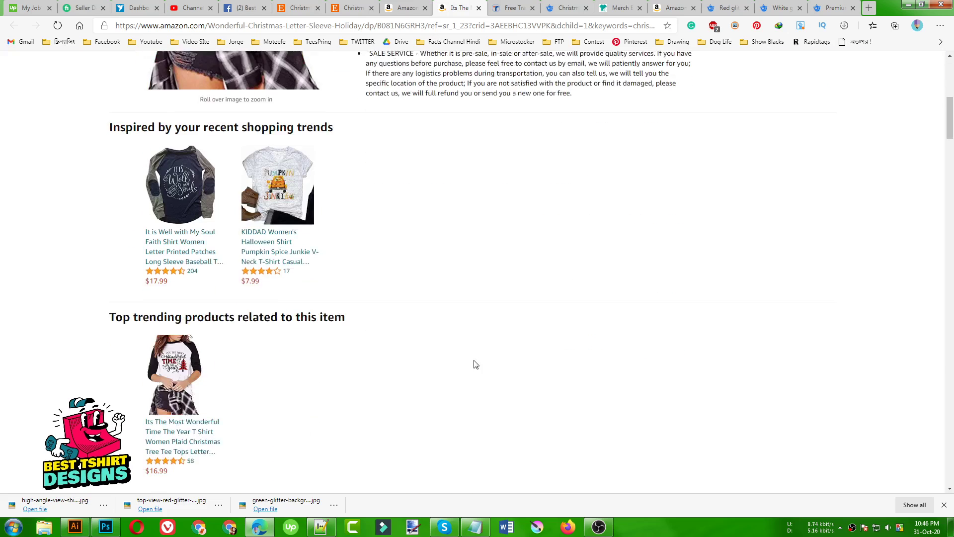
{"action": "scroll", "coordinate": [474, 363], "scroll_direction": "up", "scroll_amount": 8}
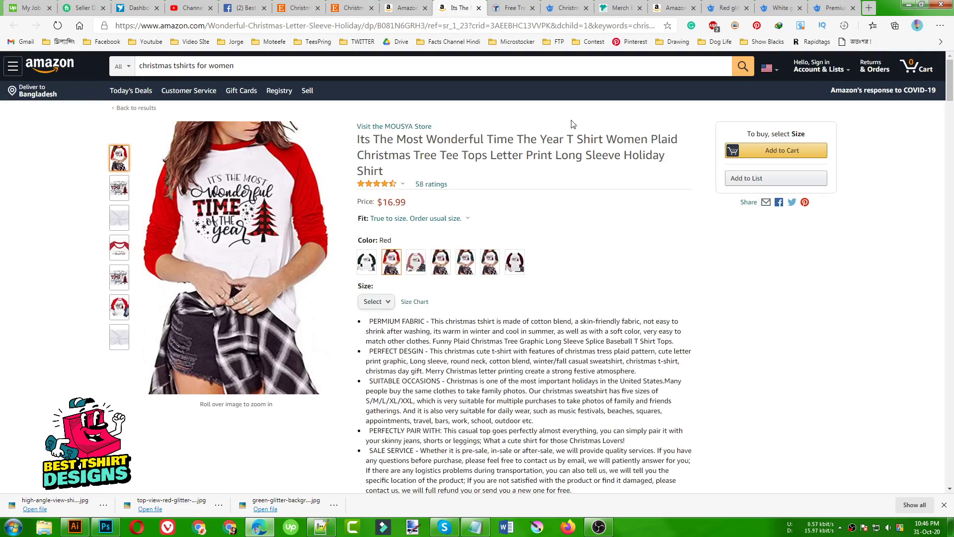
Open the Trademark Search resource on Merch Informer.
{"action": "left_click", "coordinate": [618, 7]}
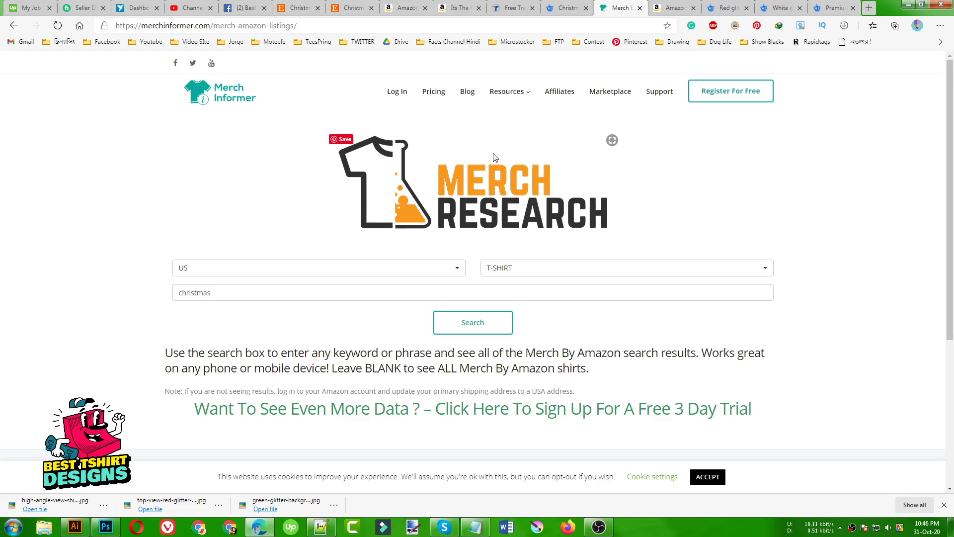
{"action": "mouse_move", "coordinate": [525, 100]}
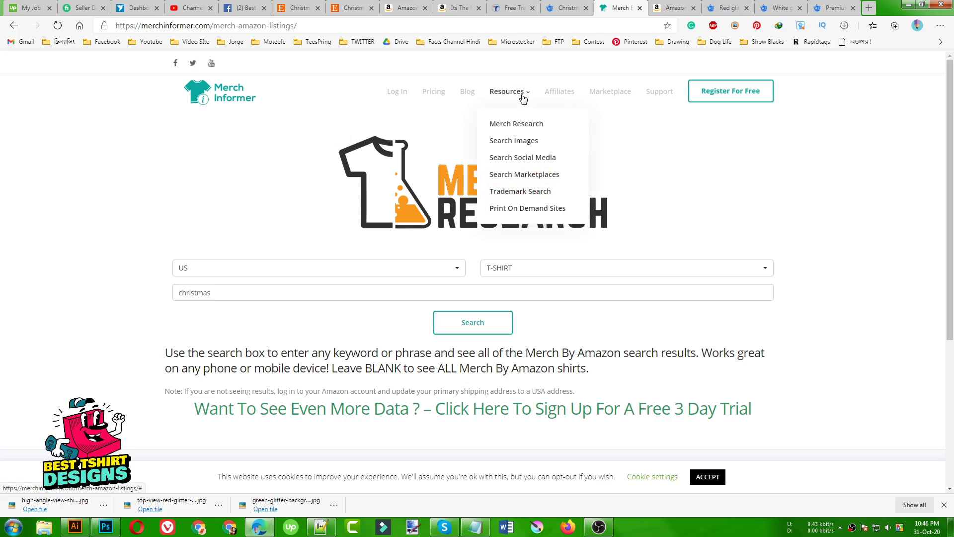
{"action": "left_click", "coordinate": [523, 194]}
Copy the phrase "Its The Most Wonderful Time The Year" from the Amazon shirt's product title.
{"action": "left_click", "coordinate": [466, 12]}
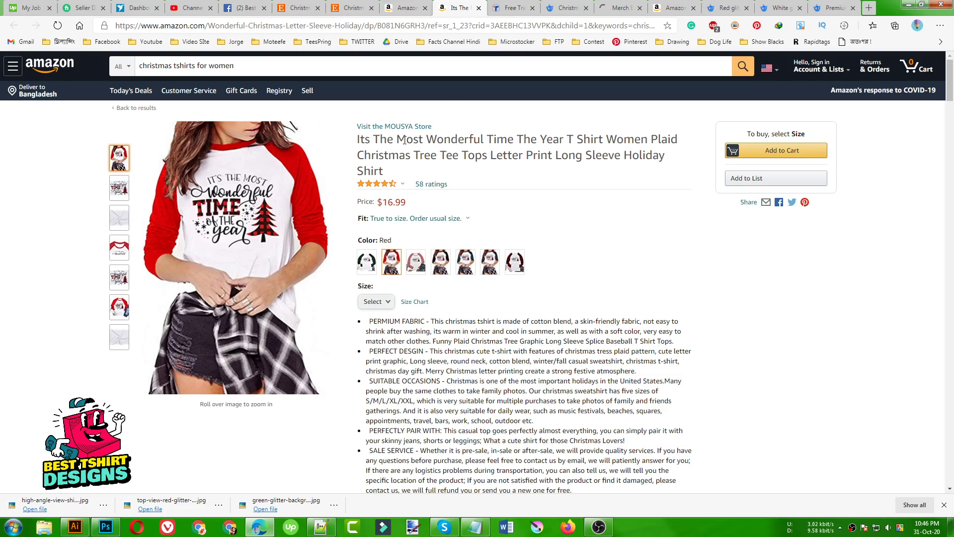
{"action": "left_click_drag", "start_coordinate": [358, 139], "coordinate": [564, 143]}
{"action": "key", "text": "ctrl+c"}
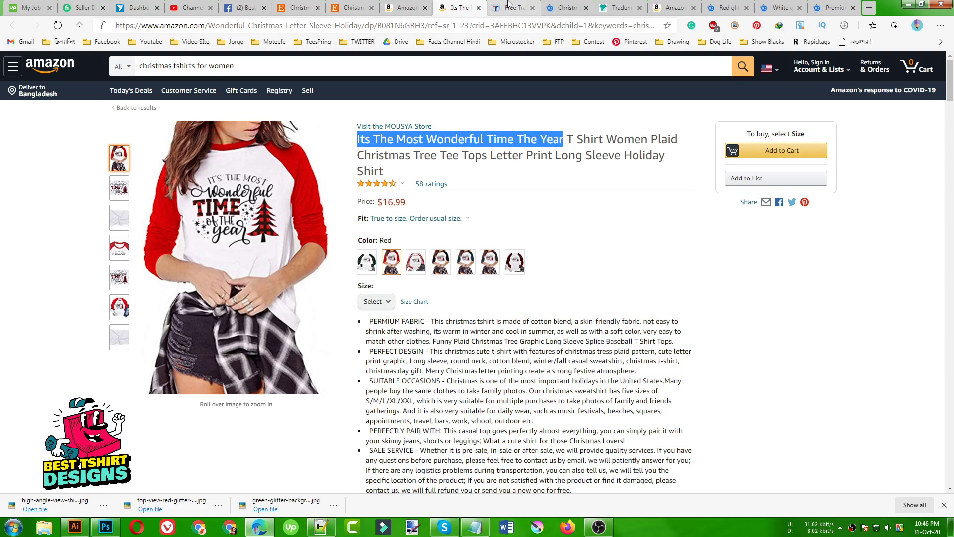
Submit the copied phrase "Its The Most Wonderful Time The Year" to the Trademarkia search on Merch Informer's Trademark Search page.
{"action": "left_click", "coordinate": [606, 10]}
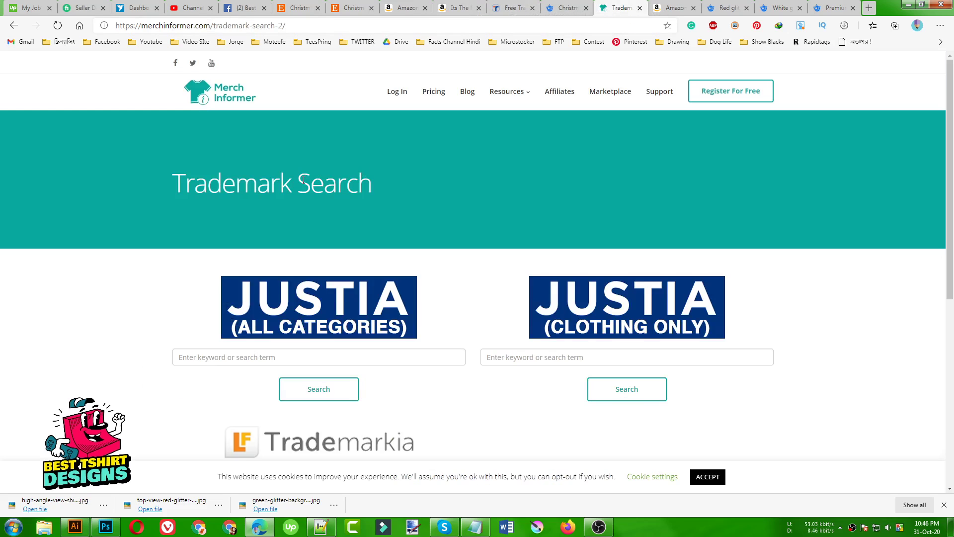
{"action": "scroll", "coordinate": [238, 187], "scroll_direction": "down", "scroll_amount": 4}
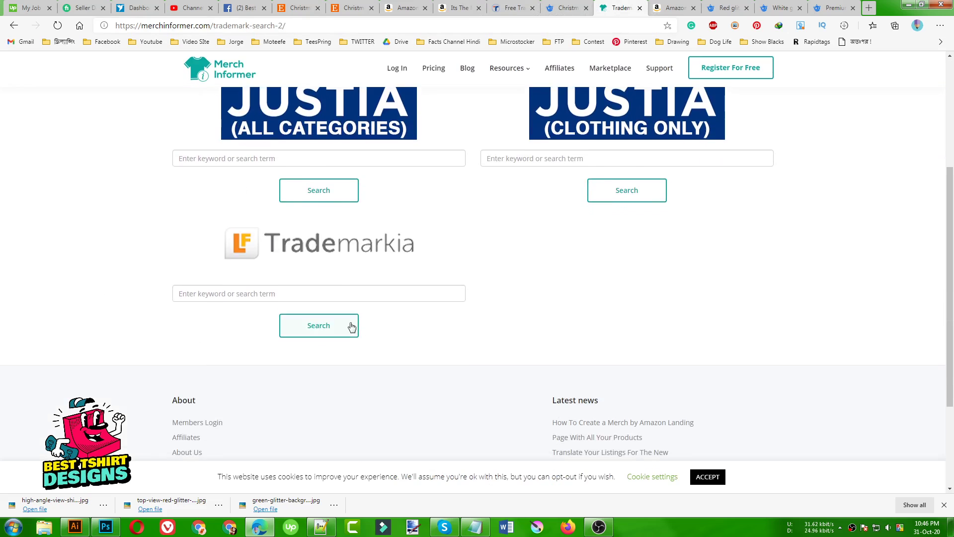
{"action": "left_click", "coordinate": [254, 296]}
{"action": "key", "text": "ctrl+v"}
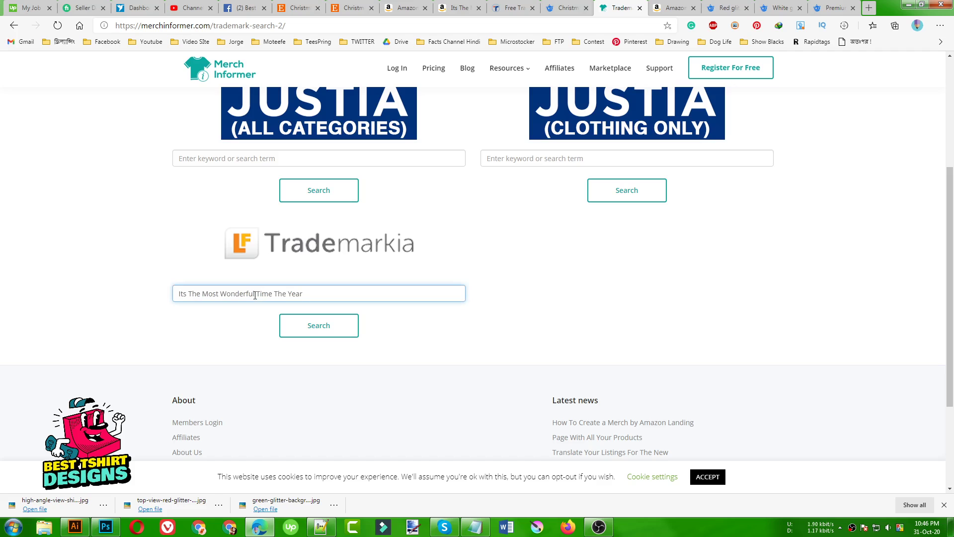
{"action": "left_click", "coordinate": [318, 325]}
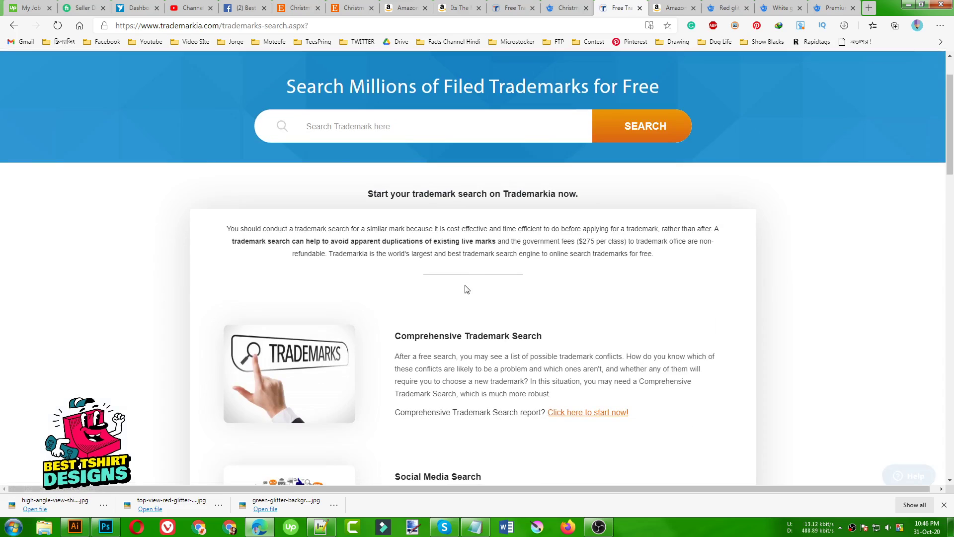
Search Trademarkia for "it's the most wonderful time of the year" and review the trademark results by country.
{"action": "key", "text": "ctrl+v"}
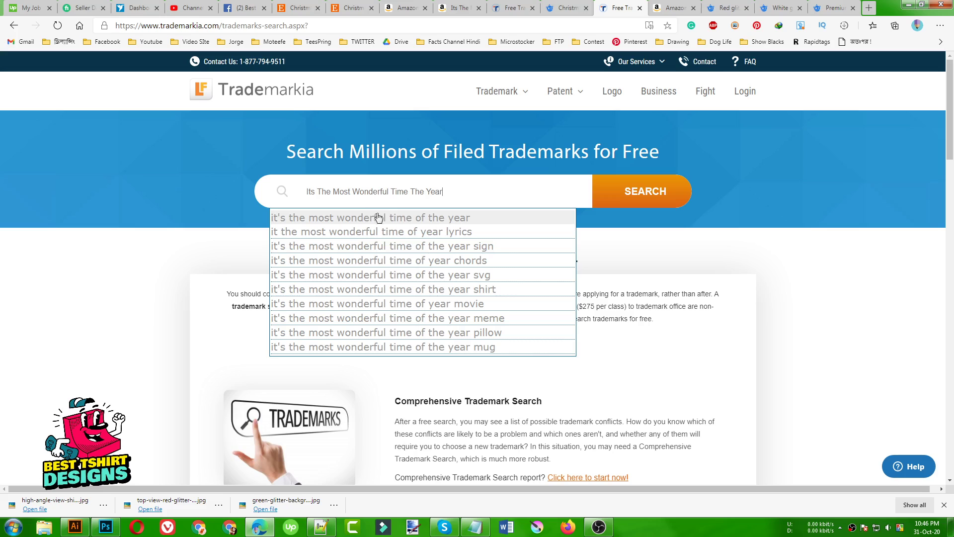
{"action": "left_click", "coordinate": [346, 220]}
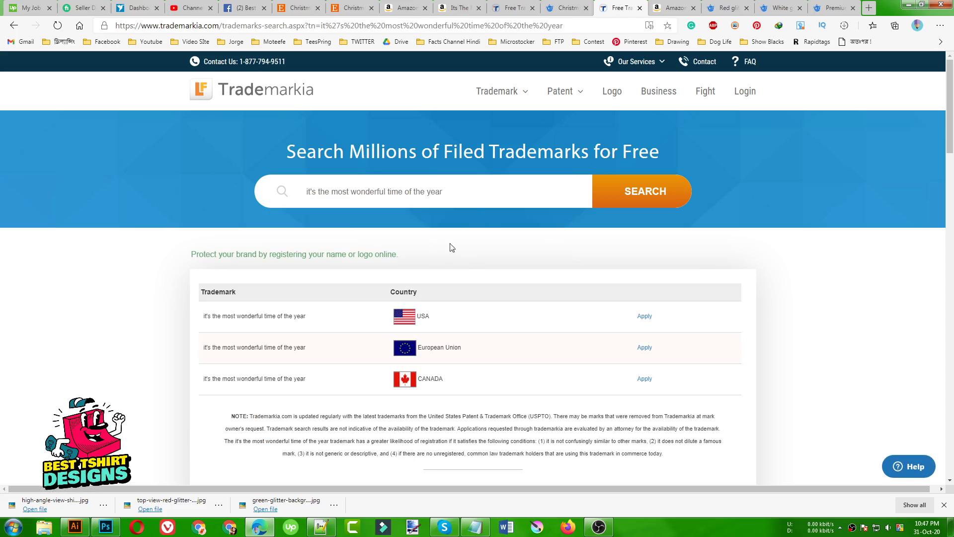
{"action": "scroll", "coordinate": [447, 253], "scroll_direction": "down", "scroll_amount": 1}
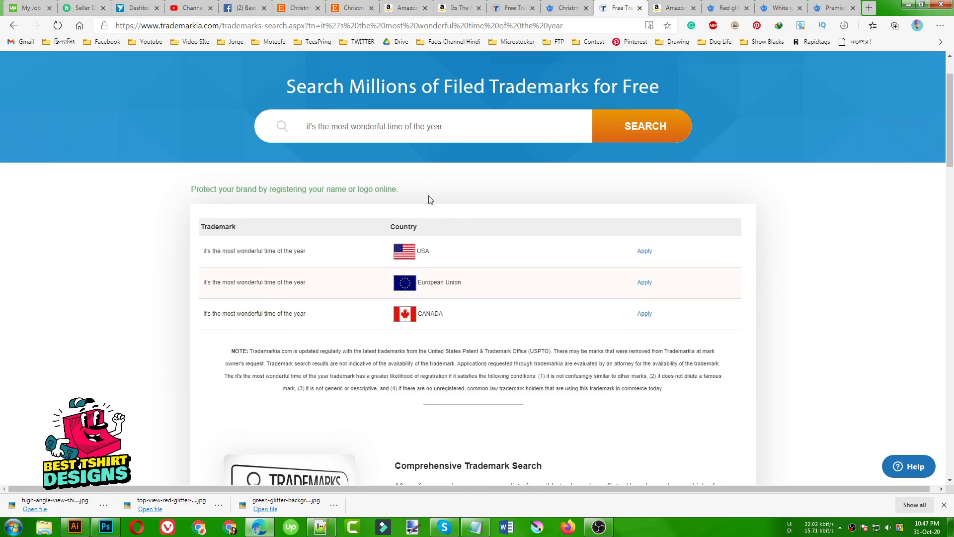
{"action": "scroll", "coordinate": [571, 295], "scroll_direction": "up", "scroll_amount": 1}
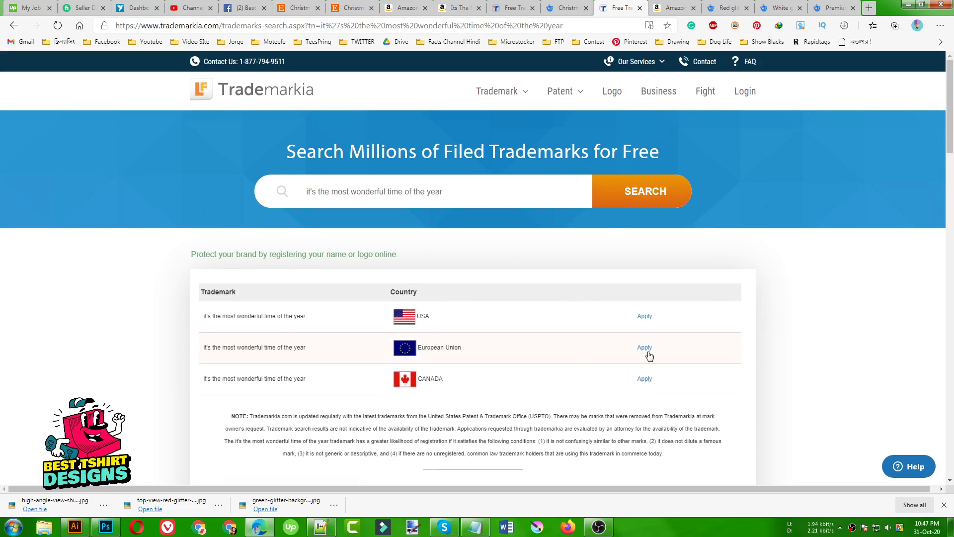
Search Trademarkia for "among us costumes" using the suggestions for "among".
{"action": "triple_click", "coordinate": [415, 195]}
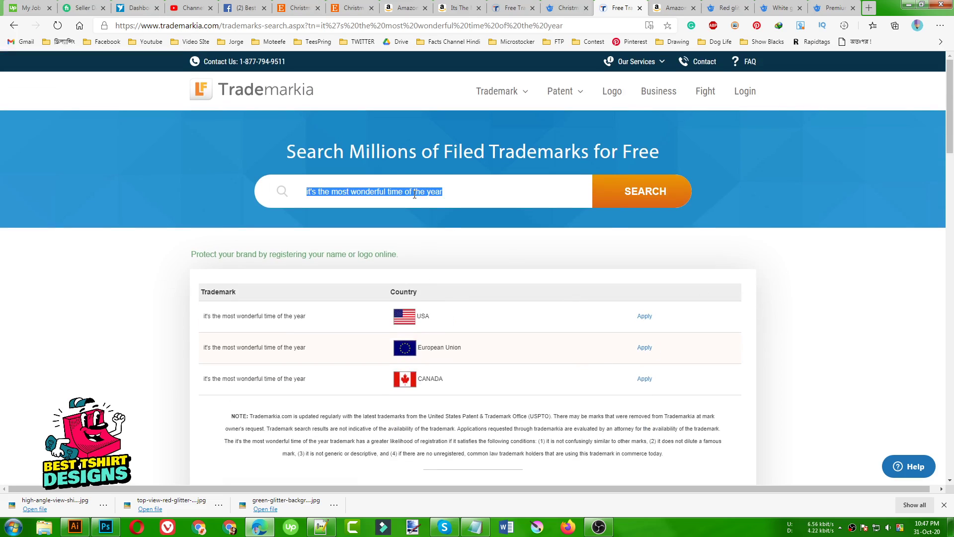
{"action": "type", "text": "among"}
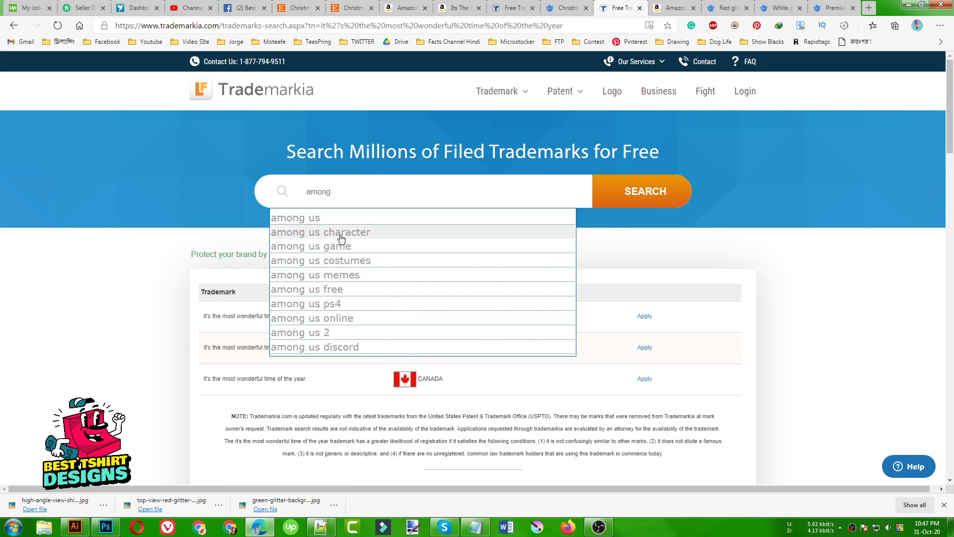
{"action": "left_click", "coordinate": [339, 261]}
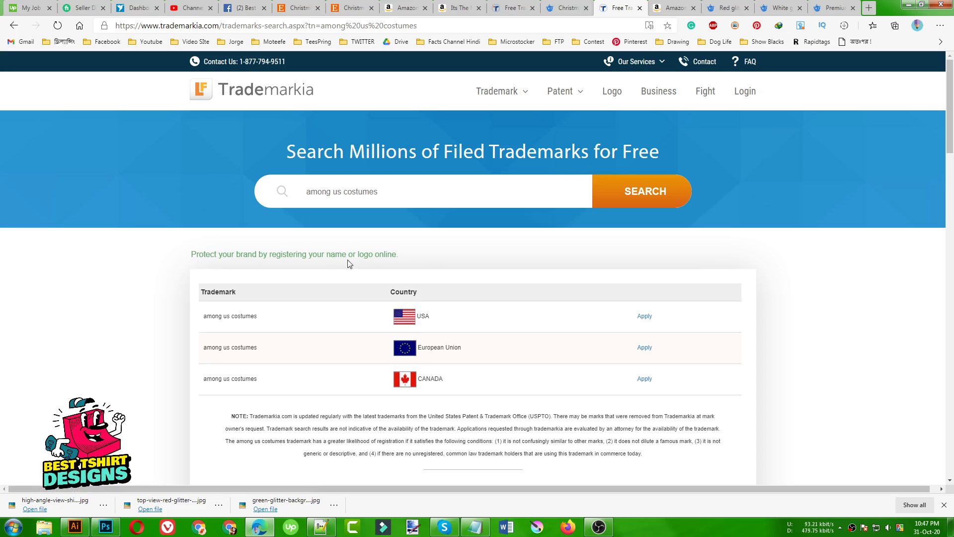
Shorten the Trademarkia search to "among us" and review the listed marks with their descriptions and statuses.
{"action": "double_click", "coordinate": [393, 203]}
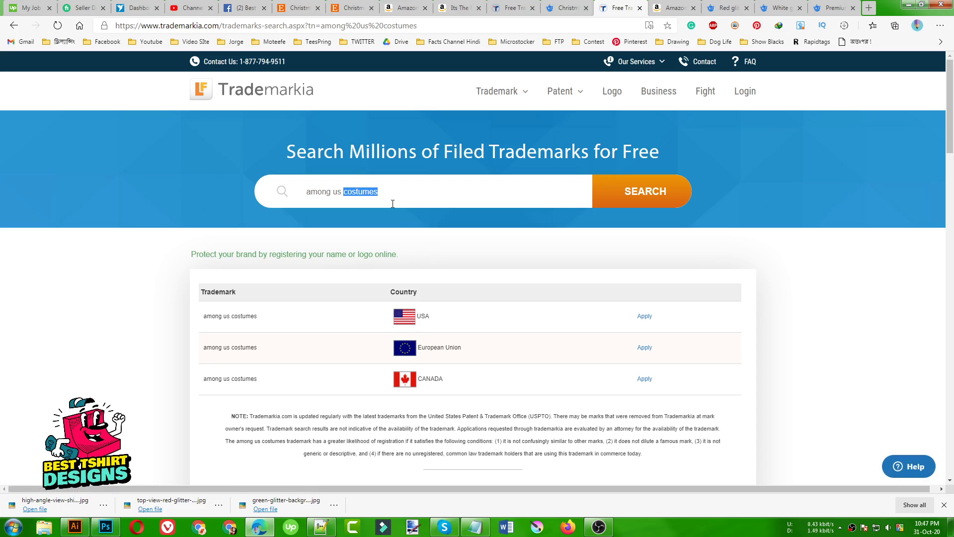
{"action": "key", "text": "BackSpace"}
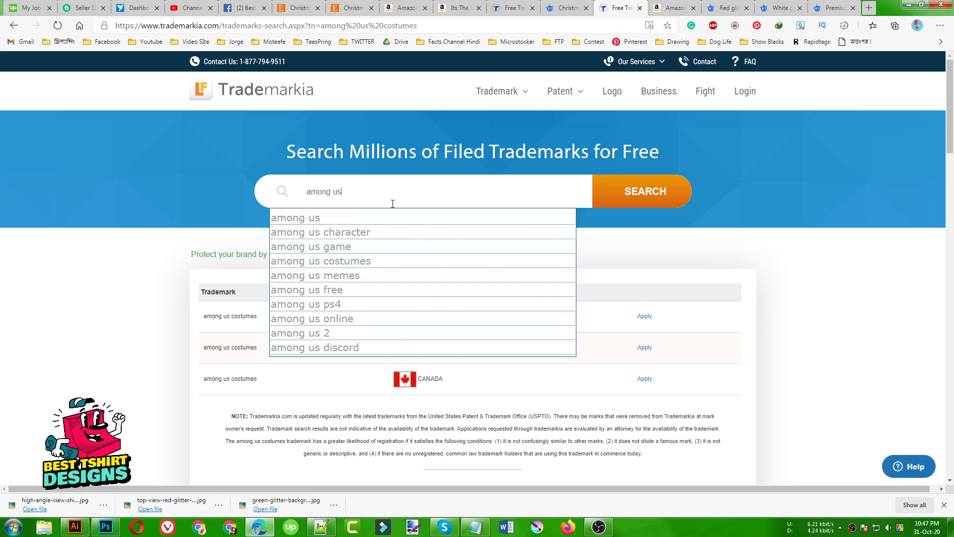
{"action": "left_click", "coordinate": [337, 217]}
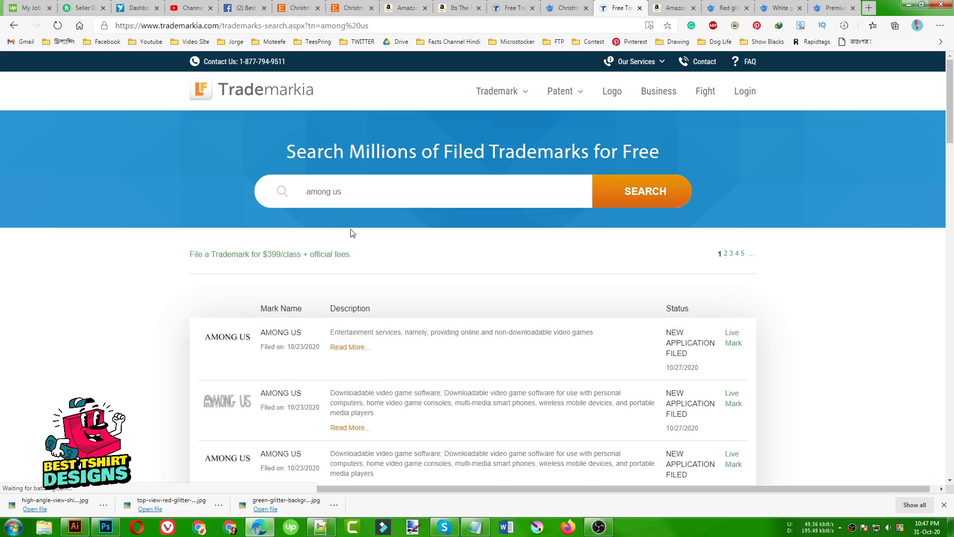
{"action": "scroll", "coordinate": [434, 296], "scroll_direction": "down", "scroll_amount": 1}
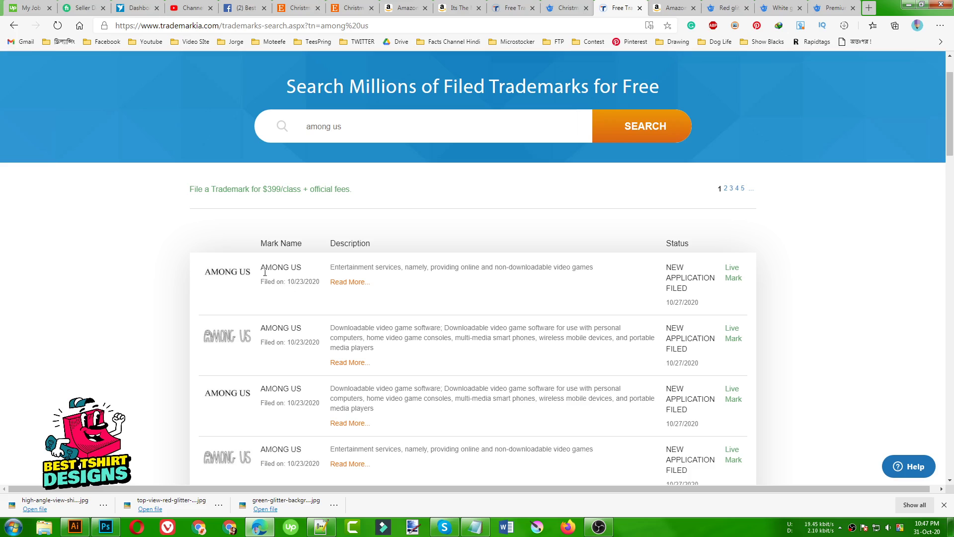
{"action": "scroll", "coordinate": [494, 322], "scroll_direction": "down", "scroll_amount": 5}
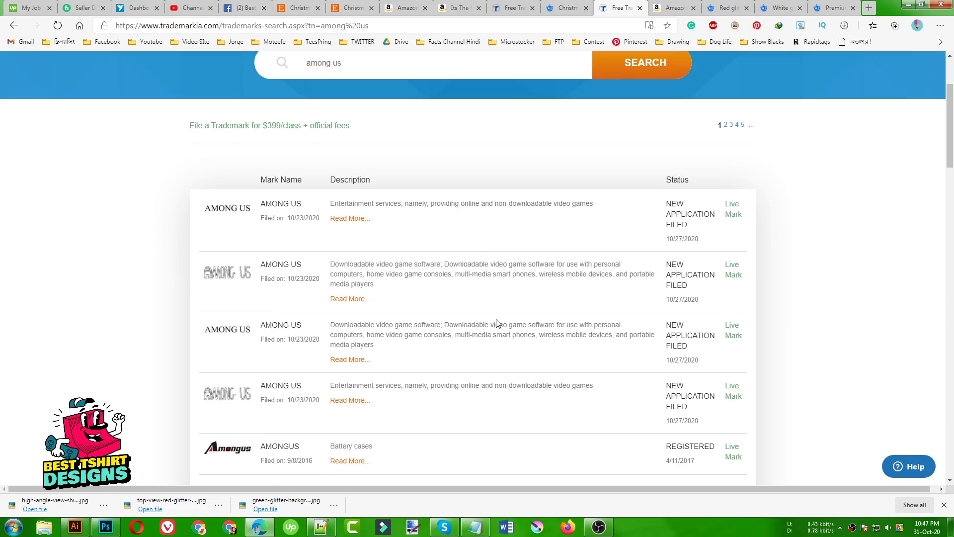
{"action": "scroll", "coordinate": [498, 322], "scroll_direction": "up", "scroll_amount": 10}
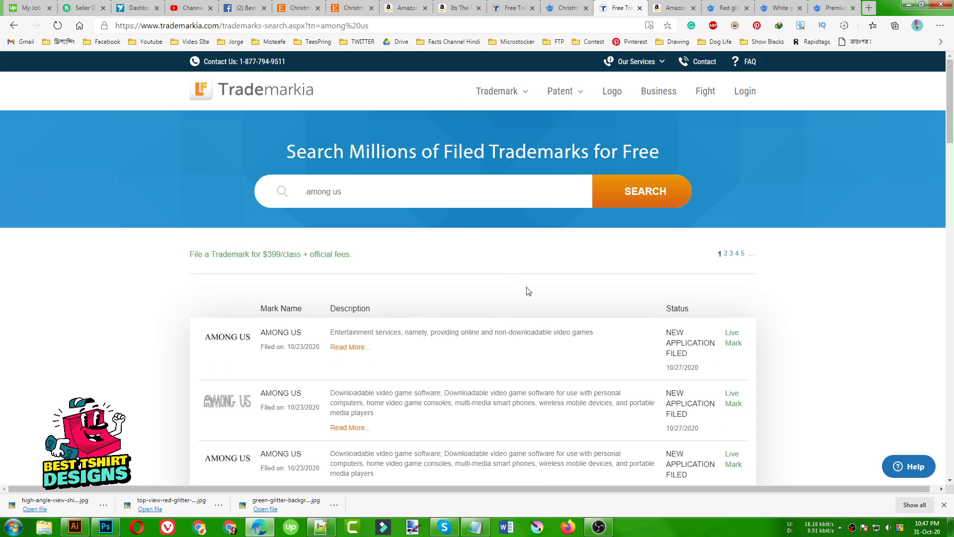
Check the slogan on the Amazon shirt listing and search Trademarkia again for "it's the most wonderful time of the year".
{"action": "left_click", "coordinate": [460, 5]}
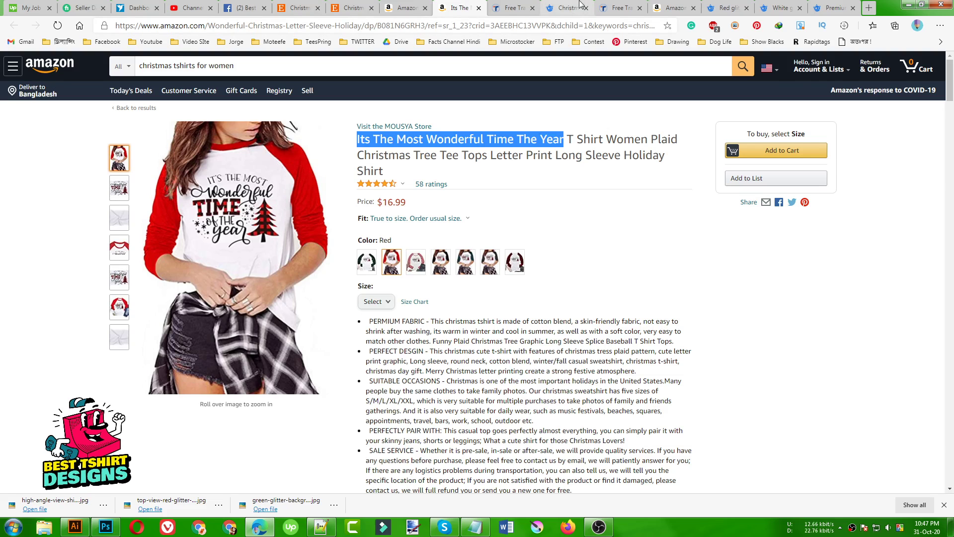
{"action": "left_click", "coordinate": [619, 8]}
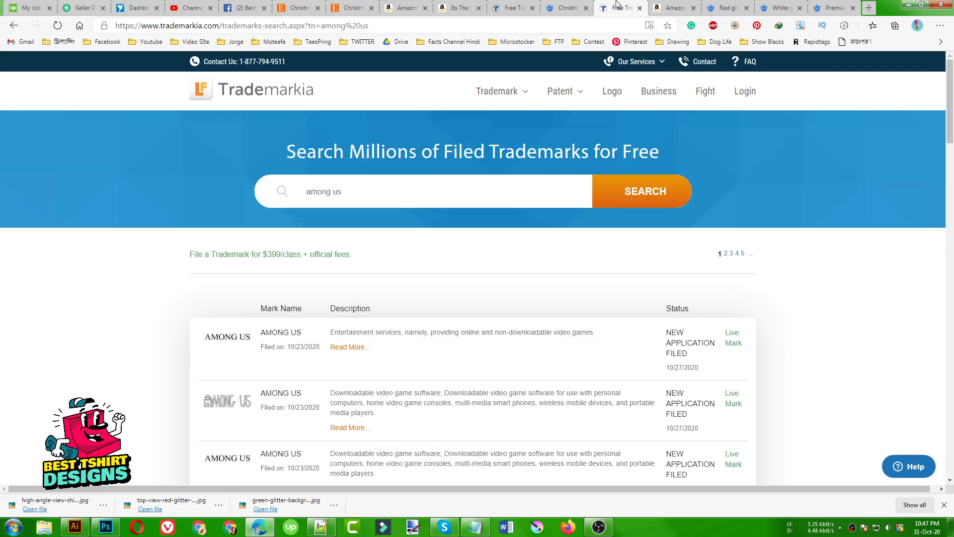
{"action": "triple_click", "coordinate": [393, 193]}
{"action": "type", "text": "Its The Most Wonderful Time The Year"}
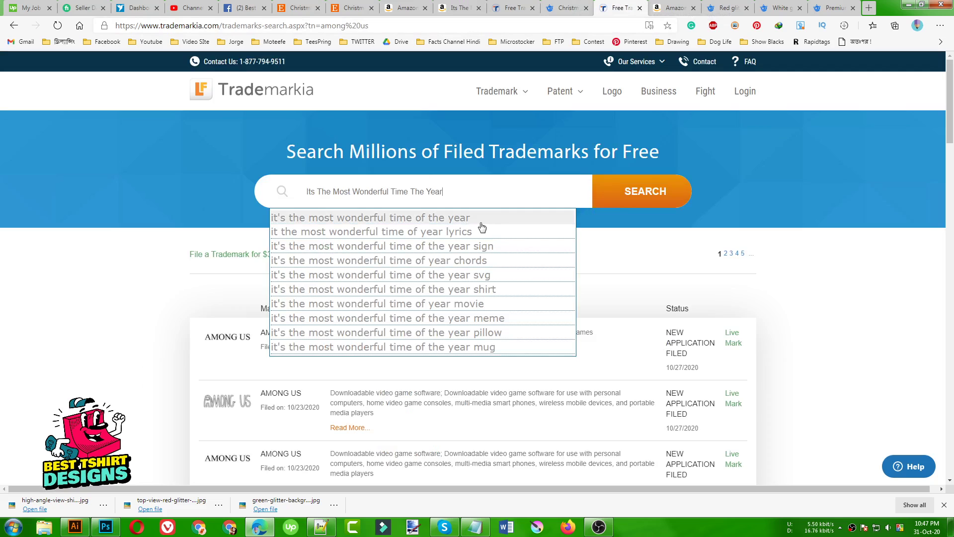
{"action": "left_click", "coordinate": [481, 223]}
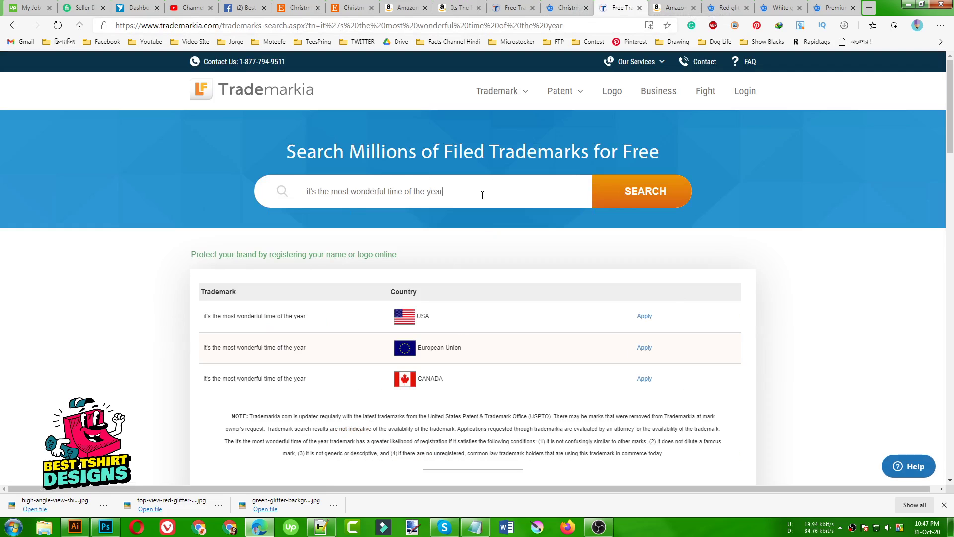
Clear the title selection on the Amazon shirt listing and close the unused Trademarkia home page.
{"action": "left_click", "coordinate": [460, 8]}
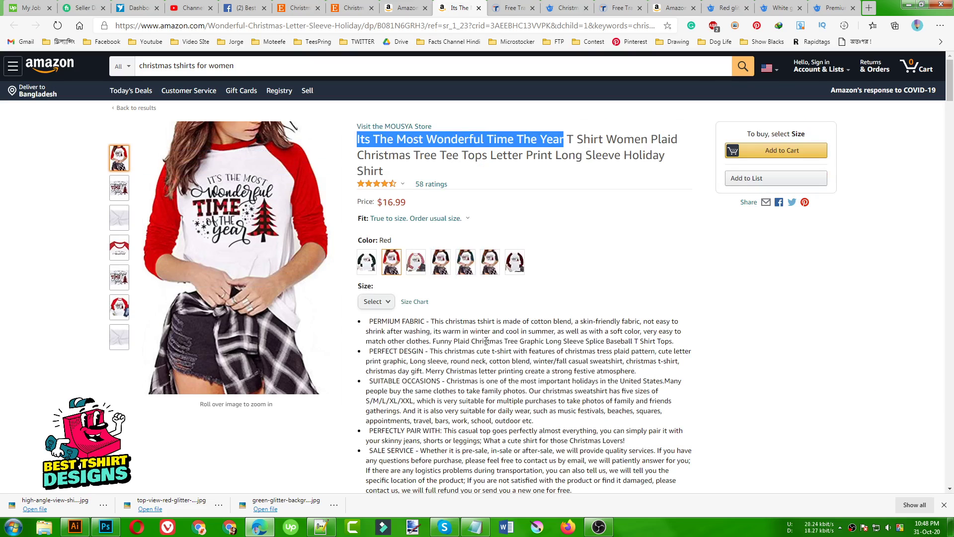
{"action": "left_click", "coordinate": [580, 157]}
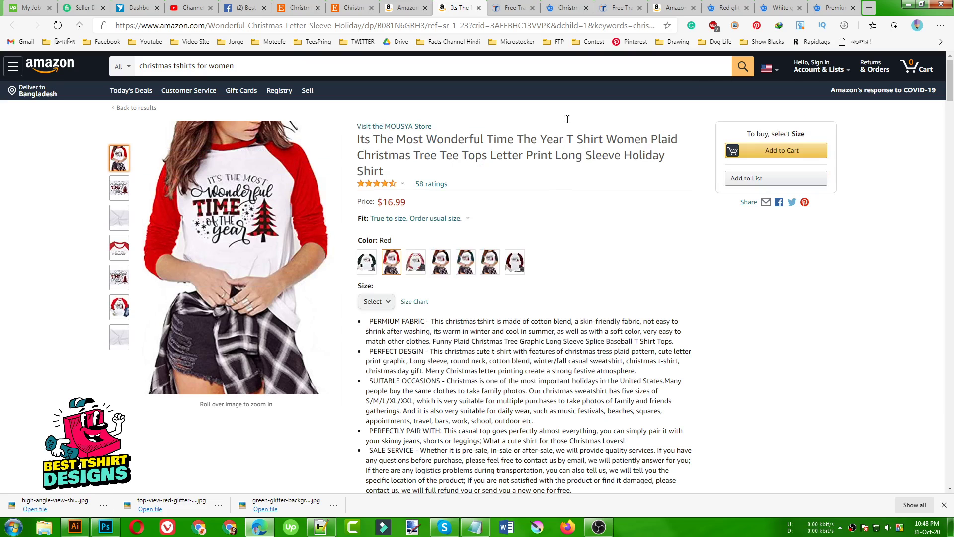
{"action": "left_click", "coordinate": [514, 8]}
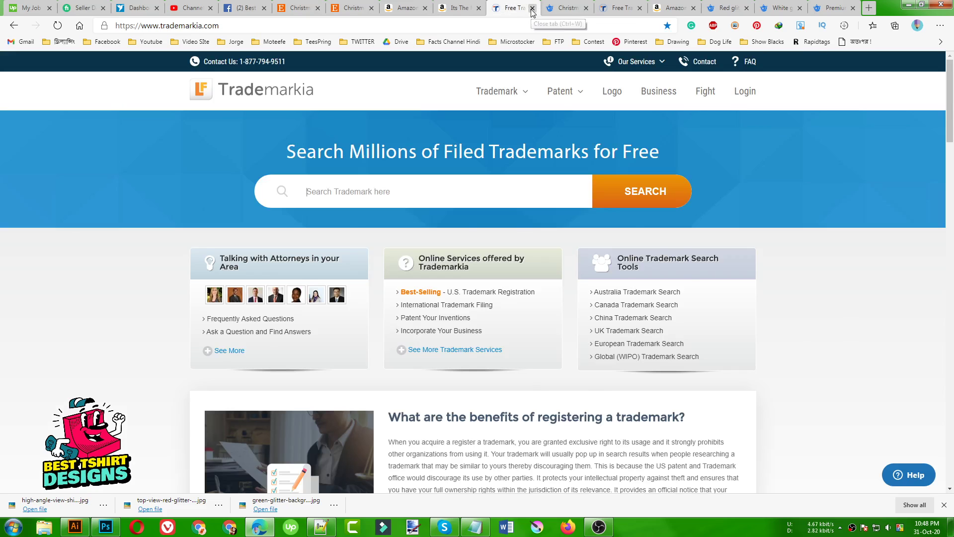
{"action": "left_click", "coordinate": [532, 8]}
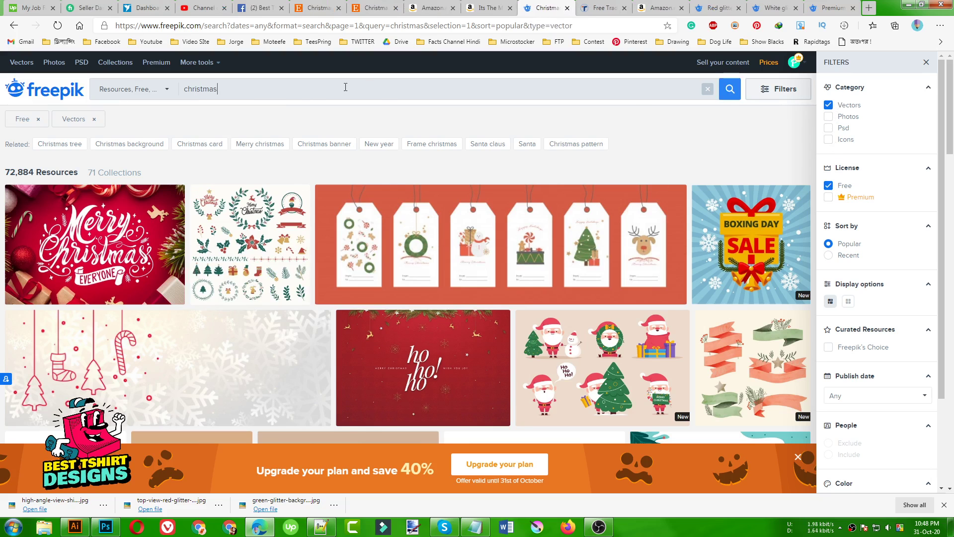
Browse Freepik's free Christmas vectors and examine the "Set of christmas design elements vector" resource with its related suggestions.
{"action": "scroll", "coordinate": [320, 278], "scroll_direction": "down", "scroll_amount": 5}
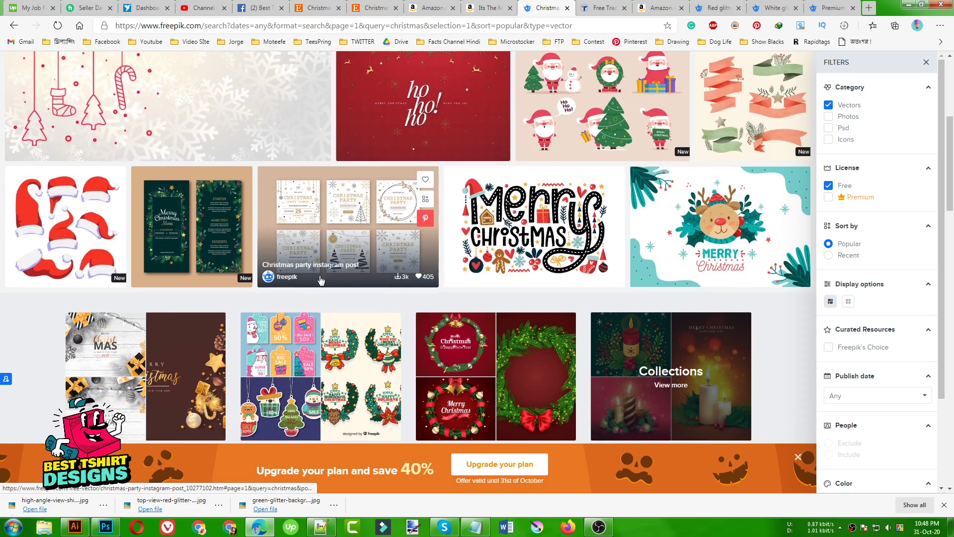
{"action": "scroll", "coordinate": [321, 278], "scroll_direction": "up", "scroll_amount": 5}
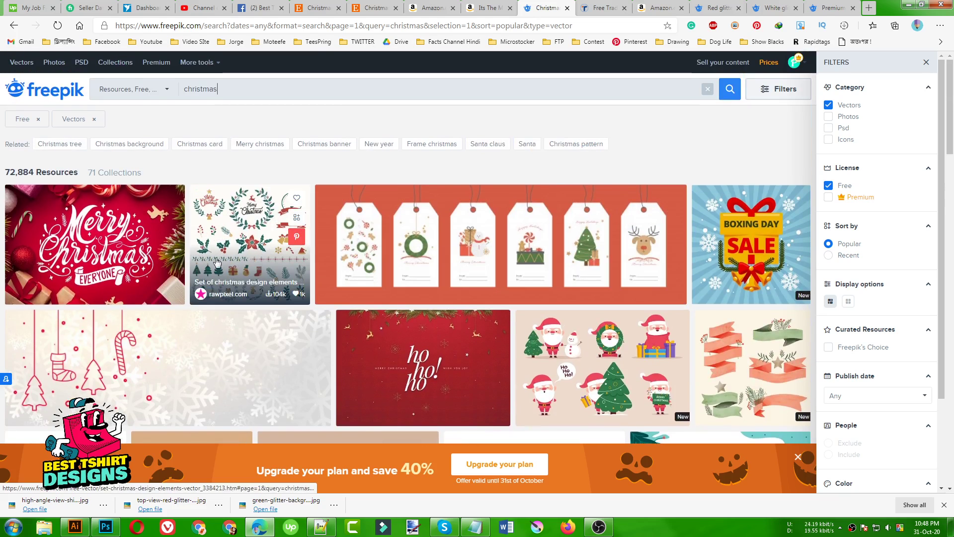
{"action": "left_click", "coordinate": [243, 232]}
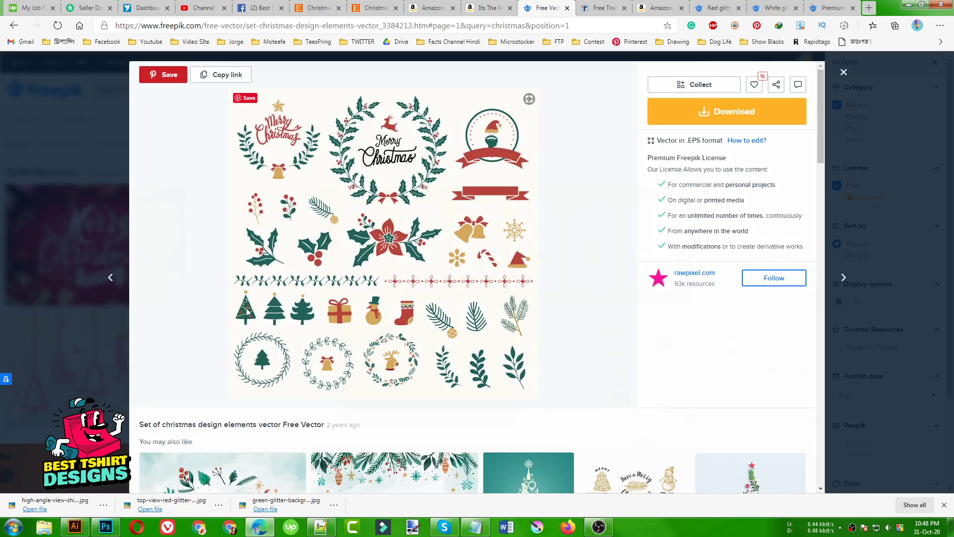
{"action": "scroll", "coordinate": [358, 268], "scroll_direction": "down", "scroll_amount": 5}
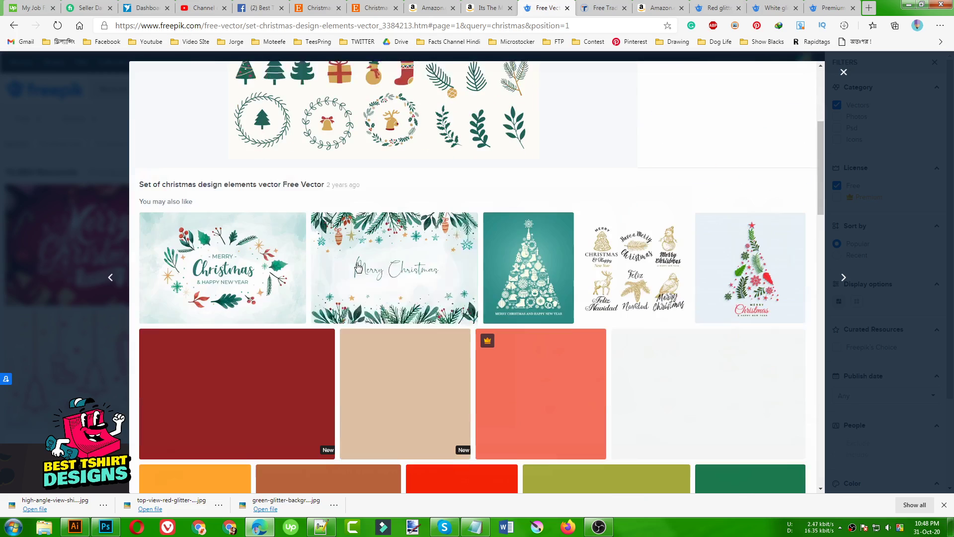
{"action": "scroll", "coordinate": [357, 267], "scroll_direction": "up", "scroll_amount": 5}
{"action": "scroll", "coordinate": [356, 266], "scroll_direction": "down", "scroll_amount": 1}
{"action": "scroll", "coordinate": [356, 266], "scroll_direction": "down", "scroll_amount": 3}
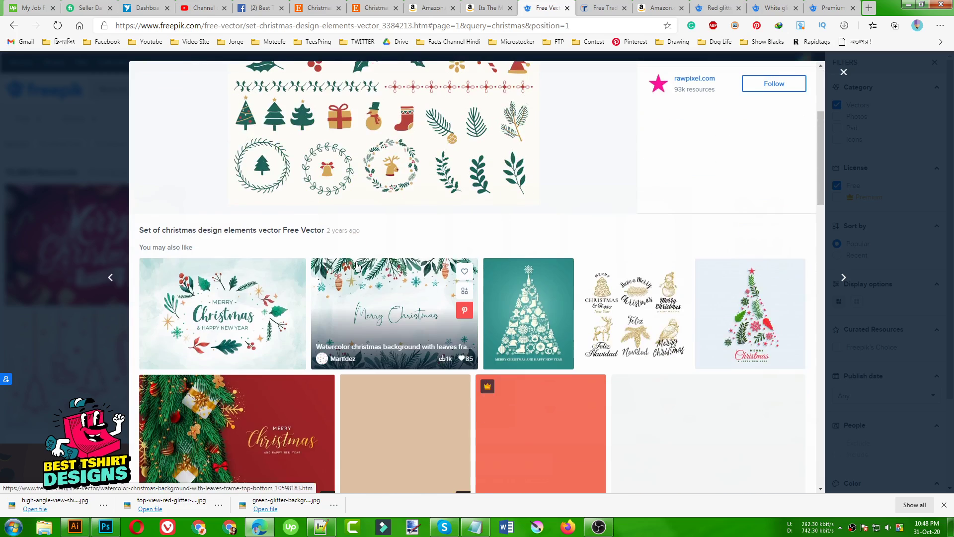
{"action": "scroll", "coordinate": [388, 224], "scroll_direction": "up", "scroll_amount": 4}
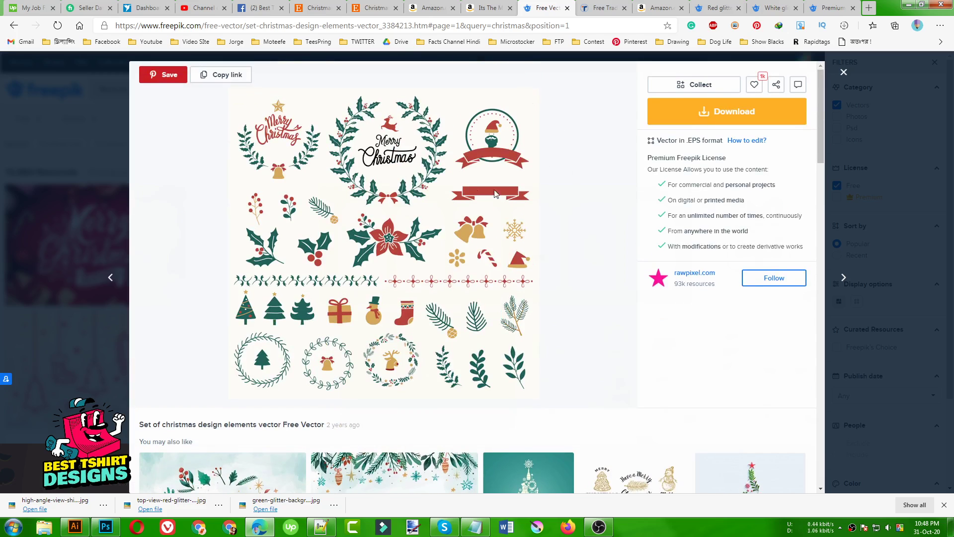
Look through the Freepik results for "red glitter background" and "white glitter background".
{"action": "left_click", "coordinate": [720, 8]}
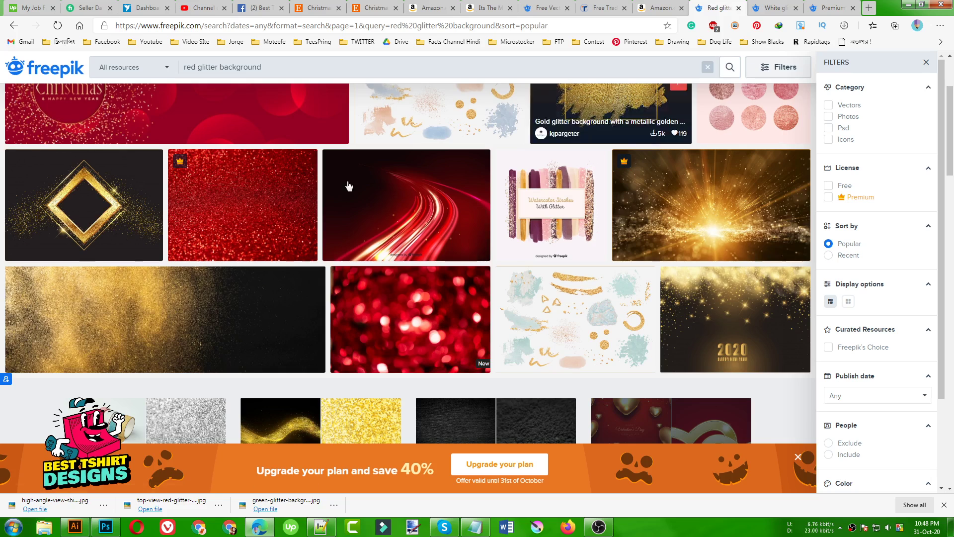
{"action": "scroll", "coordinate": [276, 223], "scroll_direction": "down", "scroll_amount": 3}
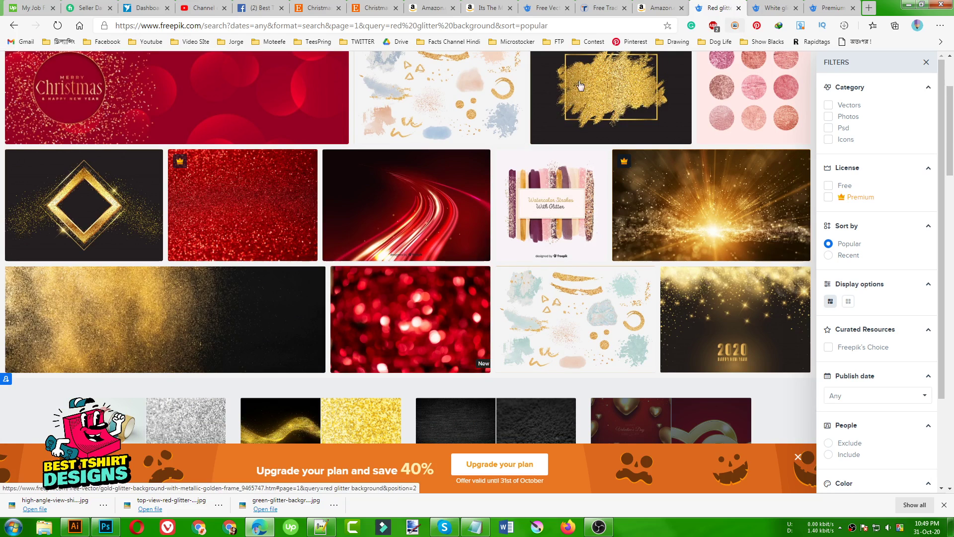
{"action": "key", "text": "ctrl+Tab"}
{"action": "scroll", "coordinate": [368, 236], "scroll_direction": "up", "scroll_amount": 10}
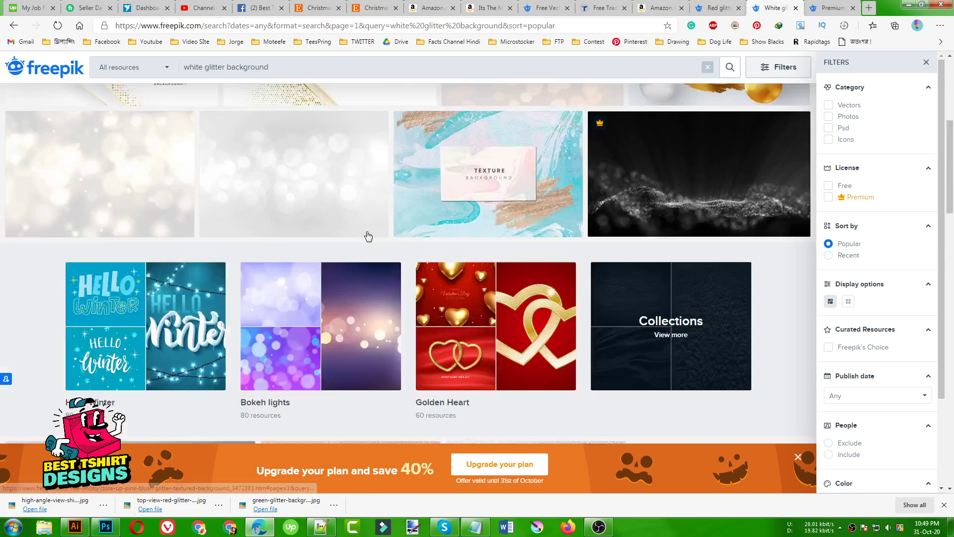
{"action": "scroll", "coordinate": [368, 236], "scroll_direction": "down", "scroll_amount": 6}
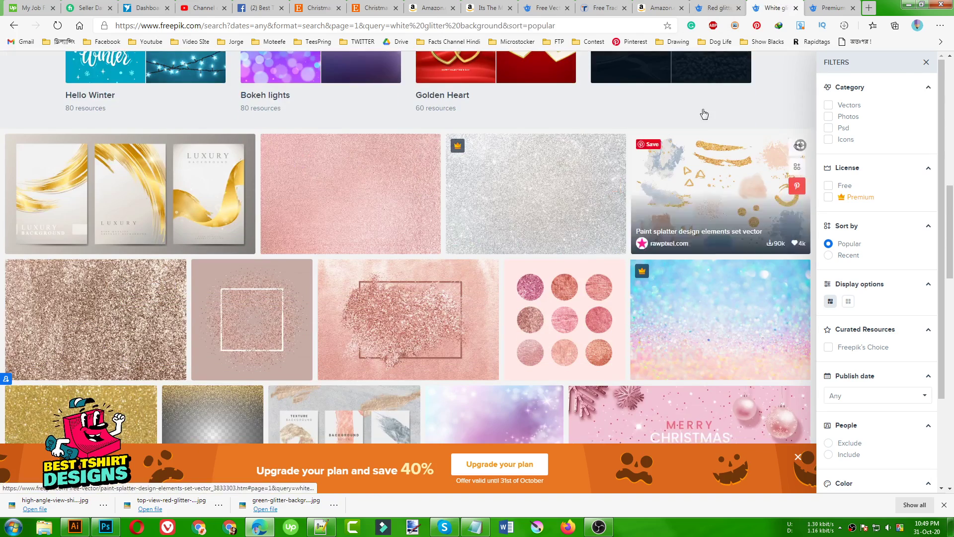
Dismiss the download confirmation on Freepik's shiny silver glitter background photo page and look through the related images.
{"action": "left_click", "coordinate": [821, 6]}
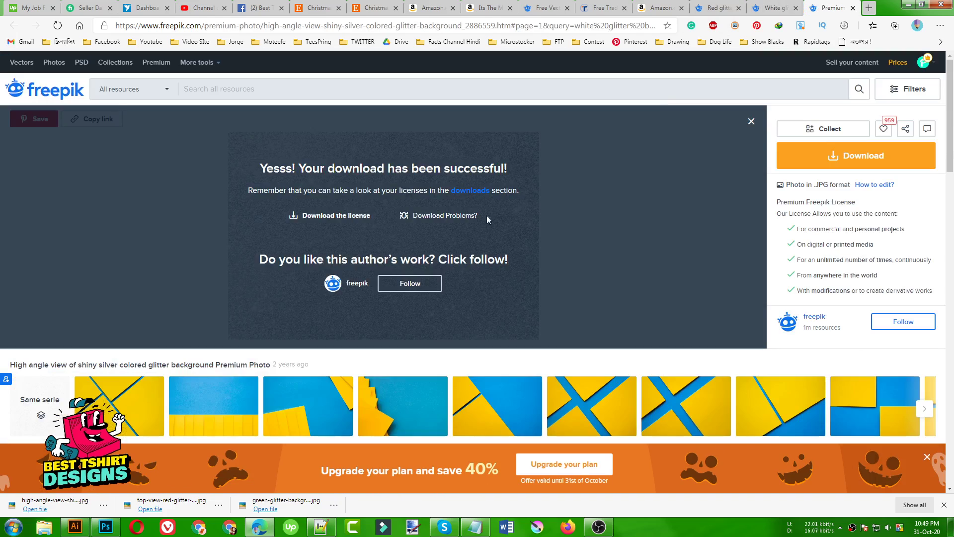
{"action": "left_click", "coordinate": [751, 121]}
{"action": "scroll", "coordinate": [418, 275], "scroll_direction": "down", "scroll_amount": 3}
{"action": "scroll", "coordinate": [418, 279], "scroll_direction": "down", "scroll_amount": 4}
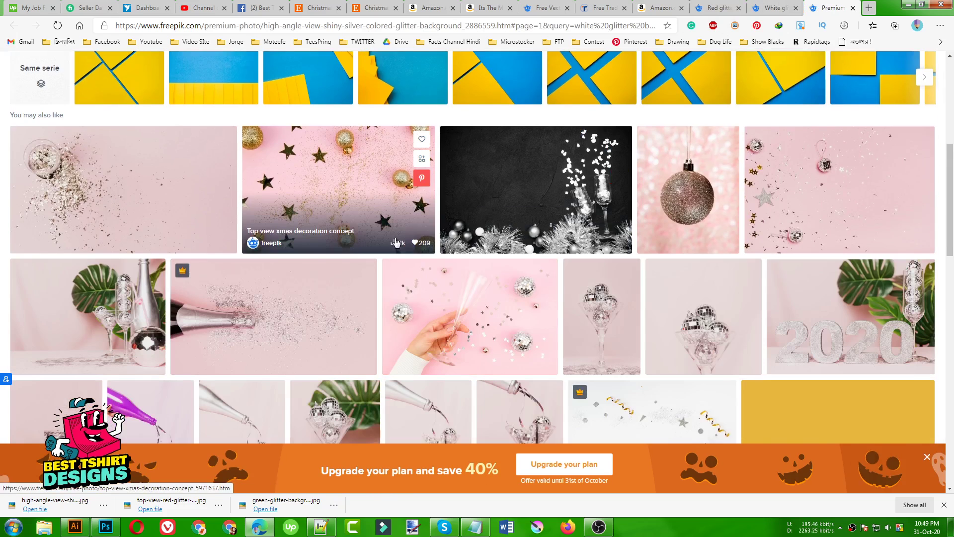
Revisit the Amazon Christmas T-shirt results and the Trademarkia slogan search, ending on the Amazon shirt listing as design reference.
{"action": "left_click", "coordinate": [651, 8]}
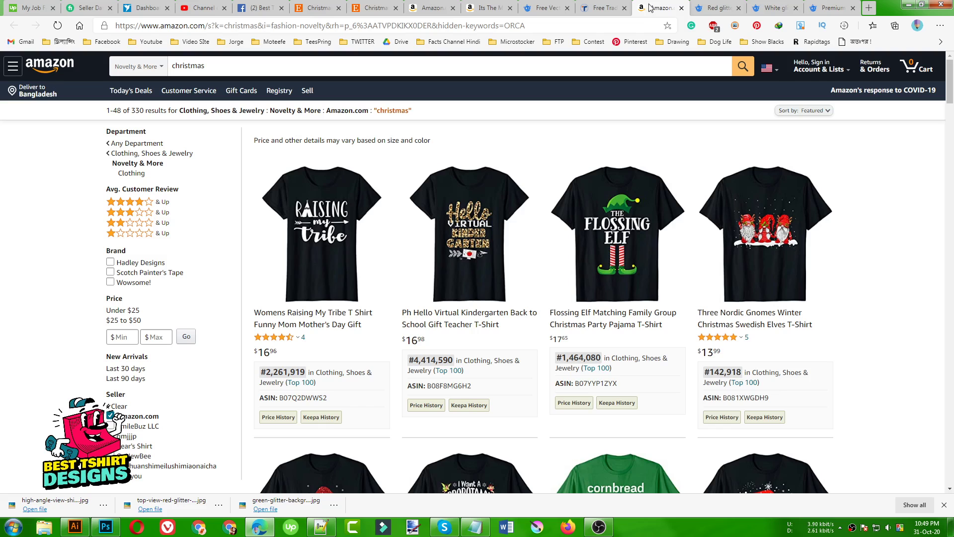
{"action": "left_click", "coordinate": [603, 8]}
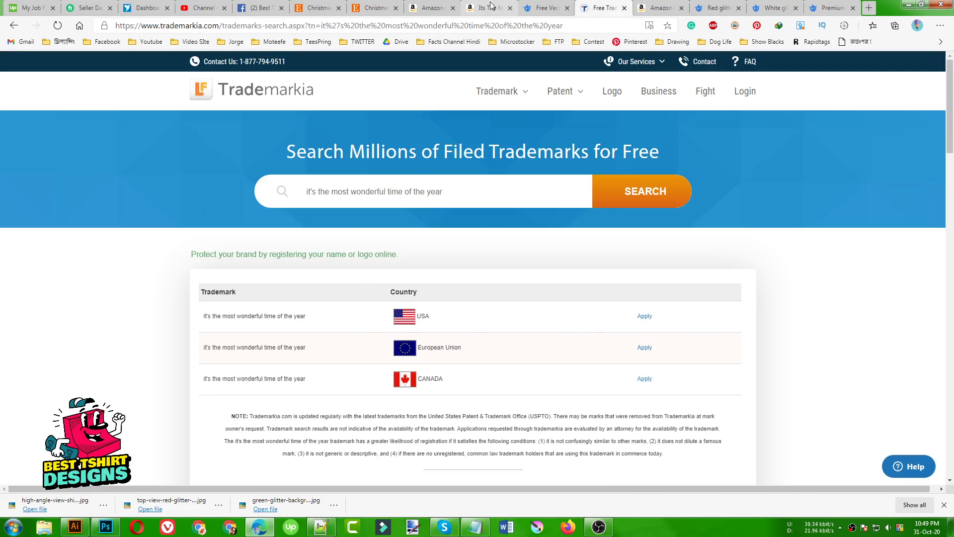
{"action": "left_click", "coordinate": [489, 8]}
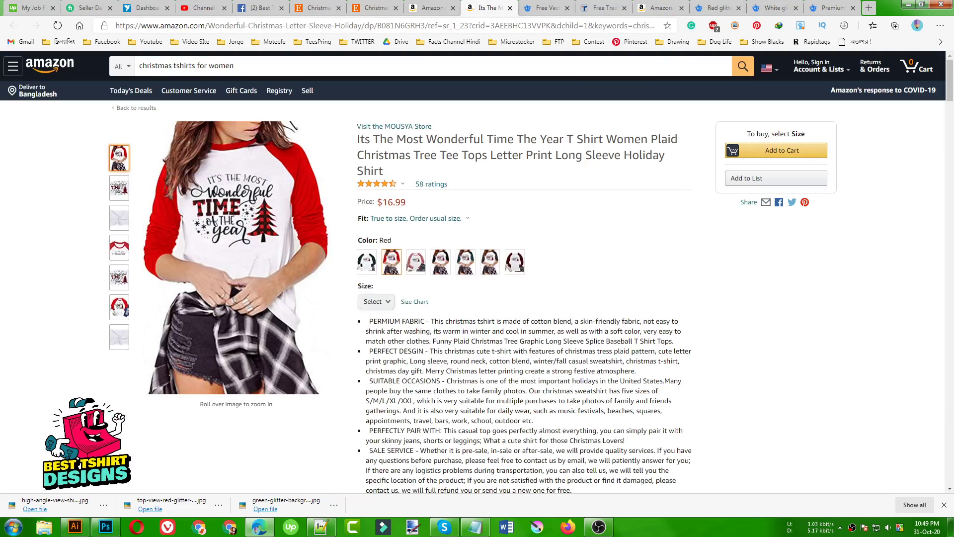
Prepare the blank Illustrator document by collapsing the Transparency options, and bring up the slogan text in Notepad.
{"action": "left_click", "coordinate": [75, 527]}
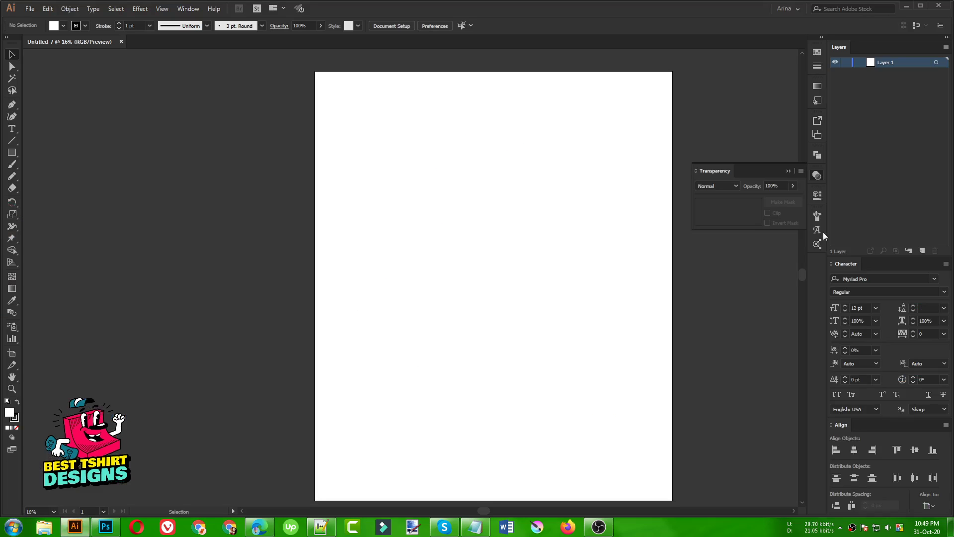
{"action": "left_click", "coordinate": [819, 177]}
{"action": "left_click_drag", "start_coordinate": [565, 207], "coordinate": [492, 214]}
{"action": "left_click_drag", "start_coordinate": [261, 142], "coordinate": [571, 410]}
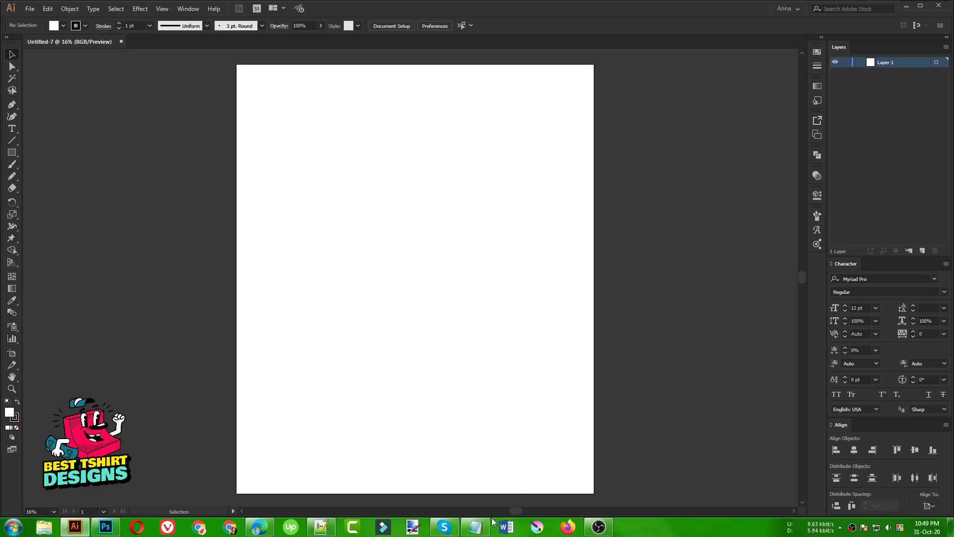
{"action": "left_click", "coordinate": [477, 526]}
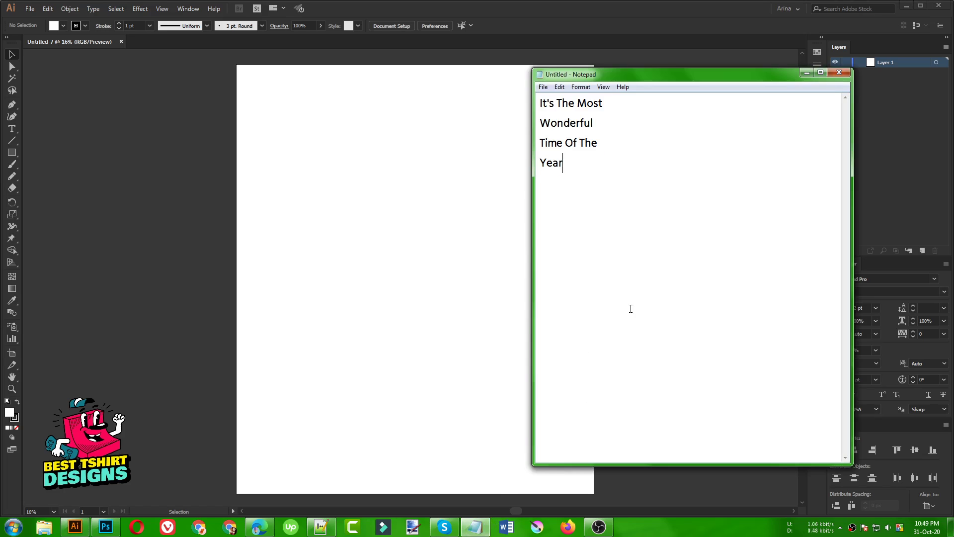
Copy the full slogan from Notepad into the blank Illustrator document and enlarge the pasted text to about 298 pt.
{"action": "key", "text": "ctrl+a"}
{"action": "key", "text": "ctrl+c"}
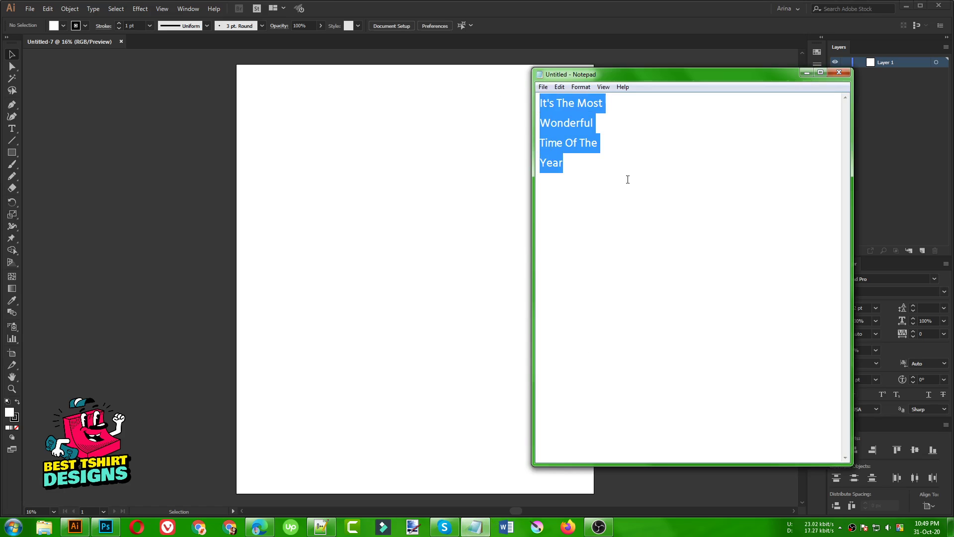
{"action": "left_click", "coordinate": [375, 191]}
{"action": "key", "text": "ctrl+v"}
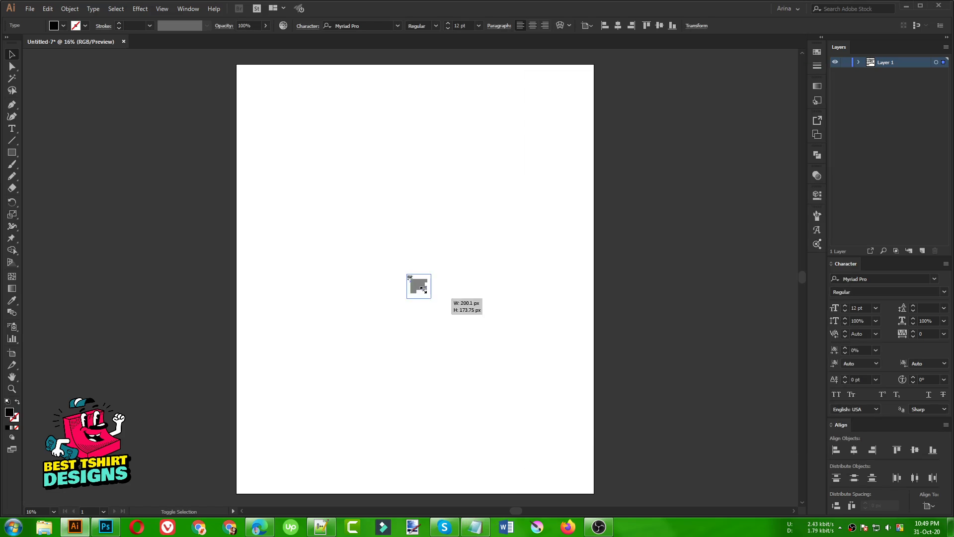
{"action": "left_click_drag", "start_coordinate": [433, 299], "coordinate": [454, 309]}
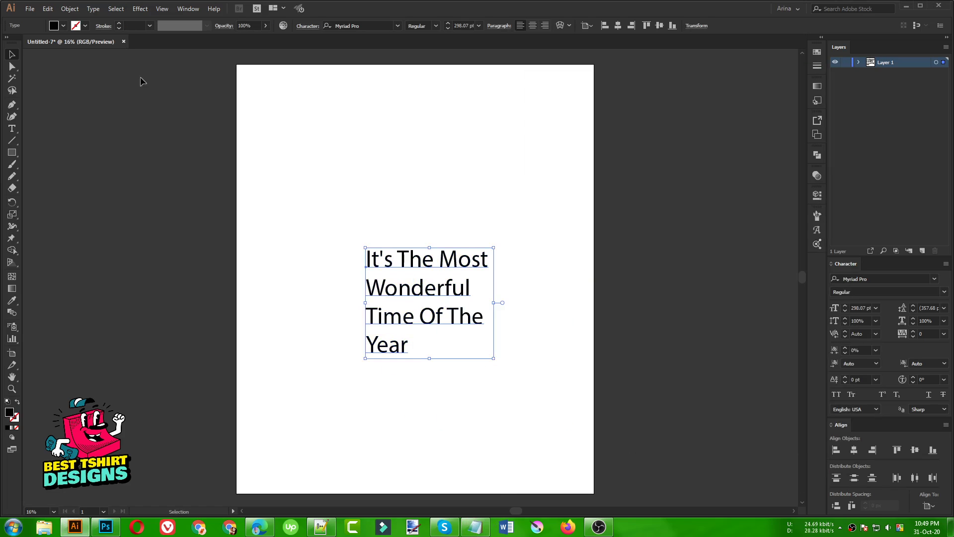
Split the slogan text into separate lines with the divideTextFrame script and select all the resulting lines.
{"action": "left_click", "coordinate": [31, 10]}
{"action": "mouse_move", "coordinate": [100, 225]}
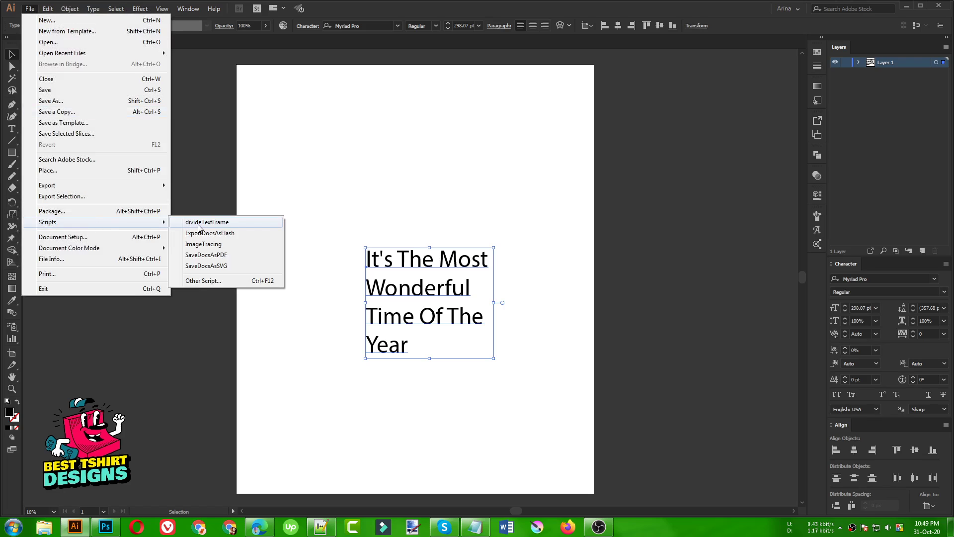
{"action": "left_click", "coordinate": [199, 225]}
{"action": "left_click_drag", "start_coordinate": [375, 173], "coordinate": [507, 402]}
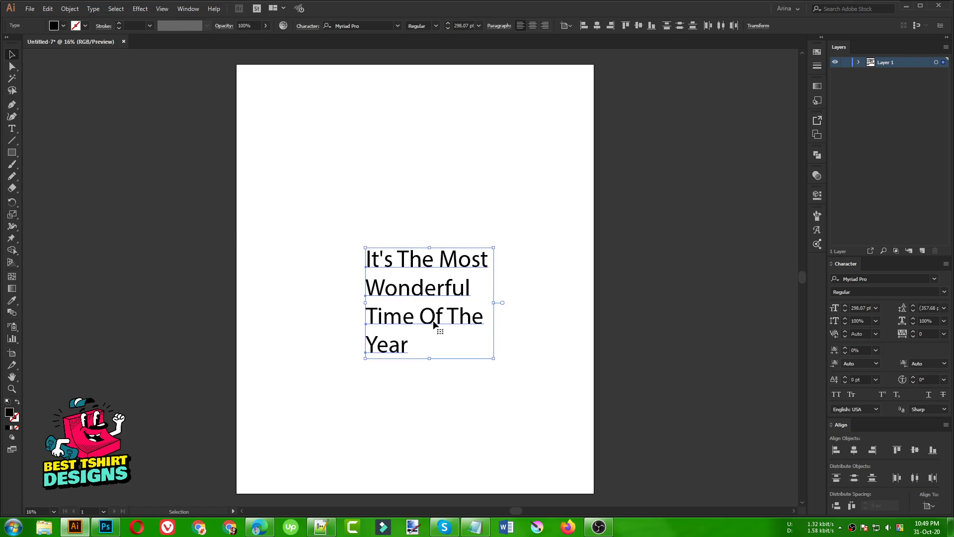
Spread the slogan lines apart, placing "It's The Most", "Wonderful" and "Year" down the artboard and "Time Of The" off to its side.
{"action": "left_click_drag", "start_coordinate": [431, 319], "coordinate": [413, 293]}
{"action": "left_click", "coordinate": [405, 241]}
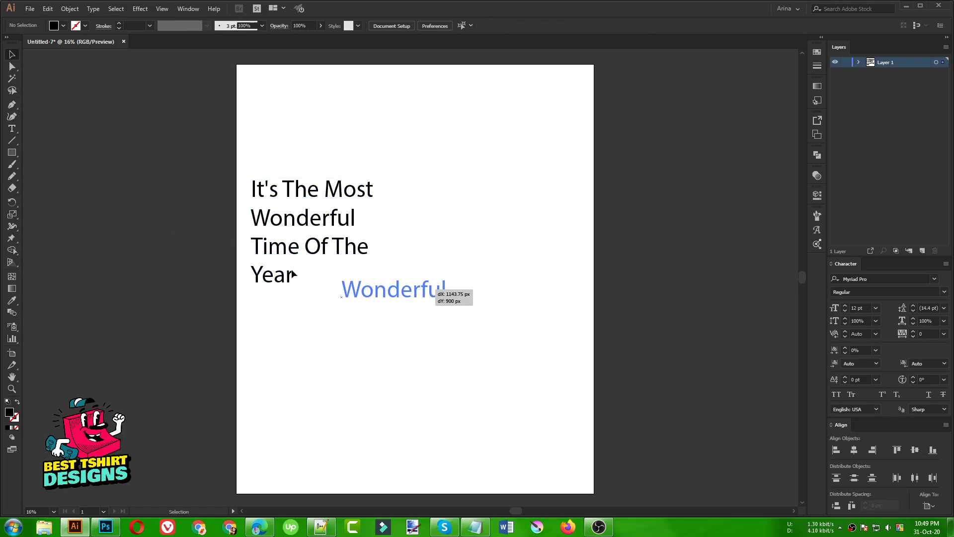
{"action": "left_click_drag", "start_coordinate": [280, 278], "coordinate": [429, 391]}
{"action": "left_click_drag", "start_coordinate": [335, 128], "coordinate": [161, 243]}
{"action": "left_click", "coordinate": [360, 229]}
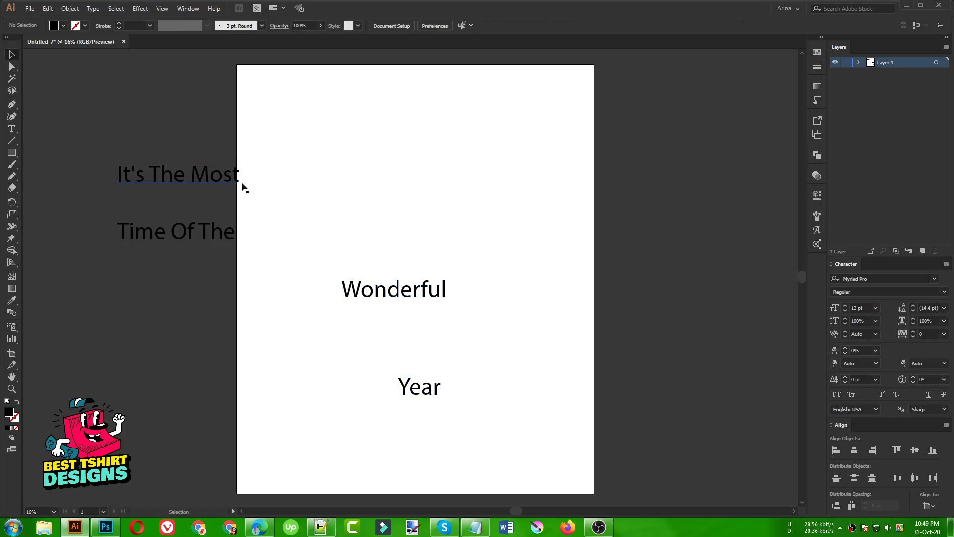
{"action": "left_click_drag", "start_coordinate": [211, 180], "coordinate": [444, 181]}
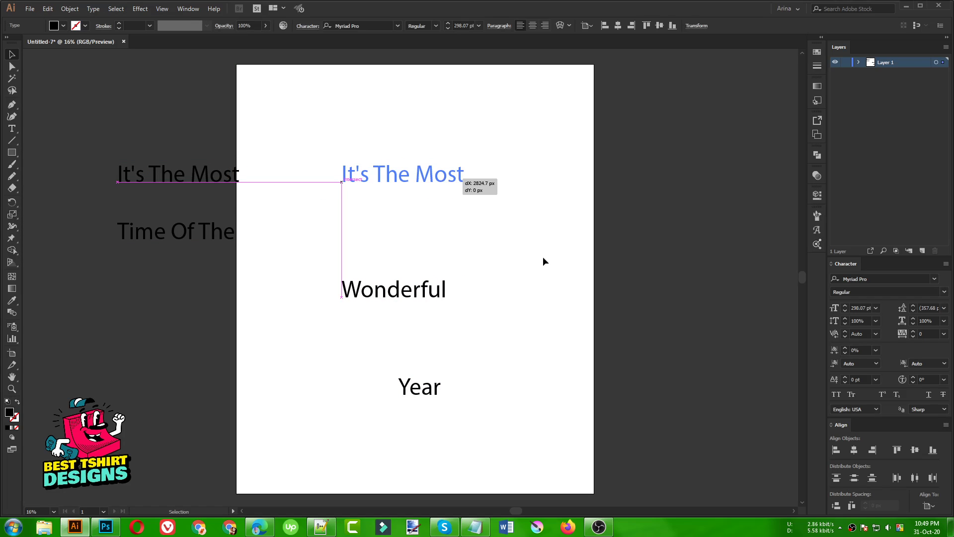
{"action": "left_click", "coordinate": [522, 258]}
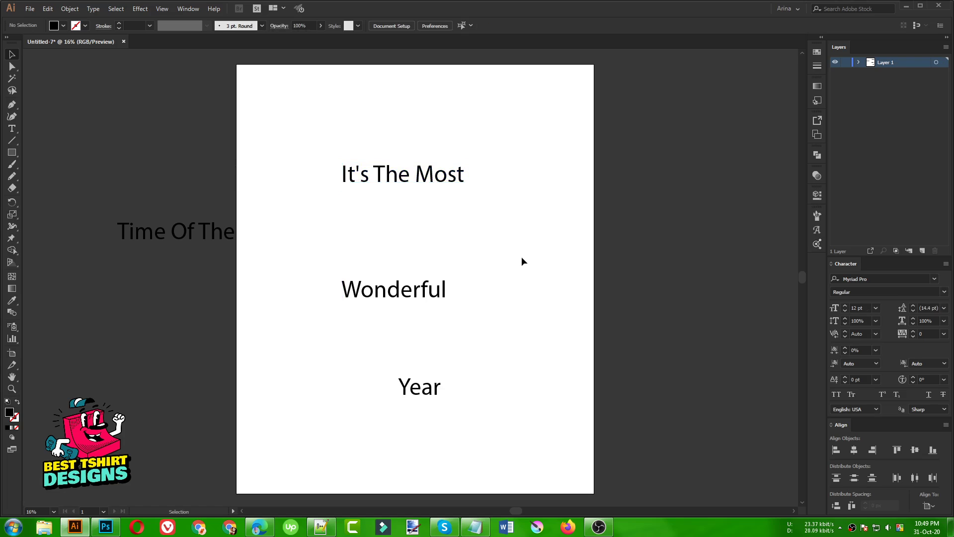
Check the Amazon reference shirt, and set "It's The Most" in Geared Slab Bold with All Caps.
{"action": "left_click", "coordinate": [437, 182]}
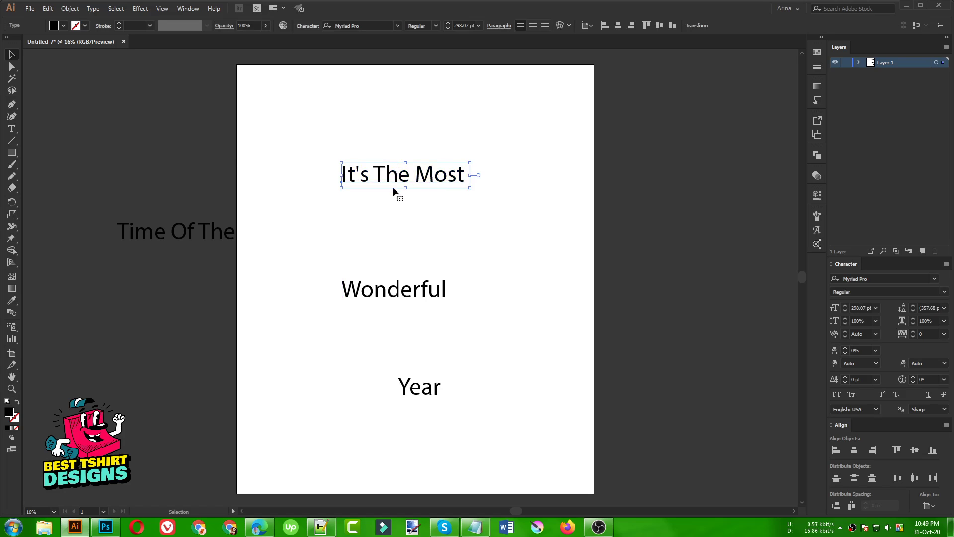
{"action": "left_click", "coordinate": [372, 23]}
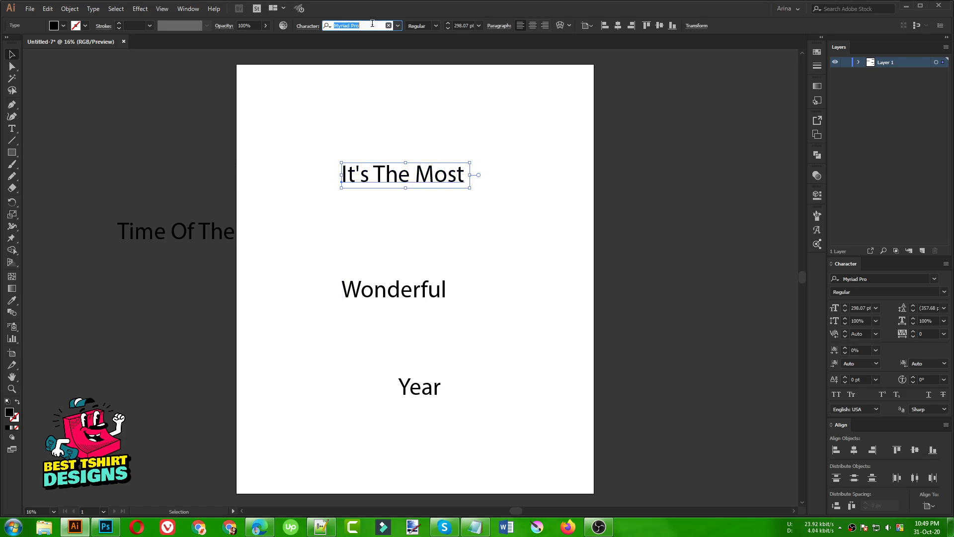
{"action": "left_click", "coordinate": [259, 527]}
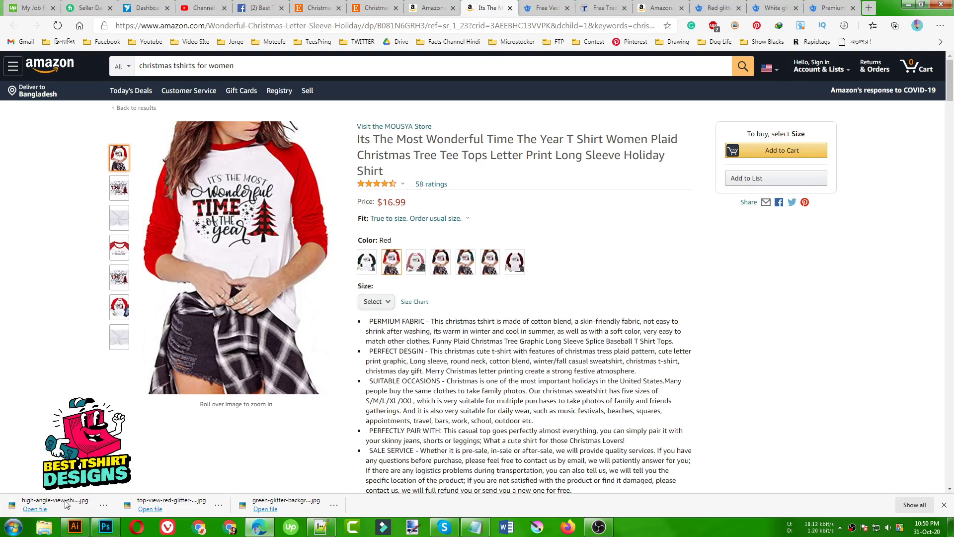
{"action": "left_click", "coordinate": [75, 527]}
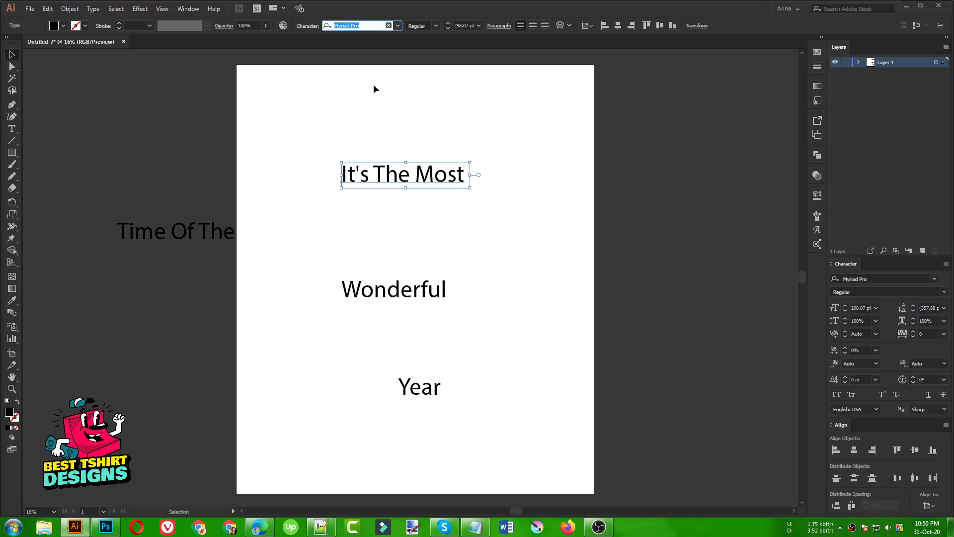
{"action": "type", "text": "gear"}
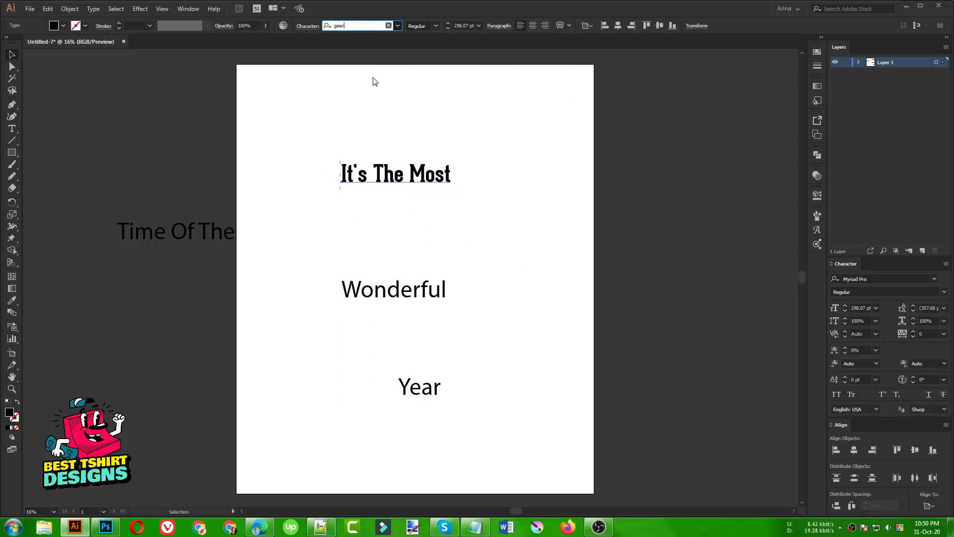
{"action": "key", "text": "Return"}
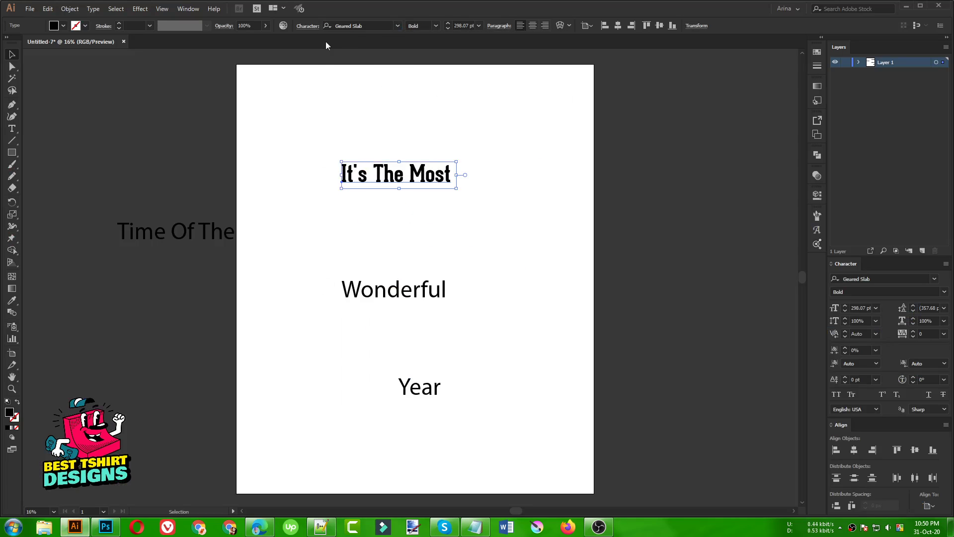
{"action": "left_click", "coordinate": [837, 394]}
{"action": "left_click", "coordinate": [461, 213]}
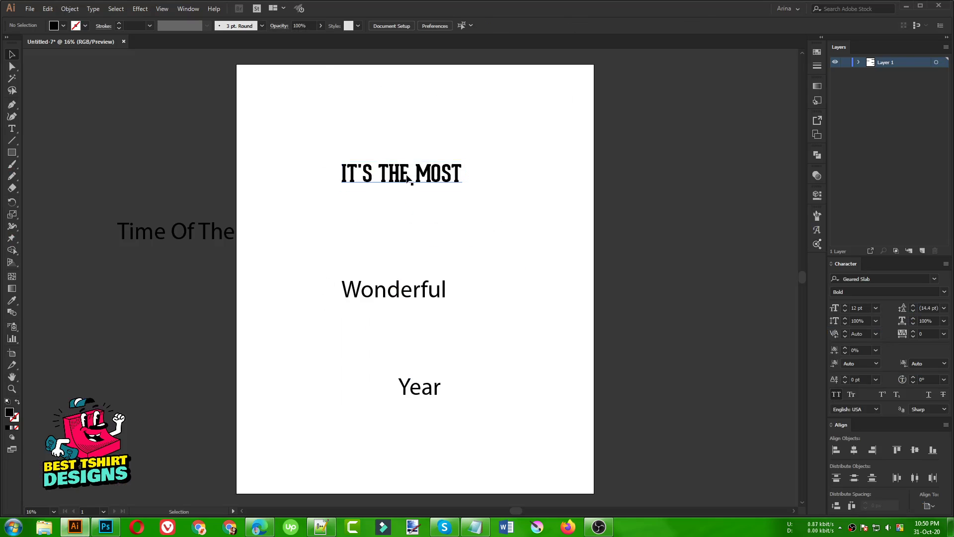
Stack "It's The Most", "Wonderful" and "Time Of The" on the artboard and apply the first line's style to "Time Of The".
{"action": "left_click_drag", "start_coordinate": [412, 172], "coordinate": [414, 155]}
{"action": "left_click_drag", "start_coordinate": [410, 292], "coordinate": [415, 229]}
{"action": "left_click_drag", "start_coordinate": [183, 245], "coordinate": [404, 271]}
{"action": "key", "text": "i"}
{"action": "left_click", "coordinate": [434, 154]}
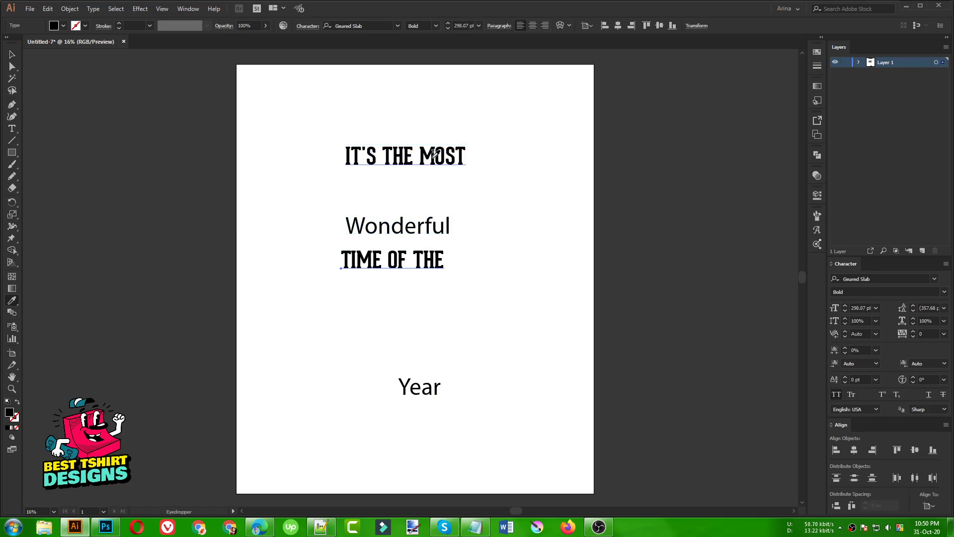
{"action": "key", "text": "v"}
Move "Year" below "Time Of The" and set both "Wonderful" and "Year" in the Miraculous&Christmas font.
{"action": "left_click_drag", "start_coordinate": [414, 398], "coordinate": [379, 313]}
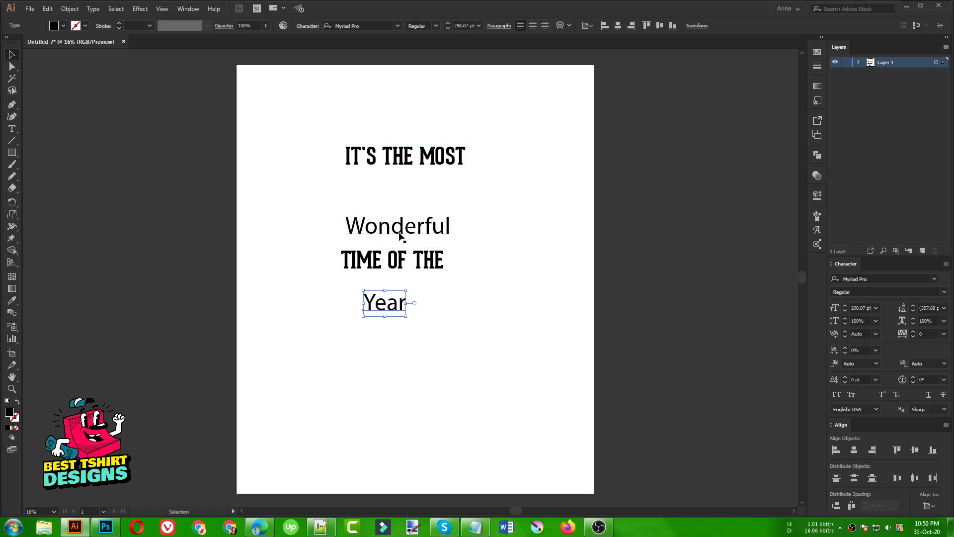
{"action": "left_click", "coordinate": [399, 235], "text": "shift"}
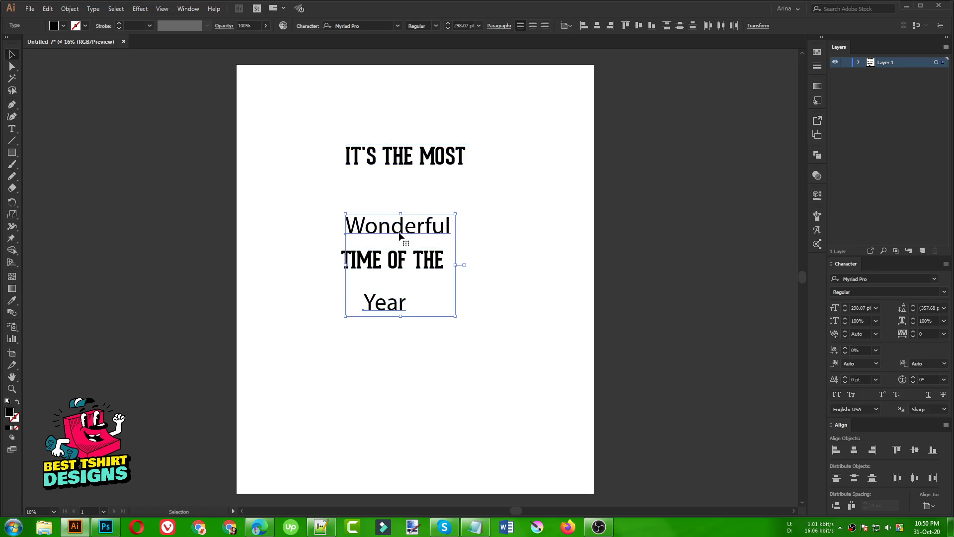
{"action": "left_click", "coordinate": [365, 27]}
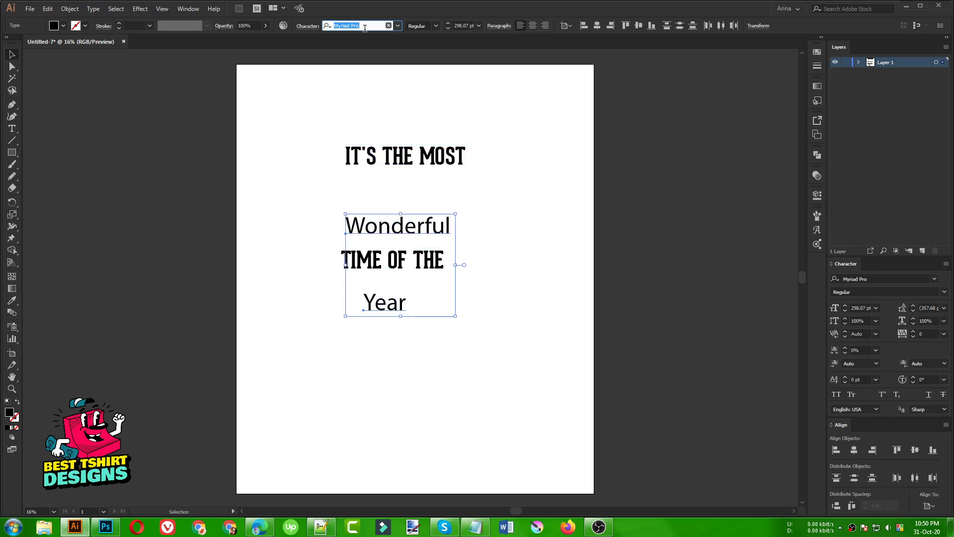
{"action": "type", "text": "chr"}
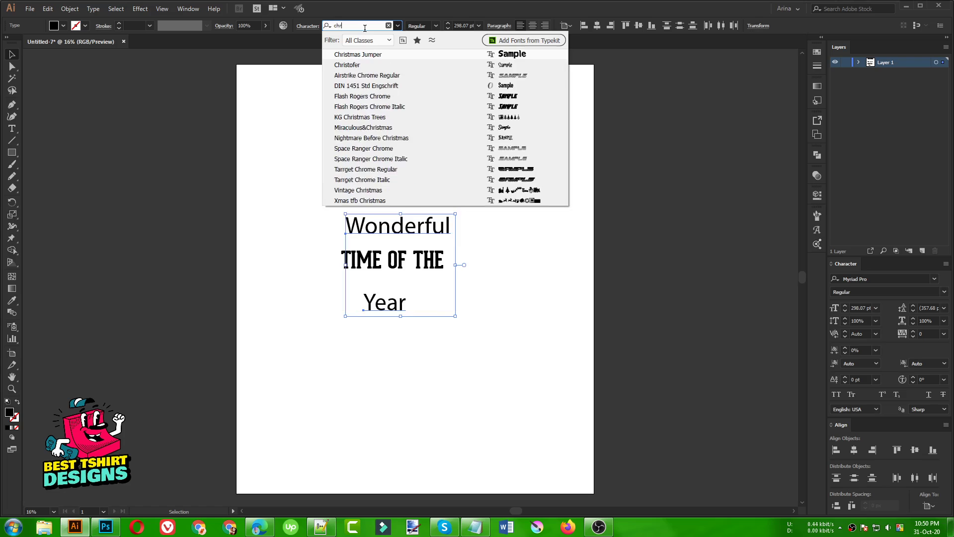
{"action": "type", "text": "i"}
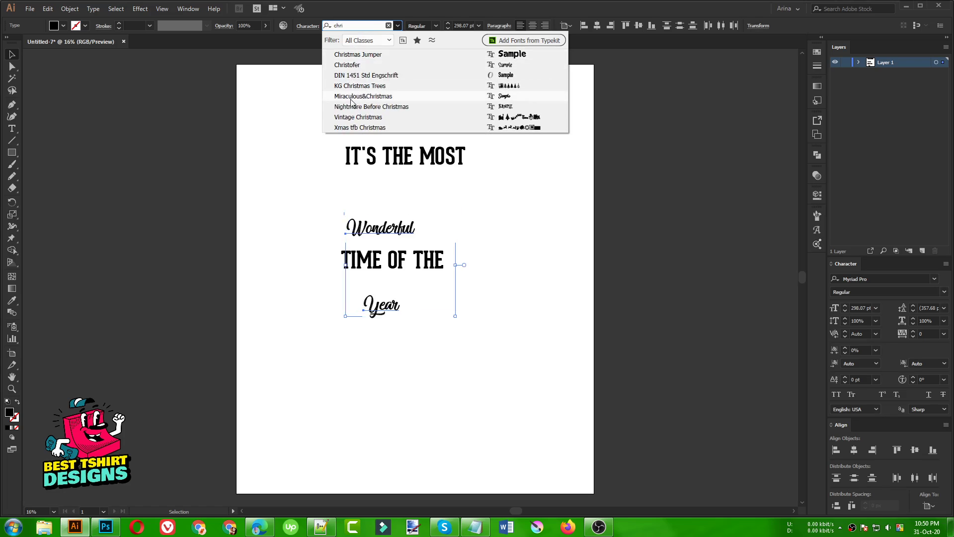
{"action": "left_click", "coordinate": [366, 99]}
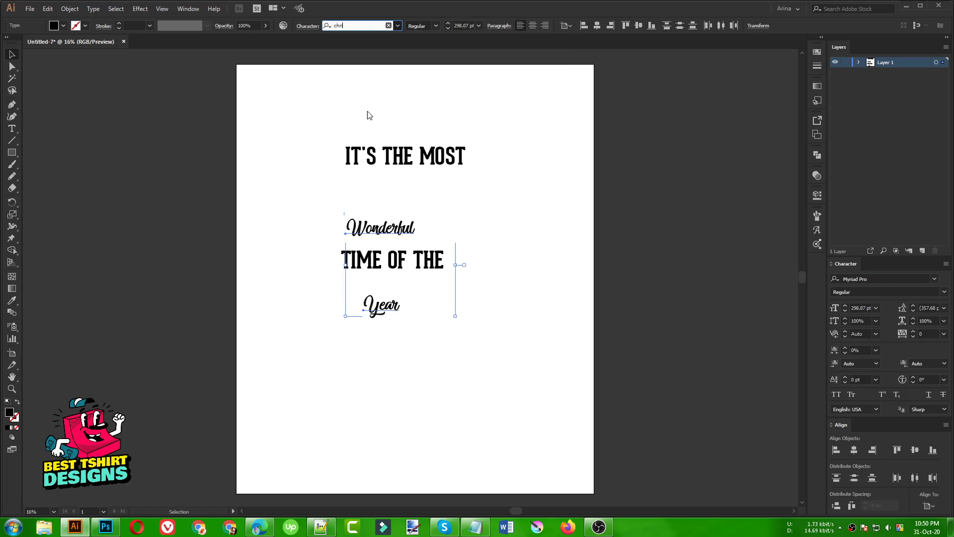
{"action": "left_click", "coordinate": [479, 297]}
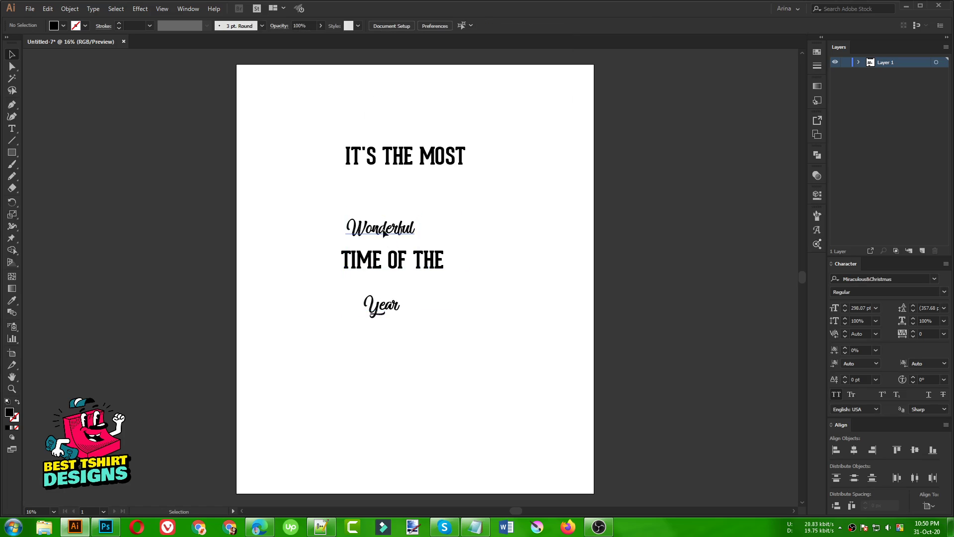
Enlarge "Wonderful" to about 875 pt and position it between "It's The Most" and "Time Of The".
{"action": "left_click", "coordinate": [412, 230]}
{"action": "left_click_drag", "start_coordinate": [419, 227], "coordinate": [517, 194]}
{"action": "left_click", "coordinate": [499, 282]}
{"action": "scroll", "coordinate": [493, 281], "scroll_direction": "up", "scroll_amount": 1}
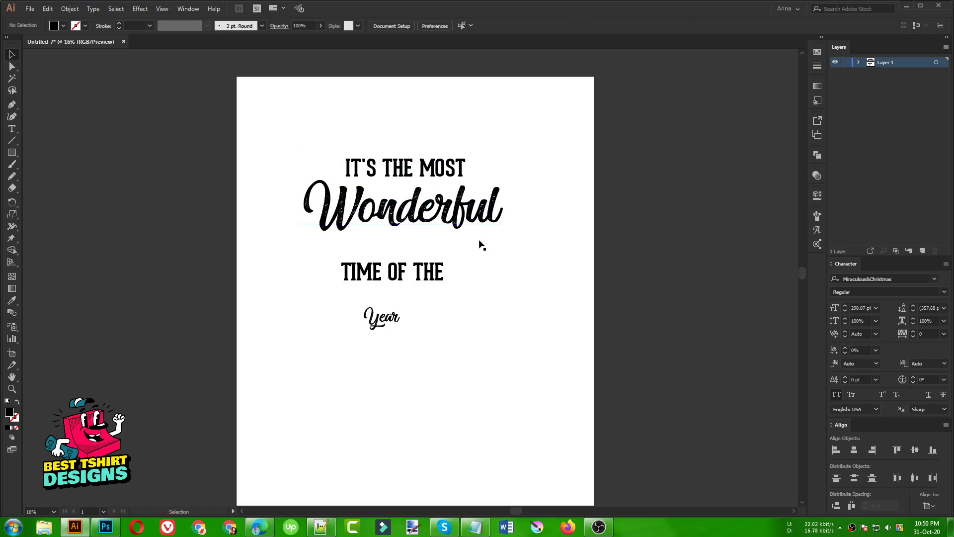
Move "It's The Most" out to the artboard's upper right edge to clear the space above "Wonderful".
{"action": "scroll", "coordinate": [433, 168], "scroll_direction": "up", "scroll_amount": 1}
{"action": "left_click_drag", "start_coordinate": [408, 166], "coordinate": [653, 116]}
{"action": "scroll", "coordinate": [397, 149], "scroll_direction": "up", "scroll_amount": 1}
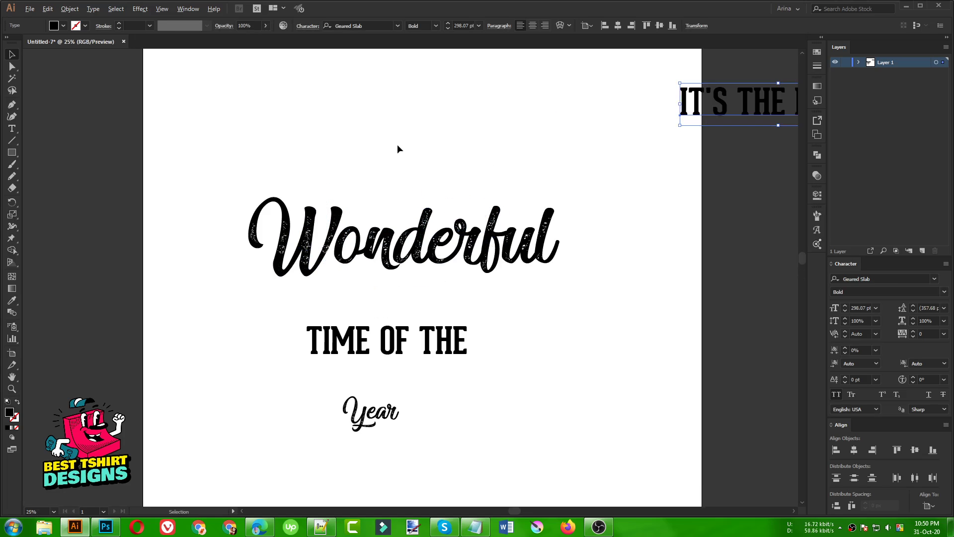
Draw a circle about 1604 px across above "Wonderful" and swap its black fill for an outline.
{"action": "left_click_drag", "start_coordinate": [10, 159], "coordinate": [44, 182]}
{"action": "mouse_move", "coordinate": [331, 150]}
{"action": "left_mouse_down"}
{"action": "mouse_move", "coordinate": [441, 253]}
{"action": "mouse_move", "coordinate": [431, 248]}
{"action": "left_mouse_up"}
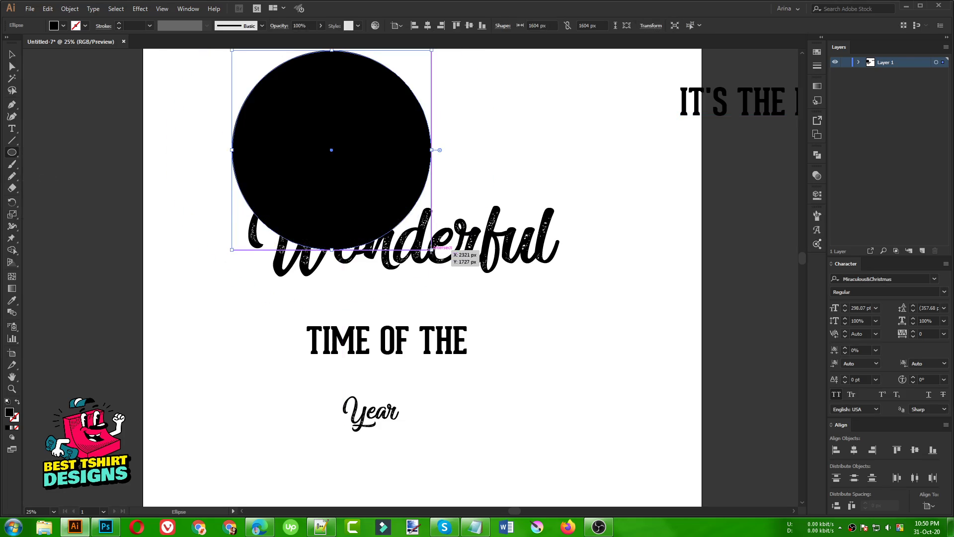
{"action": "key", "text": "shift+x"}
{"action": "key", "text": "v"}
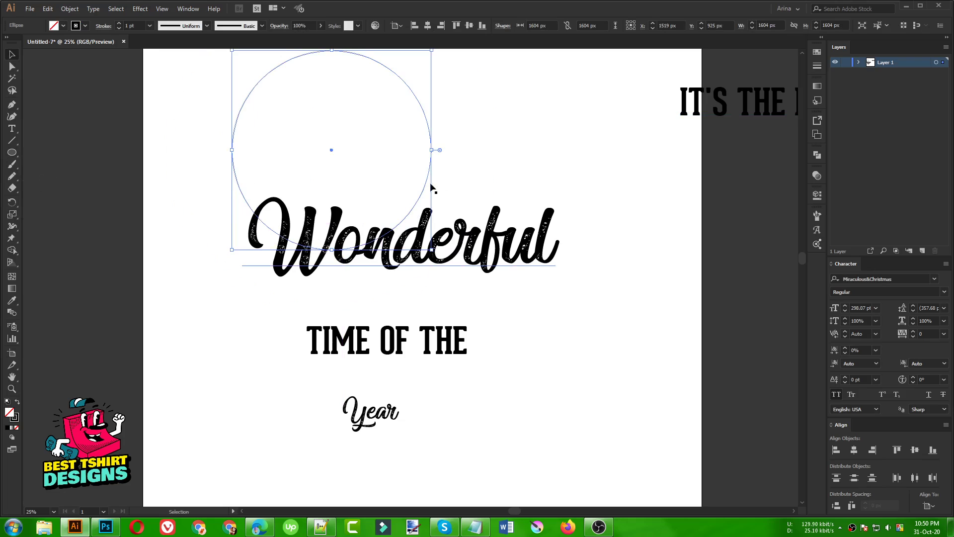
Move the circle over "Wonderful" and align the two to each other's horizontal centers.
{"action": "left_click_drag", "start_coordinate": [432, 188], "coordinate": [506, 233]}
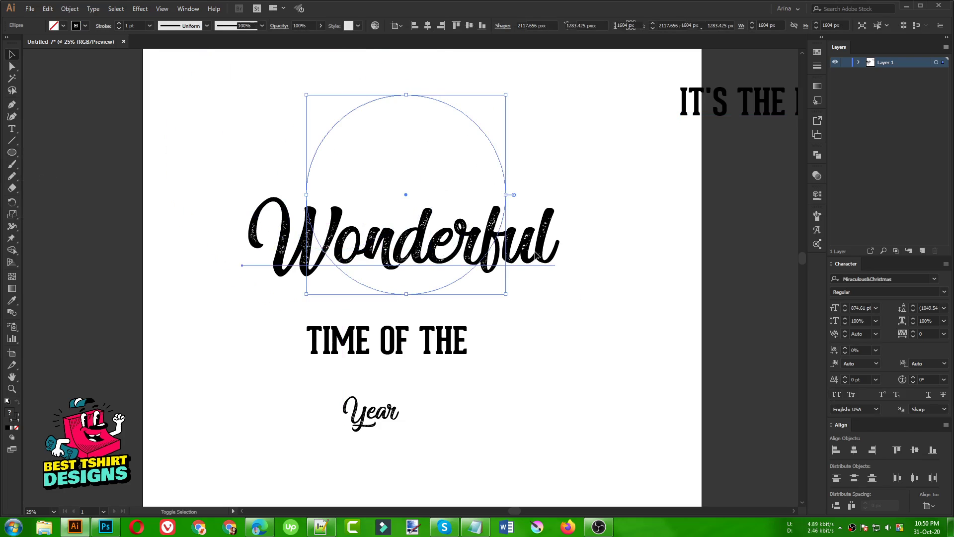
{"action": "left_click", "coordinate": [537, 255], "text": "shift"}
{"action": "left_click", "coordinate": [304, 25]}
{"action": "left_click", "coordinate": [315, 36]}
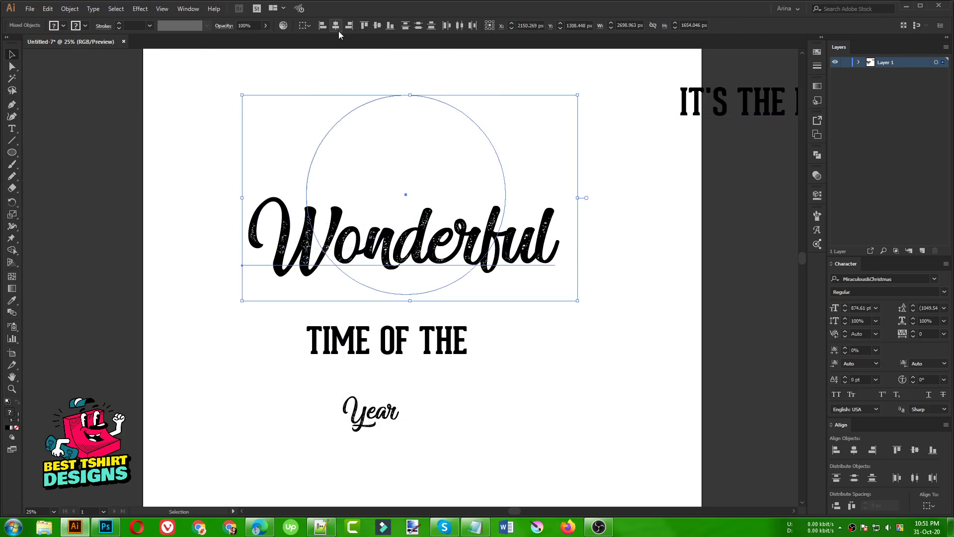
{"action": "left_click", "coordinate": [336, 26]}
Enlarge the circle downward from its top edge to about 2032 px in diameter.
{"action": "left_click", "coordinate": [413, 111]}
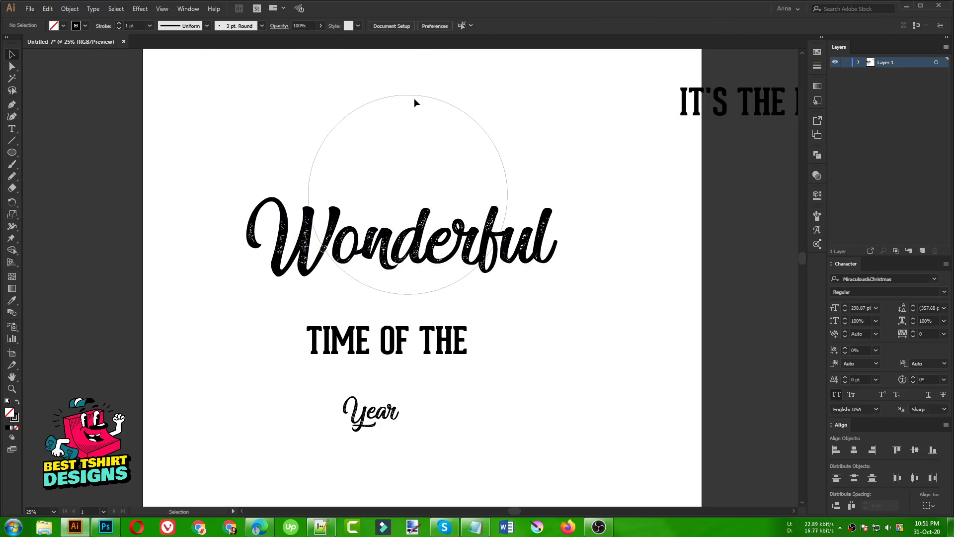
{"action": "left_click", "coordinate": [416, 96]}
{"action": "left_click_drag", "start_coordinate": [408, 294], "coordinate": [413, 348]}
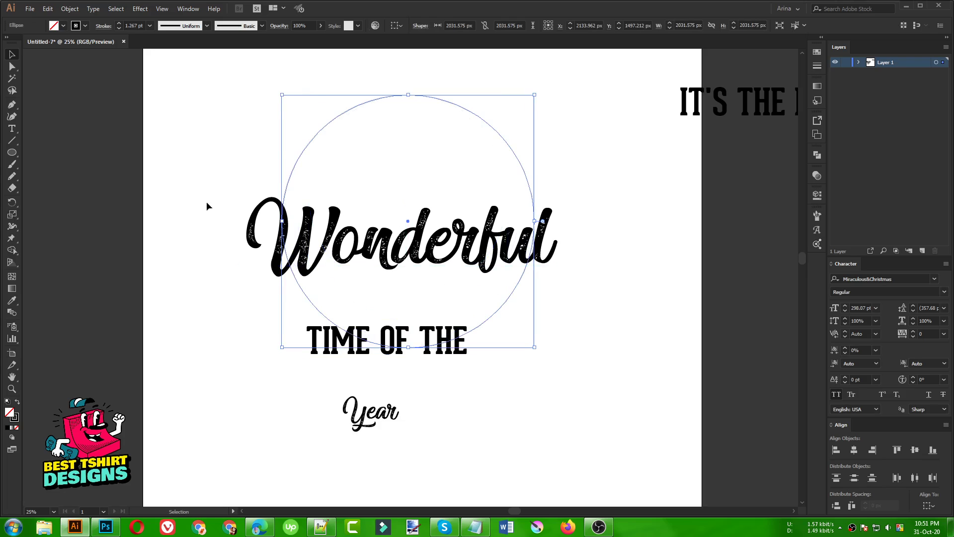
Remove the straight "It's The Most" text from beside the artboard.
{"action": "scroll", "coordinate": [182, 177], "scroll_direction": "down", "scroll_amount": 1}
{"action": "left_click_drag", "start_coordinate": [542, 141], "coordinate": [473, 148]}
{"action": "key", "text": "Delete"}
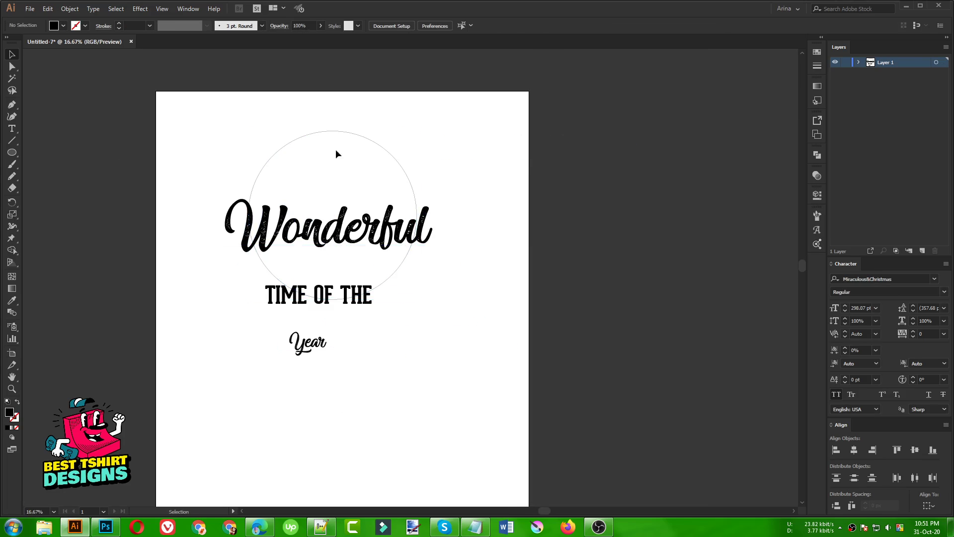
Place the text "IT'S THE MOST" along the circle's upper arc with Type on a Path, in Geared Slab Bold.
{"action": "left_click", "coordinate": [12, 129]}
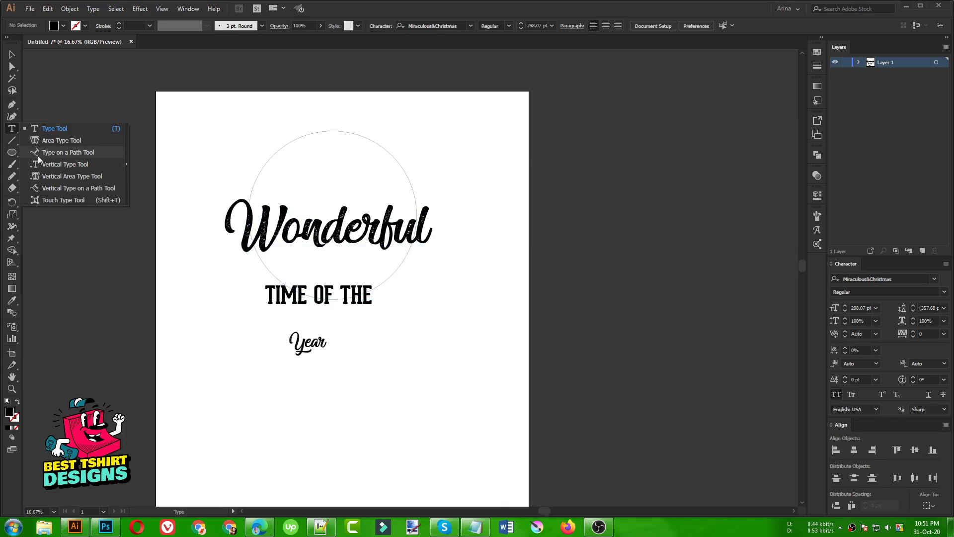
{"action": "left_click", "coordinate": [51, 154]}
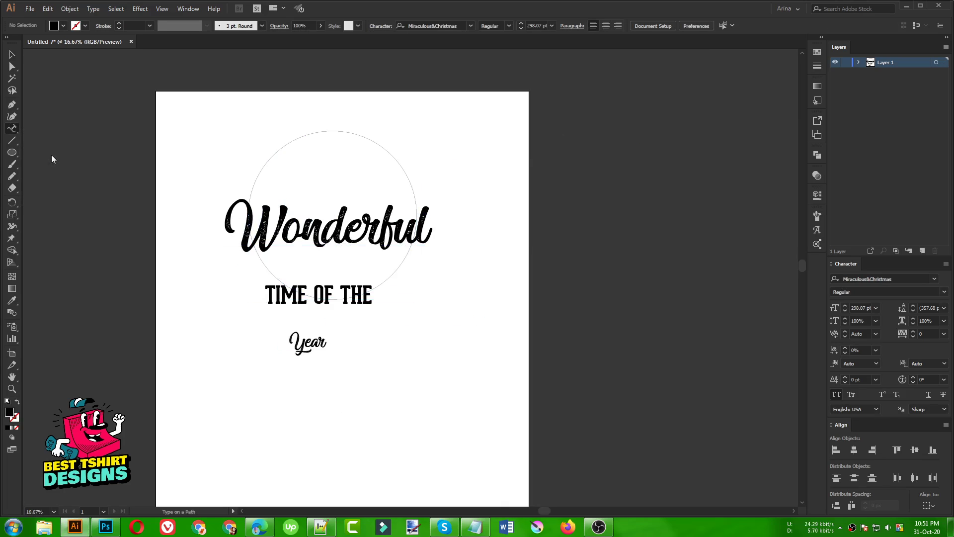
{"action": "left_click", "coordinate": [247, 216]}
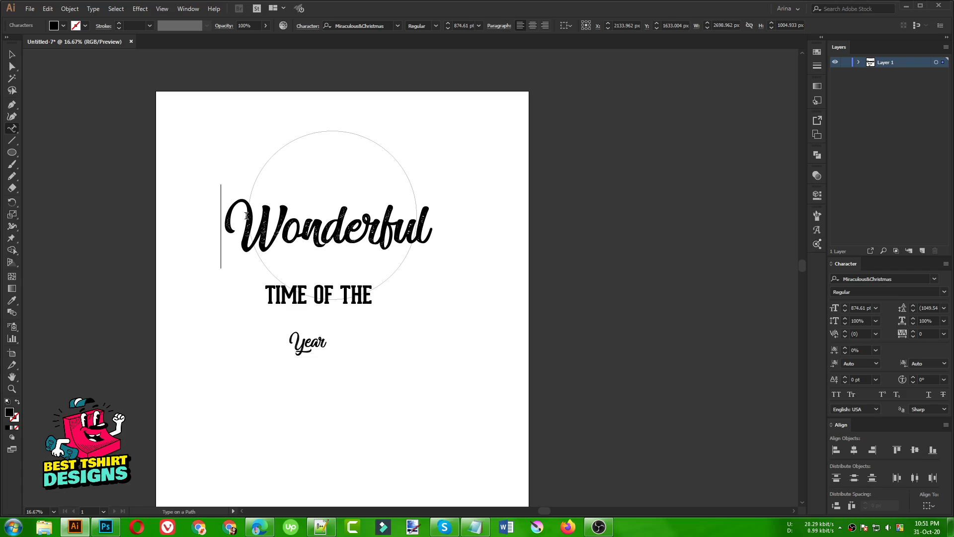
{"action": "left_click", "coordinate": [272, 163]}
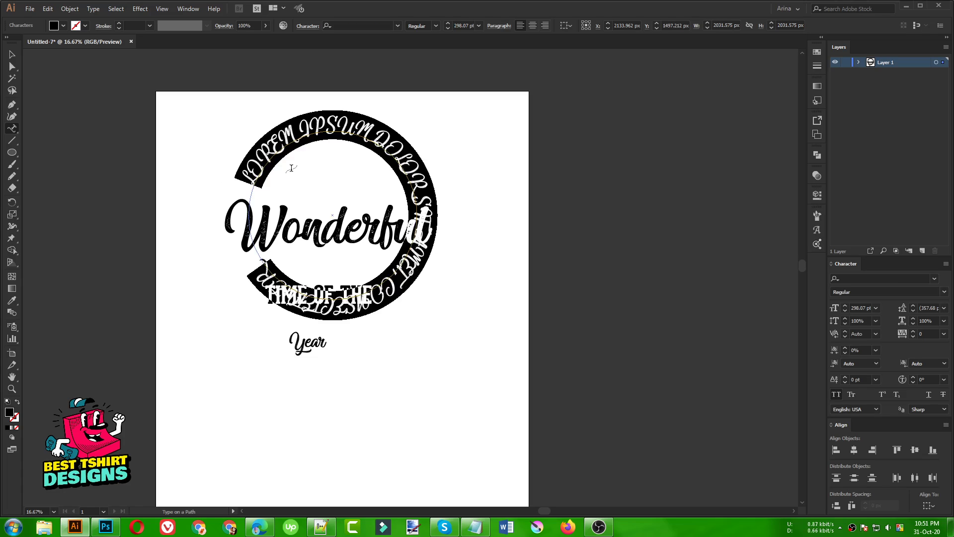
{"action": "left_click", "coordinate": [305, 142], "text": "ctrl"}
{"action": "type", "text": "IT'S THE MOST"}
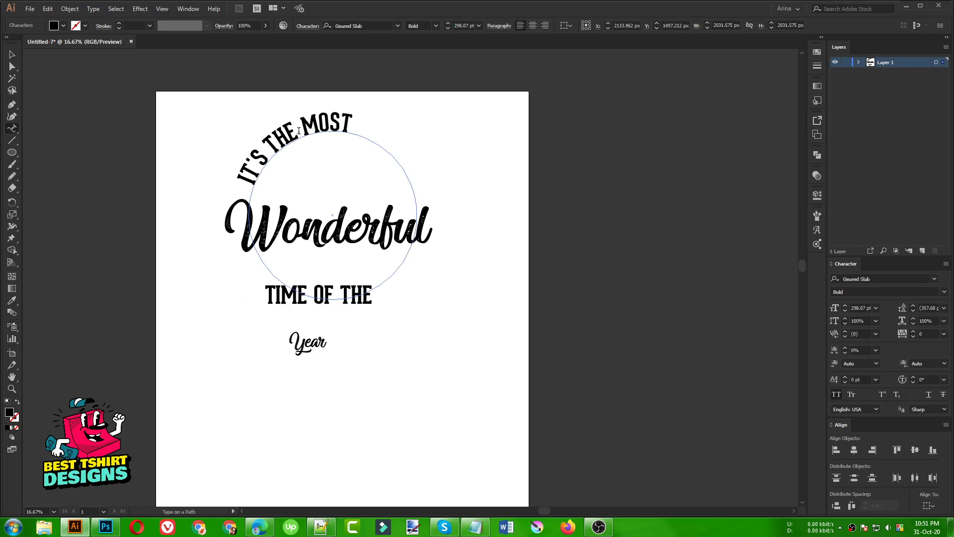
Center the curved "IT'S THE MOST" over the top of the circle and set its font size to 330 pt.
{"action": "left_click", "coordinate": [15, 55]}
{"action": "scroll", "coordinate": [304, 169], "scroll_direction": "up", "scroll_amount": 1}
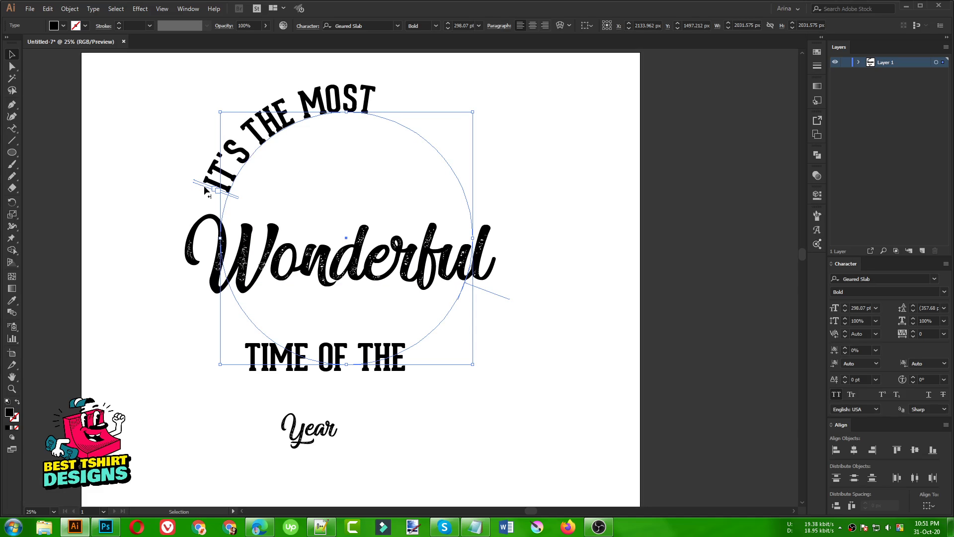
{"action": "left_click_drag", "start_coordinate": [205, 191], "coordinate": [532, 239]}
{"action": "left_click_drag", "start_coordinate": [199, 184], "coordinate": [223, 239]}
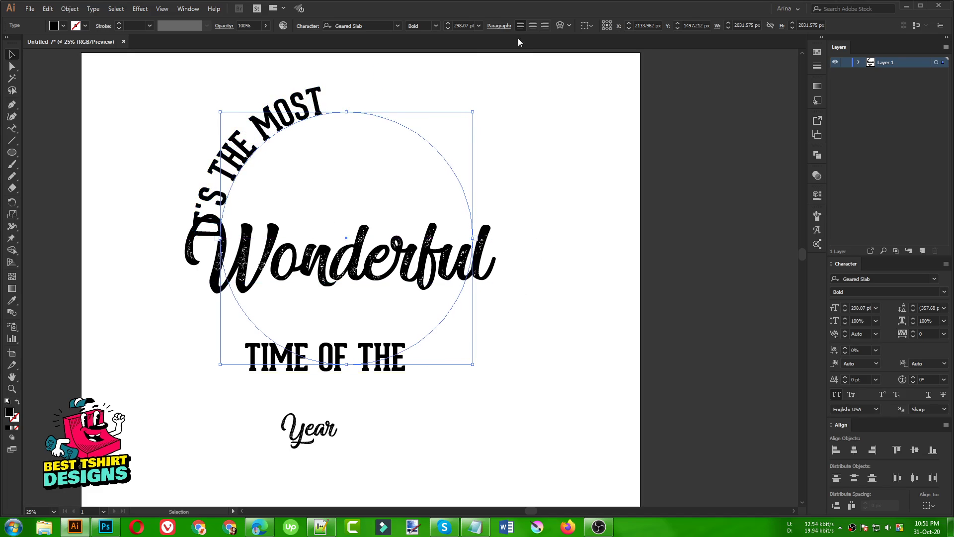
{"action": "left_click", "coordinate": [530, 28]}
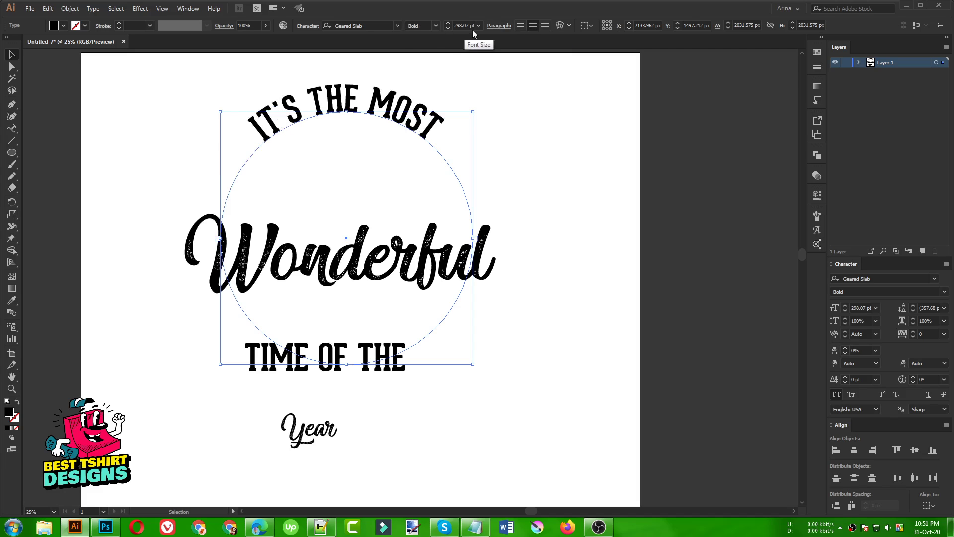
{"action": "scroll", "coordinate": [477, 27], "scroll_direction": "up", "scroll_amount": 10}
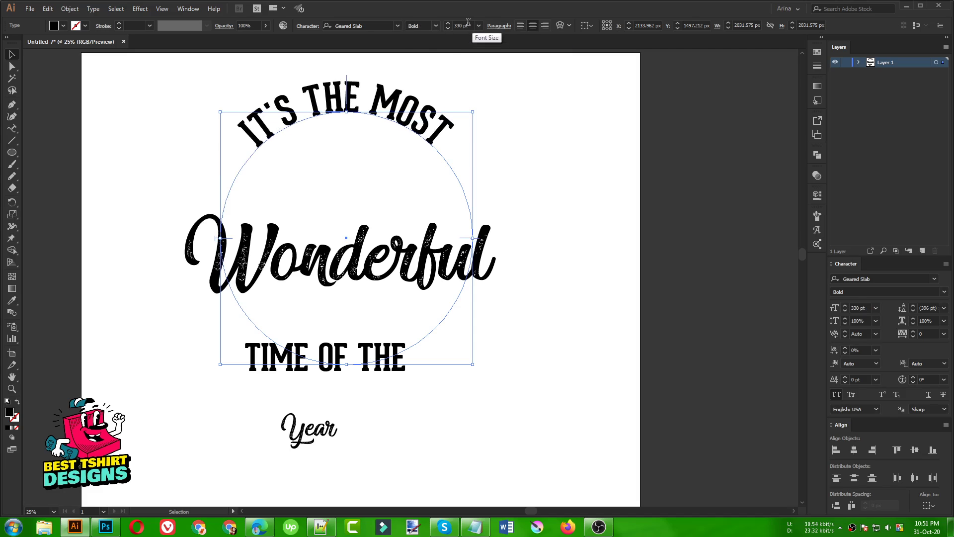
{"action": "left_click", "coordinate": [558, 185]}
Move "Wonderful" up closer to the arched text and place "TIME OF THE" directly beneath it.
{"action": "left_click_drag", "start_coordinate": [416, 257], "coordinate": [415, 225]}
{"action": "left_click", "coordinate": [560, 264]}
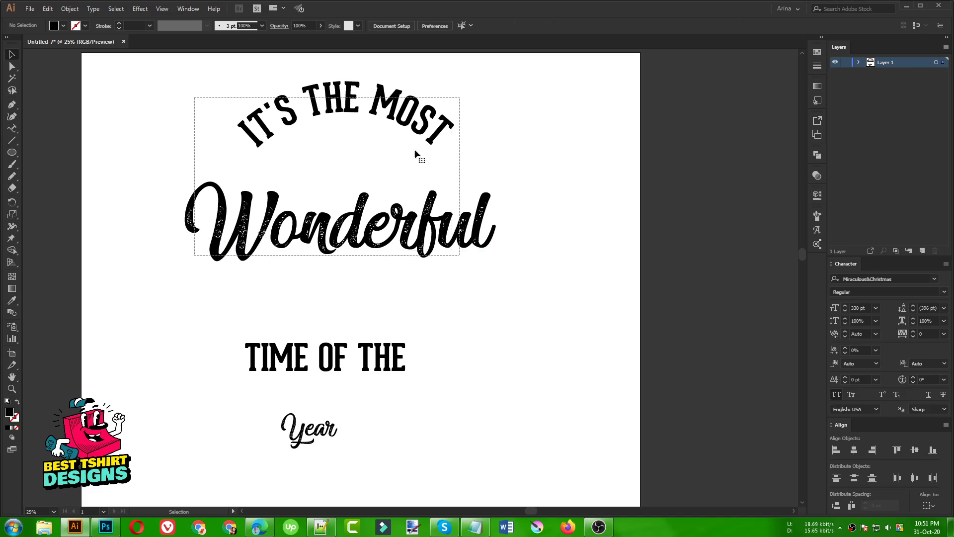
{"action": "left_click", "coordinate": [427, 108]}
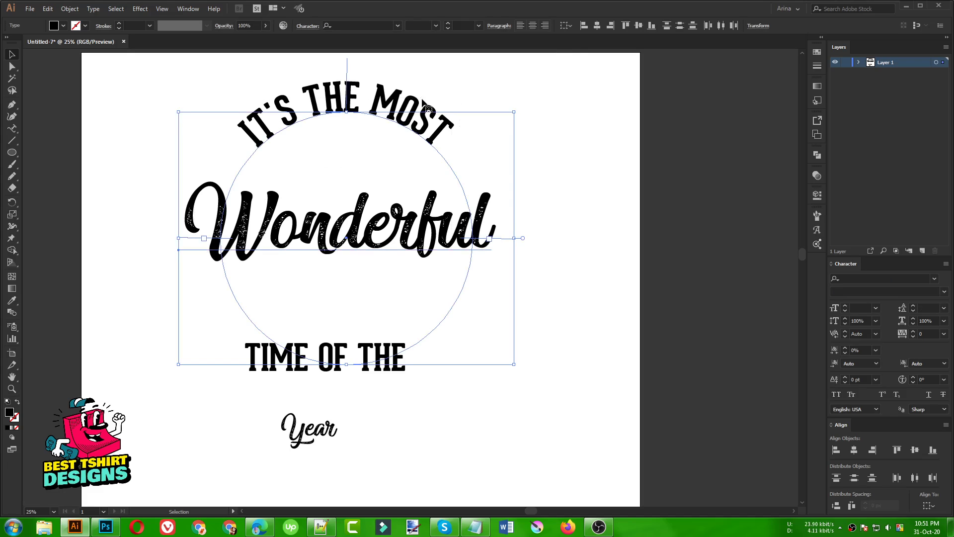
{"action": "left_click", "coordinate": [578, 136]}
{"action": "left_click_drag", "start_coordinate": [394, 372], "coordinate": [411, 295]}
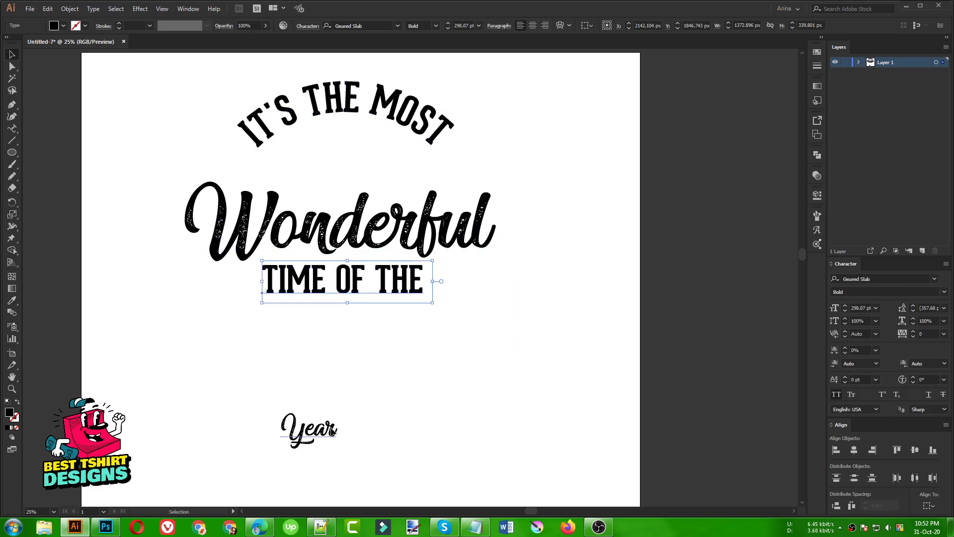
Enlarge "Year" to about 654 pt and position it just below "TIME OF THE".
{"action": "left_click_drag", "start_coordinate": [334, 433], "coordinate": [356, 421]}
{"action": "left_click_drag", "start_coordinate": [359, 379], "coordinate": [354, 340]}
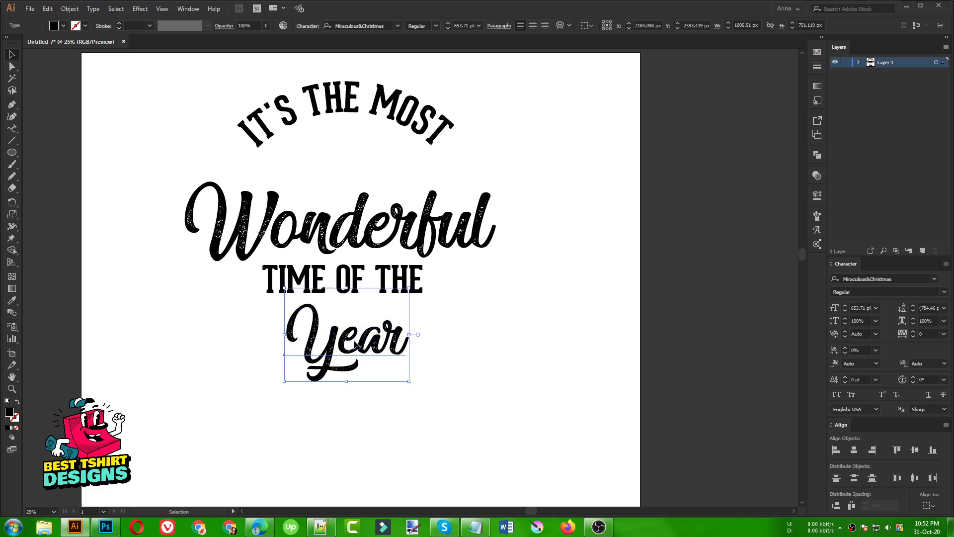
{"action": "left_click", "coordinate": [496, 347]}
Align all four text lines to each other's horizontal centers.
{"action": "scroll", "coordinate": [448, 321], "scroll_direction": "up", "scroll_amount": 1}
{"action": "left_click_drag", "start_coordinate": [168, 98], "coordinate": [500, 430]}
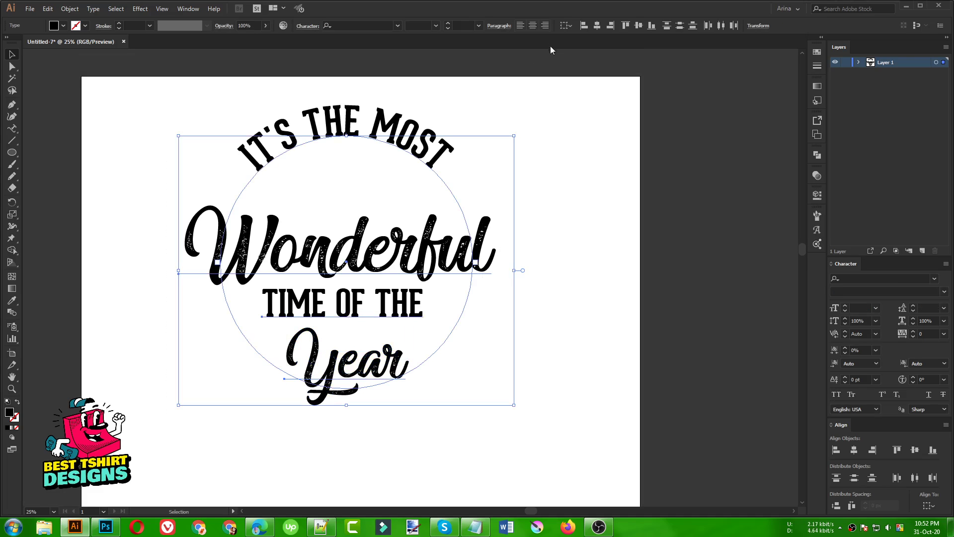
{"action": "left_click", "coordinate": [597, 25]}
{"action": "left_click", "coordinate": [487, 90]}
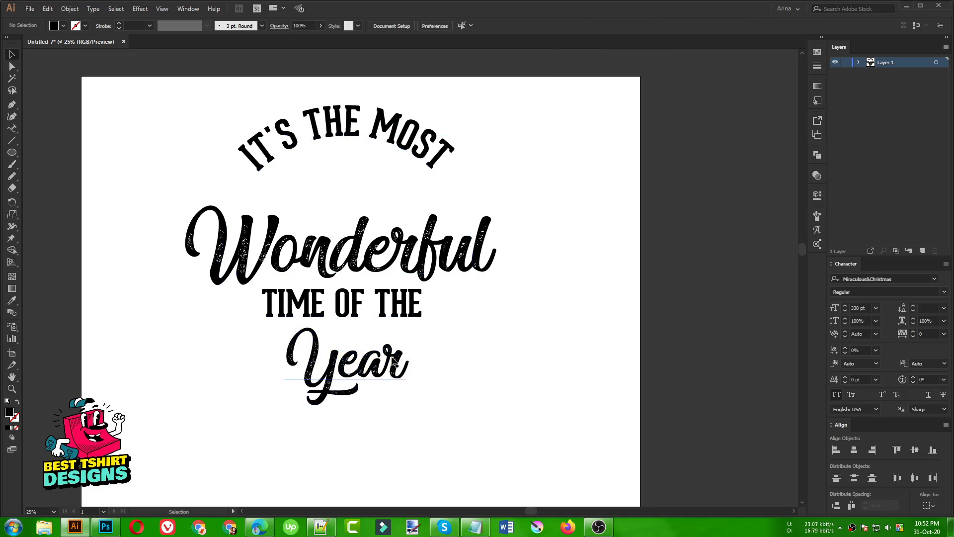
Change "Year" to lowercase "year", enlarge it and move it up tightly under "TIME OF THE".
{"action": "double_click", "coordinate": [339, 378]}
{"action": "key", "text": "BackSpace"}
{"action": "type", "text": "y"}
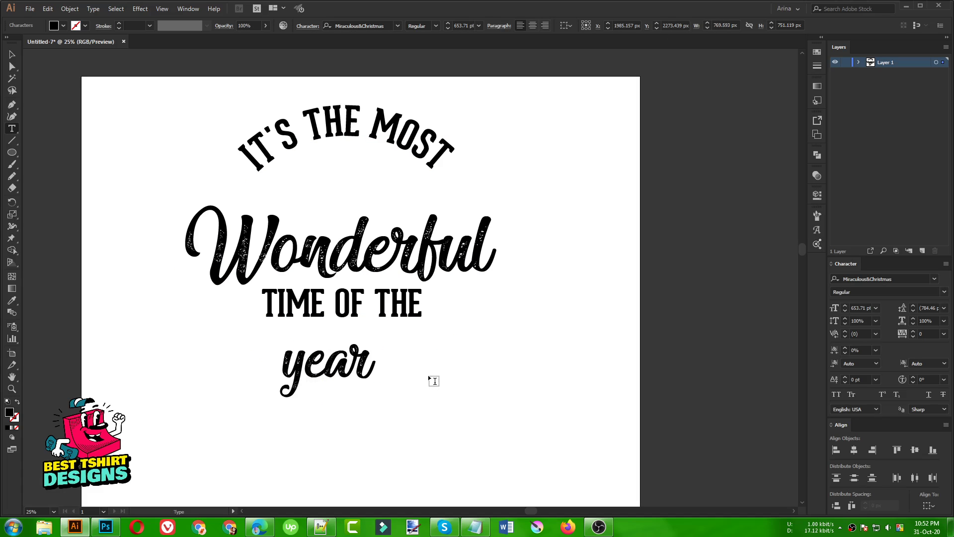
{"action": "left_click", "coordinate": [12, 54]}
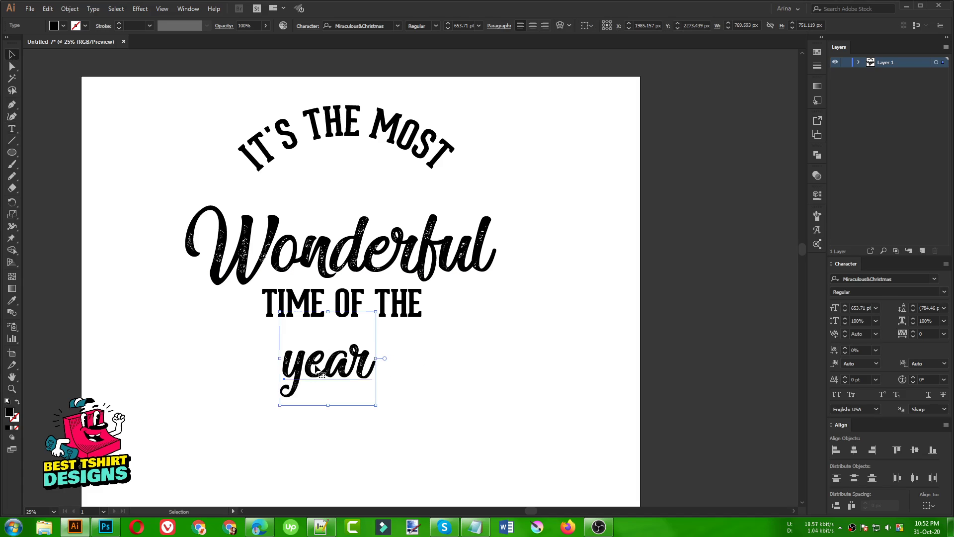
{"action": "left_click_drag", "start_coordinate": [377, 358], "coordinate": [364, 342]}
{"action": "left_click", "coordinate": [522, 381]}
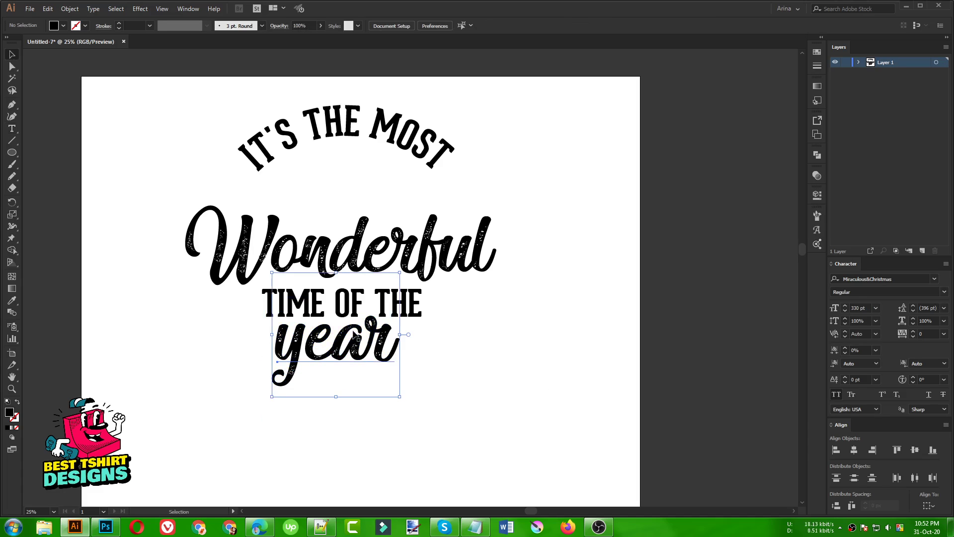
Recenter the resized "year" horizontally with the rest of the slogan text.
{"action": "key", "text": "ctrl+a"}
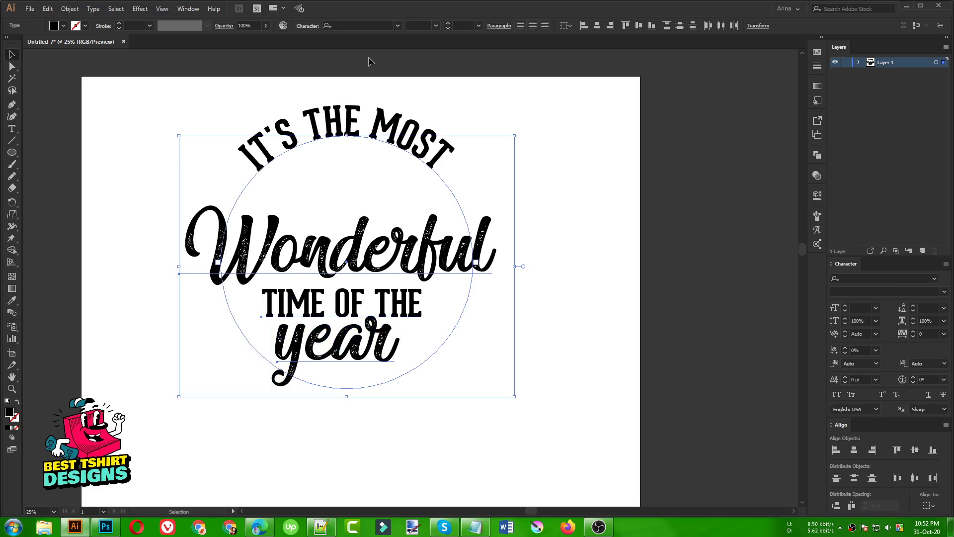
{"action": "left_click", "coordinate": [597, 25]}
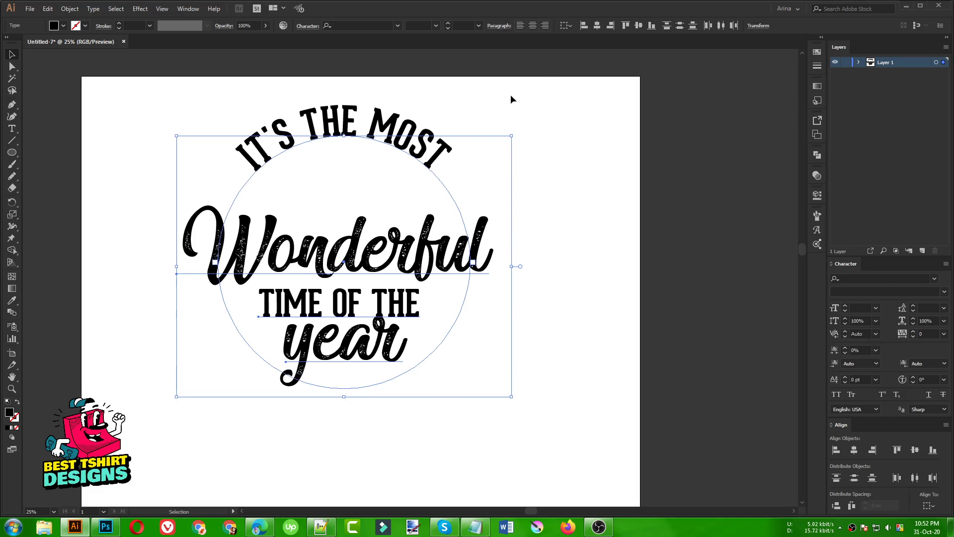
{"action": "left_click", "coordinate": [493, 144]}
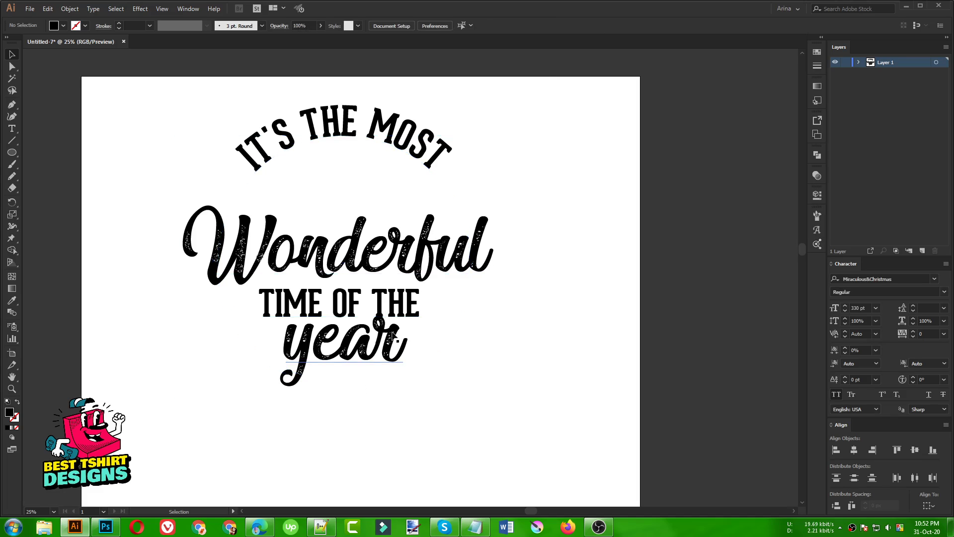
Duplicate the complete slogan layout and place the copy beside the artboard as a spare.
{"action": "scroll", "coordinate": [247, 240], "scroll_direction": "down", "scroll_amount": 1}
{"action": "left_click_drag", "start_coordinate": [207, 149], "coordinate": [435, 401]}
{"action": "left_click_drag", "start_coordinate": [304, 257], "coordinate": [638, 269]}
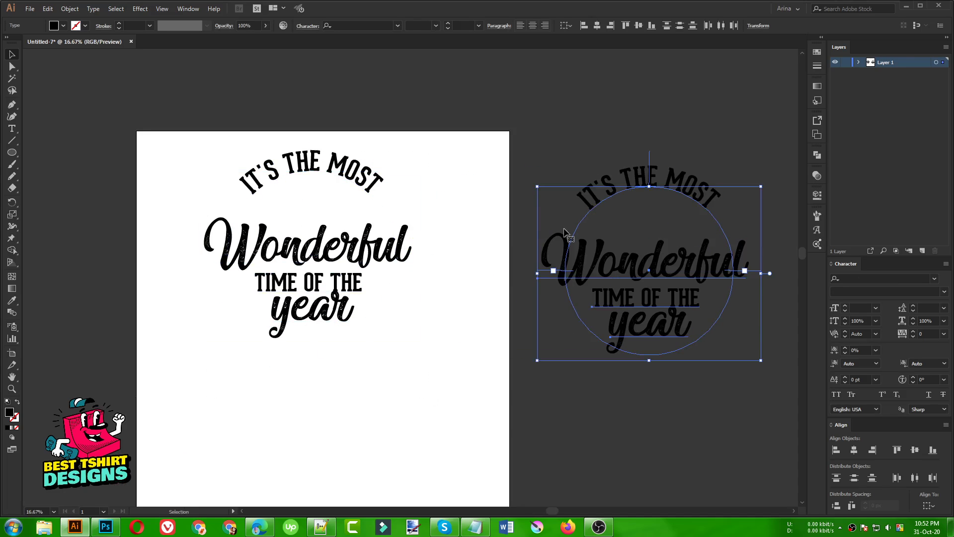
{"action": "left_click", "coordinate": [484, 227]}
{"action": "left_click_drag", "start_coordinate": [444, 342], "coordinate": [166, 118]}
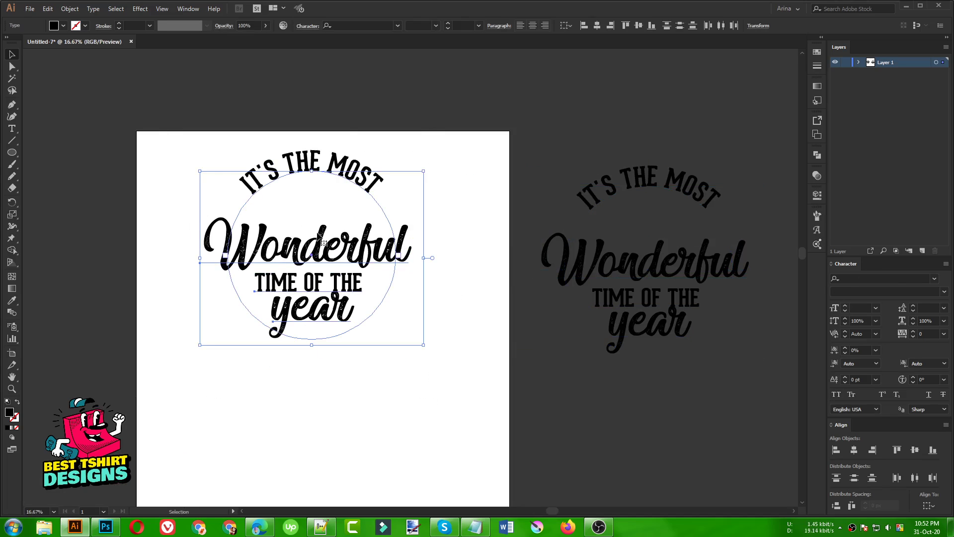
{"action": "left_click", "coordinate": [445, 207]}
{"action": "left_click_drag", "start_coordinate": [203, 144], "coordinate": [426, 361]}
{"action": "left_click", "coordinate": [444, 207]}
{"action": "scroll", "coordinate": [320, 217], "scroll_direction": "up", "scroll_amount": 1}
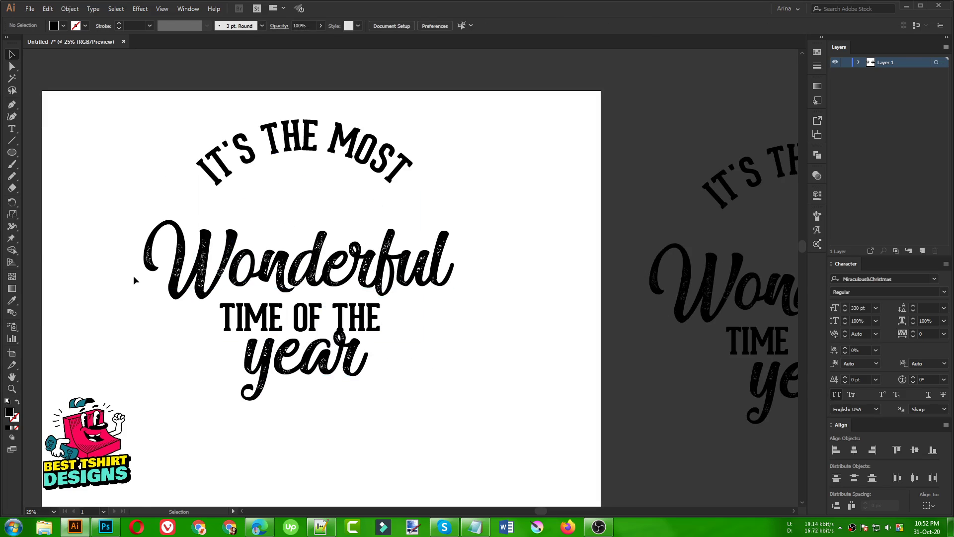
Switch to Windows Explorer and open the "22 Christmas" folder under Tutorial > Illustrator.
{"action": "left_click", "coordinate": [45, 526]}
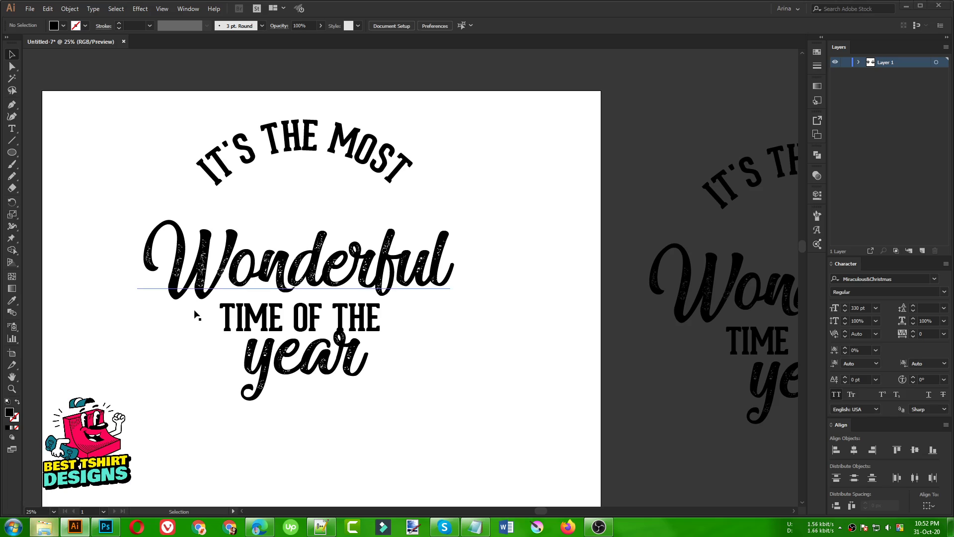
{"action": "left_click", "coordinate": [53, 233]}
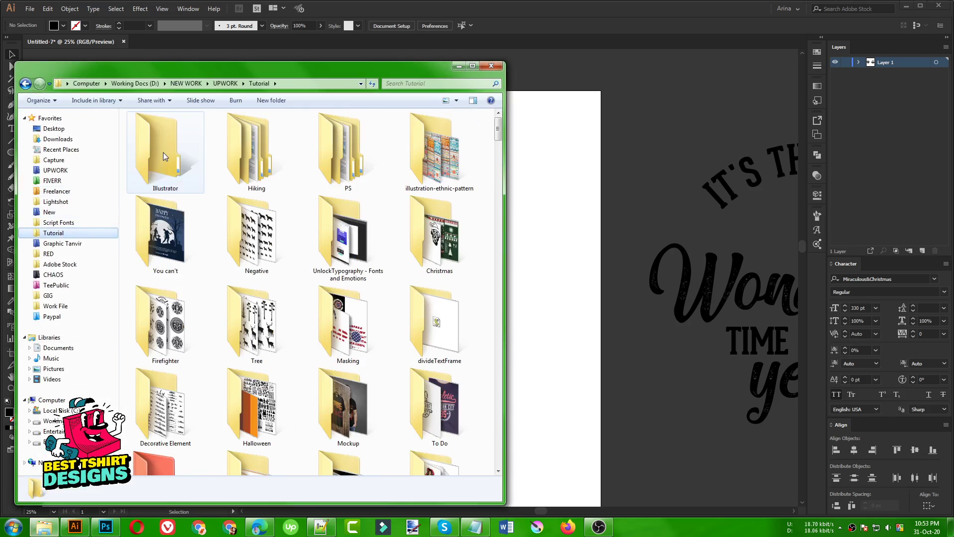
{"action": "double_click", "coordinate": [164, 152]}
{"action": "double_click", "coordinate": [152, 318]}
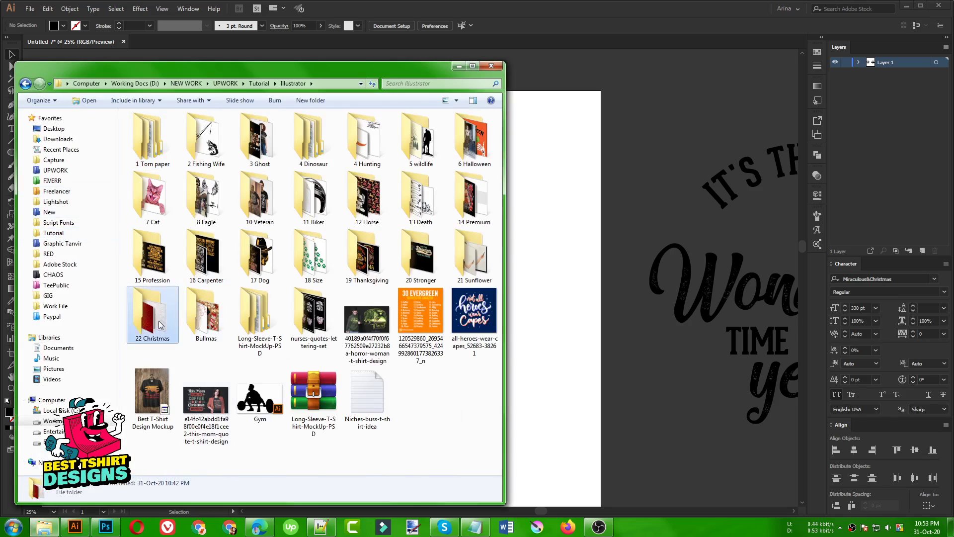
Extract the set-christmas-design-elements-vector archive and open its 57580 EPS artwork in Illustrator.
{"action": "left_click", "coordinate": [261, 142]}
{"action": "right_click", "coordinate": [266, 154]}
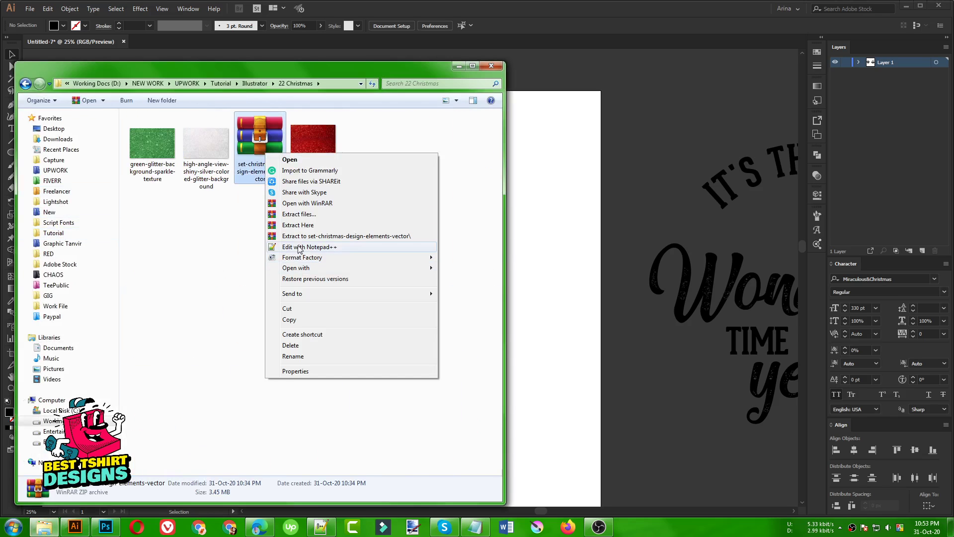
{"action": "left_click", "coordinate": [299, 244]}
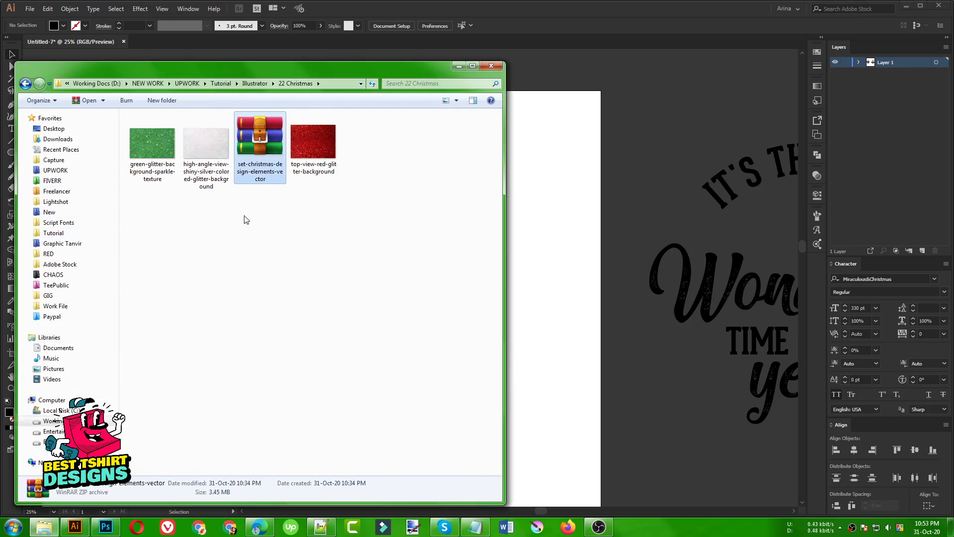
{"action": "double_click", "coordinate": [153, 147]}
{"action": "left_click", "coordinate": [149, 129]}
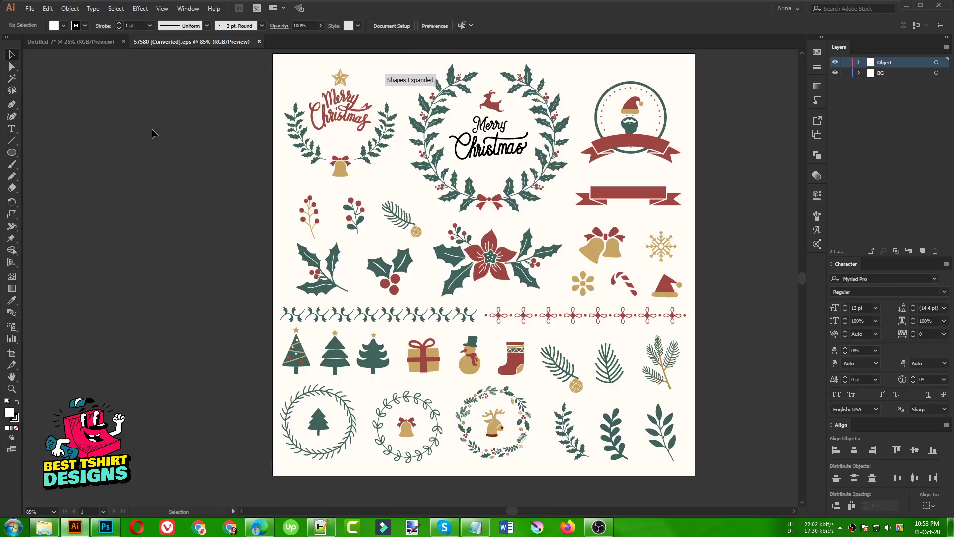
Copy the decorated Christmas tree into the T-shirt document, scale it to about 404 × 698 px and centre it below the arched text.
{"action": "left_click", "coordinate": [306, 358]}
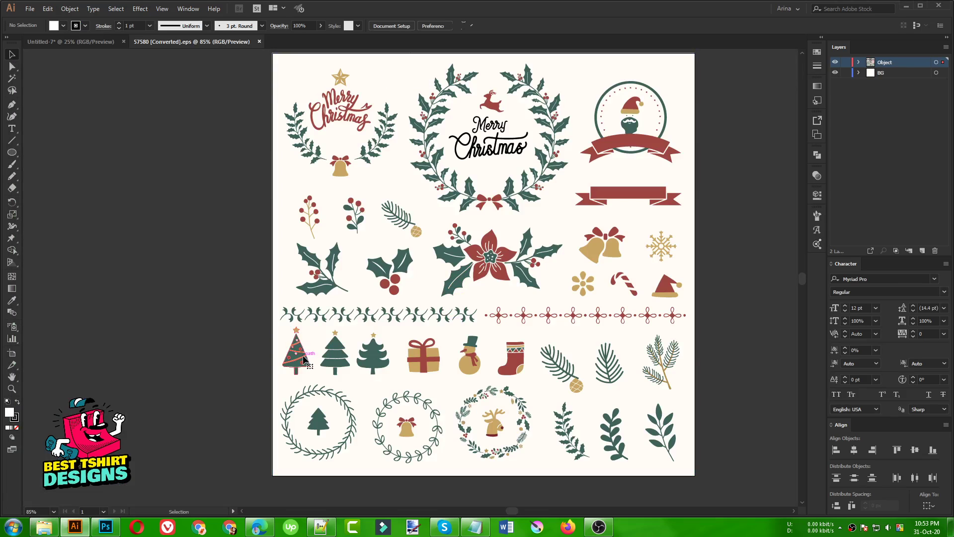
{"action": "scroll", "coordinate": [296, 376], "scroll_direction": "up", "scroll_amount": 4}
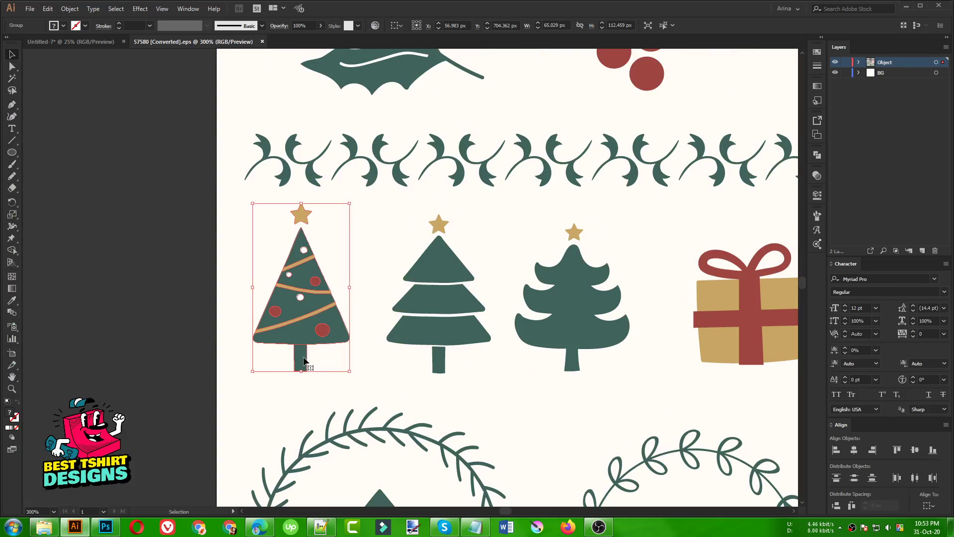
{"action": "scroll", "coordinate": [311, 333], "scroll_direction": "down", "scroll_amount": 3}
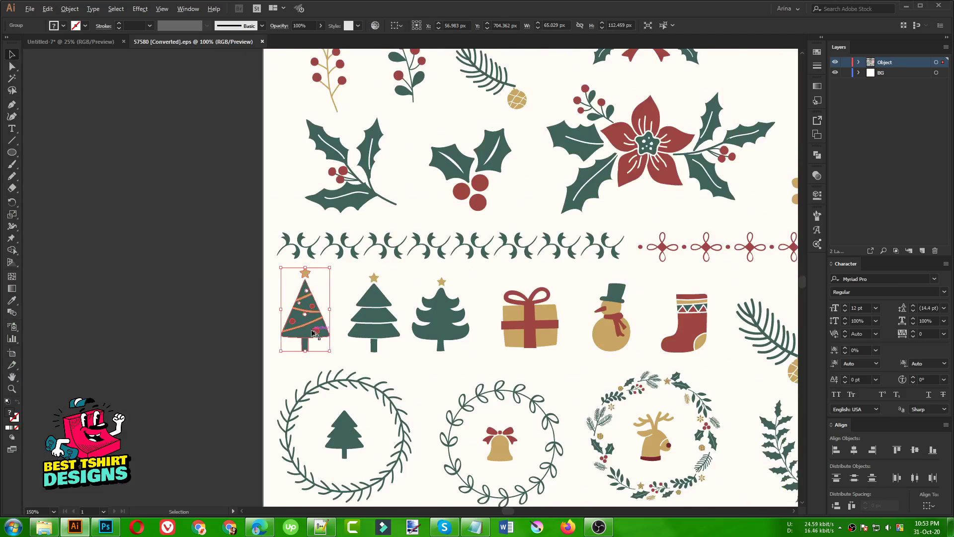
{"action": "scroll", "coordinate": [312, 333], "scroll_direction": "up", "scroll_amount": 2}
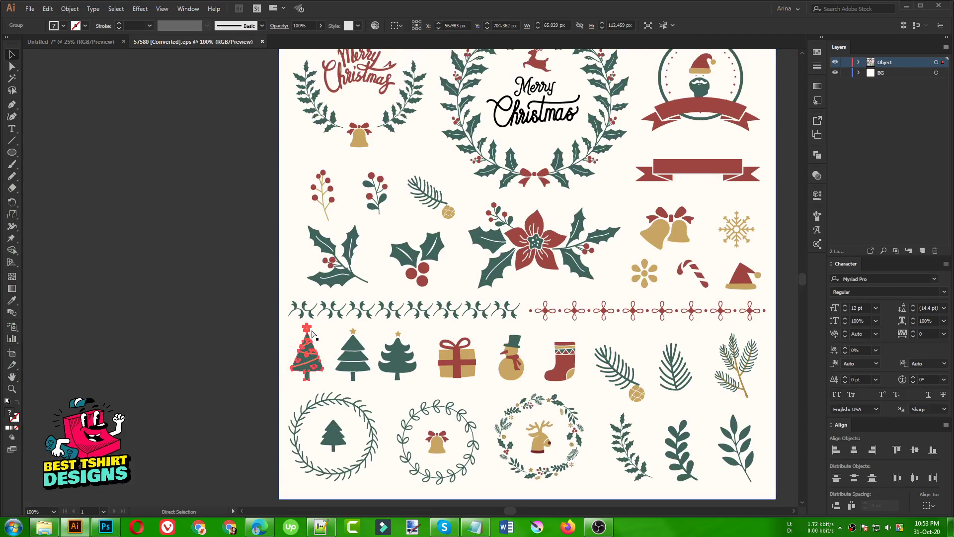
{"action": "left_click", "coordinate": [57, 43]}
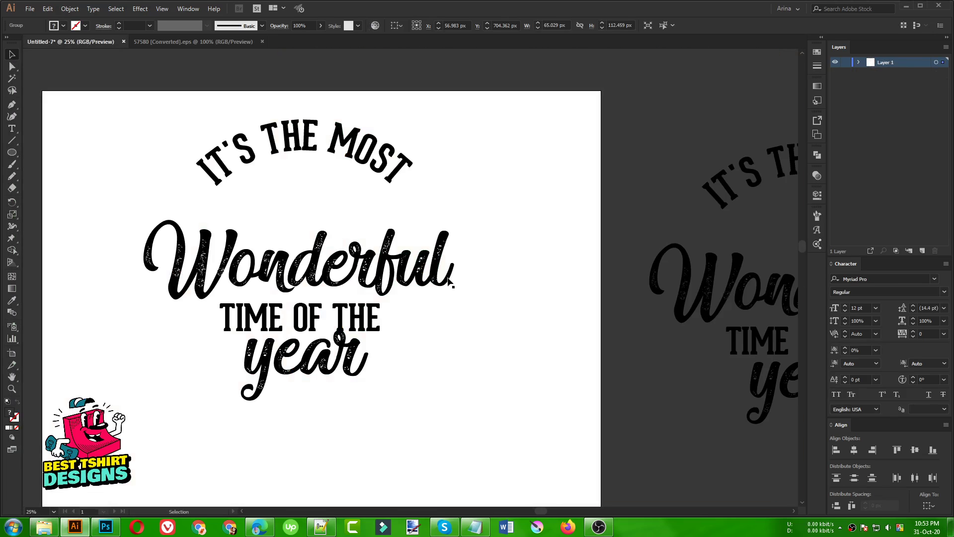
{"action": "left_click_drag", "start_coordinate": [410, 287], "coordinate": [410, 406]}
{"action": "left_click_drag", "start_coordinate": [406, 369], "coordinate": [331, 215]}
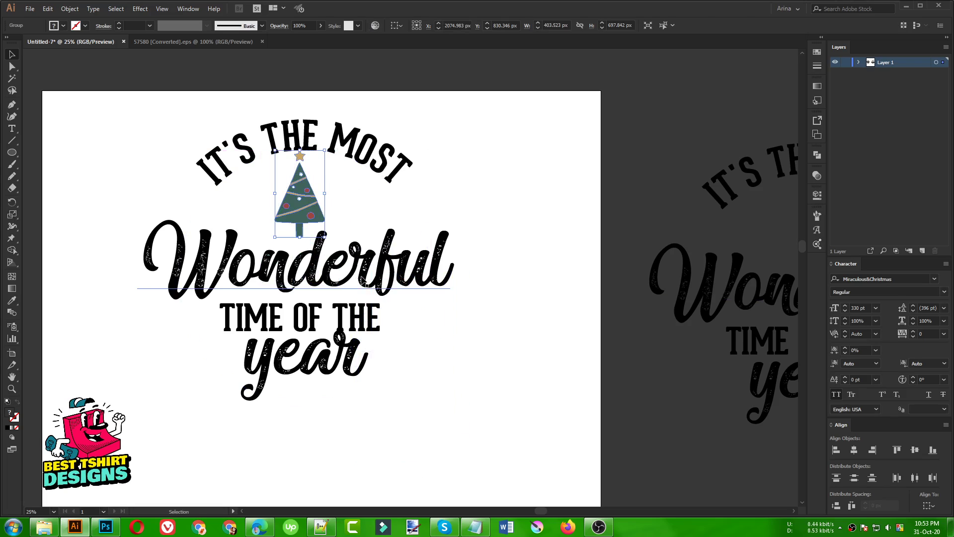
Move the "Wonderful", "TIME OF THE" and "year" lines down together to open a gap below the tree.
{"action": "left_click_drag", "start_coordinate": [435, 413], "coordinate": [216, 279]}
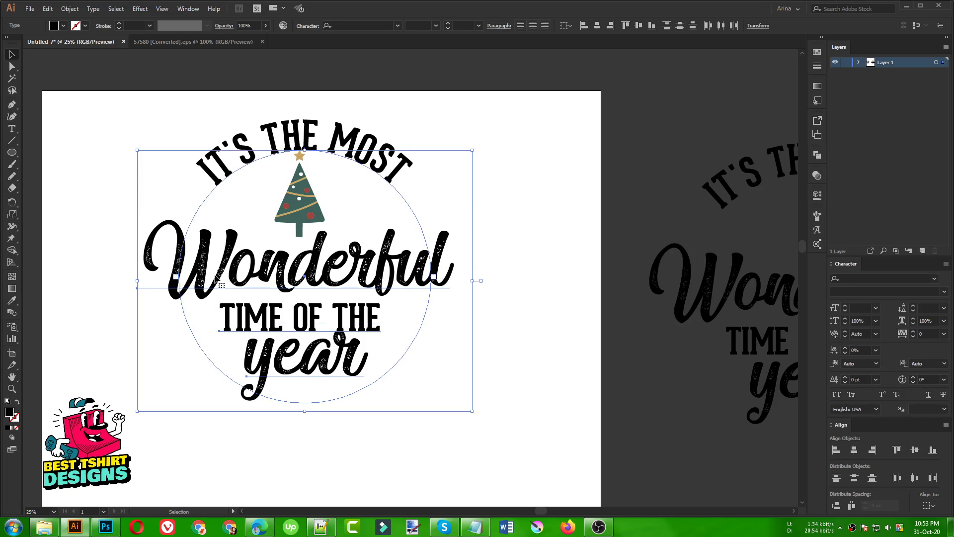
{"action": "left_click", "coordinate": [380, 160], "text": "shift"}
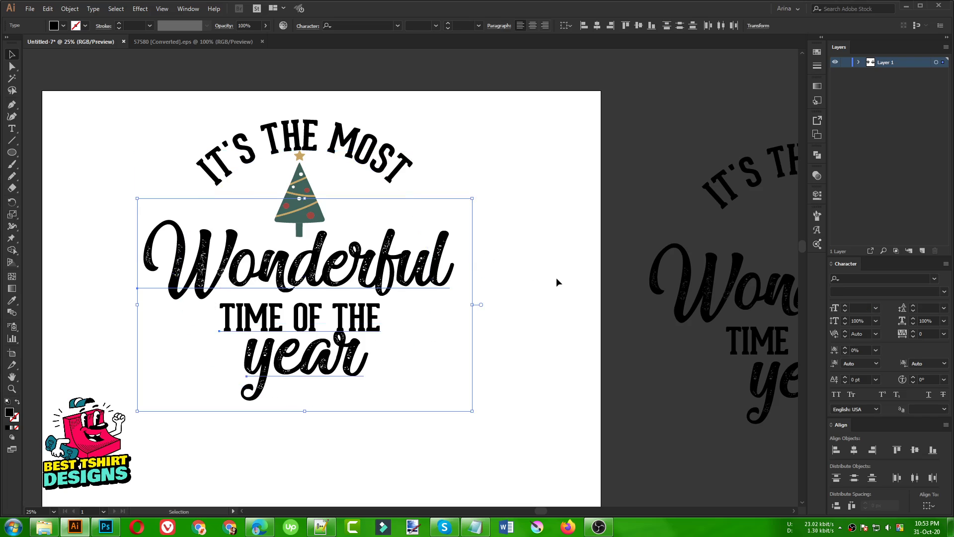
{"action": "key", "text": "Down"}
{"action": "key", "text": "Down"}
{"action": "key", "text": "Down"}
{"action": "key", "text": "Down"}
{"action": "key", "text": "Down"}
{"action": "key", "text": "Down"}
{"action": "key", "text": "Down"}
{"action": "key", "text": "Down"}
{"action": "key", "text": "Down"}
{"action": "key", "text": "Down"}
{"action": "key", "text": "Down"}
{"action": "key", "text": "Down"}
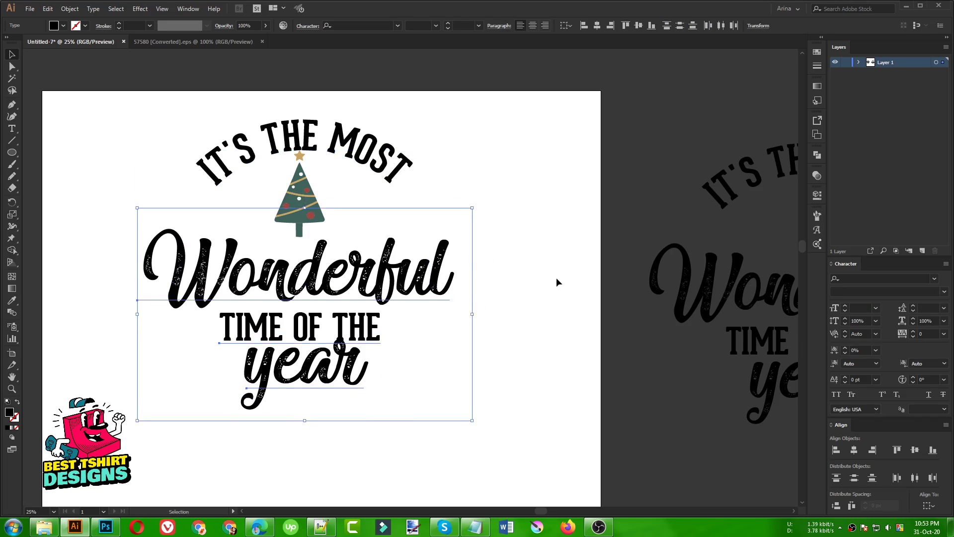
{"action": "key", "text": "Down"}
{"action": "key", "text": "Down"}
{"action": "key", "text": "Down"}
{"action": "key", "text": "Down"}
{"action": "key", "text": "Down"}
{"action": "key", "text": "Down"}
{"action": "key", "text": "Down"}
{"action": "key", "text": "Down"}
{"action": "key", "text": "Down"}
{"action": "key", "text": "Down"}
{"action": "key", "text": "Down"}
{"action": "key", "text": "Down"}
{"action": "key", "text": "Down"}
{"action": "key", "text": "Down"}
{"action": "key", "text": "Down"}
{"action": "key", "text": "Down"}
{"action": "key", "text": "Down"}
{"action": "key", "text": "Down"}
{"action": "key", "text": "Down"}
{"action": "key", "text": "Down"}
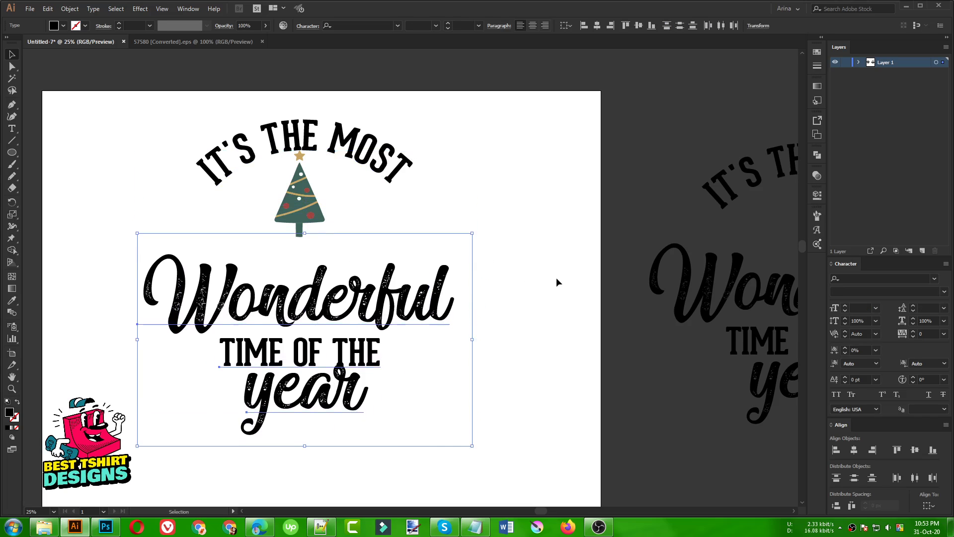
{"action": "left_click", "coordinate": [398, 233]}
Enlarge the Christmas tree to about 587 × 1016 px and nudge it down to fill the space between the arched text and "Wonderful".
{"action": "left_click", "coordinate": [301, 209]}
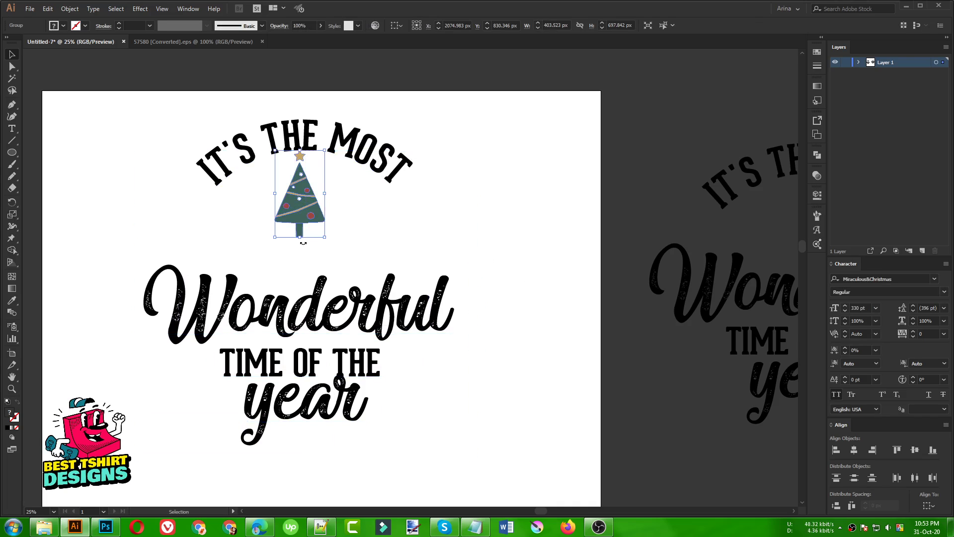
{"action": "left_click_drag", "start_coordinate": [302, 240], "coordinate": [359, 279]}
{"action": "key", "text": "Down"}
{"action": "key", "text": "Down"}
{"action": "key", "text": "Down"}
{"action": "key", "text": "Down"}
{"action": "key", "text": "Down"}
{"action": "key", "text": "Down"}
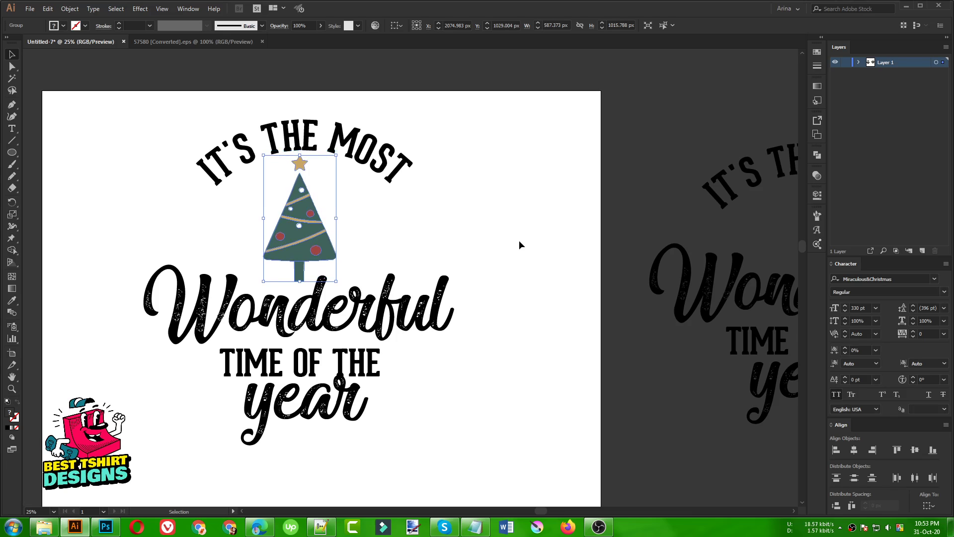
{"action": "left_click", "coordinate": [519, 241]}
Copy the rounded-leaf branch from the Christmas elements artwork and place it beside the tree under "IT'S", about 322 × 599 px.
{"action": "left_click", "coordinate": [178, 43]}
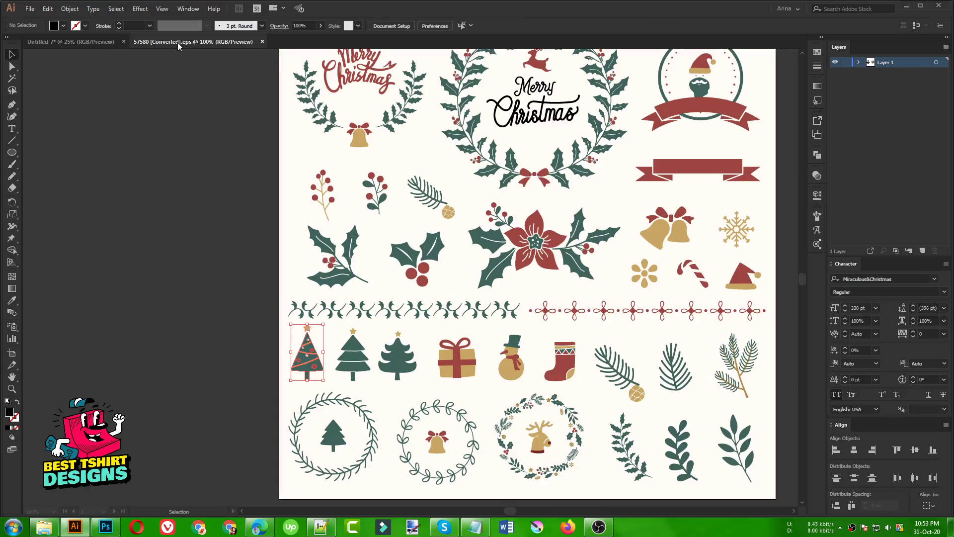
{"action": "scroll", "coordinate": [228, 326], "scroll_direction": "down", "scroll_amount": 1}
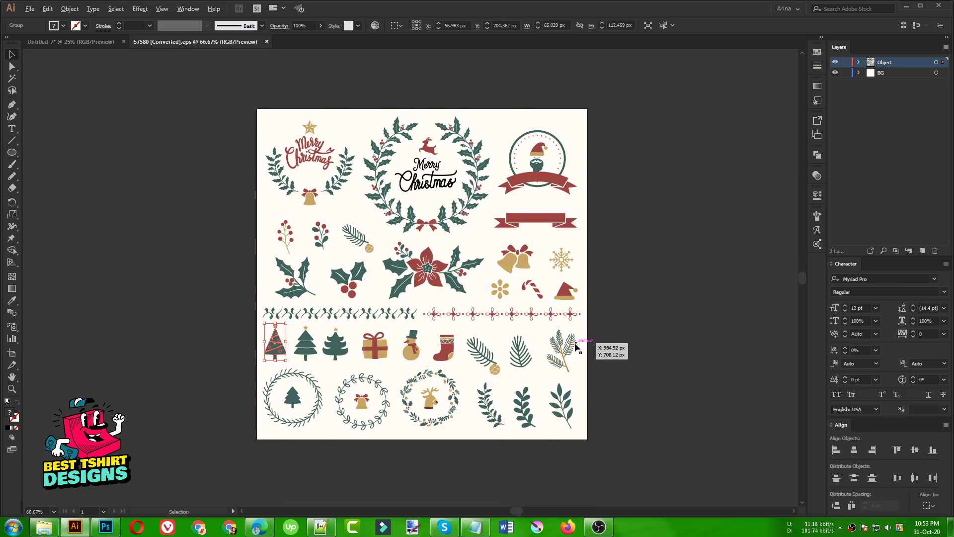
{"action": "scroll", "coordinate": [575, 346], "scroll_direction": "up", "scroll_amount": 1}
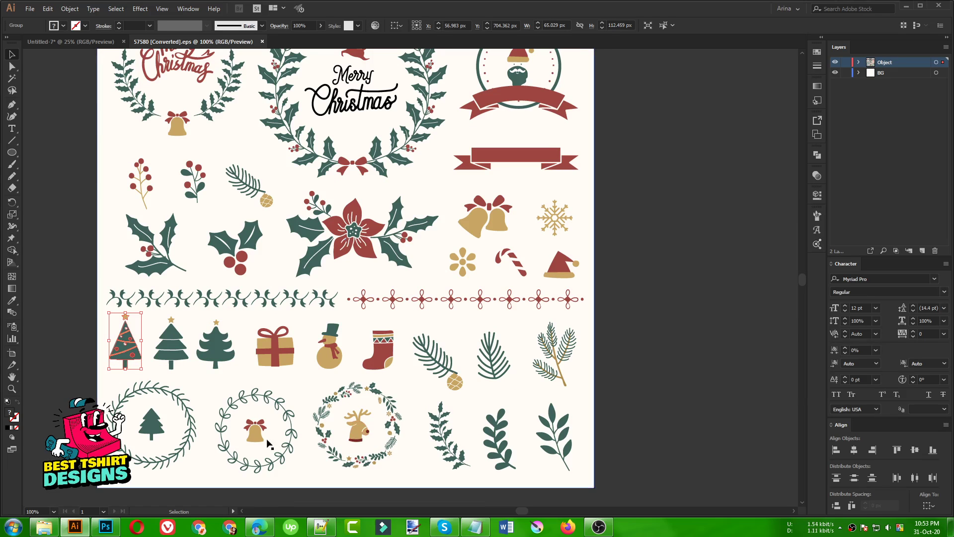
{"action": "scroll", "coordinate": [355, 444], "scroll_direction": "up", "scroll_amount": 3}
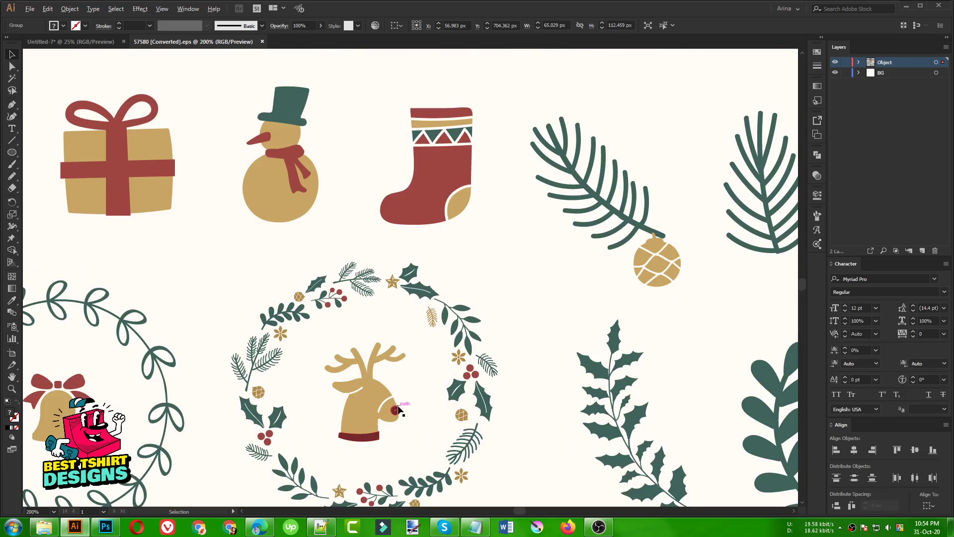
{"action": "scroll", "coordinate": [400, 409], "scroll_direction": "down", "scroll_amount": 2}
{"action": "scroll", "coordinate": [399, 409], "scroll_direction": "up", "scroll_amount": 5}
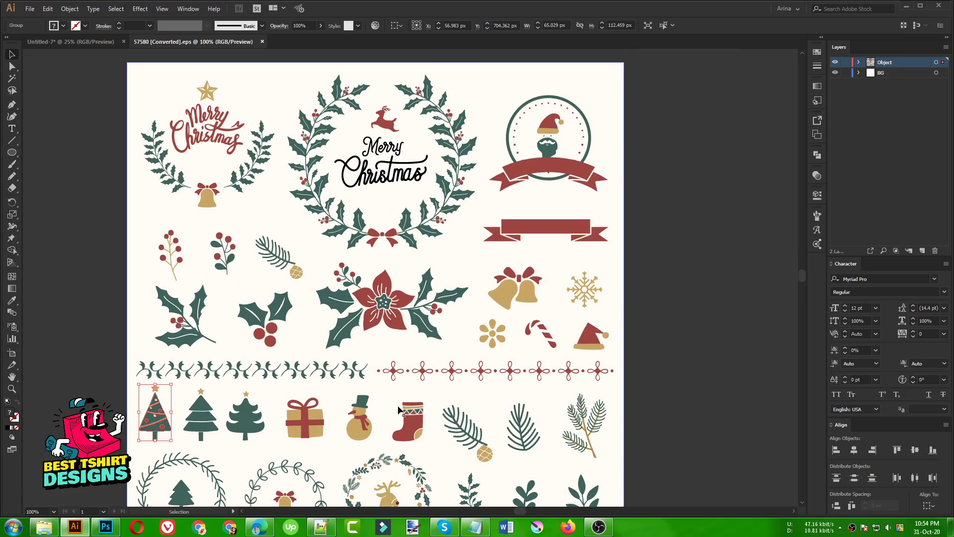
{"action": "left_click", "coordinate": [382, 126]}
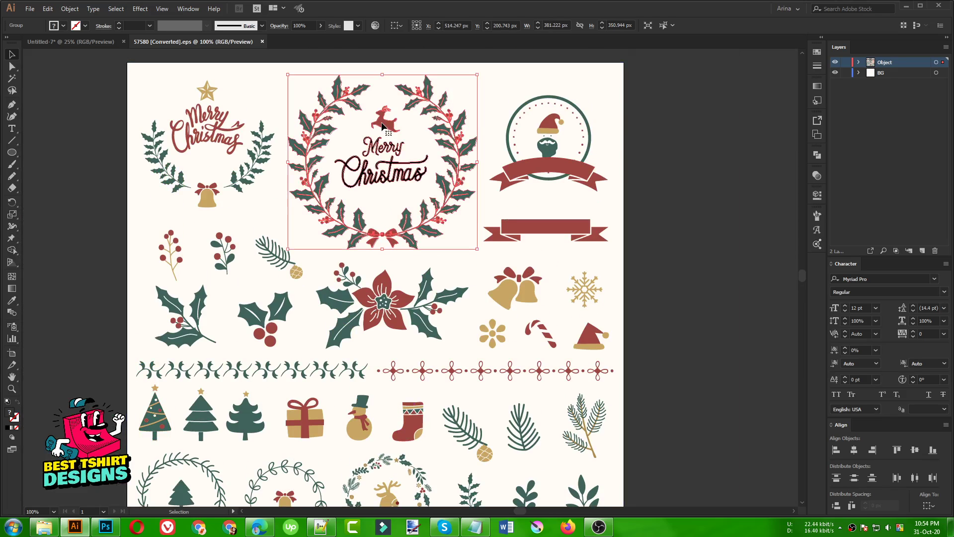
{"action": "left_click", "coordinate": [244, 209]}
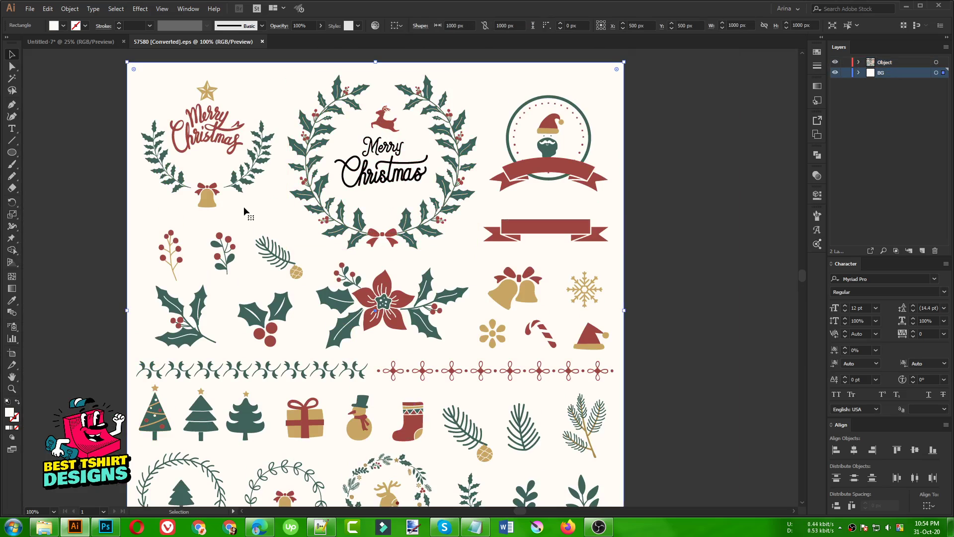
{"action": "scroll", "coordinate": [309, 244], "scroll_direction": "down", "scroll_amount": 3}
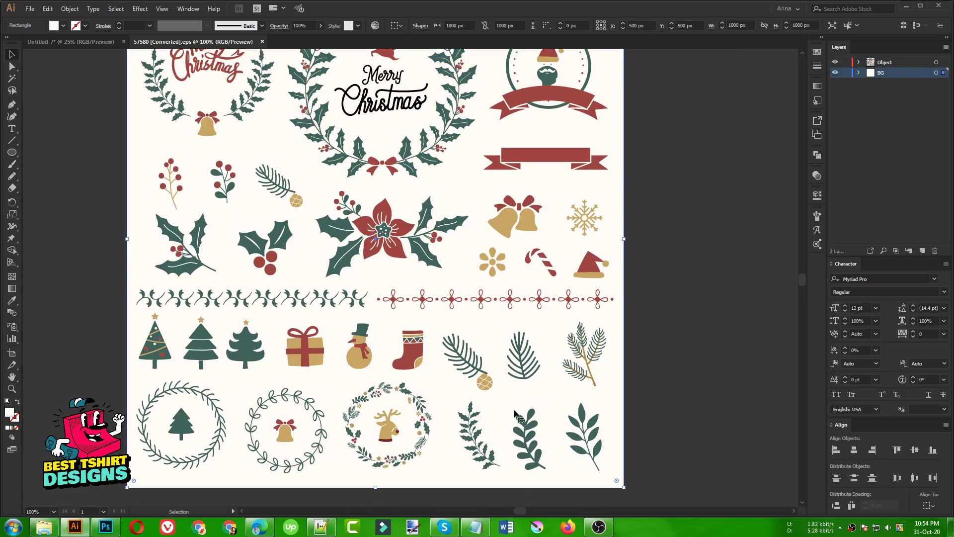
{"action": "left_click", "coordinate": [531, 446]}
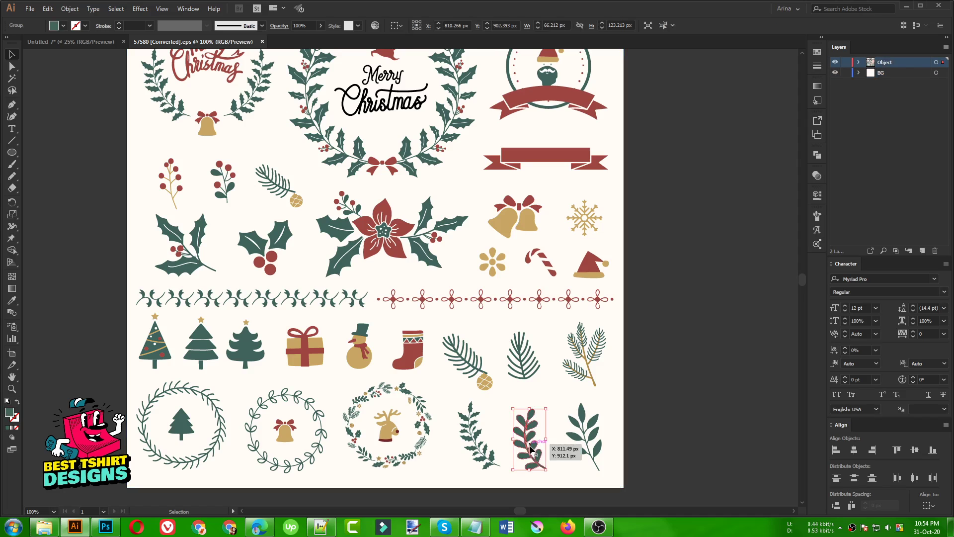
{"action": "left_click", "coordinate": [83, 43]}
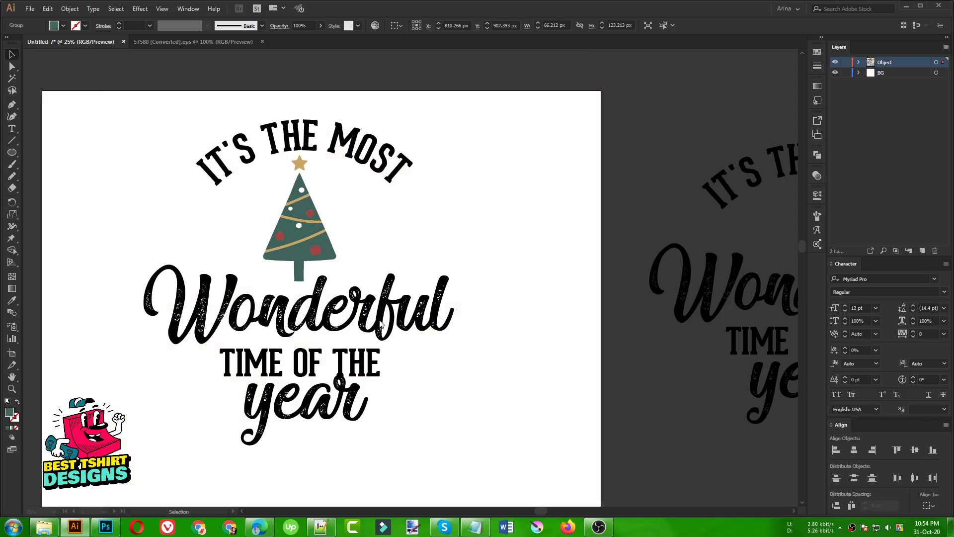
{"action": "key", "text": "ctrl+v"}
{"action": "left_click_drag", "start_coordinate": [409, 287], "coordinate": [224, 231]}
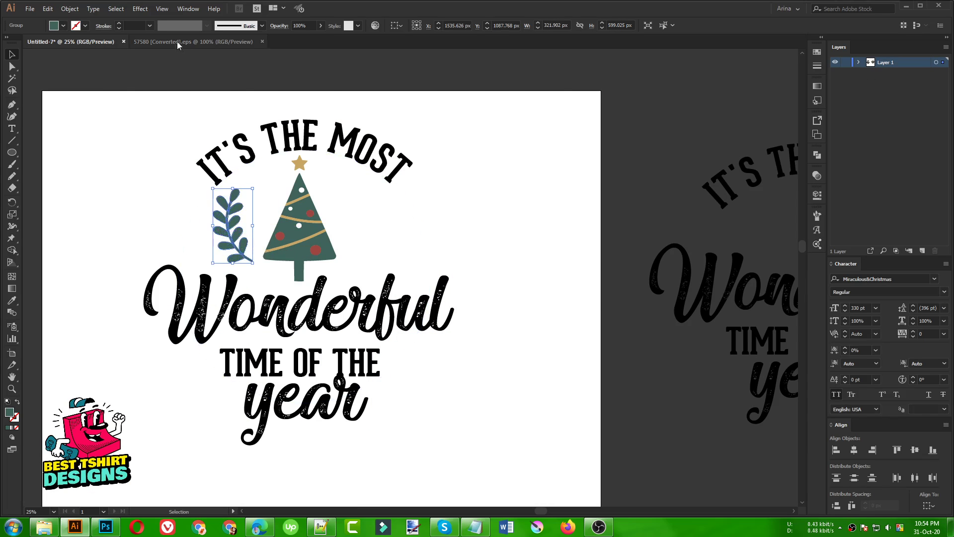
Examine the branches and ornaments in the Christmas elements artwork for another graphic to go with the tree.
{"action": "left_click", "coordinate": [192, 42]}
{"action": "scroll", "coordinate": [530, 415], "scroll_direction": "up", "scroll_amount": 4}
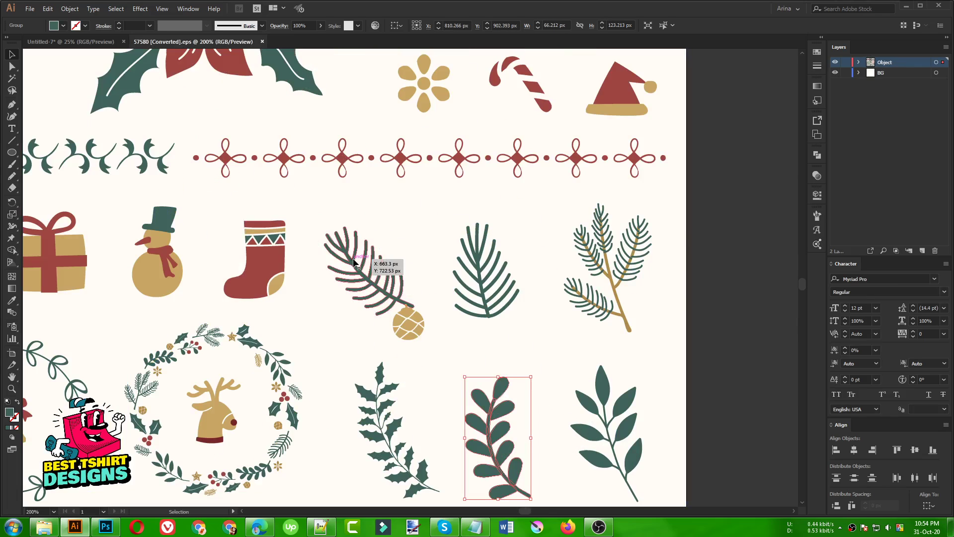
{"action": "scroll", "coordinate": [309, 305], "scroll_direction": "down", "scroll_amount": 2}
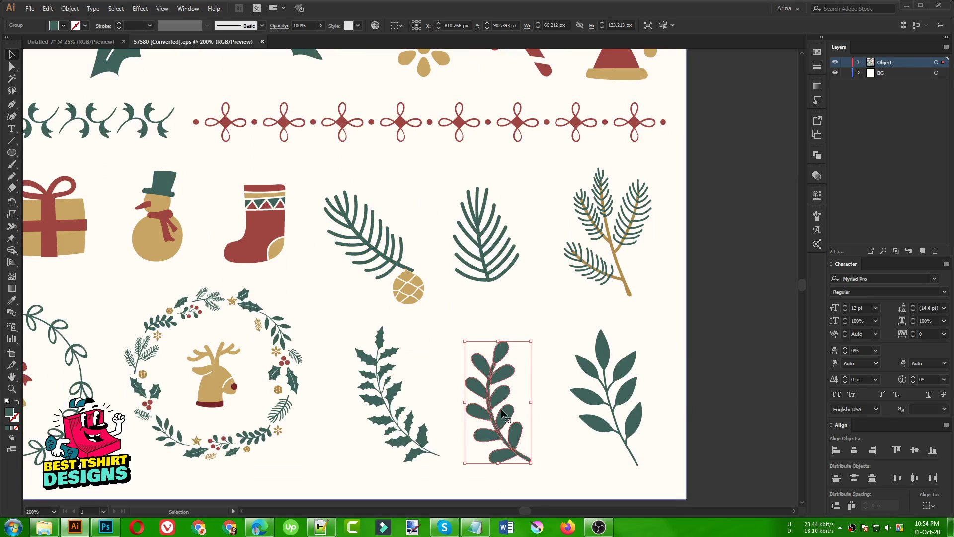
{"action": "scroll", "coordinate": [509, 417], "scroll_direction": "down", "scroll_amount": 1}
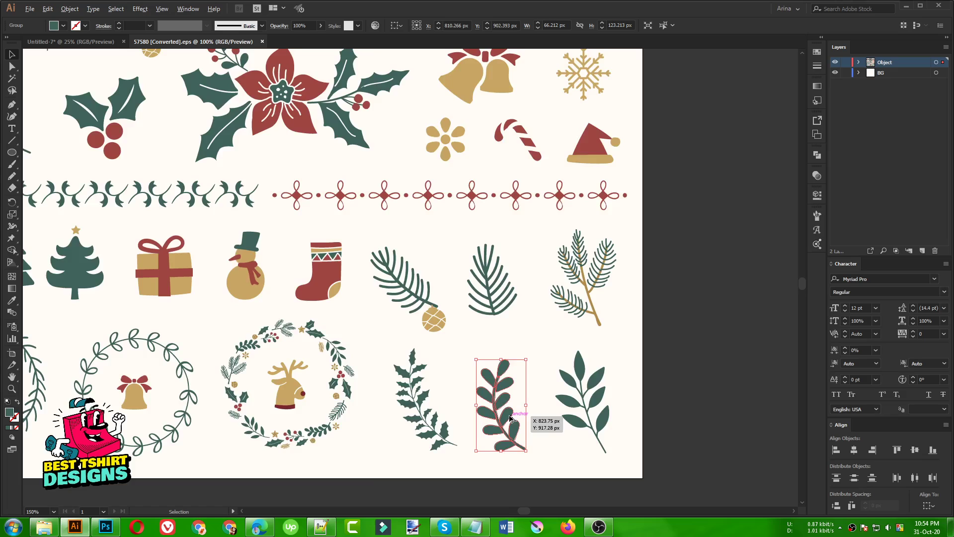
{"action": "scroll", "coordinate": [509, 416], "scroll_direction": "down", "scroll_amount": 3}
{"action": "left_click", "coordinate": [71, 41]}
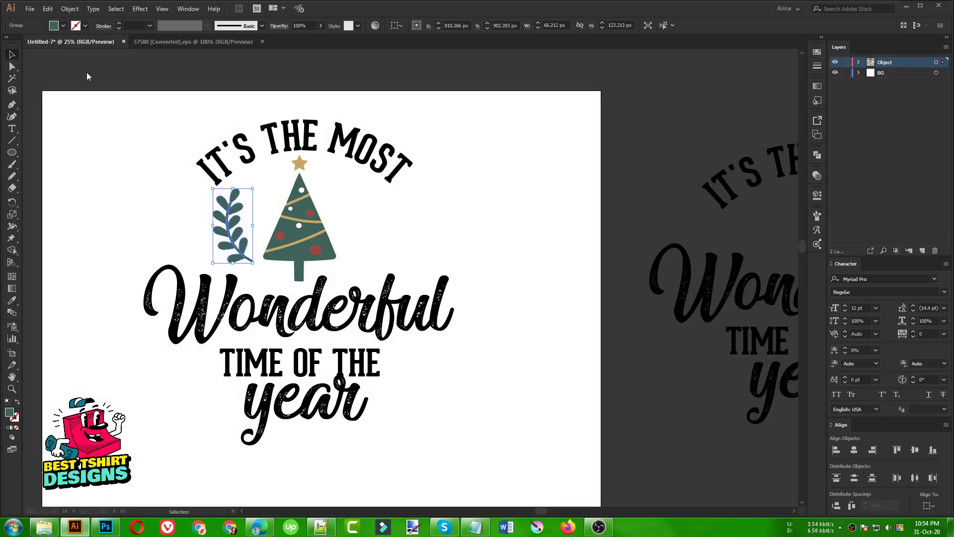
{"action": "left_click", "coordinate": [549, 240]}
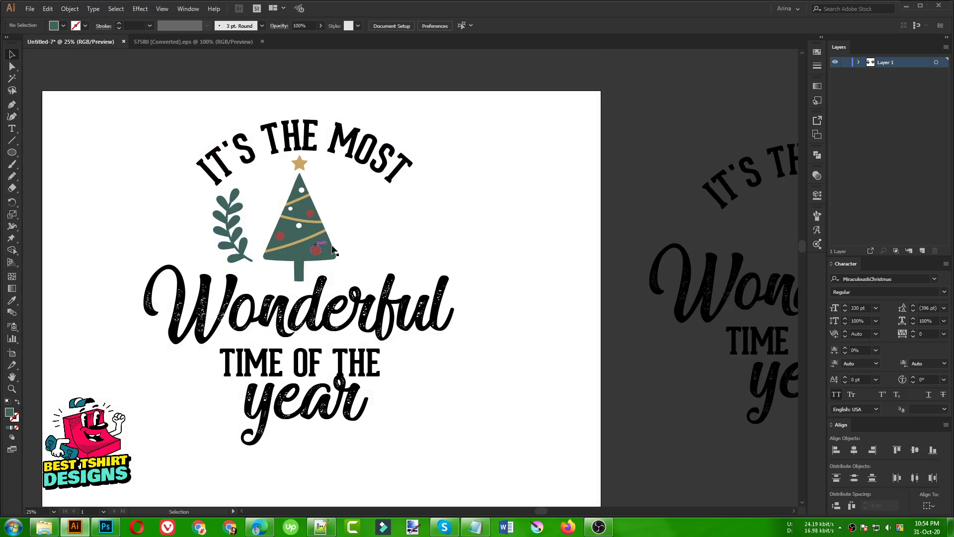
Copy the bell with the red bow from the small leaf wreath and place it enlarged and tilted to the right of the tree.
{"action": "left_click", "coordinate": [167, 41]}
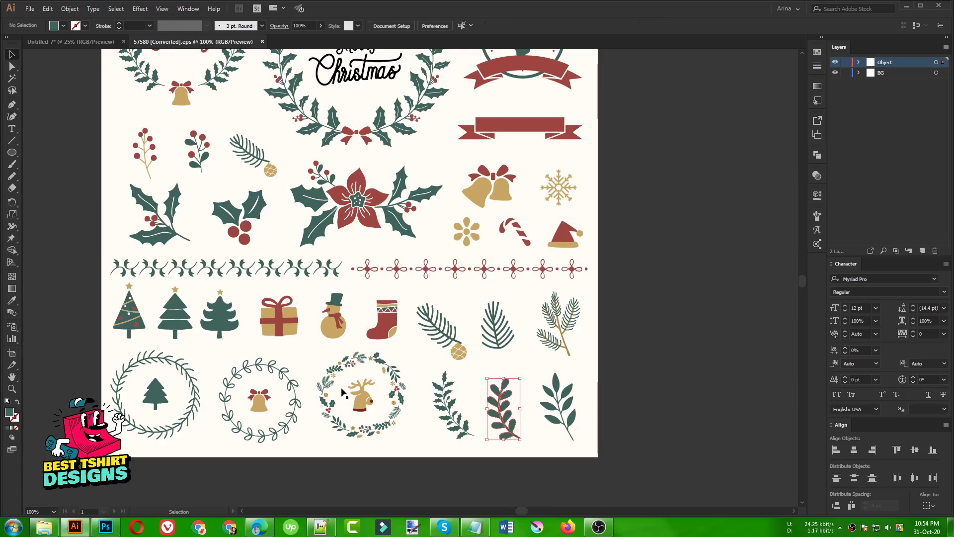
{"action": "left_click", "coordinate": [258, 405]}
{"action": "double_click", "coordinate": [257, 404]}
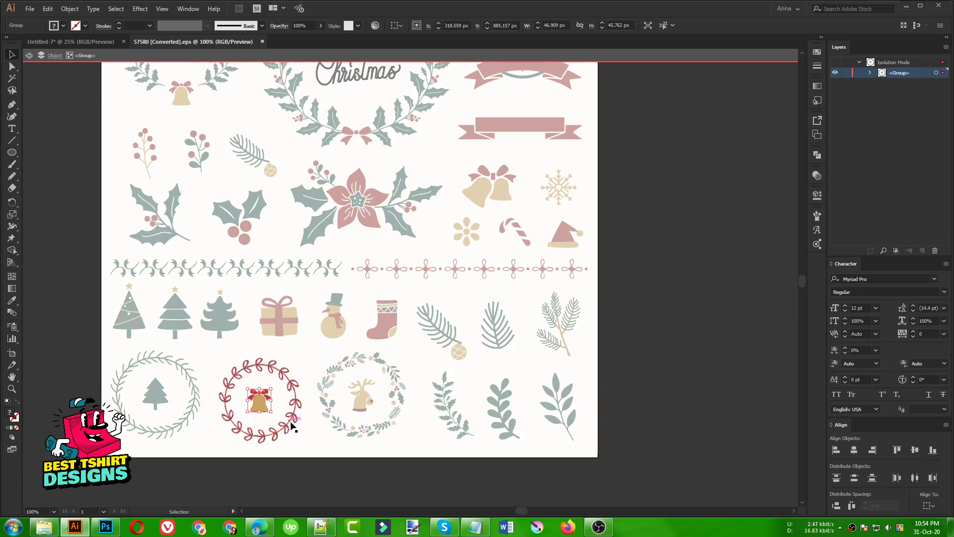
{"action": "key", "text": "Escape"}
{"action": "left_click", "coordinate": [70, 42]}
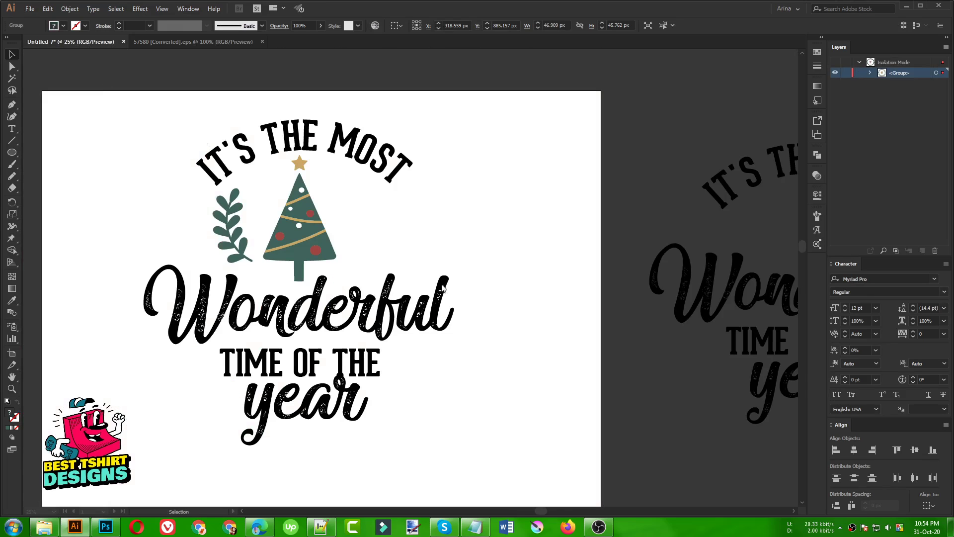
{"action": "left_click", "coordinate": [387, 293]}
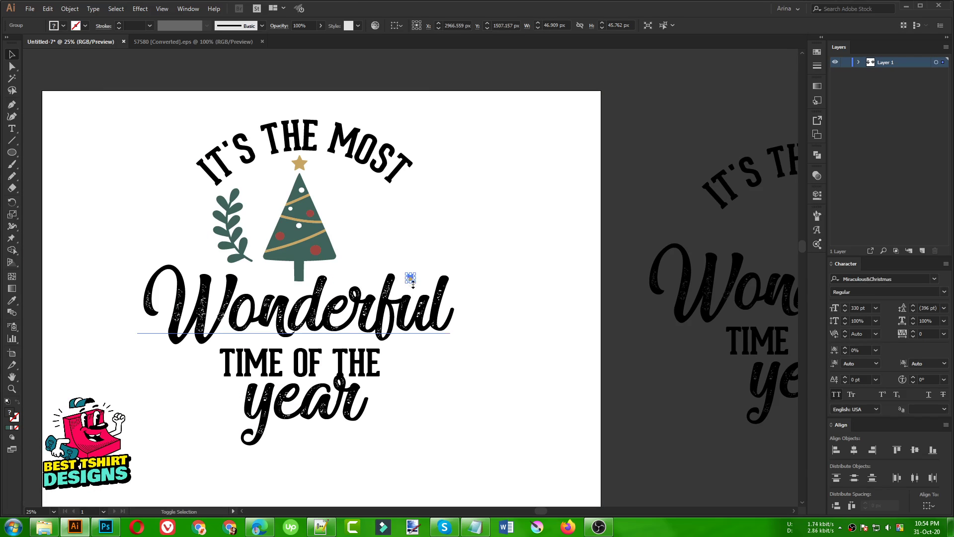
{"action": "left_click_drag", "start_coordinate": [413, 281], "coordinate": [467, 243]}
{"action": "left_click", "coordinate": [467, 244]}
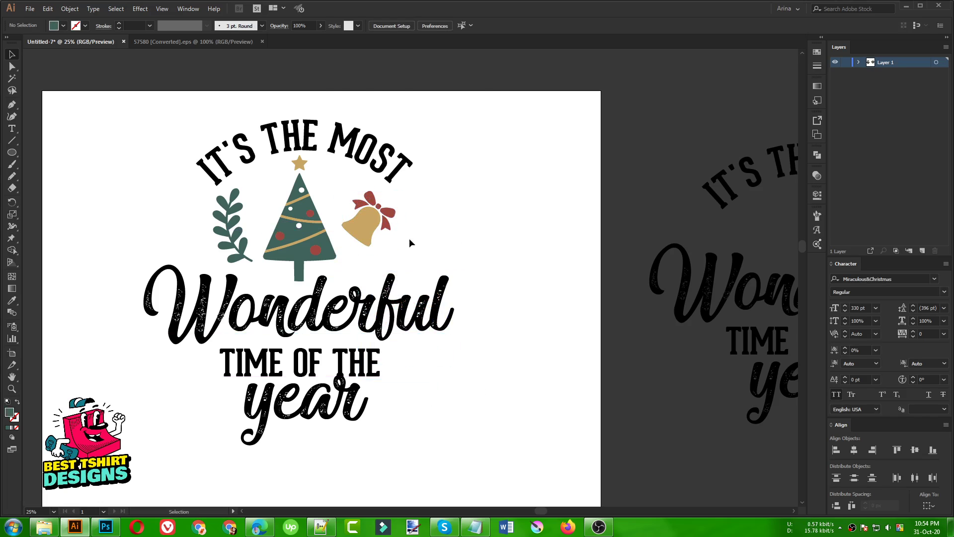
Copy the red Christmas stocking into the T-shirt design and place it to the right of the bell at about 533 × 677 px.
{"action": "left_click", "coordinate": [200, 42]}
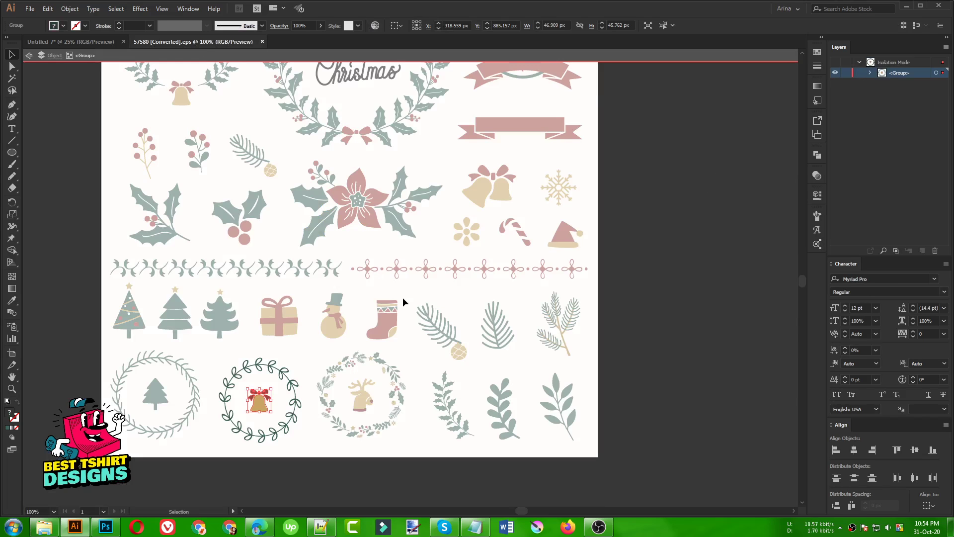
{"action": "left_click", "coordinate": [385, 328]}
{"action": "left_click_drag", "start_coordinate": [385, 328], "coordinate": [505, 242]}
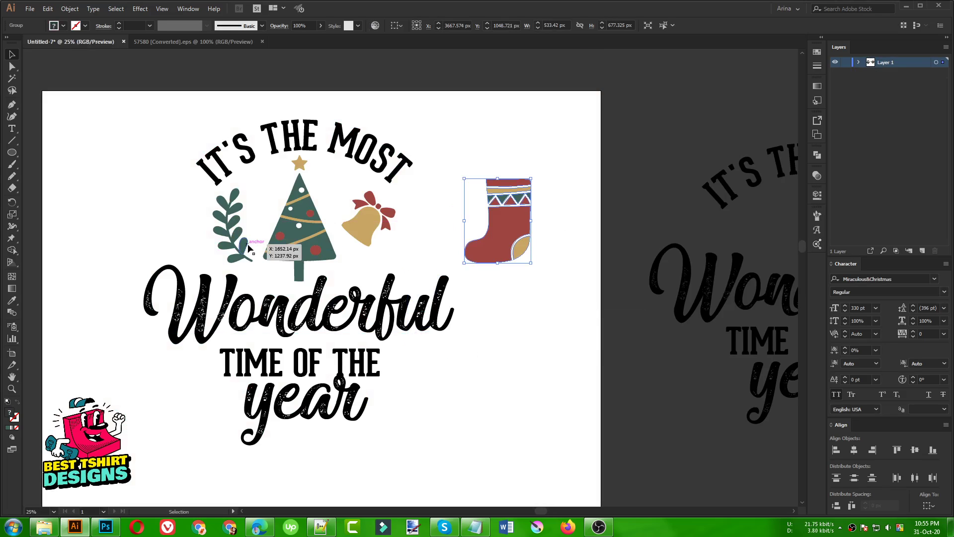
Move the leaf branch away to the artboard's lower right edge and put the stocking in its place beside the tree, shrunk to about 317 × 402 px.
{"action": "left_click_drag", "start_coordinate": [249, 247], "coordinate": [599, 421]}
{"action": "left_click_drag", "start_coordinate": [471, 229], "coordinate": [189, 230]}
{"action": "left_click_drag", "start_coordinate": [249, 229], "coordinate": [225, 229]}
Mirror the red stocking across the vertical axis so that its toe points toward the tree.
{"action": "right_click", "coordinate": [202, 230]}
{"action": "mouse_move", "coordinate": [258, 330]}
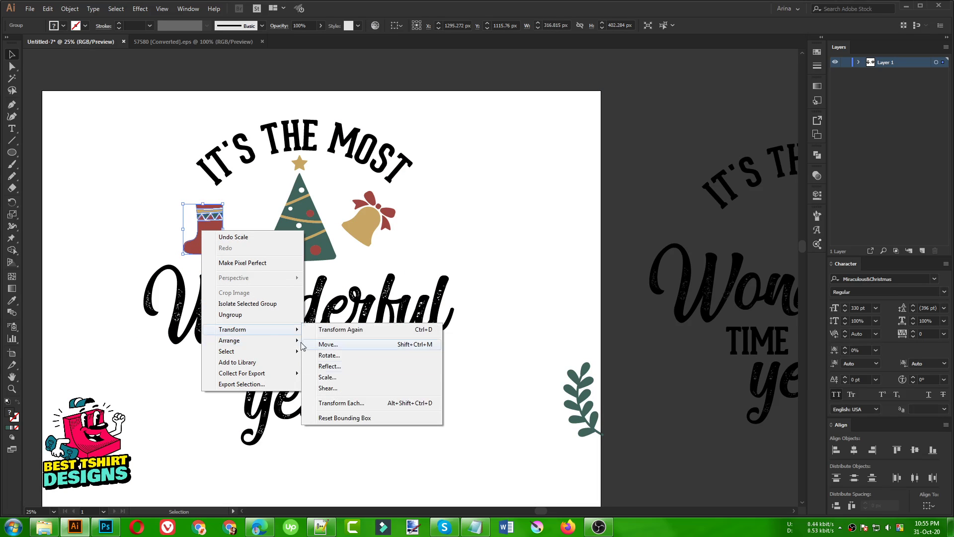
{"action": "left_click", "coordinate": [329, 367]}
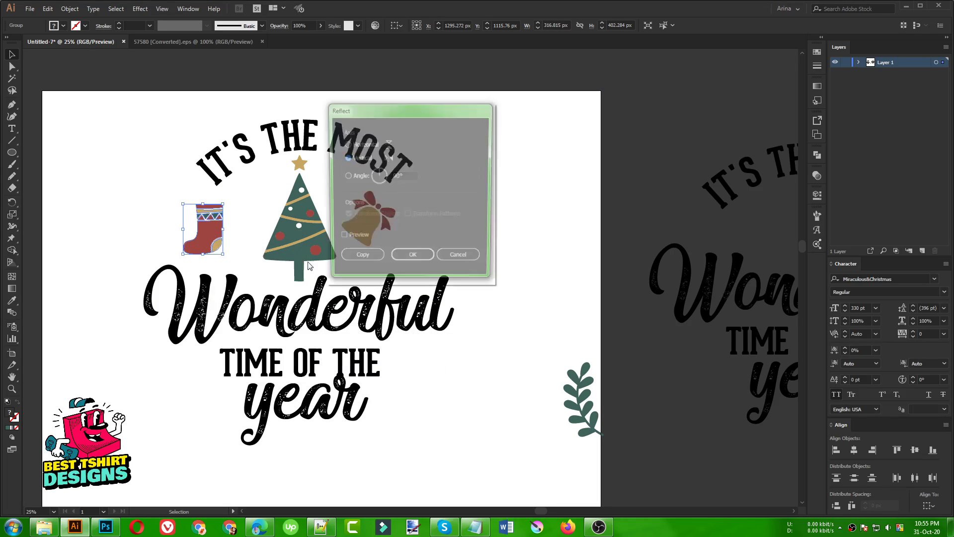
{"action": "left_click", "coordinate": [360, 239]}
{"action": "left_click", "coordinate": [413, 260]}
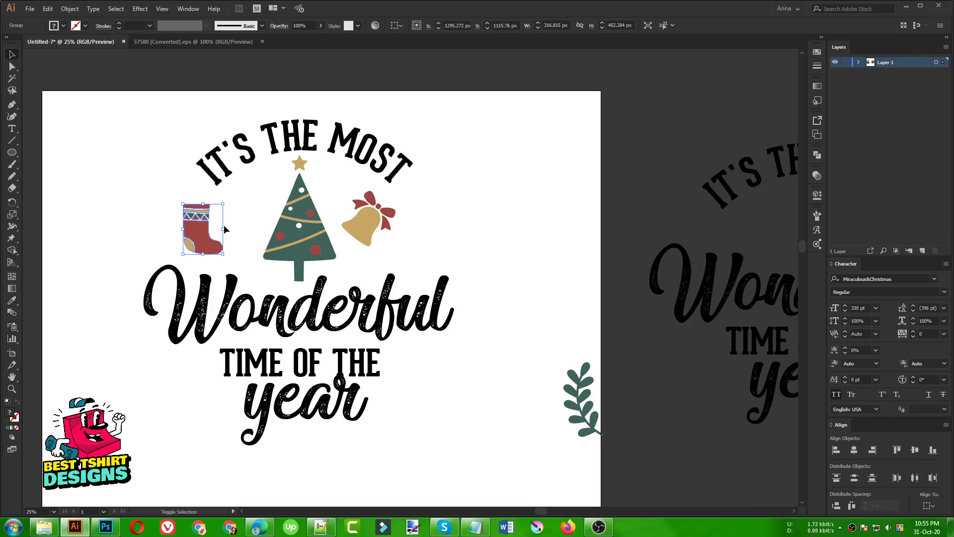
Tilt the stocking and bring it close to the tree, and shift the tree about 28 px toward the bell.
{"action": "mouse_move", "coordinate": [230, 228]}
{"action": "left_mouse_down"}
{"action": "mouse_move", "coordinate": [227, 208]}
{"action": "mouse_move", "coordinate": [240, 241]}
{"action": "left_mouse_up"}
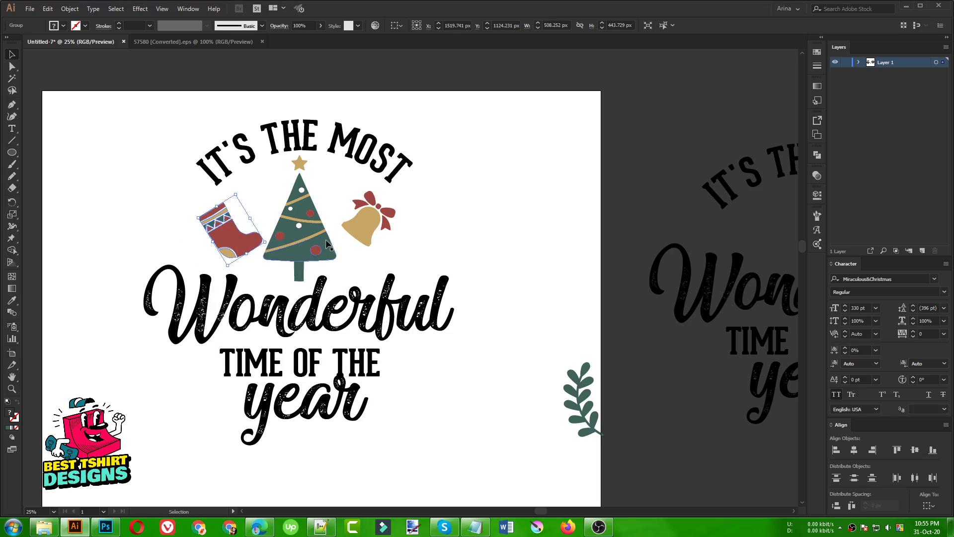
{"action": "left_click_drag", "start_coordinate": [323, 248], "coordinate": [366, 233]}
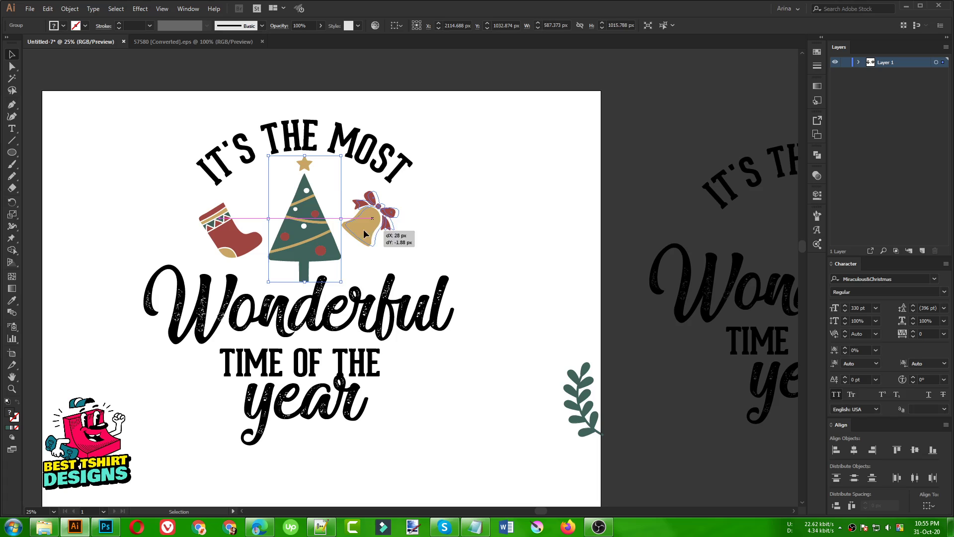
{"action": "left_click", "coordinate": [463, 231]}
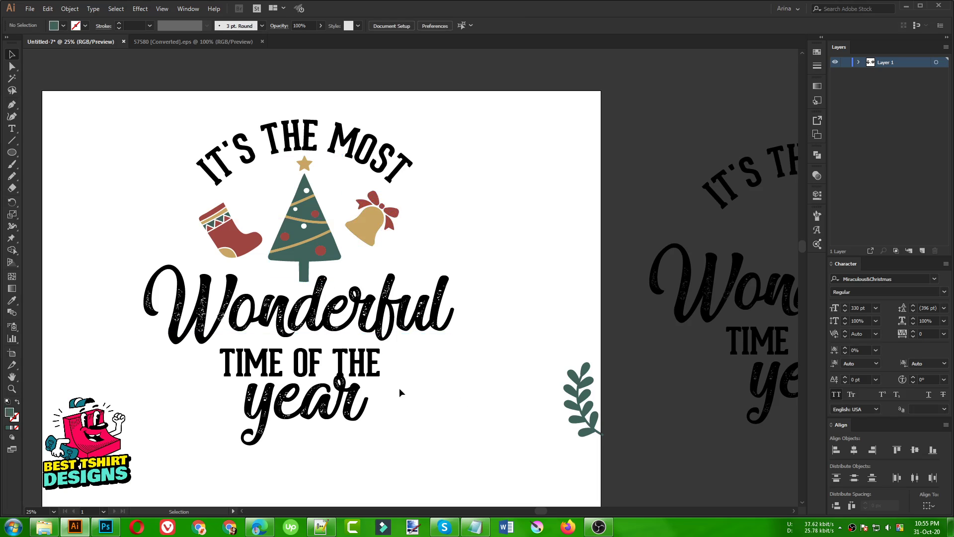
Raise "TIME OF THE" about 28 px closer to "Wonderful" and lower "year" slightly beneath it.
{"action": "left_click", "coordinate": [368, 321]}
{"action": "left_click", "coordinate": [361, 365]}
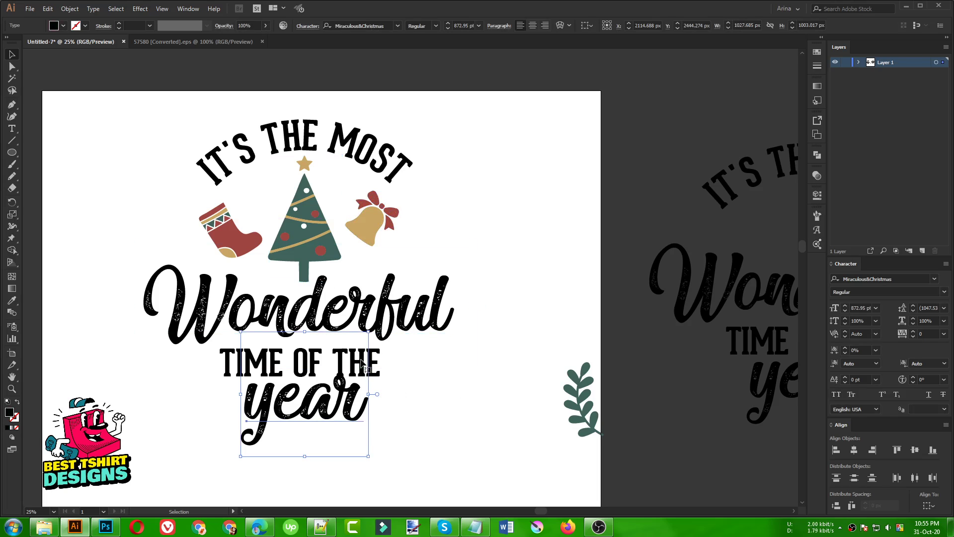
{"action": "left_click", "coordinate": [379, 371]}
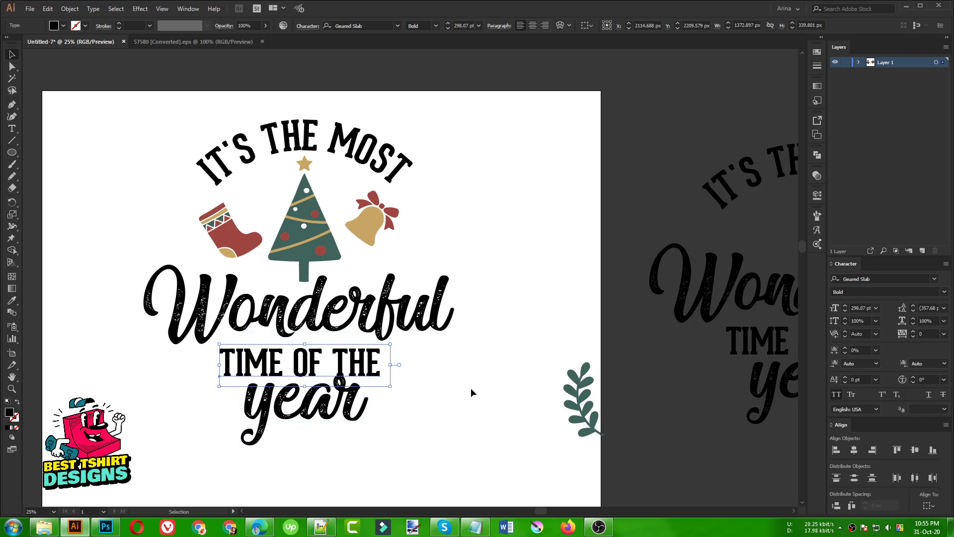
{"action": "key", "text": "Up"}
{"action": "key", "text": "Up"}
{"action": "key", "text": "Up"}
{"action": "key", "text": "Up"}
{"action": "key", "text": "Up"}
{"action": "key", "text": "Up"}
{"action": "key", "text": "Up"}
{"action": "key", "text": "Up"}
{"action": "key", "text": "Up"}
{"action": "key", "text": "Up"}
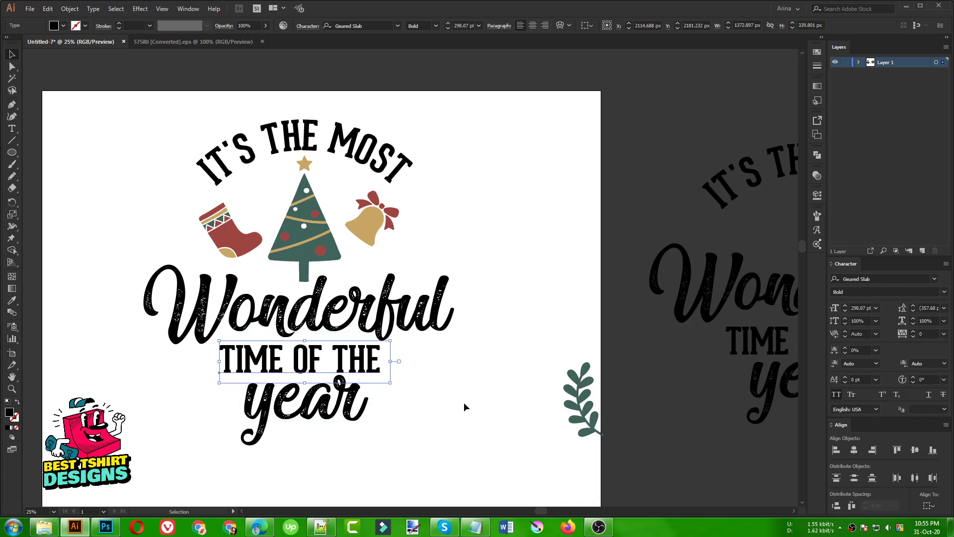
{"action": "left_click", "coordinate": [464, 402]}
{"action": "left_click", "coordinate": [349, 413]}
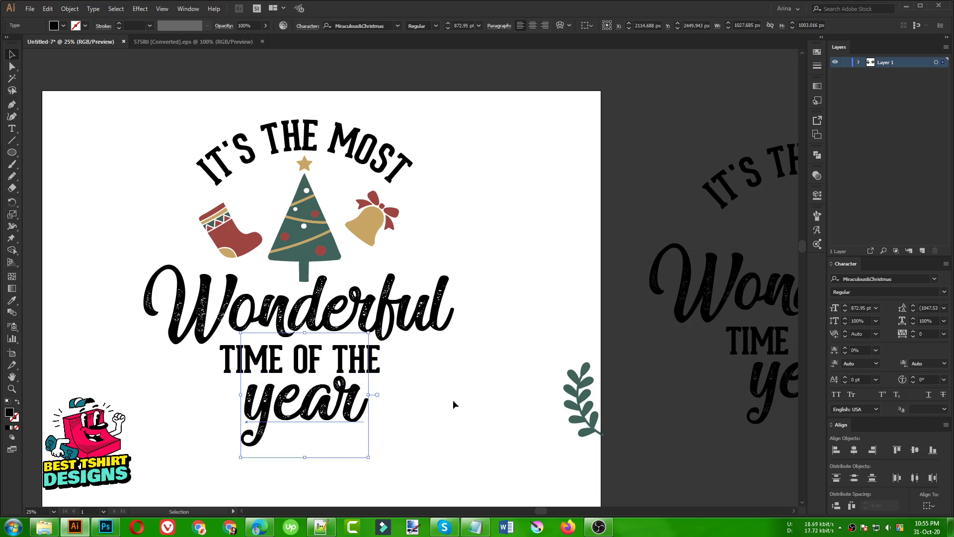
{"action": "left_click", "coordinate": [453, 400]}
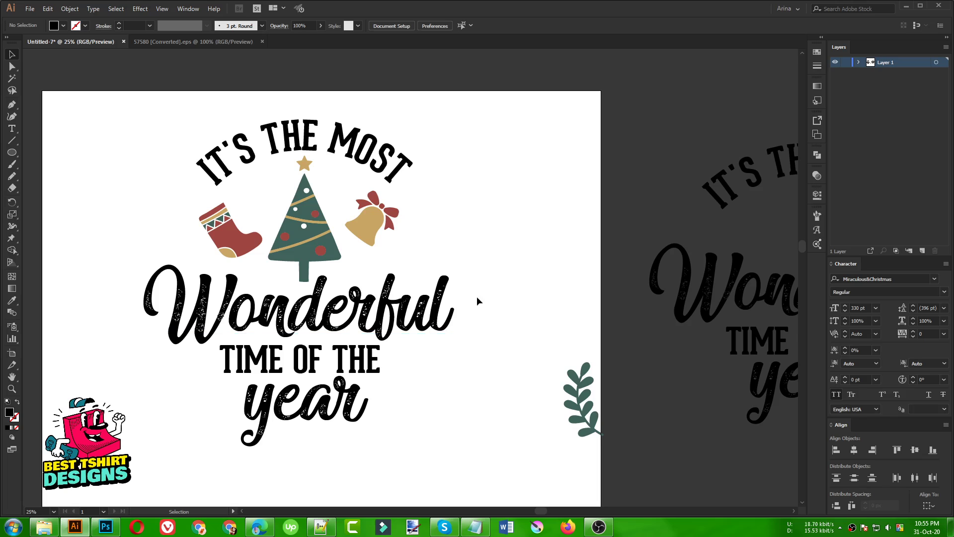
Place the green, silver and red glitter background images from the Tutorial > Illustrator > 22 Christmas folder over the artboard's right edge.
{"action": "key", "text": "shift+ctrl+p"}
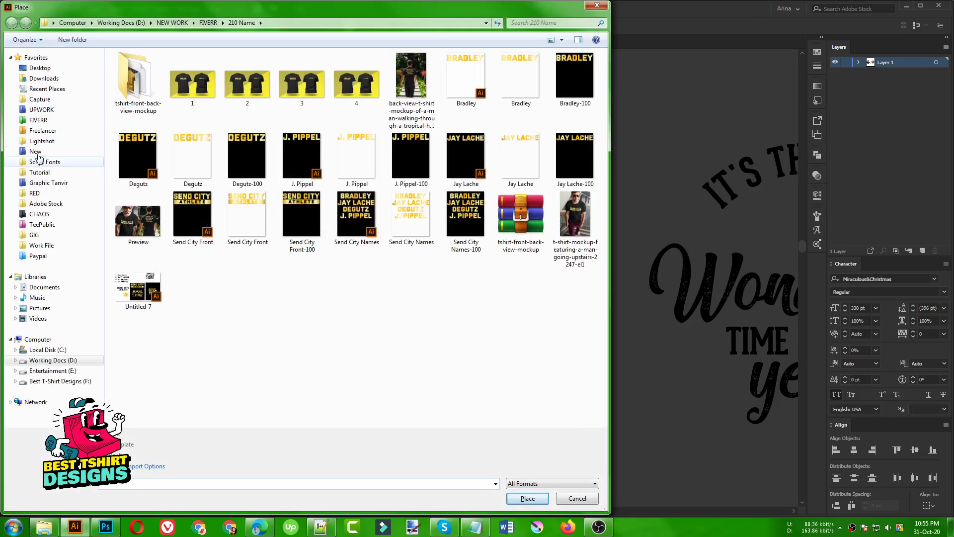
{"action": "left_click", "coordinate": [40, 172]}
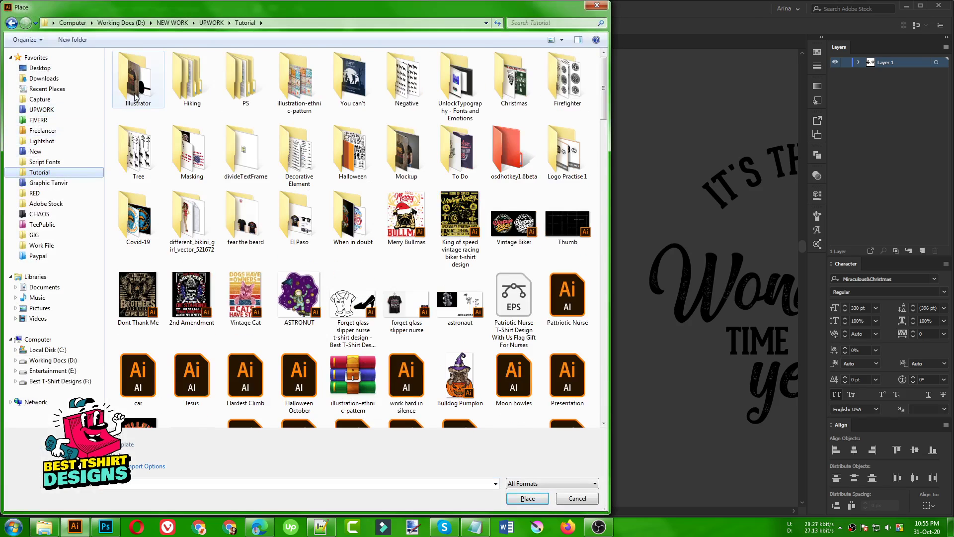
{"action": "double_click", "coordinate": [137, 79]}
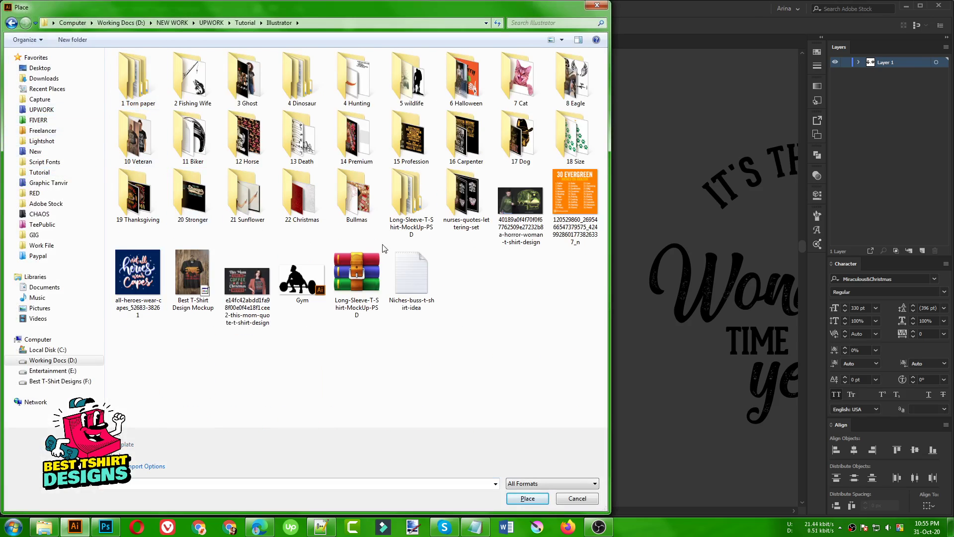
{"action": "double_click", "coordinate": [297, 206]}
{"action": "left_click", "coordinate": [190, 99]}
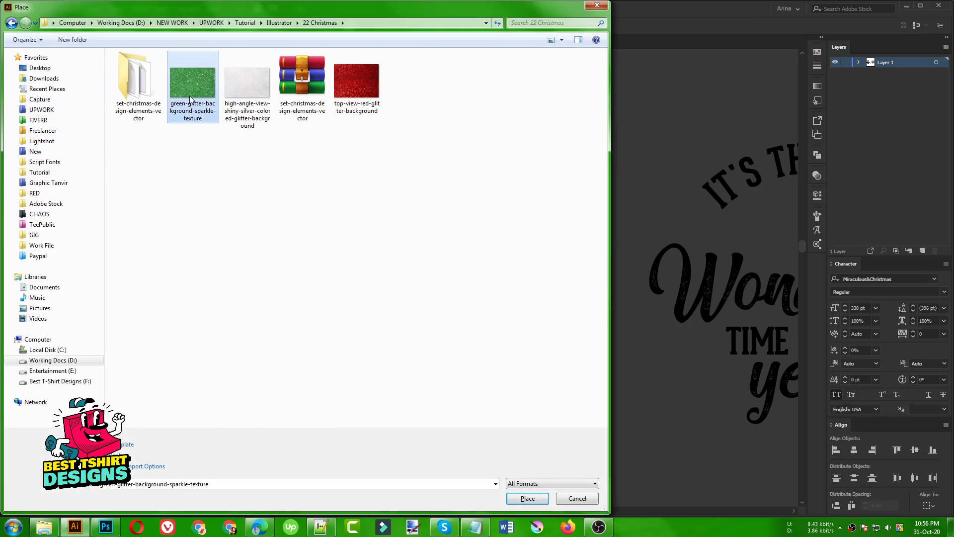
{"action": "left_click", "coordinate": [247, 89], "text": "ctrl"}
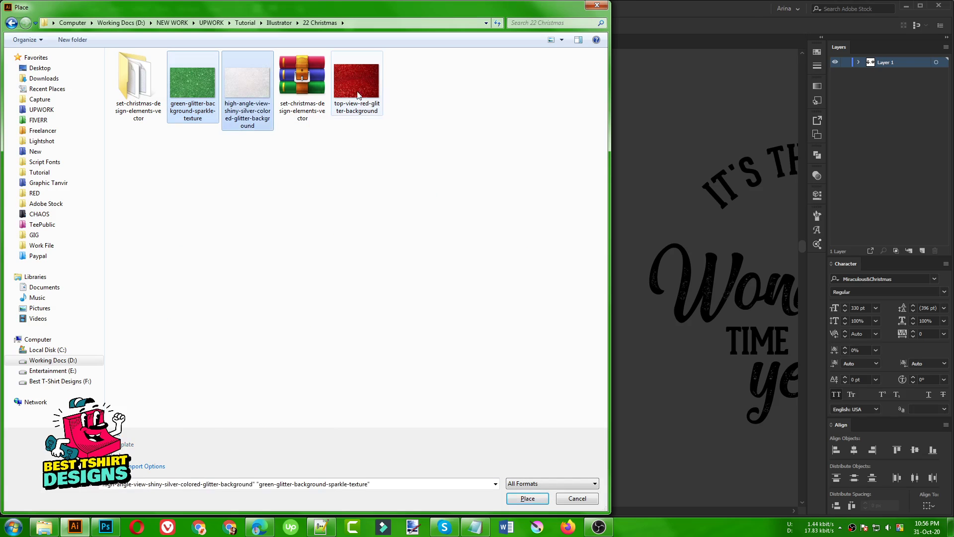
{"action": "left_click", "coordinate": [359, 91], "text": "ctrl"}
{"action": "left_click", "coordinate": [528, 499]}
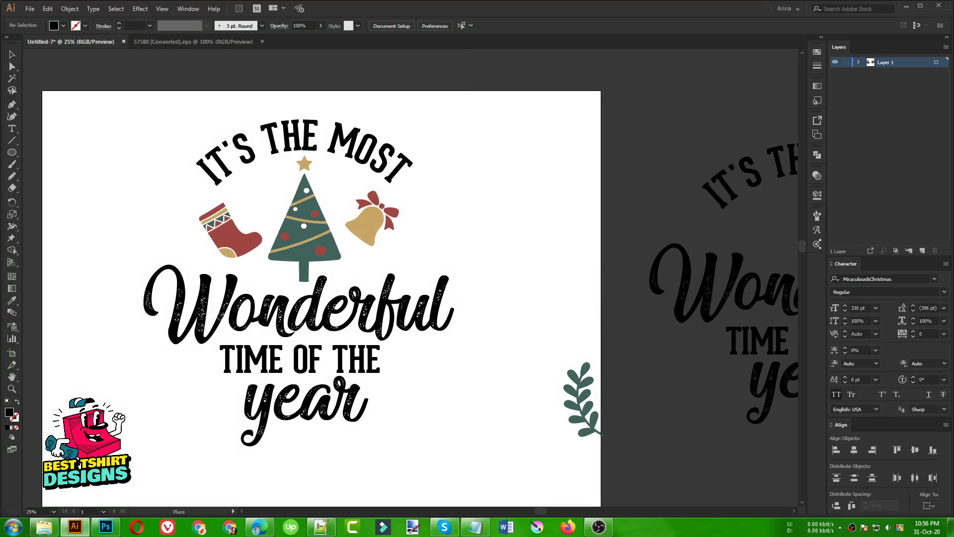
{"action": "left_click", "coordinate": [571, 178]}
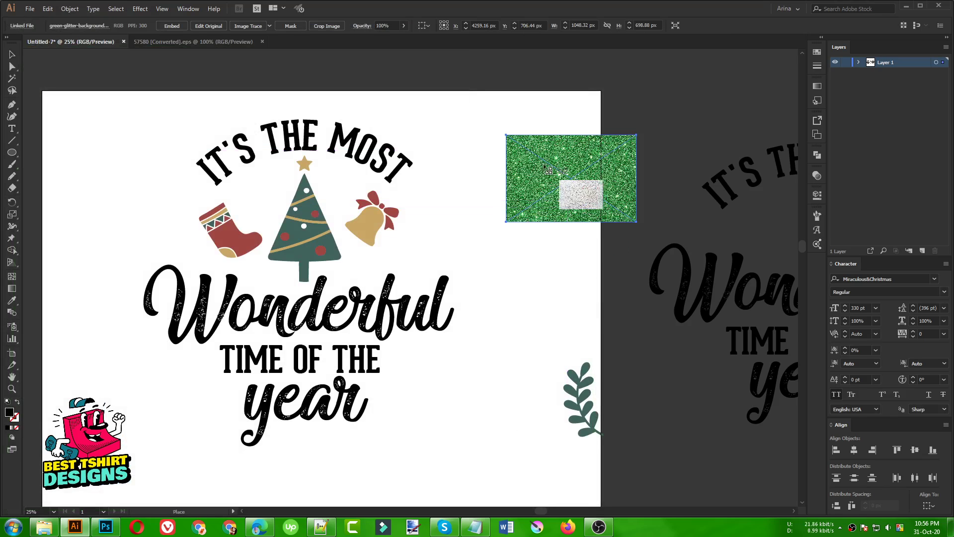
{"action": "left_click", "coordinate": [541, 162]}
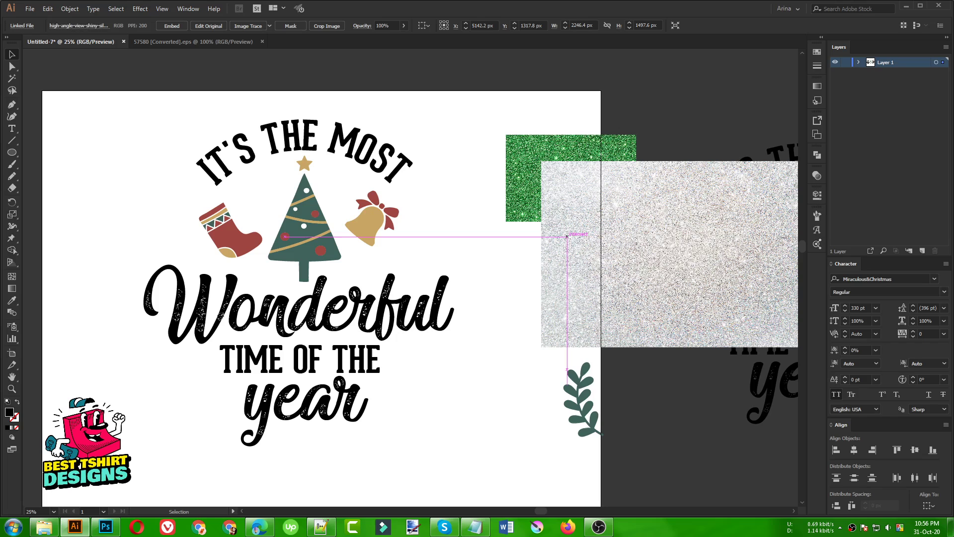
{"action": "left_click", "coordinate": [567, 237]}
{"action": "left_click", "coordinate": [516, 270]}
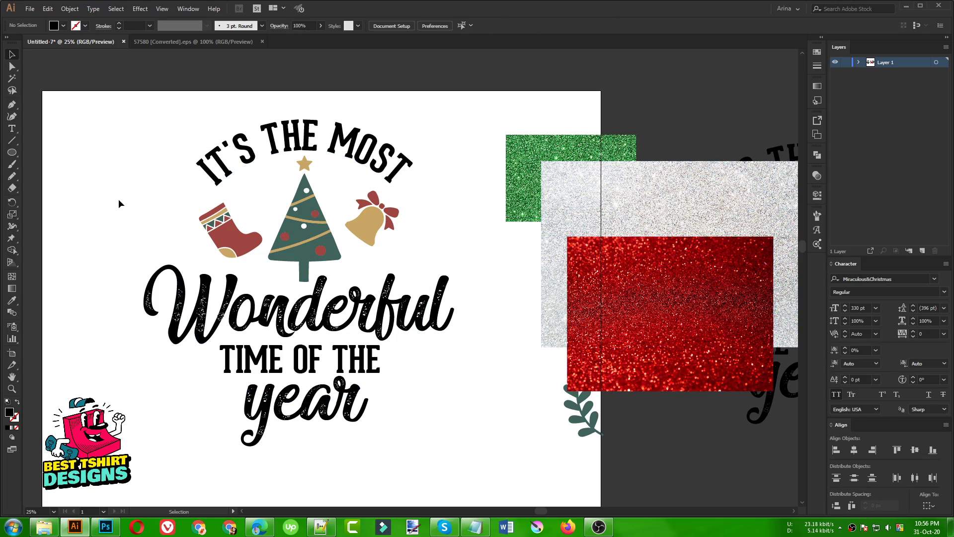
Unite the stocking's parts into a single-colour shape with Pathfinder and do the same for the bell with its bow.
{"action": "left_click", "coordinate": [226, 241]}
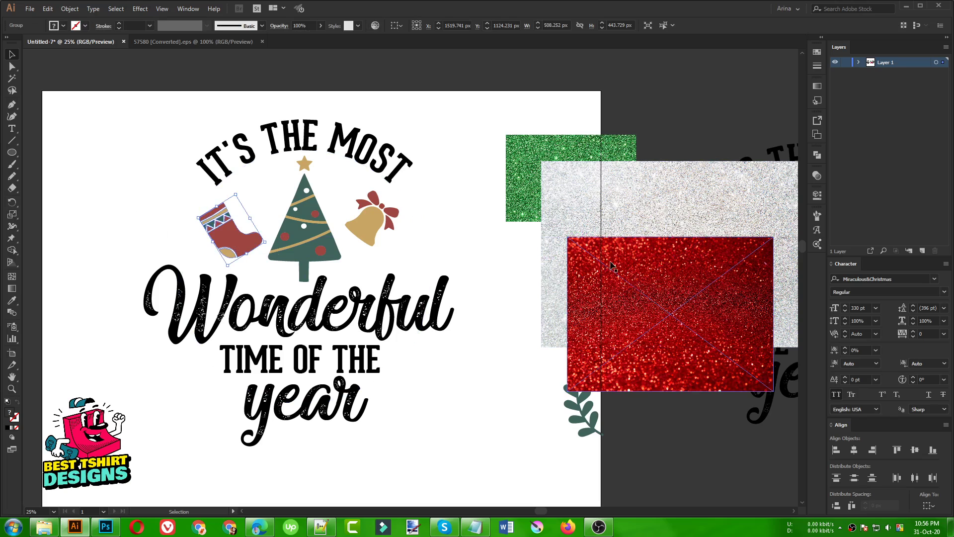
{"action": "left_click", "coordinate": [817, 154]}
{"action": "left_click", "coordinate": [701, 175]}
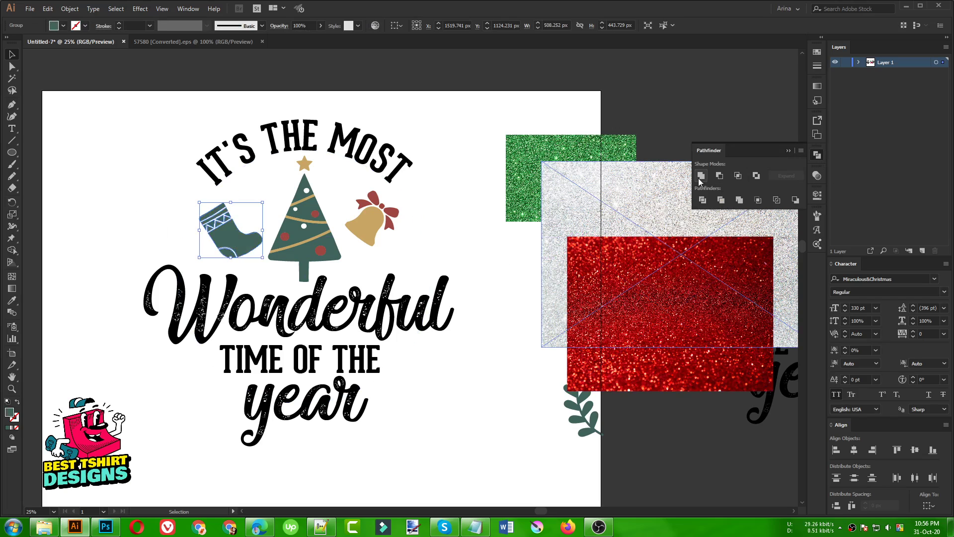
{"action": "left_click", "coordinate": [373, 222]}
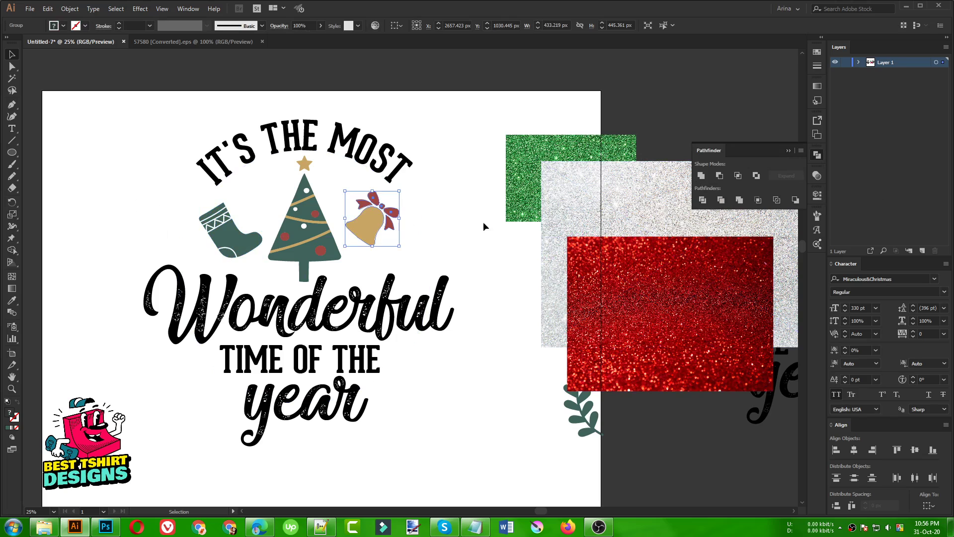
{"action": "left_click", "coordinate": [702, 175]}
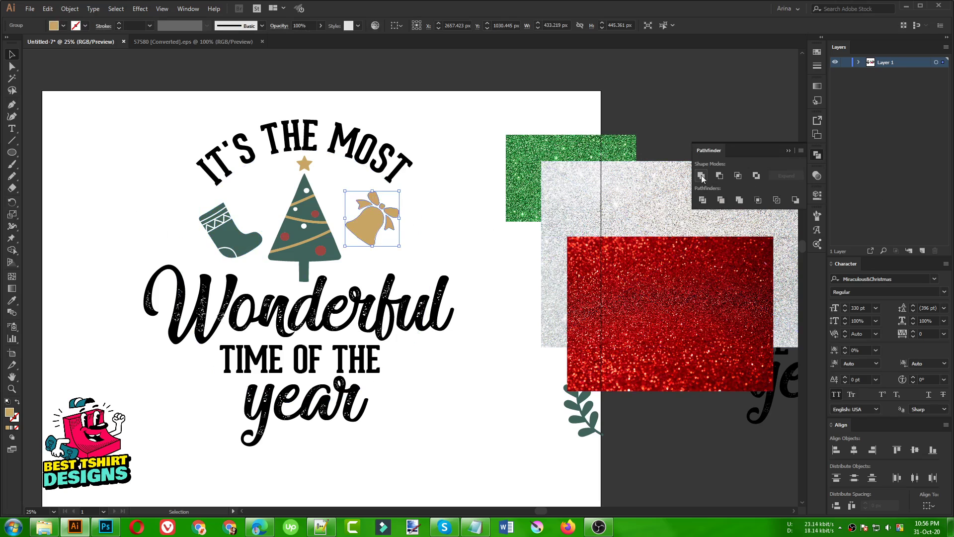
{"action": "left_click", "coordinate": [473, 411]}
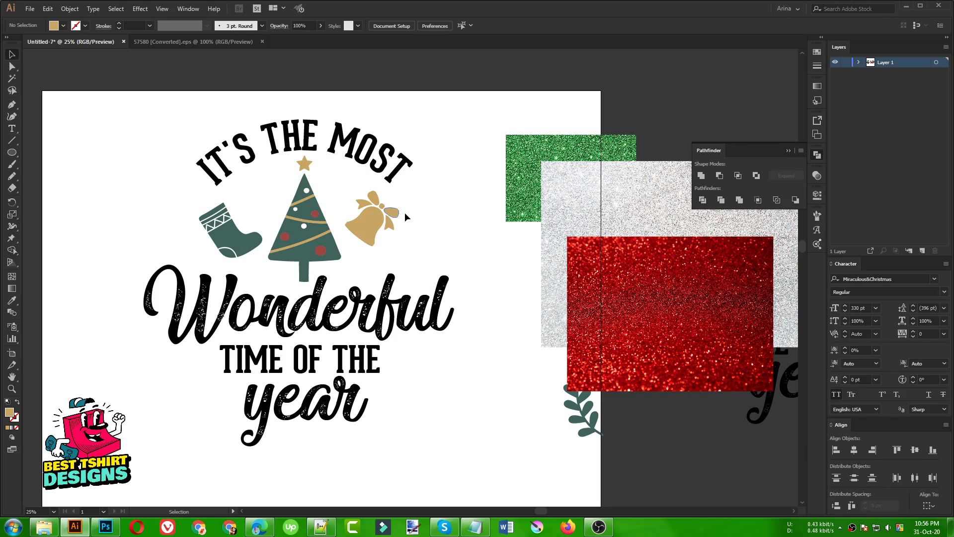
{"action": "left_click", "coordinate": [294, 262]}
{"action": "scroll", "coordinate": [301, 249], "scroll_direction": "up", "scroll_amount": 1}
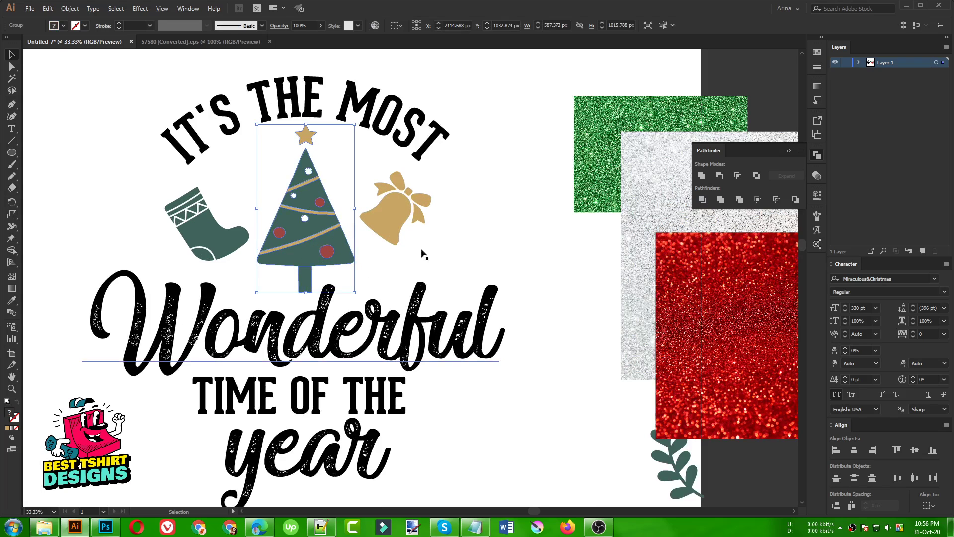
{"action": "left_click", "coordinate": [113, 176]}
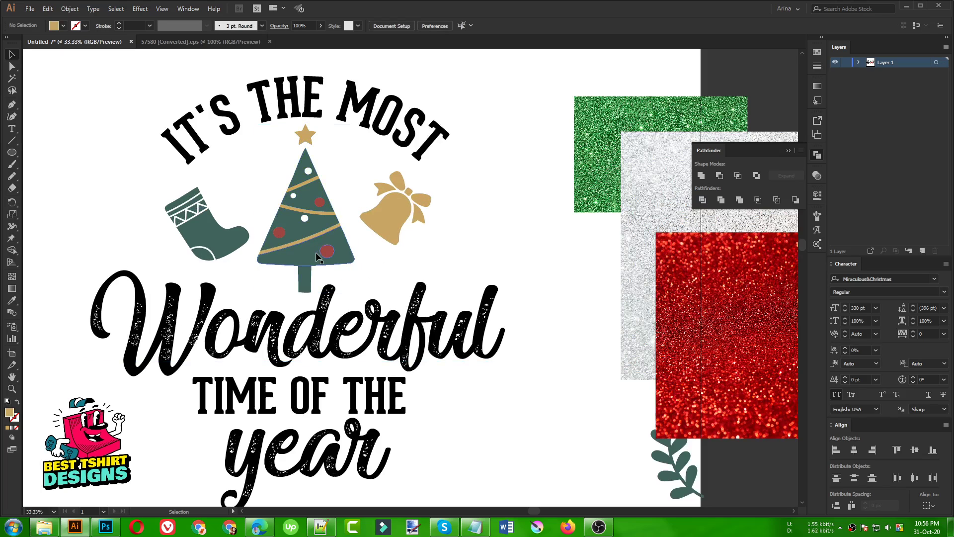
Place the gold-glitter-texture-holiday-sparkle-lights image from the 21 Sunflower folder at about 1555 × 1037 px, overlapping the lower part of the red glitter.
{"action": "key", "text": "ctrl"}
{"action": "key", "text": "ctrl+shift+p"}
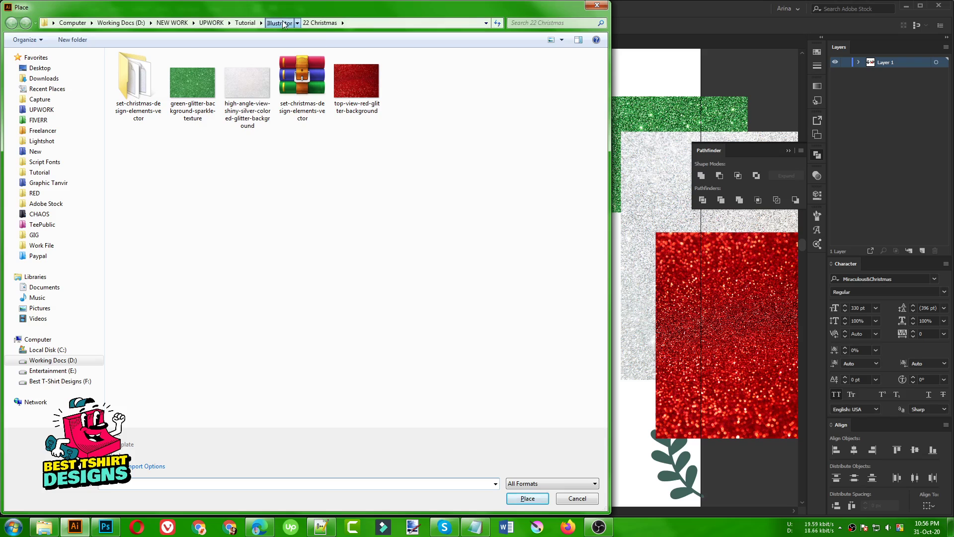
{"action": "left_click", "coordinate": [283, 25]}
{"action": "double_click", "coordinate": [247, 194]}
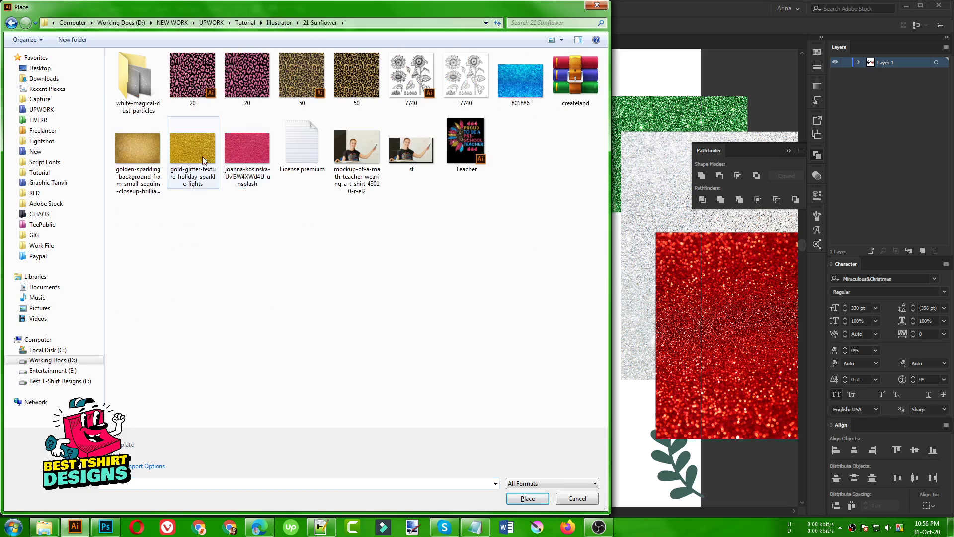
{"action": "double_click", "coordinate": [193, 154]}
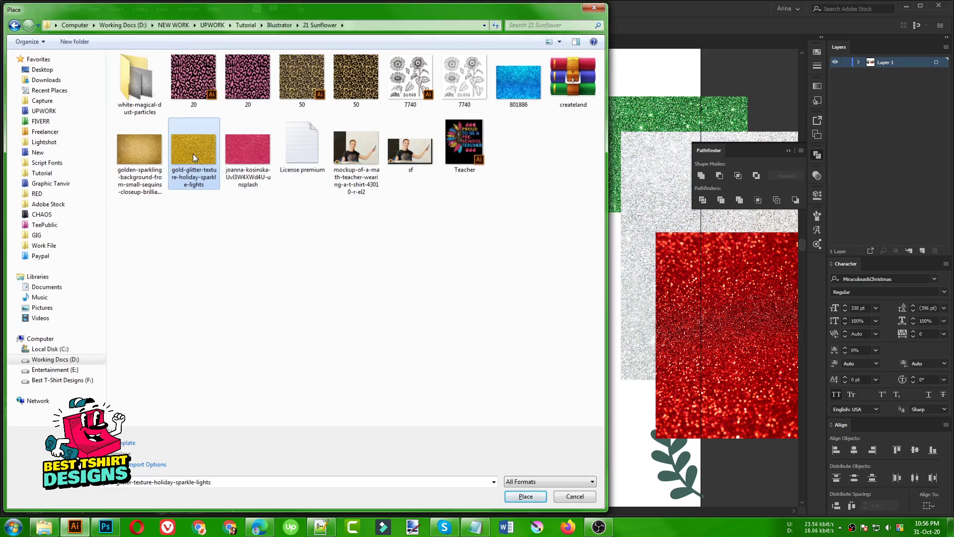
{"action": "left_click", "coordinate": [624, 275]}
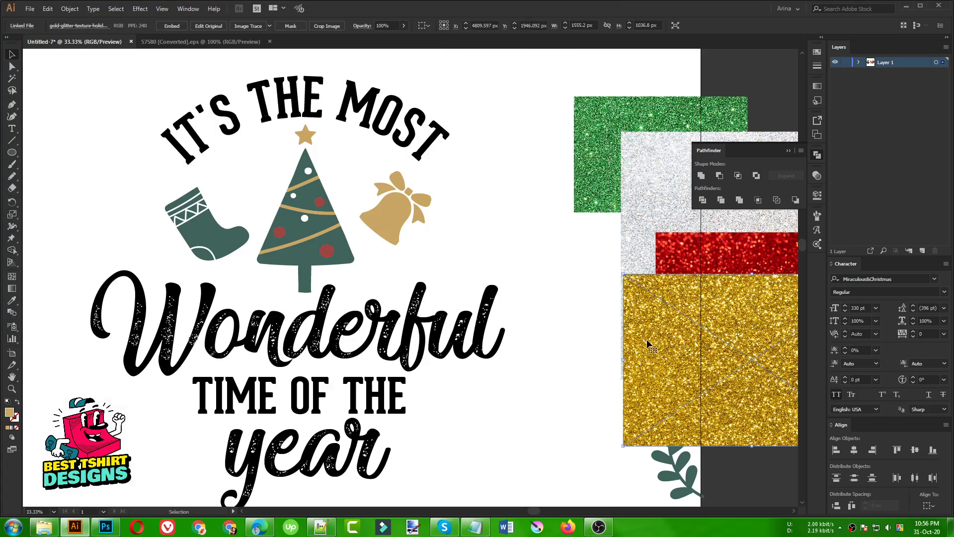
{"action": "left_click_drag", "start_coordinate": [648, 343], "coordinate": [619, 373]}
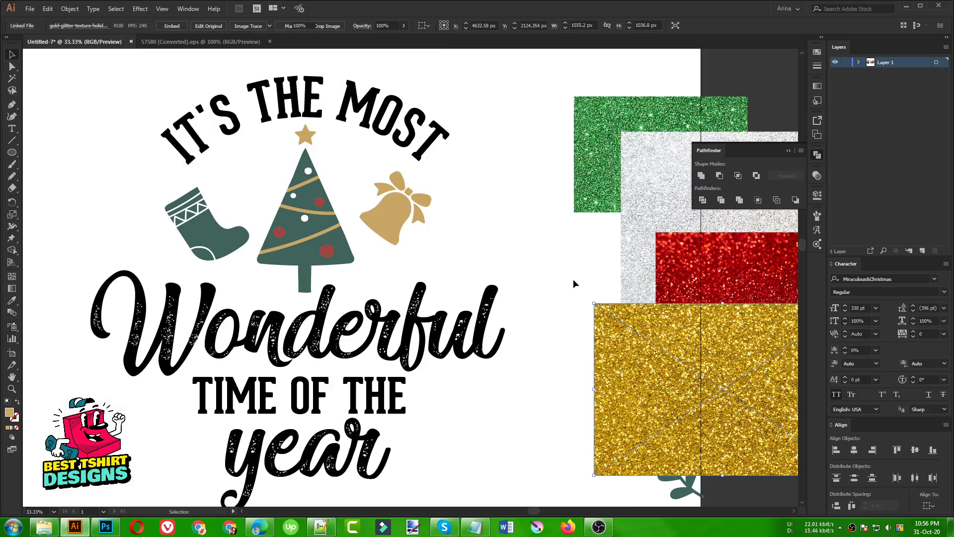
{"action": "left_click", "coordinate": [574, 279]}
Isolate the Christmas tree group for editing its individual parts.
{"action": "double_click", "coordinate": [304, 249]}
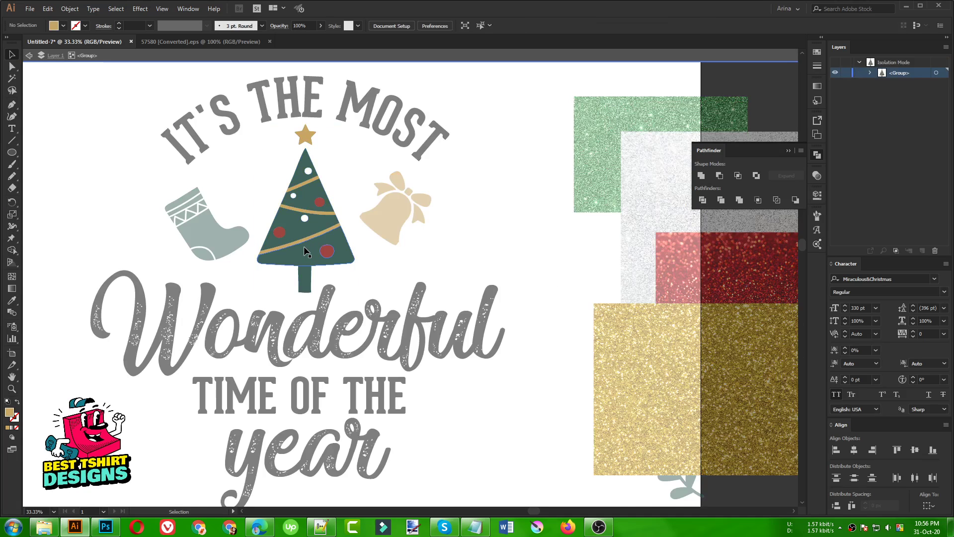
{"action": "scroll", "coordinate": [304, 250], "scroll_direction": "up", "scroll_amount": 1}
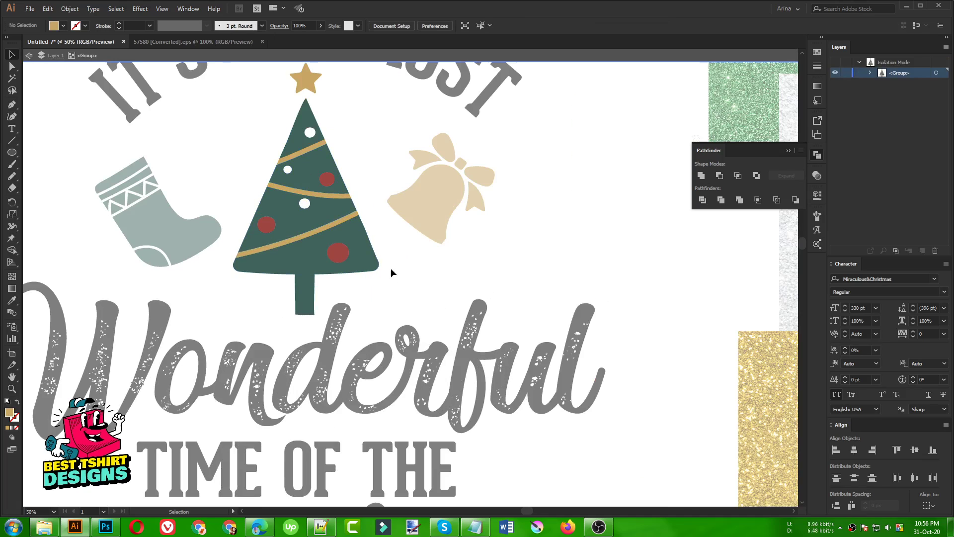
Unite the tree's dark green shapes into one object and its red ornaments into another, selecting each by color.
{"action": "left_click", "coordinate": [11, 80]}
{"action": "left_click", "coordinate": [295, 264]}
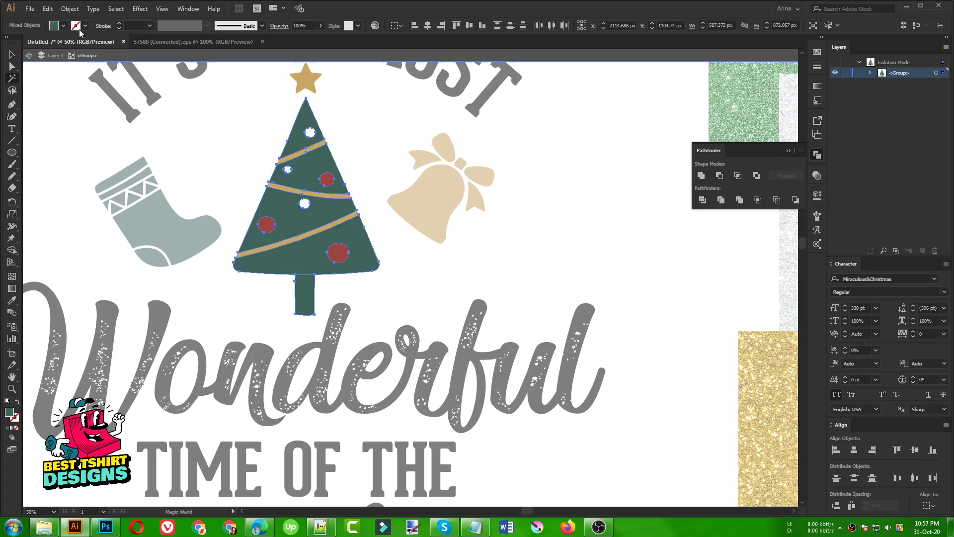
{"action": "left_click", "coordinate": [791, 202]}
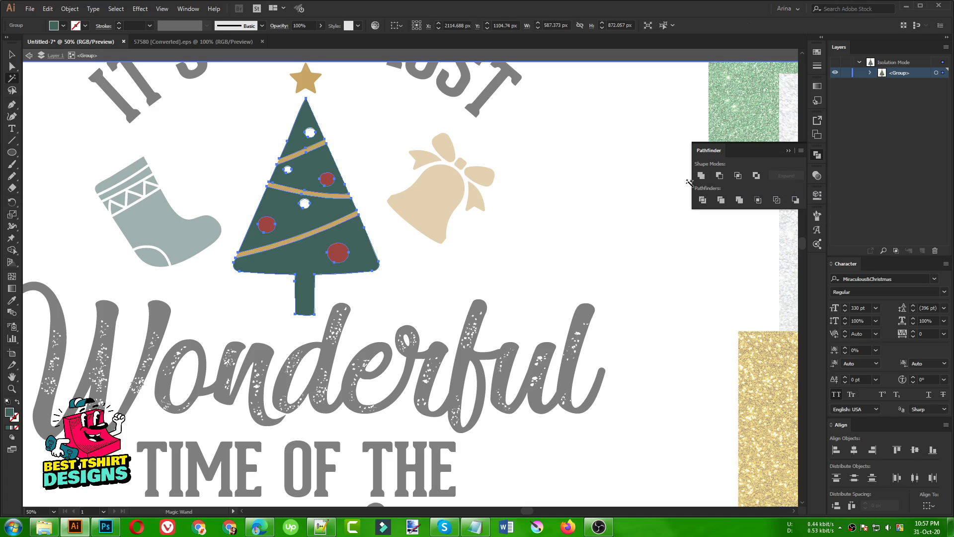
{"action": "left_click", "coordinate": [340, 252]}
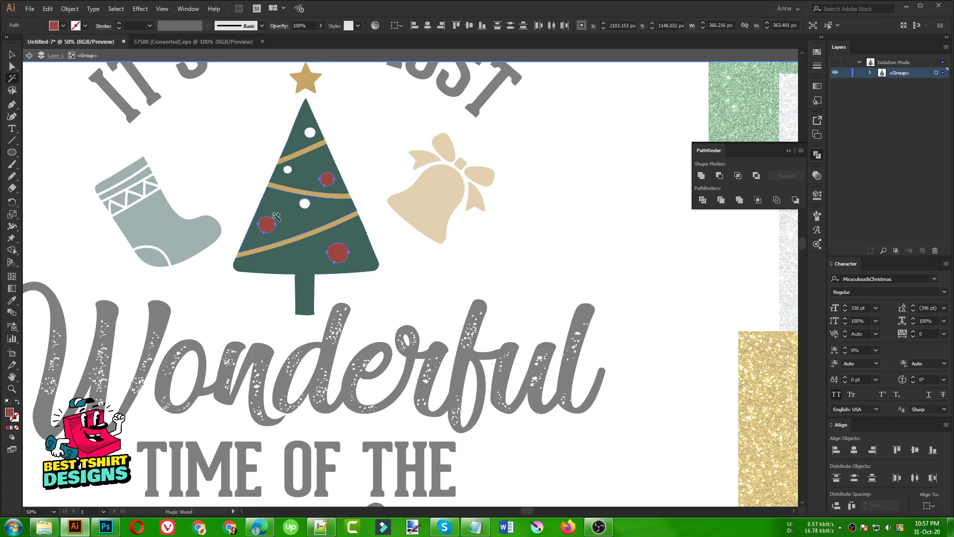
{"action": "left_click", "coordinate": [701, 175]}
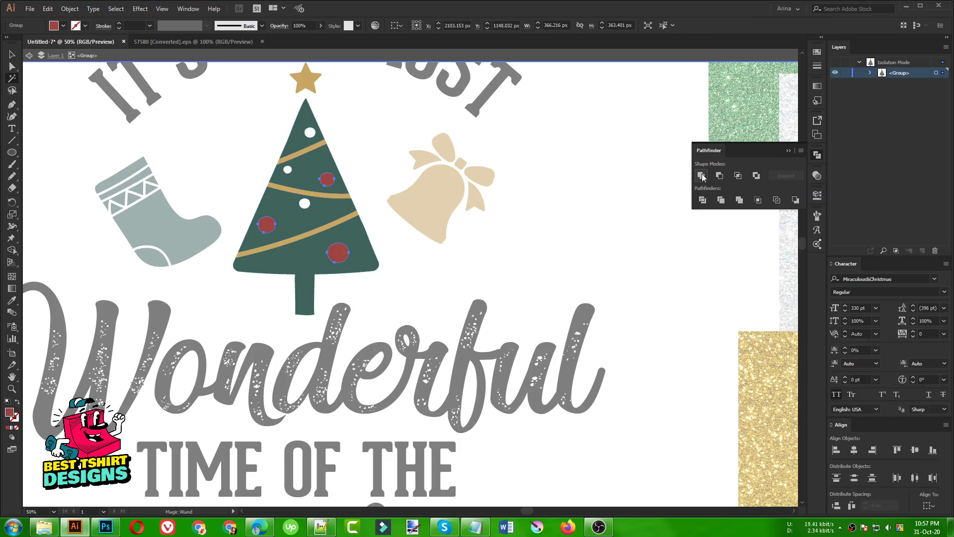
Unite the tree's white ornaments, unite its gold garlands with the star, and exit isolation mode.
{"action": "left_click", "coordinate": [305, 205]}
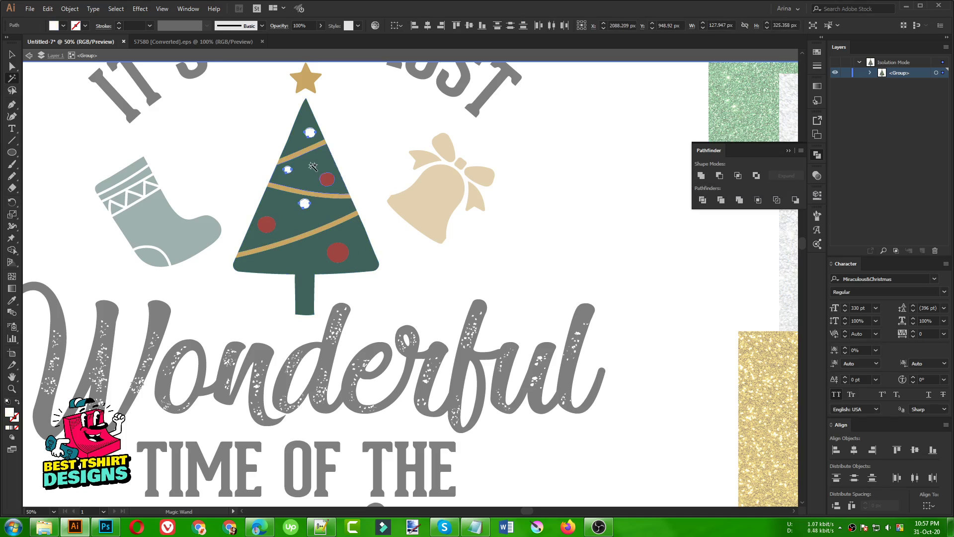
{"action": "left_click", "coordinate": [701, 176]}
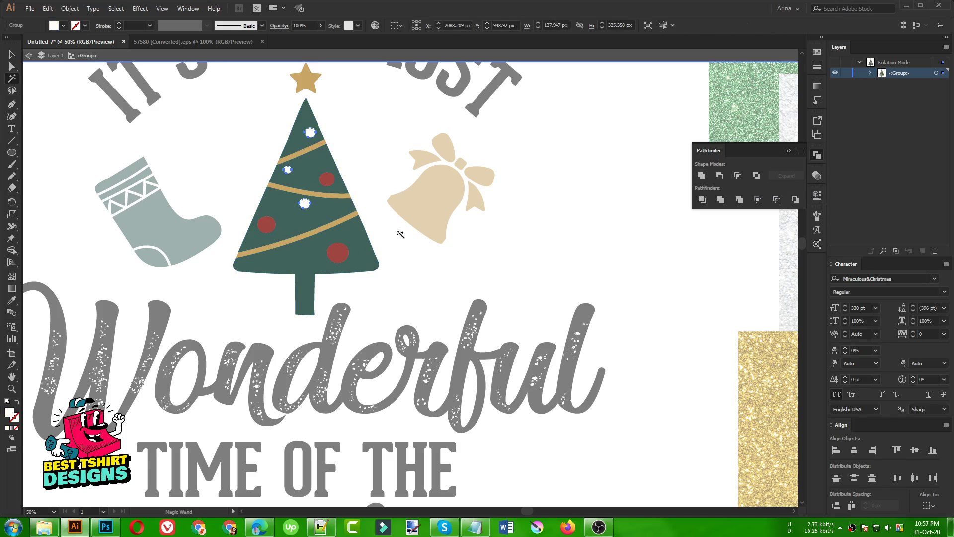
{"action": "left_click", "coordinate": [337, 224]}
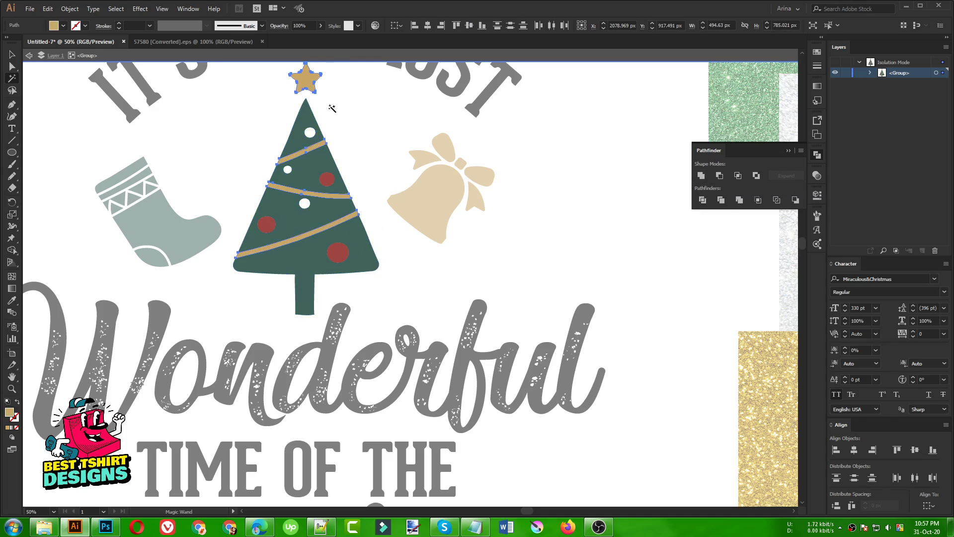
{"action": "left_click", "coordinate": [701, 175]}
{"action": "key", "text": "v"}
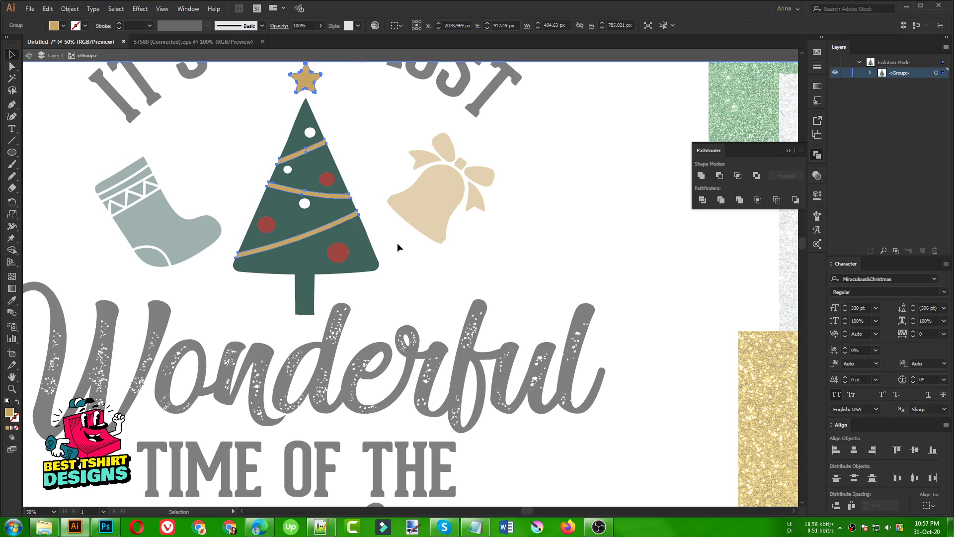
{"action": "left_click", "coordinate": [398, 243]}
{"action": "double_click", "coordinate": [404, 246]}
{"action": "key", "text": "ctrl+minus"}
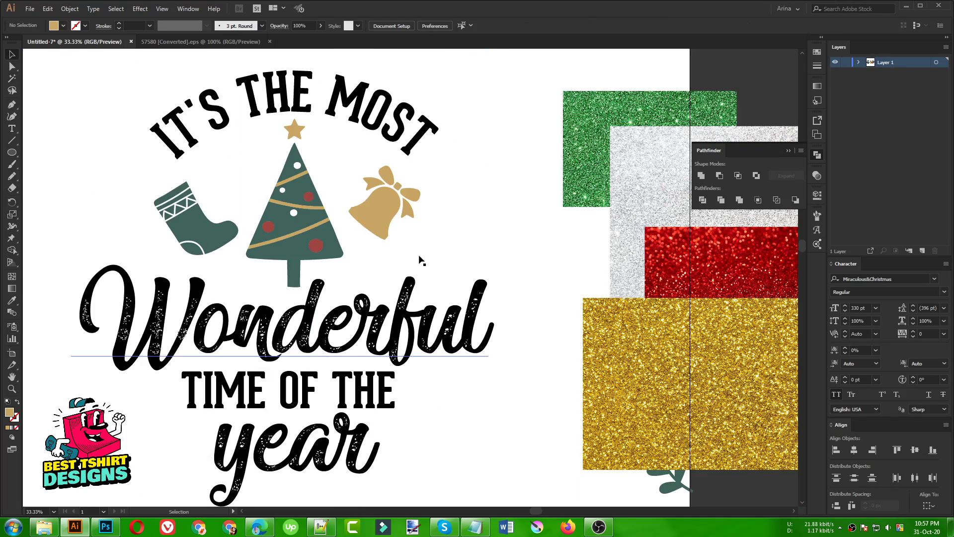
{"action": "left_click", "coordinate": [420, 259]}
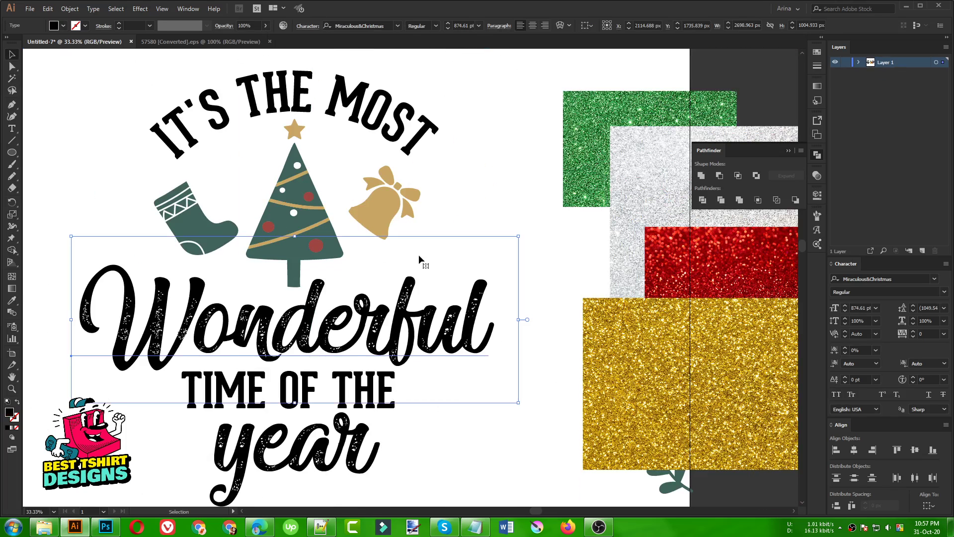
{"action": "scroll", "coordinate": [419, 258], "scroll_direction": "up", "scroll_amount": 3}
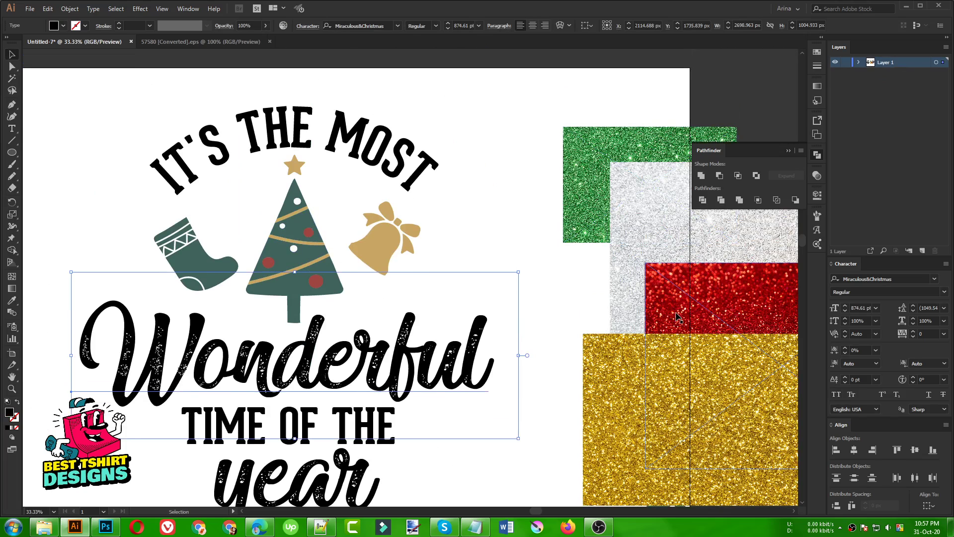
{"action": "left_click_drag", "start_coordinate": [679, 318], "coordinate": [165, 131]}
{"action": "key", "text": "a"}
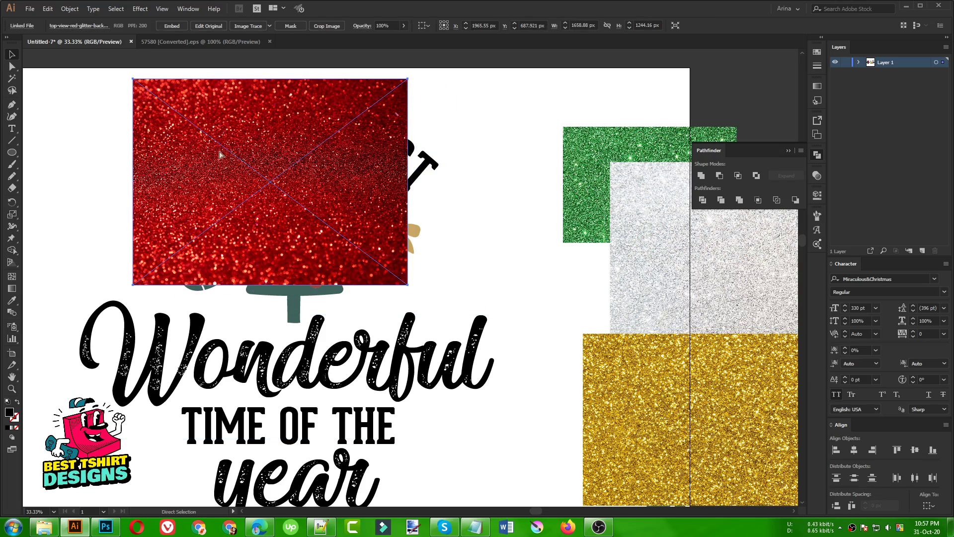
{"action": "key", "text": "ctrl+z"}
{"action": "key", "text": "v"}
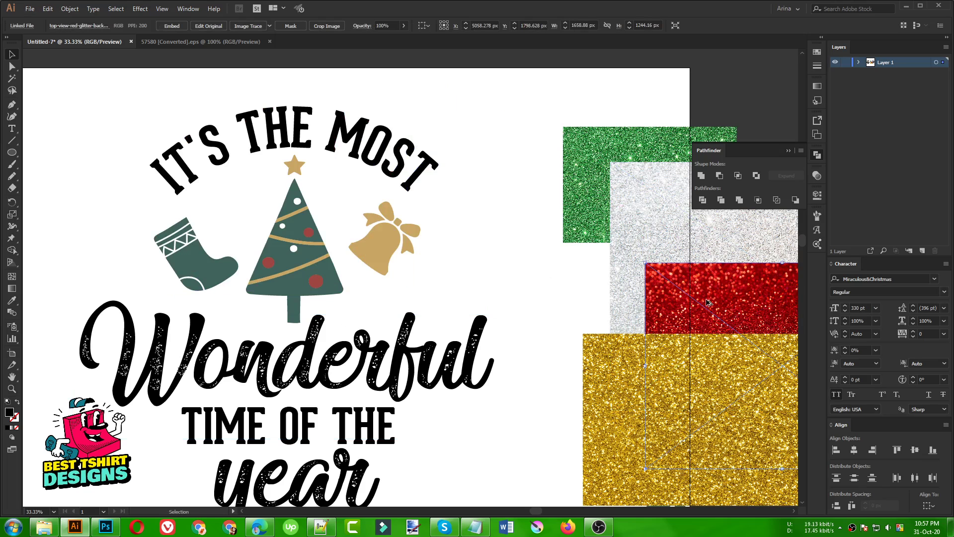
Place a copy of the red glitter image over the arched "IT'S THE MOST" text, enlarged to about 1963 px wide.
{"action": "left_click_drag", "start_coordinate": [708, 302], "coordinate": [192, 119]}
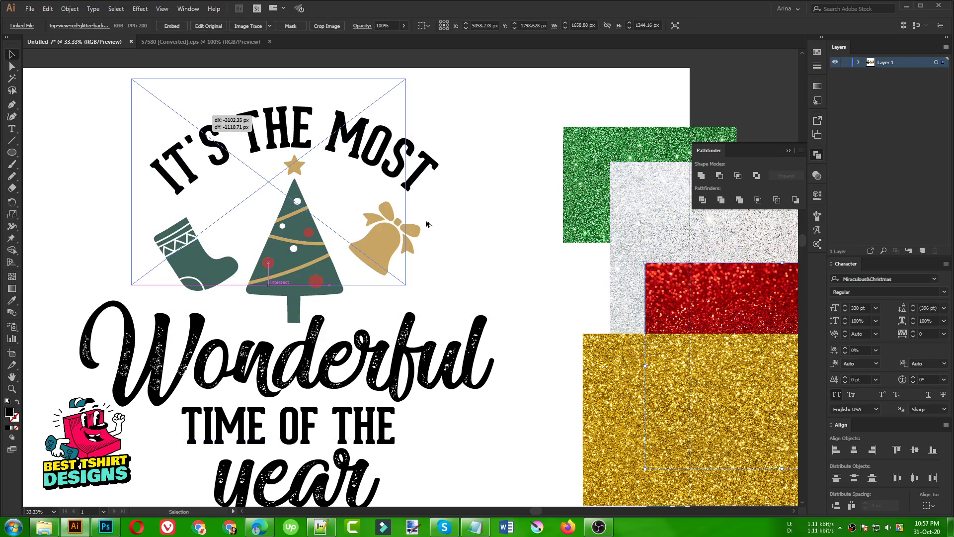
{"action": "left_click_drag", "start_coordinate": [406, 181], "coordinate": [456, 194]}
{"action": "scroll", "coordinate": [457, 196], "scroll_direction": "up", "scroll_amount": 3}
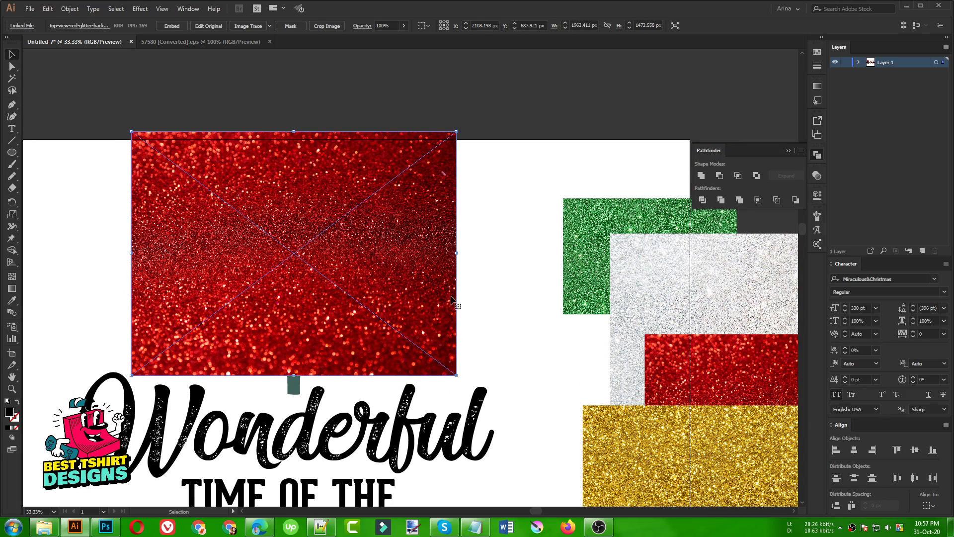
{"action": "left_click_drag", "start_coordinate": [451, 300], "coordinate": [449, 244]}
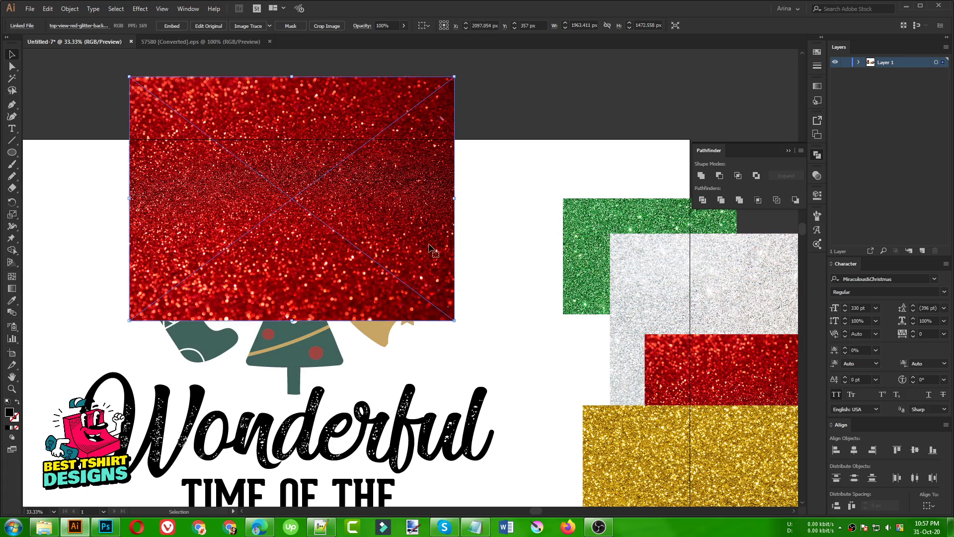
Cut the red glitter copy, paste it in back of the artwork, and shift it up behind the arched text.
{"action": "key", "text": "Delete"}
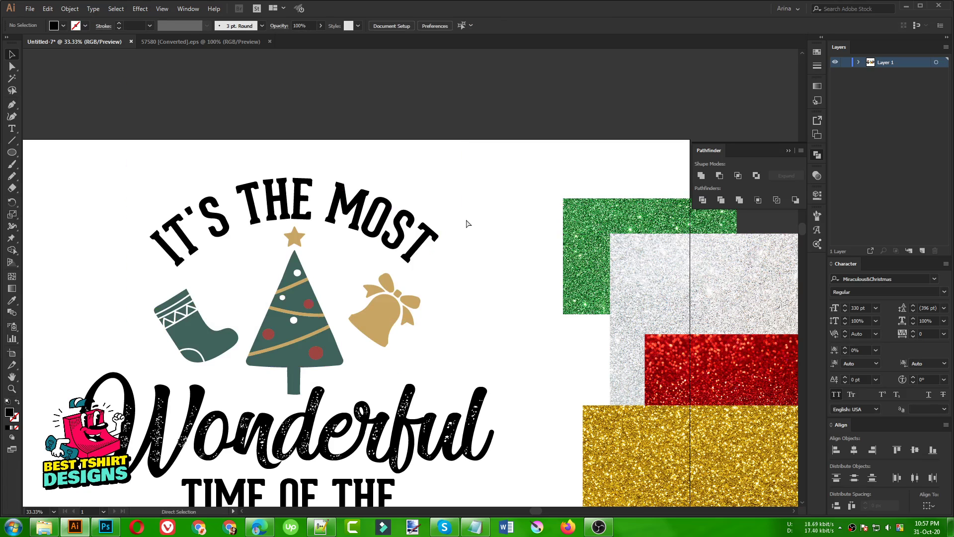
{"action": "key", "text": "ctrl+z"}
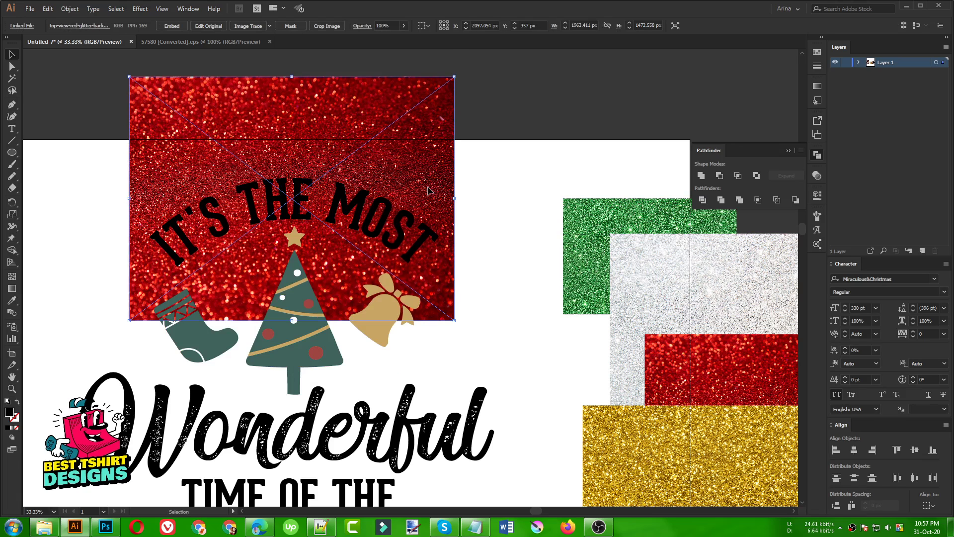
{"action": "left_click_drag", "start_coordinate": [430, 192], "coordinate": [396, 151]}
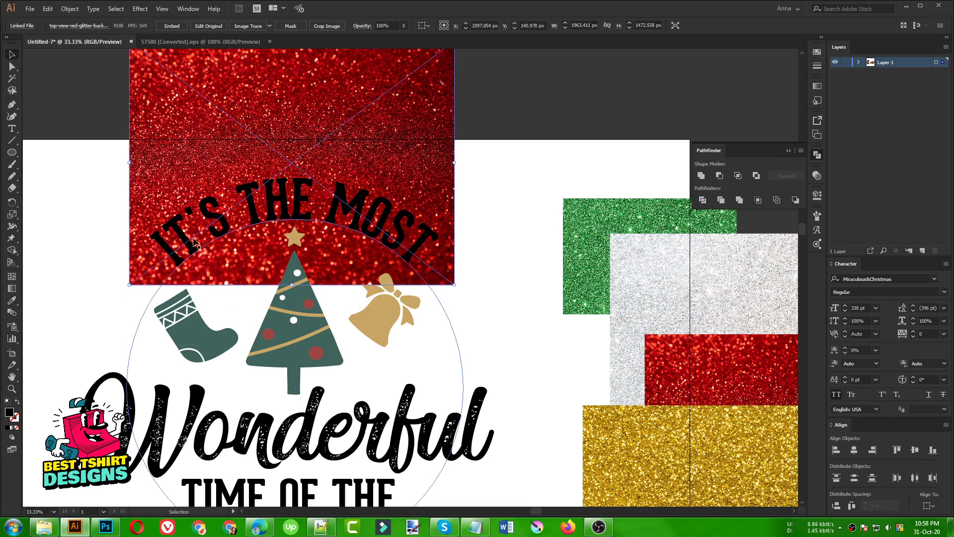
Clip the red glitter copy to the arched "IT'S THE MOST" text with a clipping mask.
{"action": "left_click", "coordinate": [386, 217]}
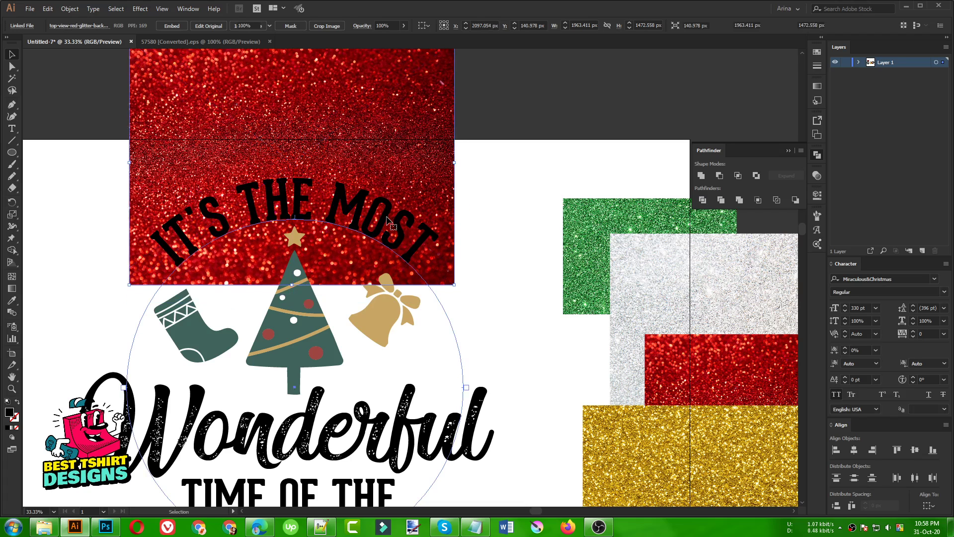
{"action": "left_click", "coordinate": [411, 149], "text": "shift"}
{"action": "right_click", "coordinate": [410, 148]}
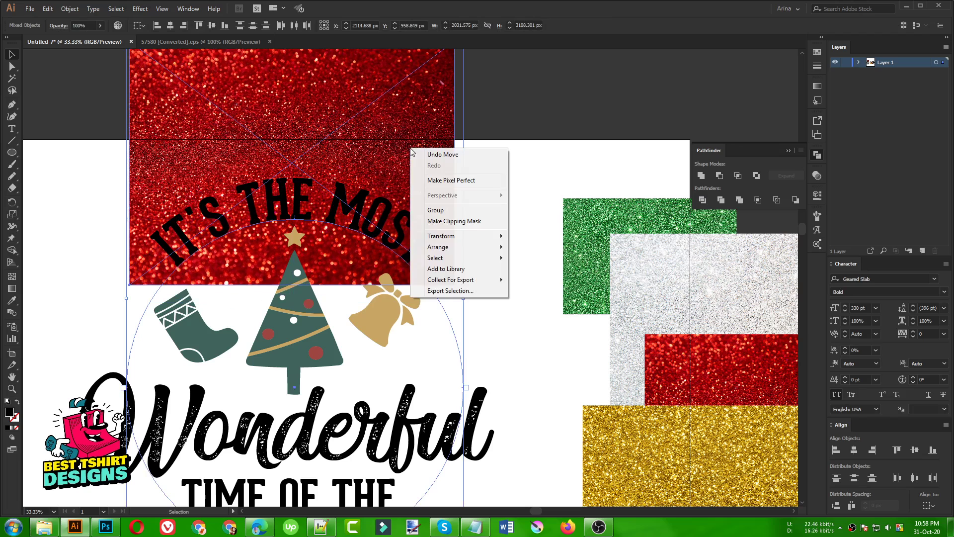
{"action": "left_click", "coordinate": [436, 218]}
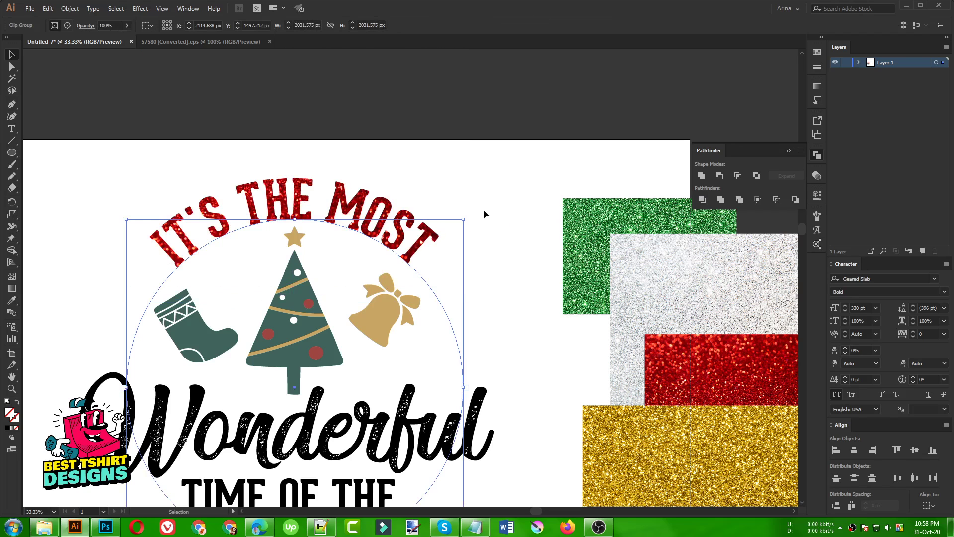
{"action": "left_click", "coordinate": [488, 199]}
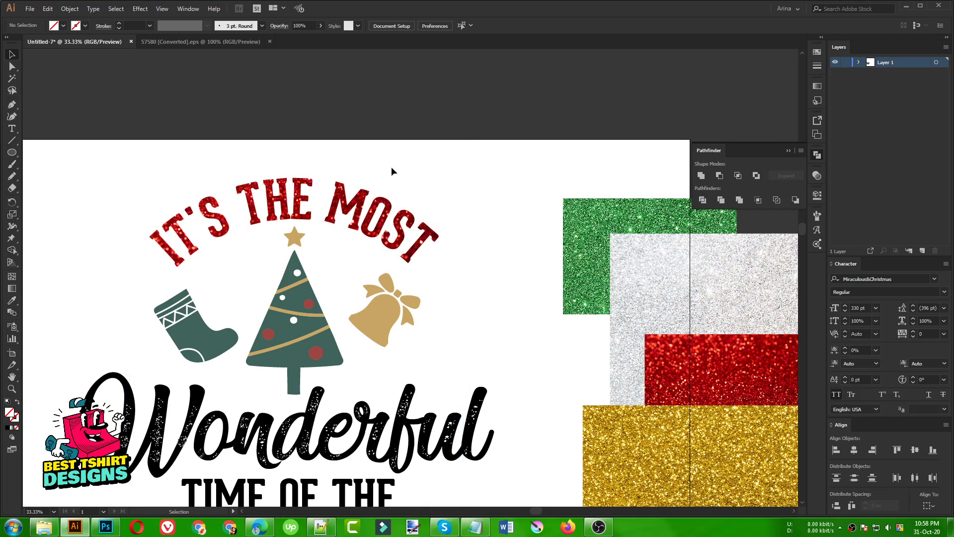
{"action": "scroll", "coordinate": [114, 257], "scroll_direction": "down", "scroll_amount": 4}
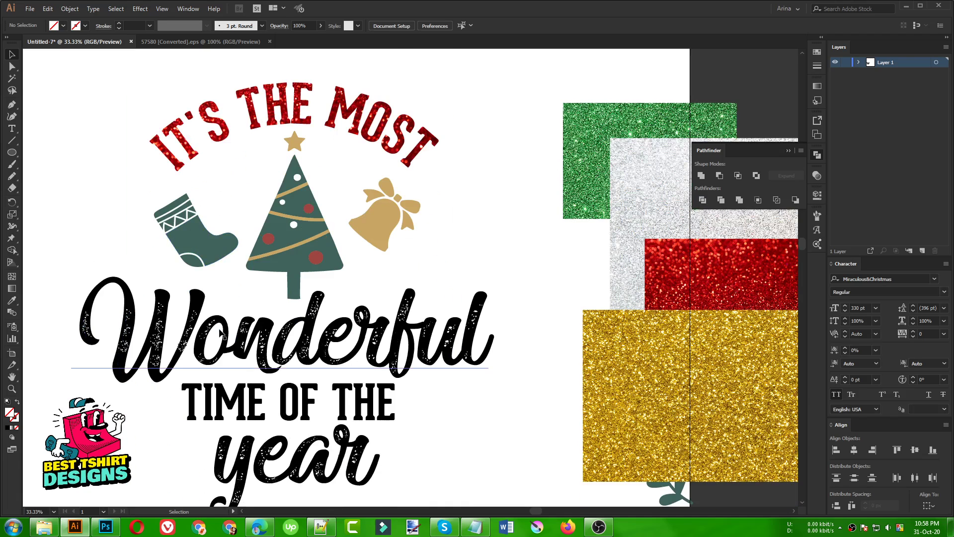
{"action": "left_click", "coordinate": [617, 243]}
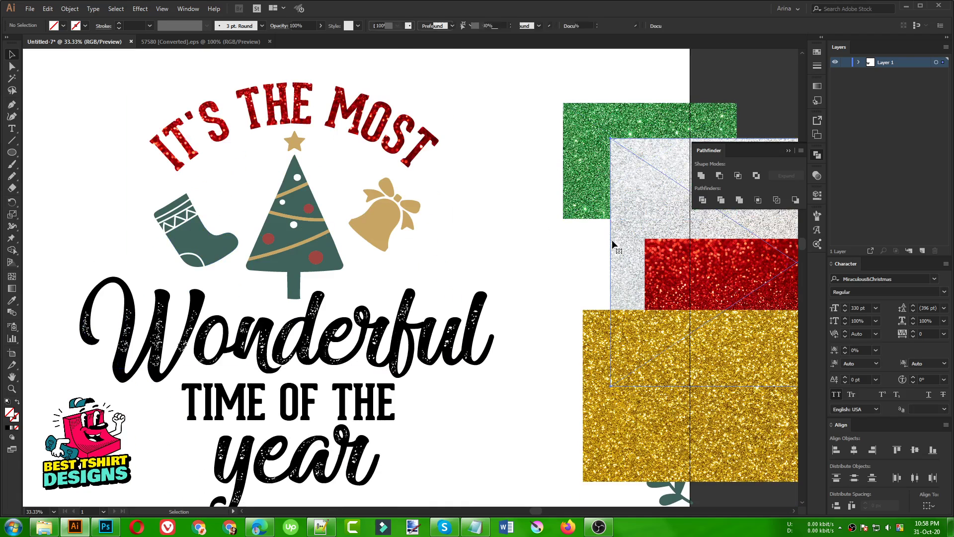
{"action": "scroll", "coordinate": [628, 253], "scroll_direction": "down", "scroll_amount": 1}
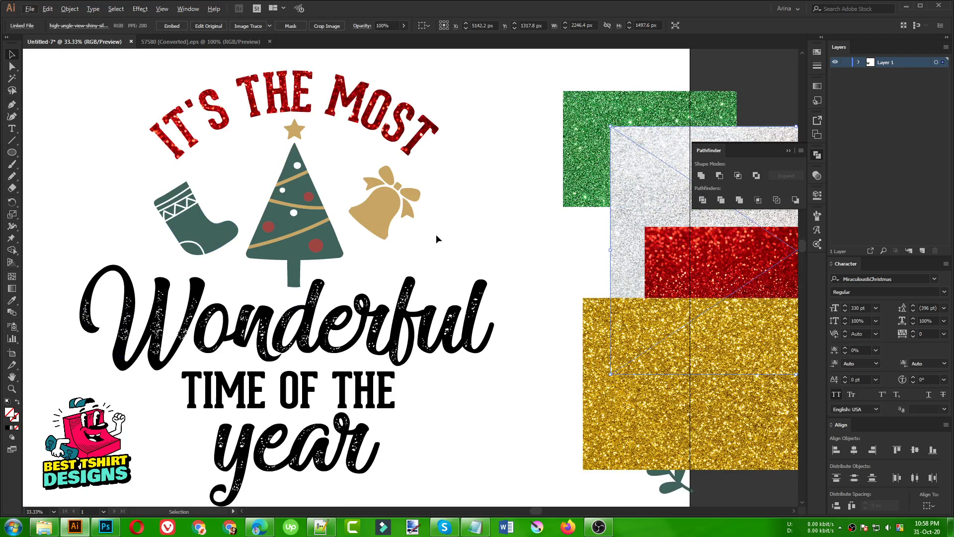
{"action": "left_click_drag", "start_coordinate": [625, 247], "coordinate": [84, 312]}
{"action": "key", "text": "ctrl+z"}
Place a copy of the gold glitter image behind the "Wonderful" text, enlarged to about 2595 px wide.
{"action": "left_click_drag", "start_coordinate": [663, 412], "coordinate": [149, 340]}
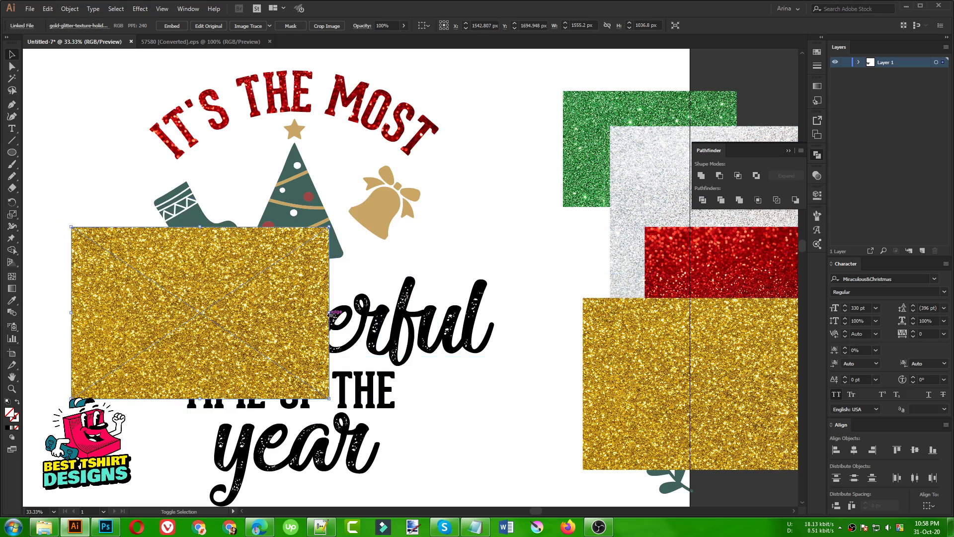
{"action": "left_click_drag", "start_coordinate": [330, 313], "coordinate": [501, 328]}
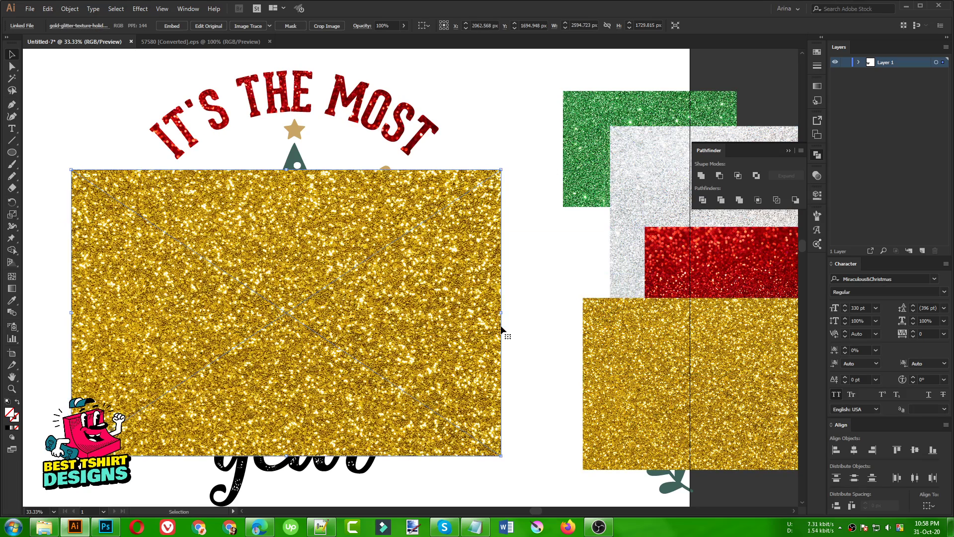
{"action": "key", "text": "ctrl"}
{"action": "key", "text": "Delete"}
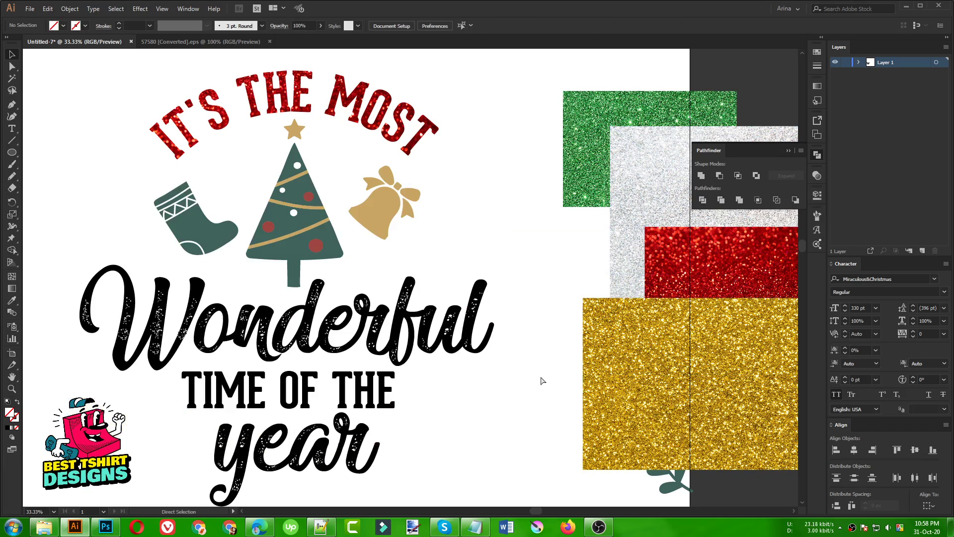
{"action": "key", "text": "ctrl+b"}
Clip the gold glitter copy to the "Wonderful" text with a clipping mask.
{"action": "right_click", "coordinate": [473, 325]}
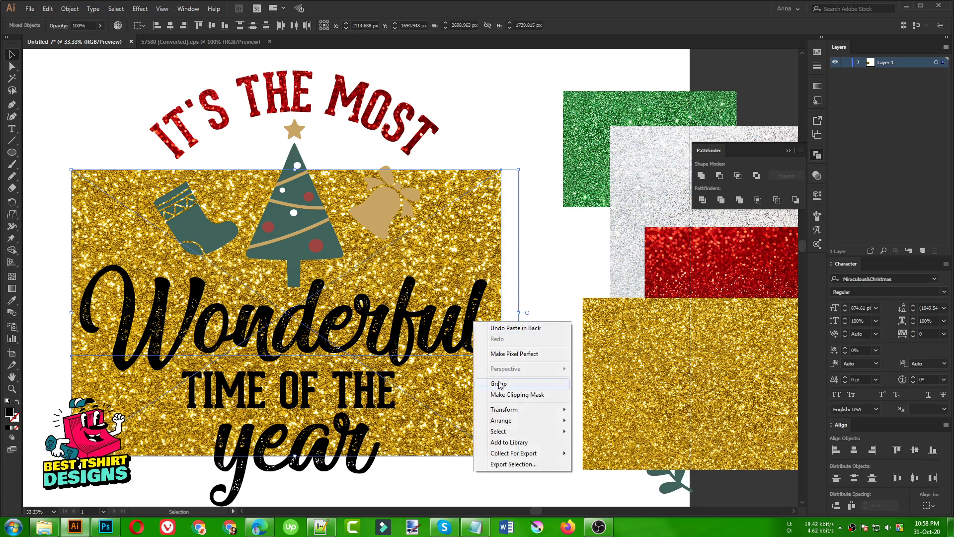
{"action": "left_click", "coordinate": [506, 395]}
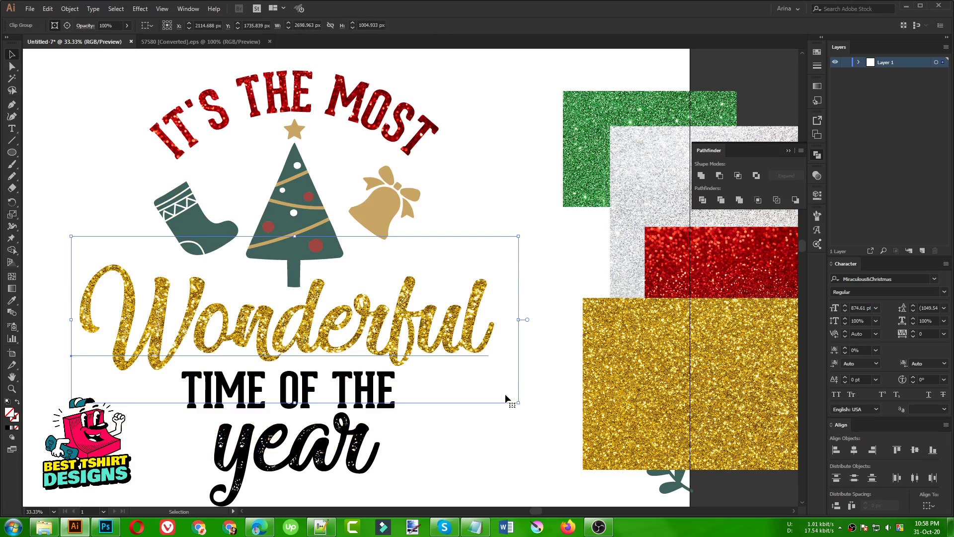
{"action": "left_click", "coordinate": [567, 321]}
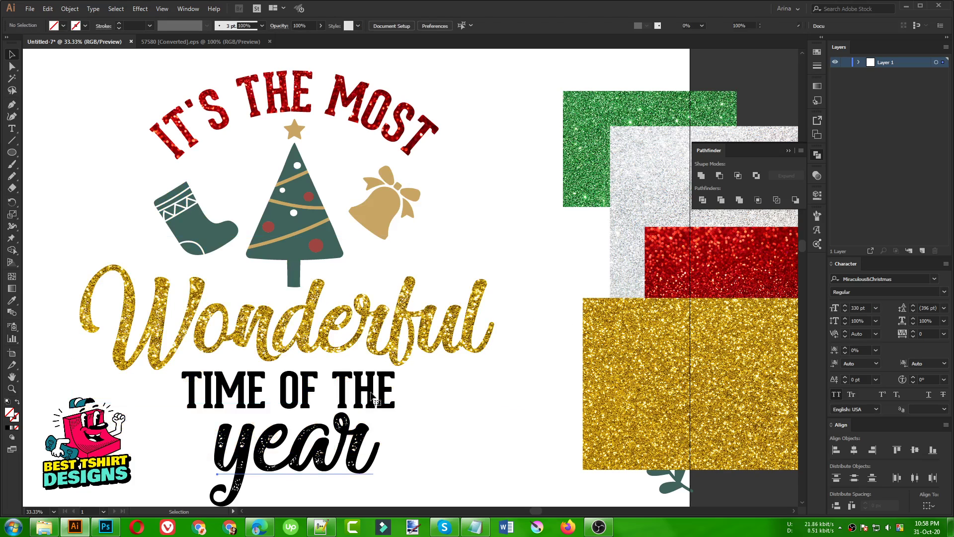
Move the red glitter image over the "TIME OF THE" text, then cut it and paste it in back of the artwork.
{"action": "left_click", "coordinate": [392, 395]}
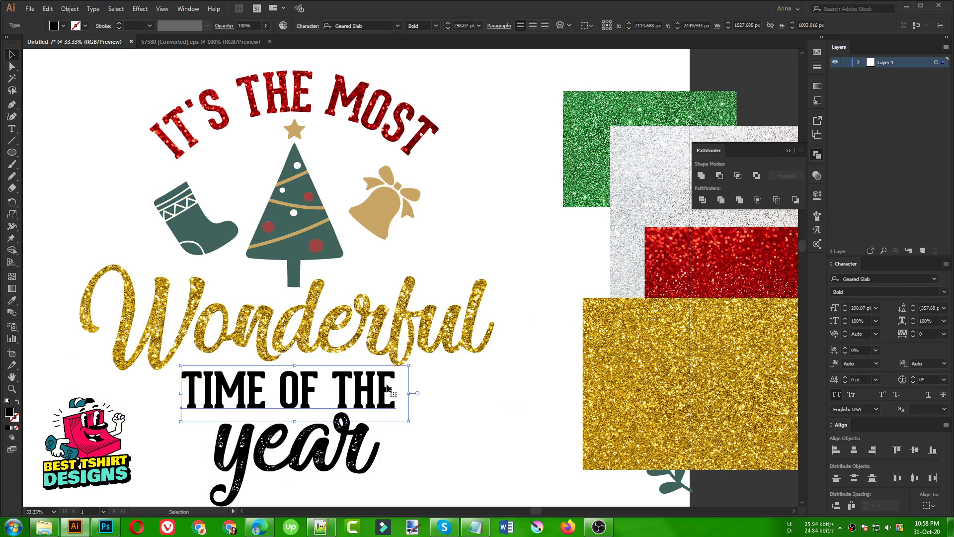
{"action": "left_click", "coordinate": [702, 280]}
{"action": "left_click_drag", "start_coordinate": [702, 280], "coordinate": [219, 337]}
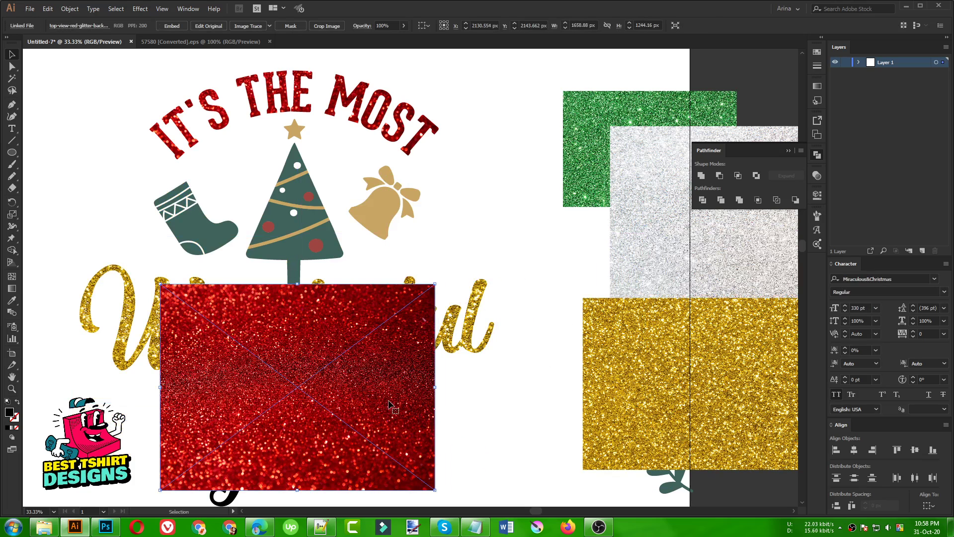
{"action": "key", "text": "Delete"}
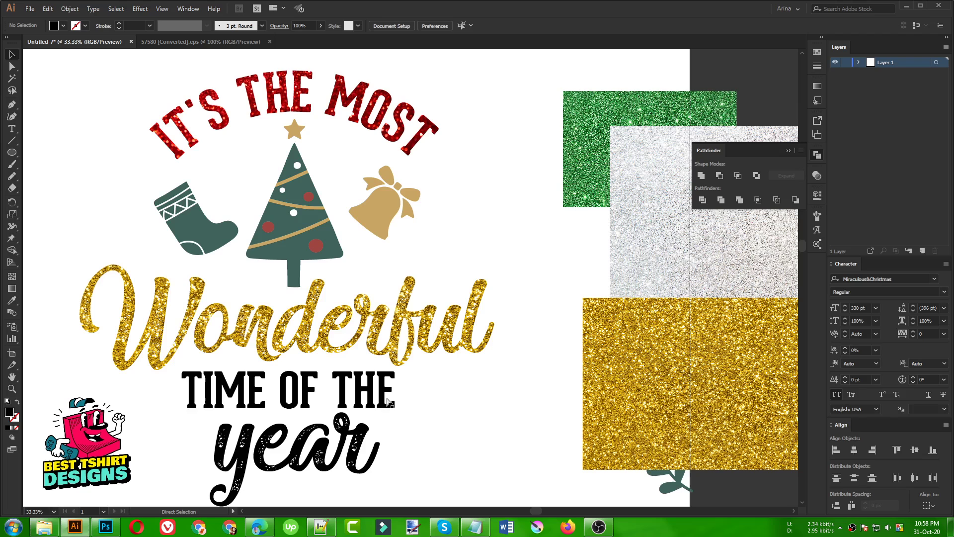
{"action": "key", "text": "ctrl+z"}
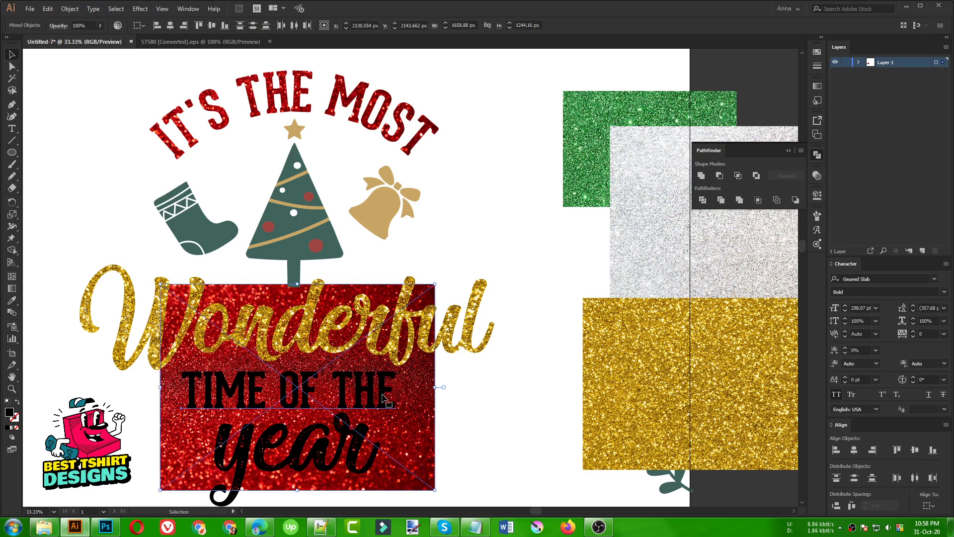
Clip the red glitter image to the "TIME OF THE" text with a clipping mask.
{"action": "right_click", "coordinate": [383, 396]}
{"action": "key", "text": "ctrl+7"}
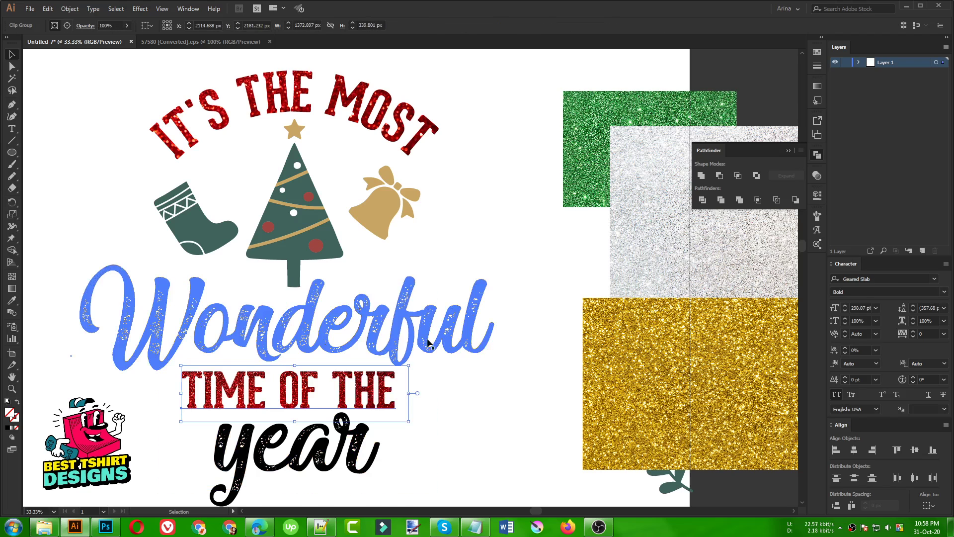
{"action": "left_click", "coordinate": [508, 406]}
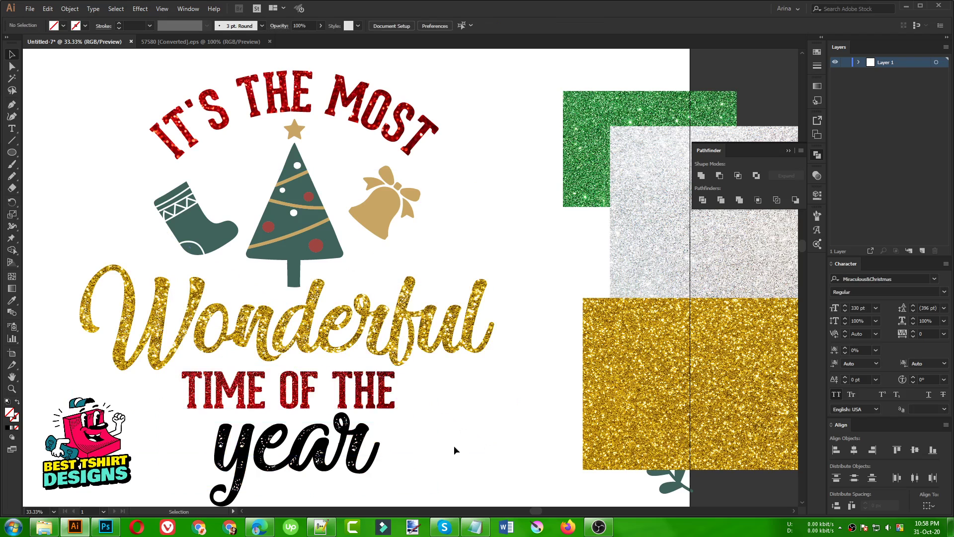
Place a copy of the green glitter image behind the "year" text, enlarged to about 1313 px wide.
{"action": "scroll", "coordinate": [512, 277], "scroll_direction": "down", "scroll_amount": 2}
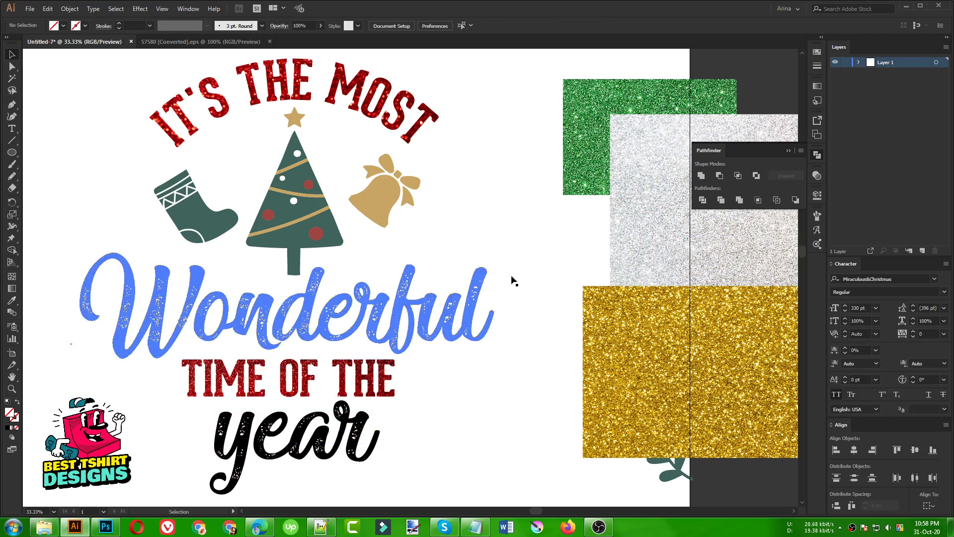
{"action": "left_click", "coordinate": [582, 144]}
{"action": "left_click_drag", "start_coordinate": [583, 144], "coordinate": [210, 453]}
{"action": "left_click_drag", "start_coordinate": [321, 461], "coordinate": [322, 460]}
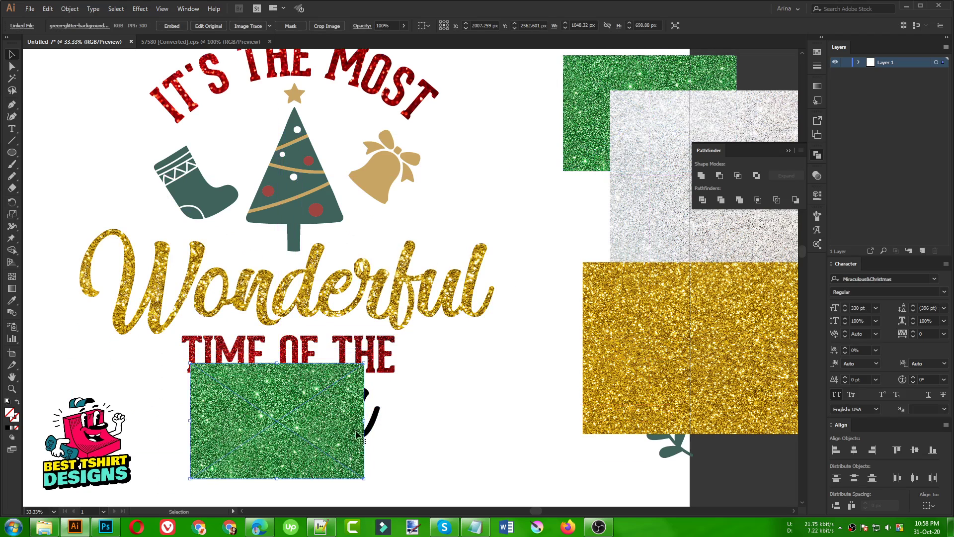
{"action": "left_click_drag", "start_coordinate": [365, 421], "coordinate": [408, 422]}
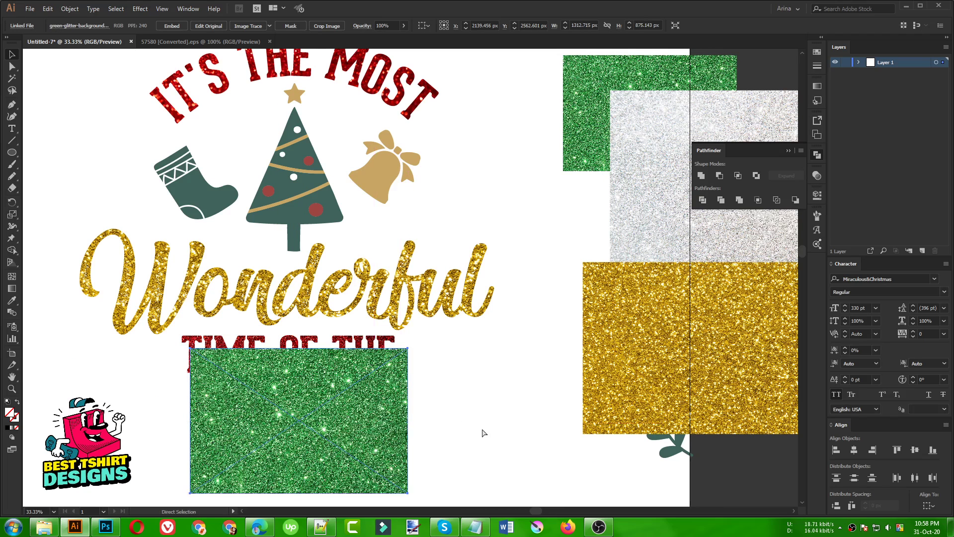
{"action": "key", "text": "Delete"}
{"action": "left_click", "coordinate": [354, 430]}
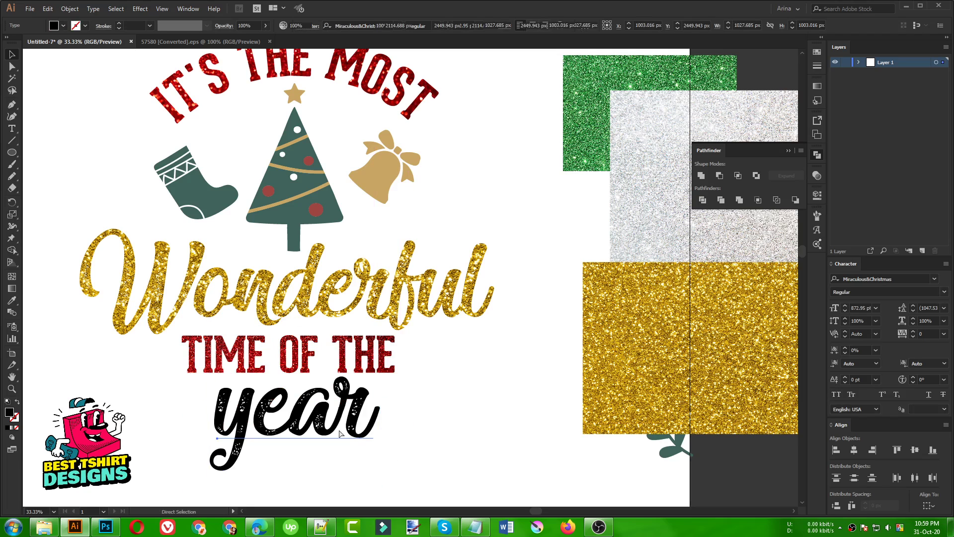
{"action": "key", "text": "ctrl+z"}
Clip the green glitter copy to the "year" text with a clipping mask.
{"action": "left_click", "coordinate": [351, 426], "text": "shift"}
{"action": "right_click", "coordinate": [351, 424]}
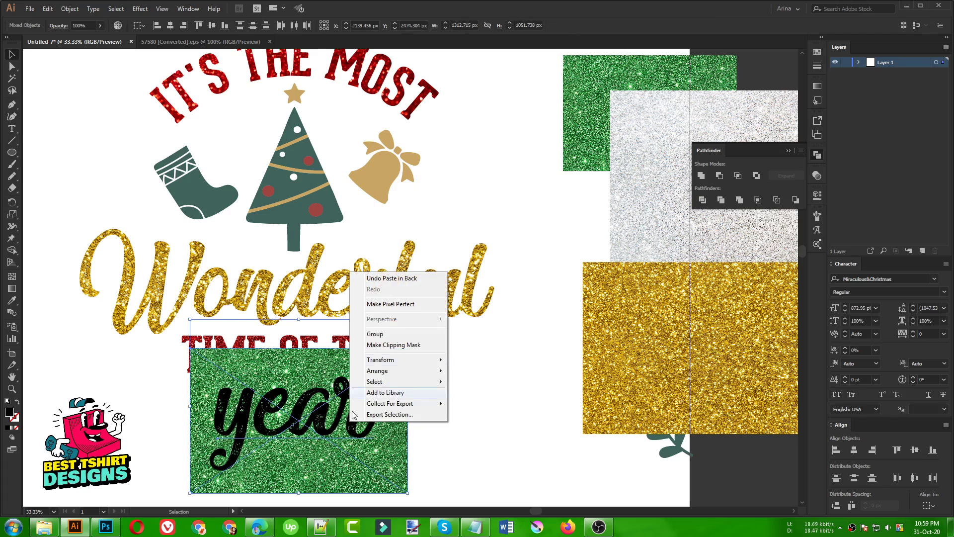
{"action": "left_click", "coordinate": [393, 345]}
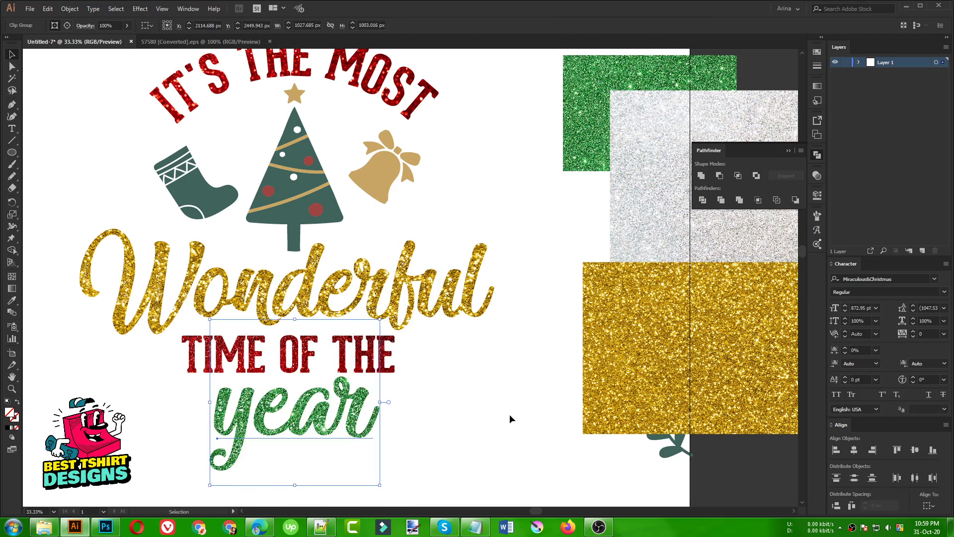
{"action": "left_click", "coordinate": [510, 416]}
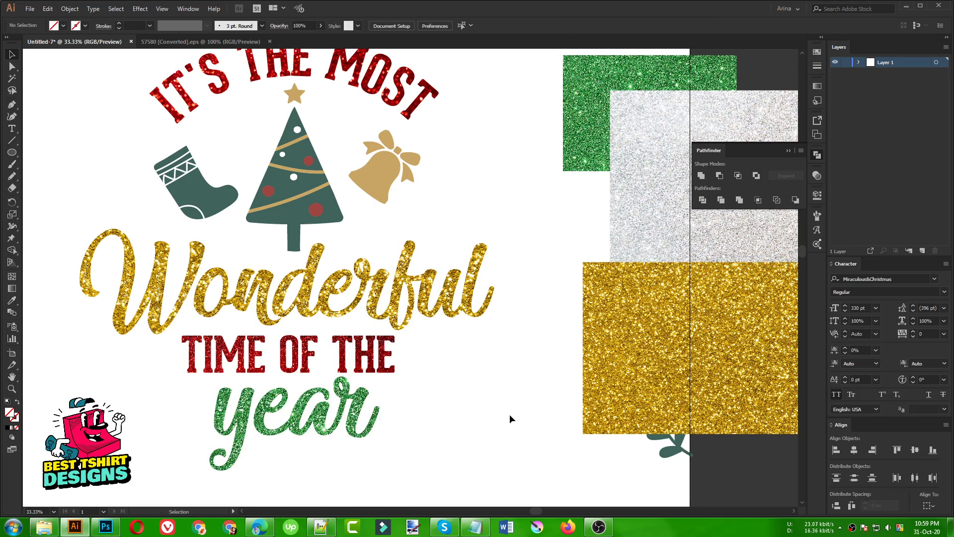
Delete the cream background rectangle in the 57580 [Converted].eps document.
{"action": "left_click", "coordinate": [200, 41]}
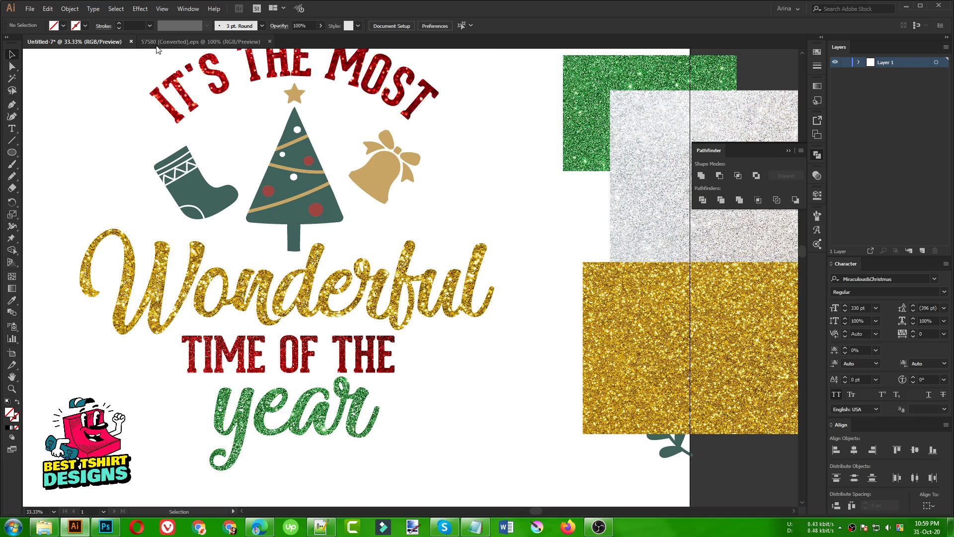
{"action": "double_click", "coordinate": [309, 350]}
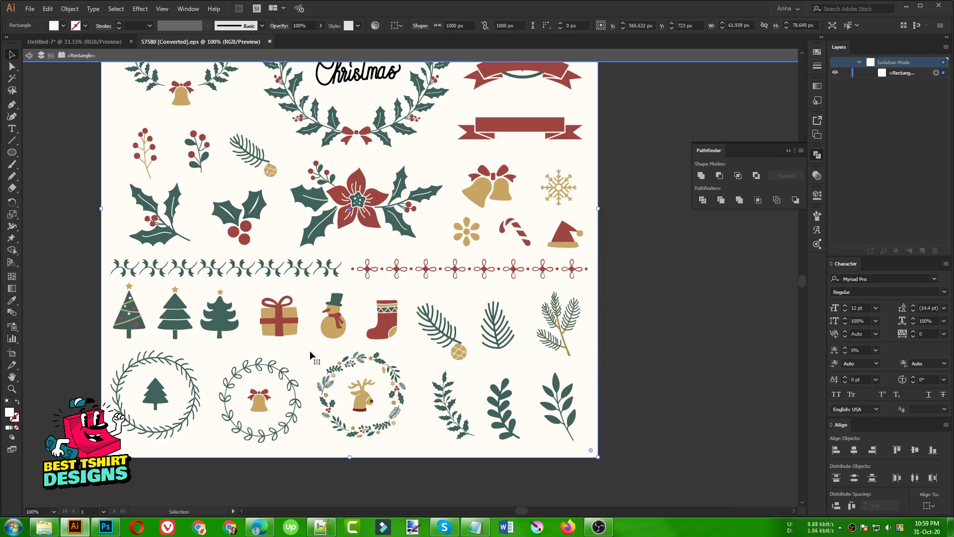
{"action": "key", "text": "Escape"}
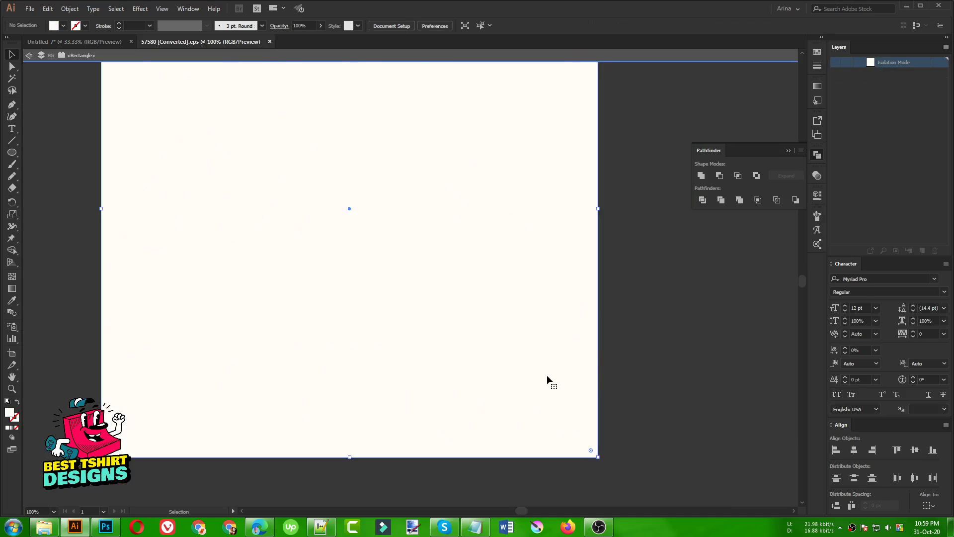
Copy the round-leaved branch into the T-shirt design, enlarge and tilt it beside the start of "year", and duplicate it on the word's other side.
{"action": "left_click", "coordinate": [501, 420]}
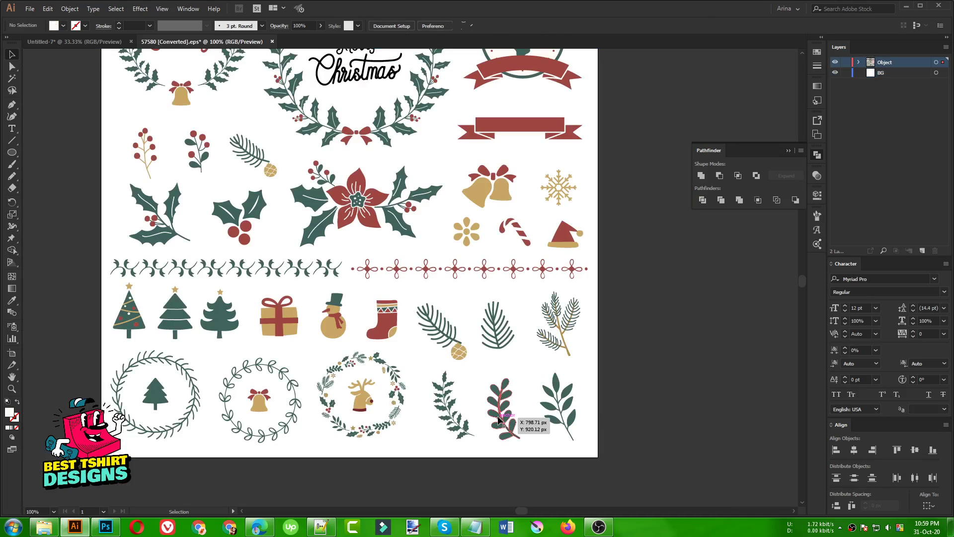
{"action": "left_click", "coordinate": [72, 42]}
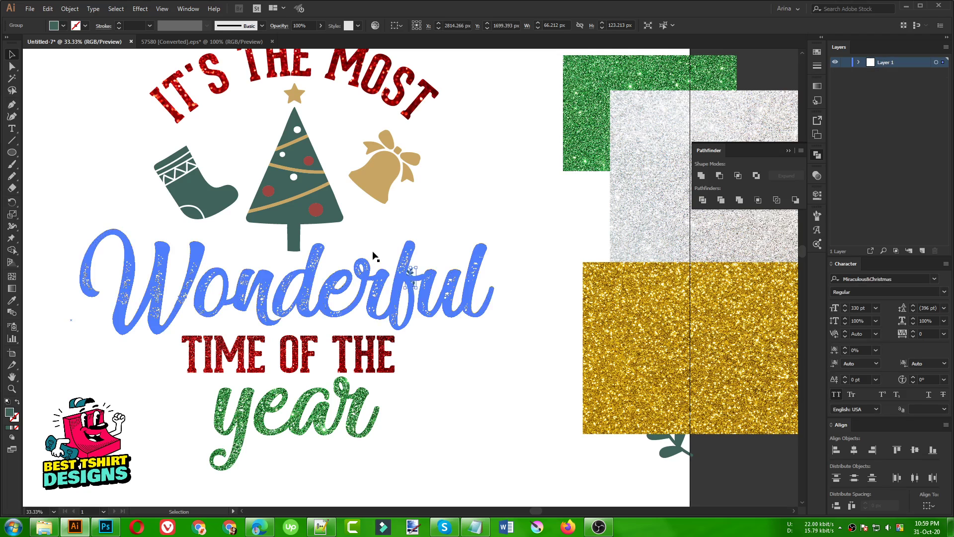
{"action": "key", "text": "ctrl+v"}
{"action": "left_click_drag", "start_coordinate": [423, 290], "coordinate": [204, 443]}
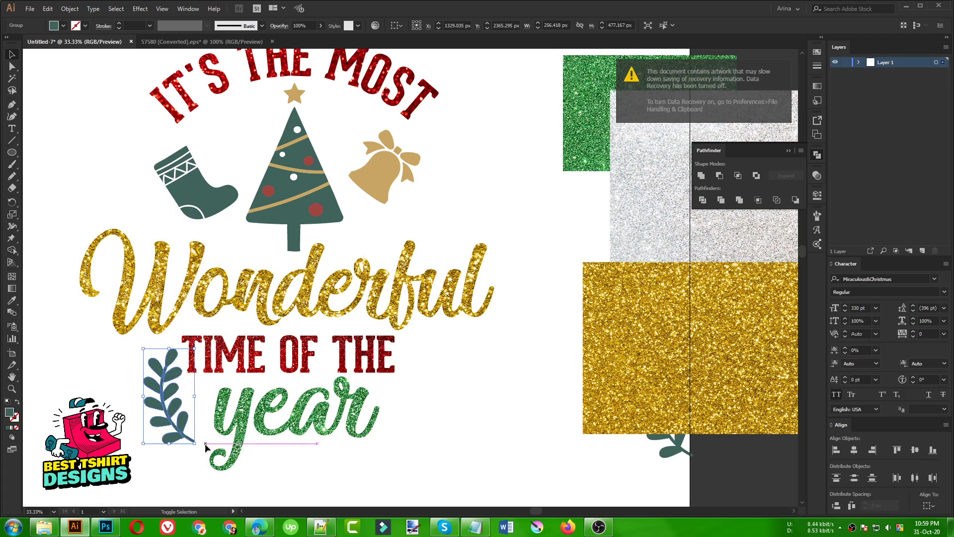
{"action": "left_click_drag", "start_coordinate": [199, 402], "coordinate": [442, 414]}
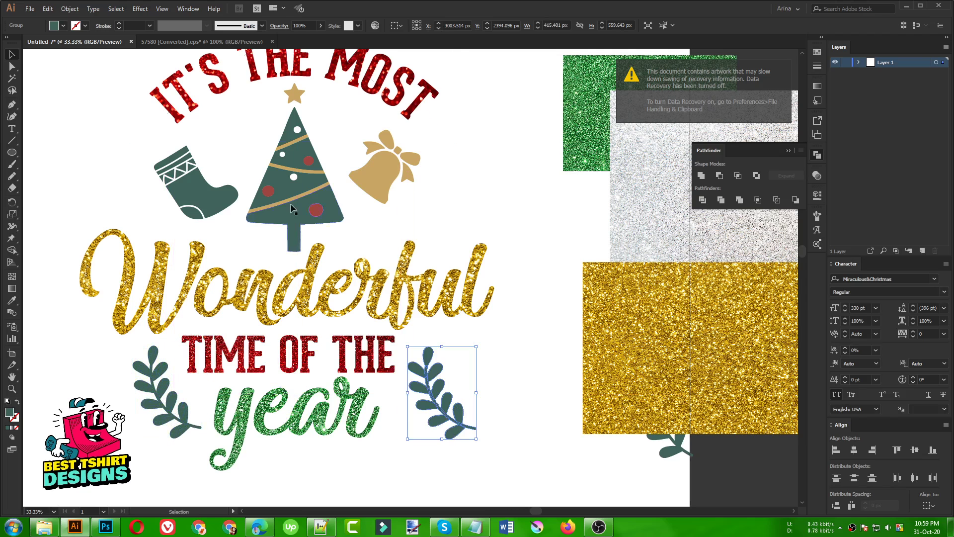
Copy a holly branch from the small "Merry Christmas" wreath in 57580 [Converted].eps and paste it into the T-shirt design.
{"action": "left_click", "coordinate": [172, 42]}
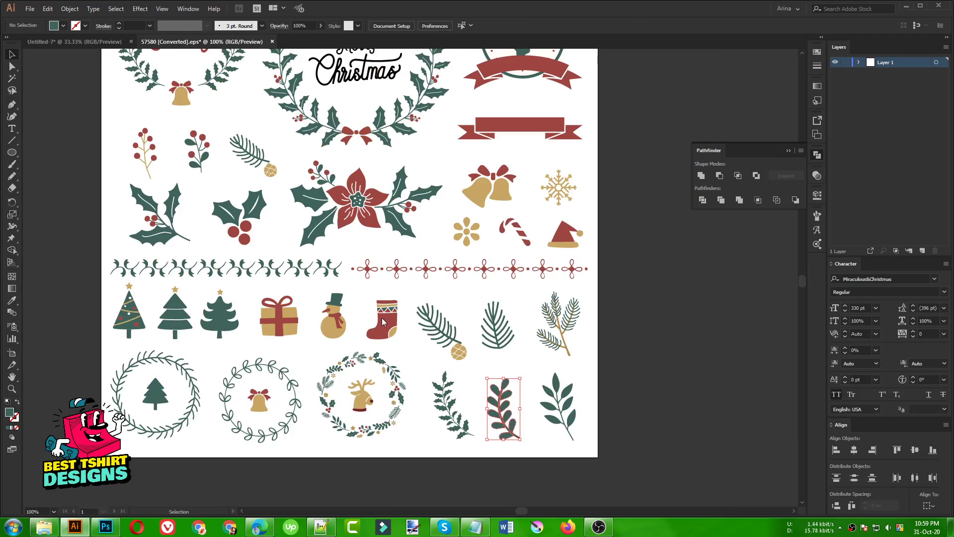
{"action": "scroll", "coordinate": [410, 356], "scroll_direction": "up", "scroll_amount": 3}
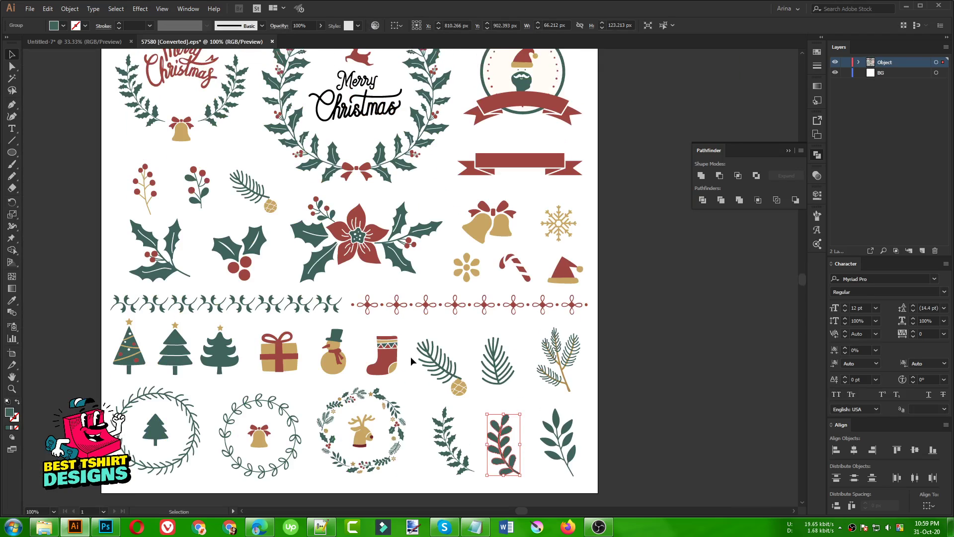
{"action": "scroll", "coordinate": [214, 224], "scroll_direction": "up", "scroll_amount": 1}
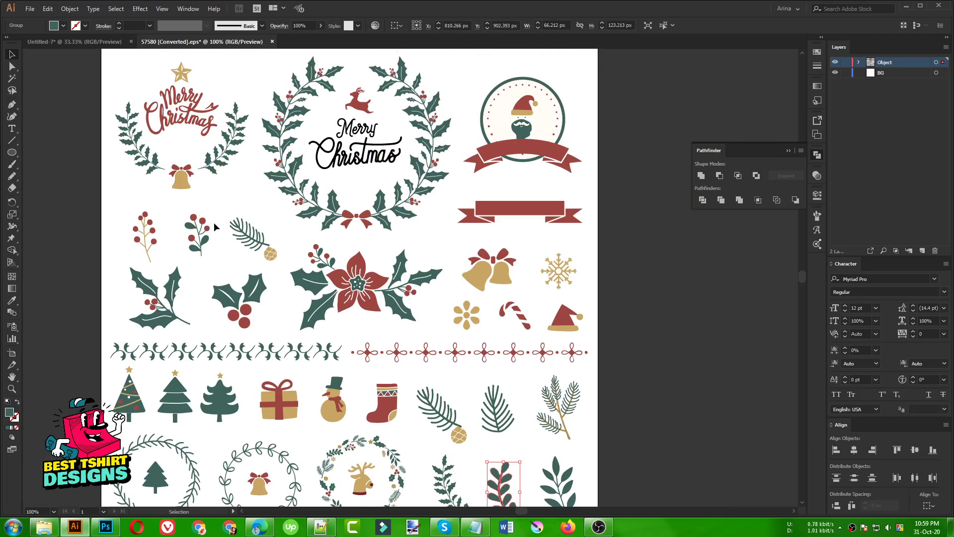
{"action": "double_click", "coordinate": [224, 162]}
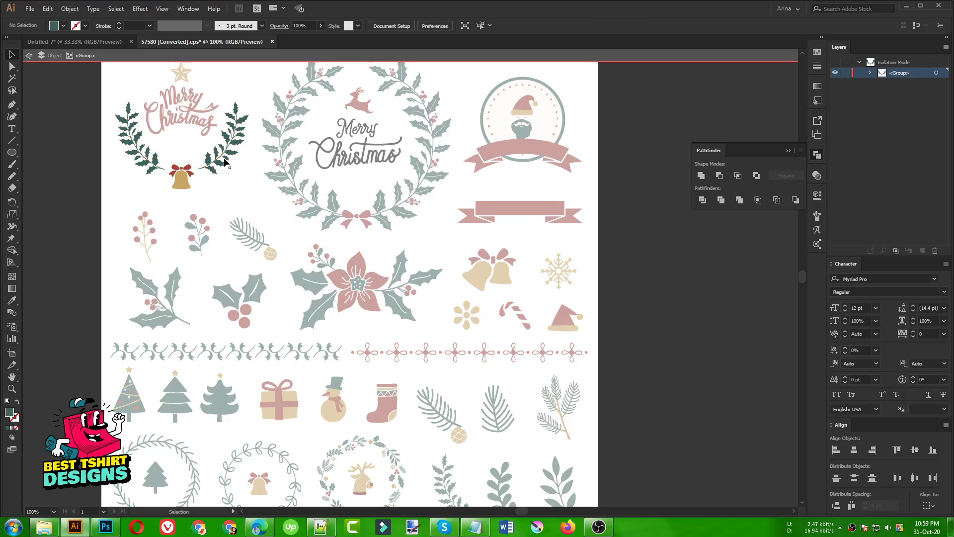
{"action": "left_click", "coordinate": [79, 41]}
{"action": "double_click", "coordinate": [503, 334]}
{"action": "double_click", "coordinate": [484, 313]}
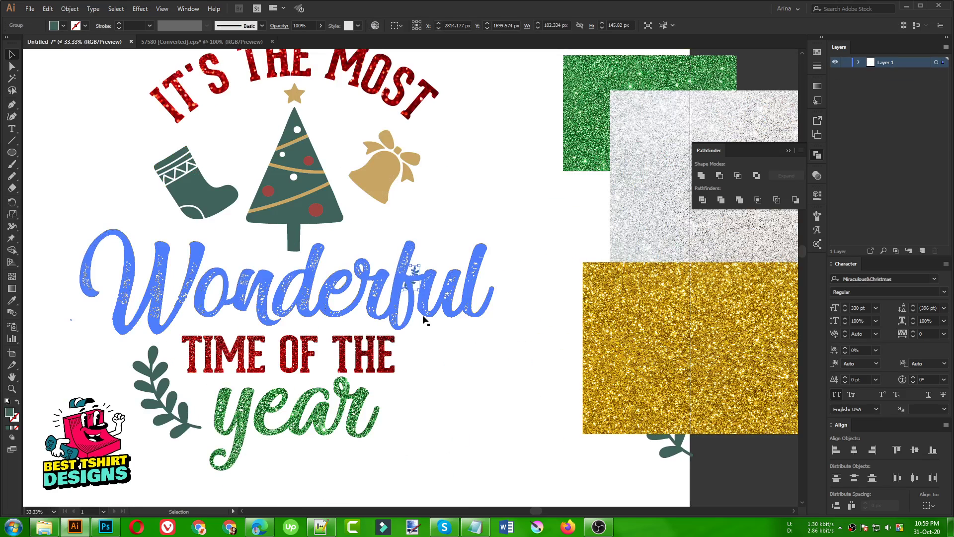
Place the holly branch just after the word "year", enlarged to about 419 by 751 px.
{"action": "left_click_drag", "start_coordinate": [421, 292], "coordinate": [427, 439]}
{"action": "left_click_drag", "start_coordinate": [459, 406], "coordinate": [436, 396]}
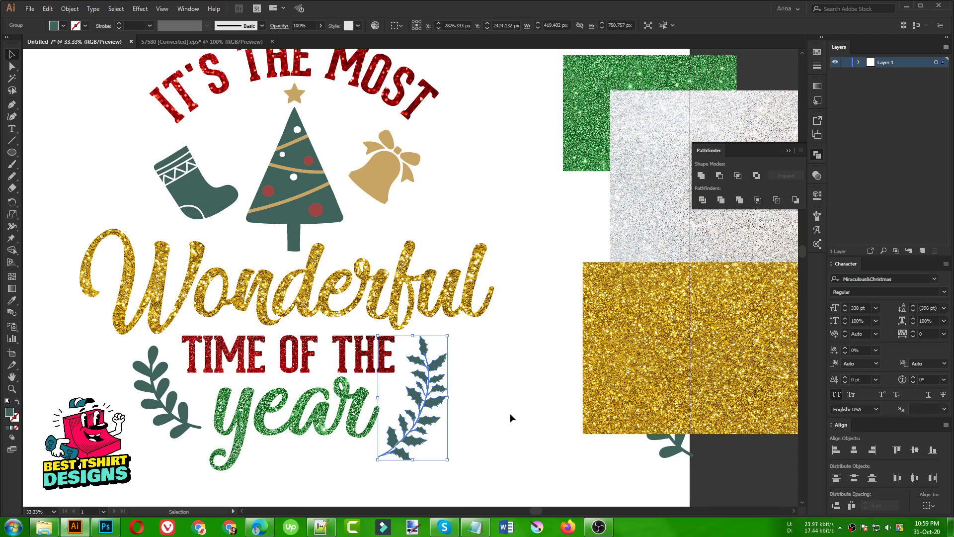
{"action": "left_click", "coordinate": [512, 417]}
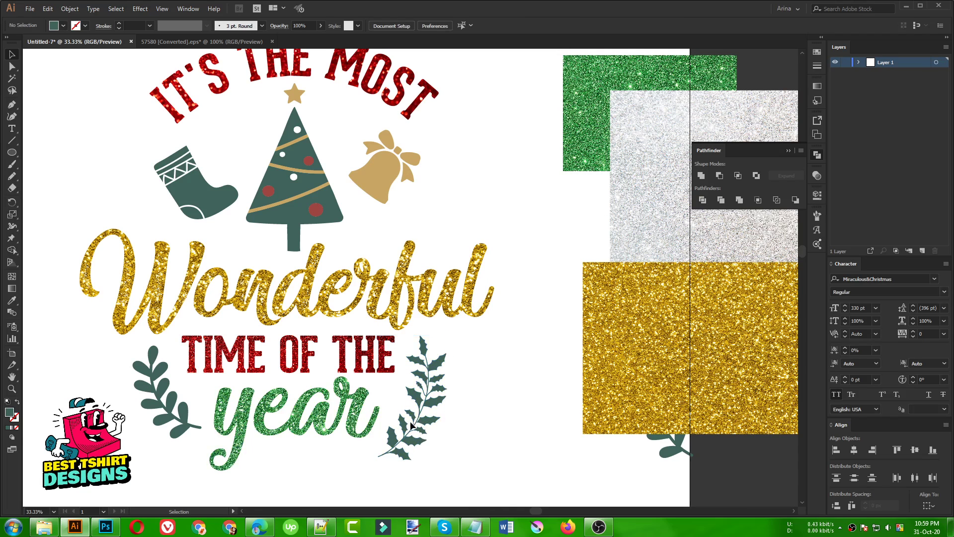
Relink the green glitter inside the "year" clipping mask to the high-angle-view-shiny-silver-colored-glitter-background image from the 22 Christmas folder.
{"action": "left_click", "coordinate": [427, 416]}
{"action": "left_click", "coordinate": [202, 424], "text": "shift"}
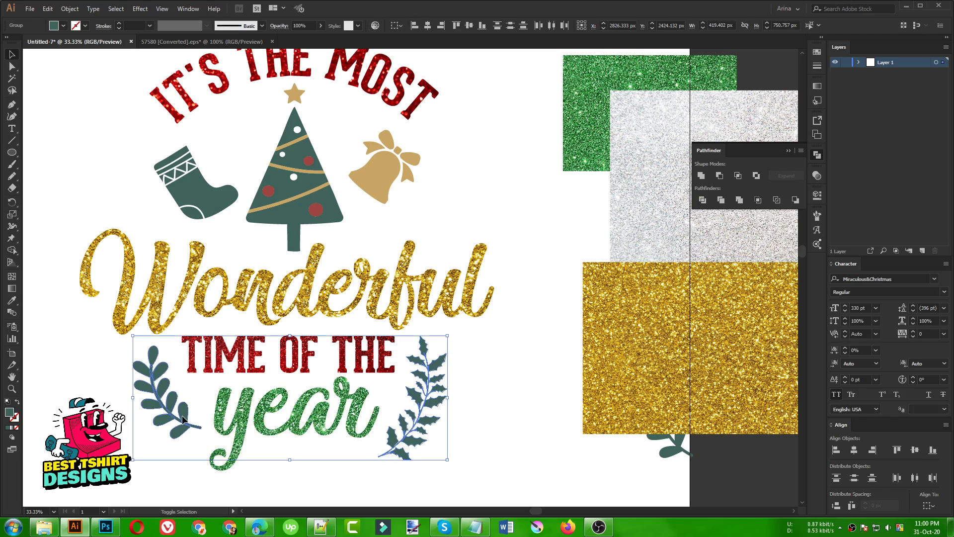
{"action": "left_click", "coordinate": [340, 421]}
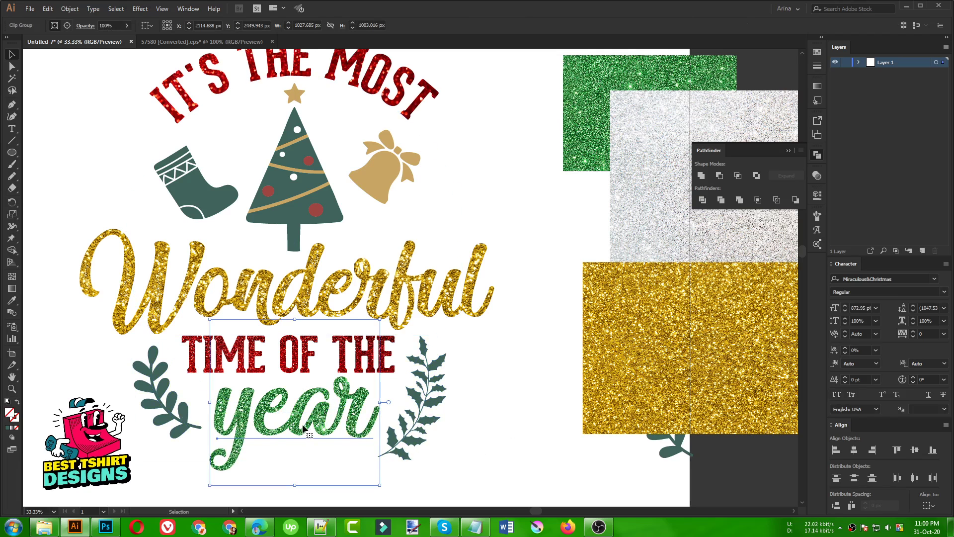
{"action": "left_click", "coordinate": [68, 26]}
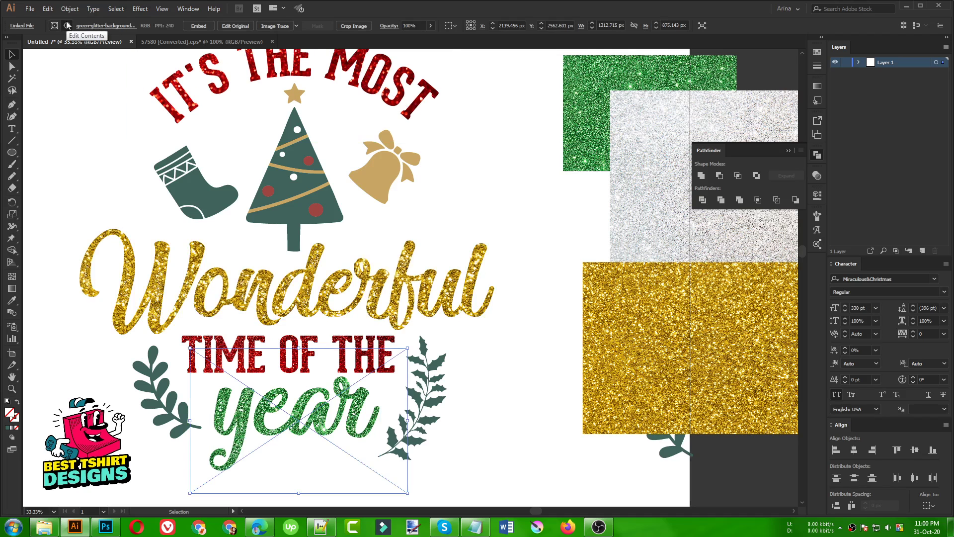
{"action": "left_click", "coordinate": [26, 26]}
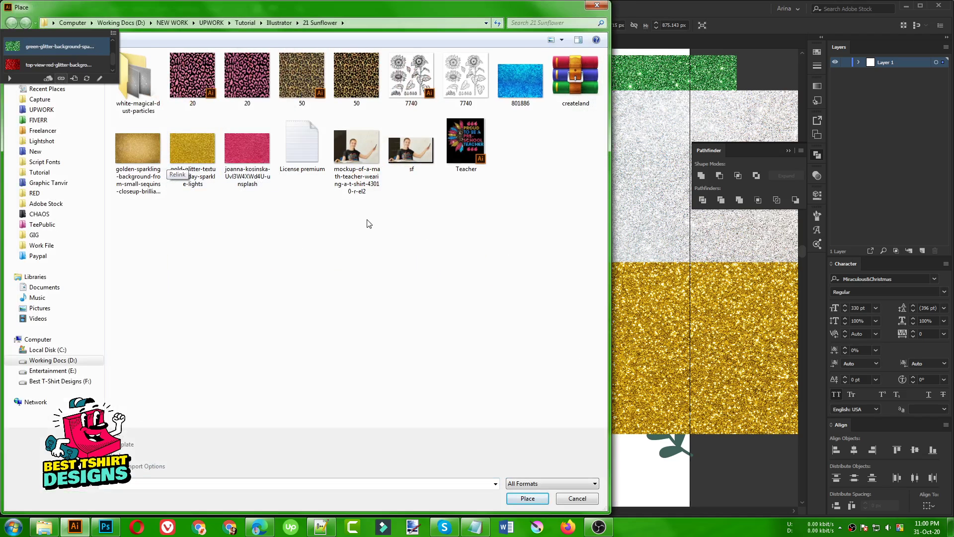
{"action": "key", "text": "alt+Up"}
{"action": "double_click", "coordinate": [302, 199]}
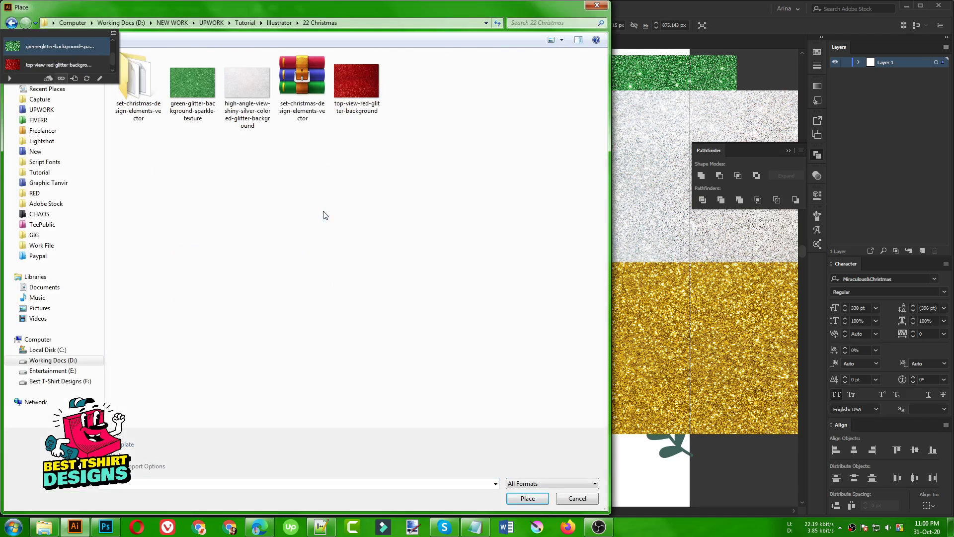
{"action": "double_click", "coordinate": [246, 82]}
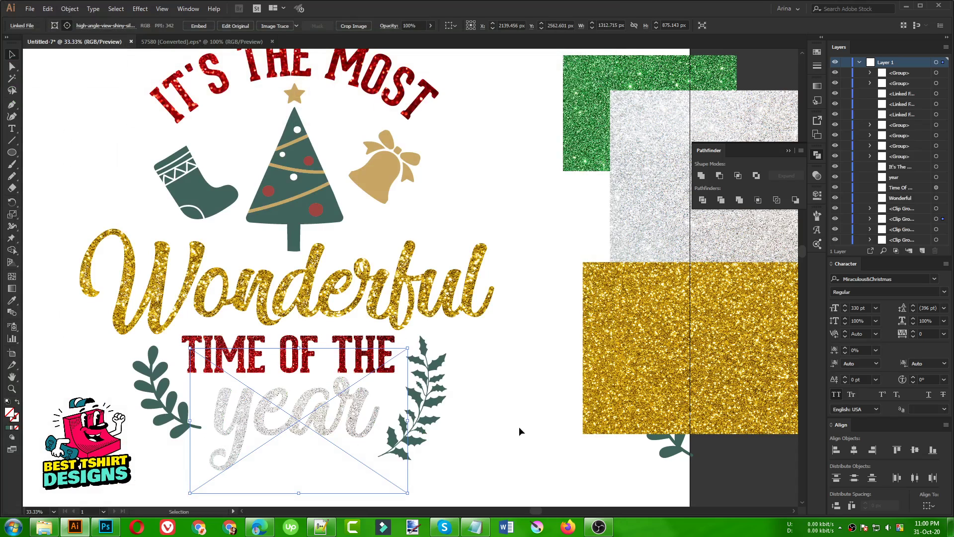
Unite the two leaf branches on either side of "year" and convert them into a single compound path.
{"action": "left_click", "coordinate": [437, 407]}
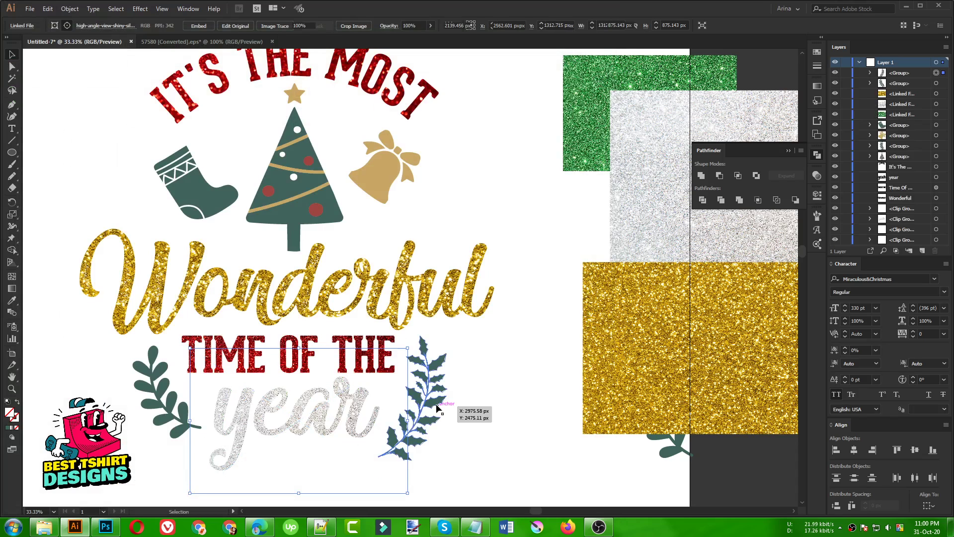
{"action": "left_click", "coordinate": [175, 405], "text": "shift"}
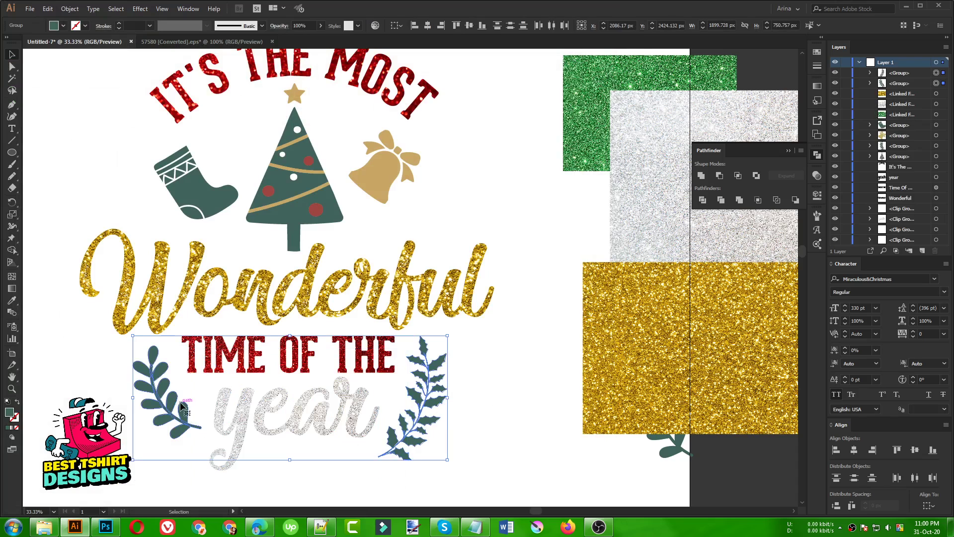
{"action": "left_click", "coordinate": [701, 175]}
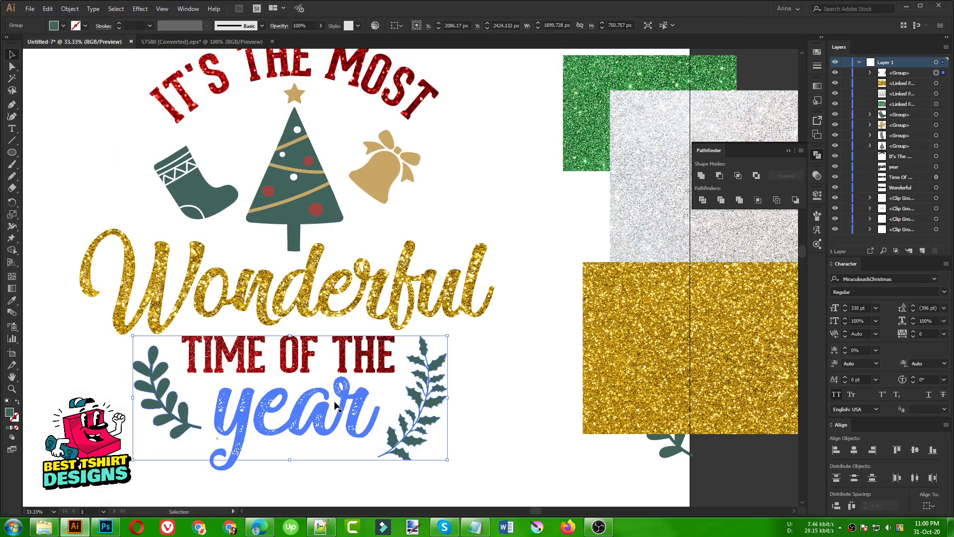
{"action": "left_click", "coordinate": [70, 8]}
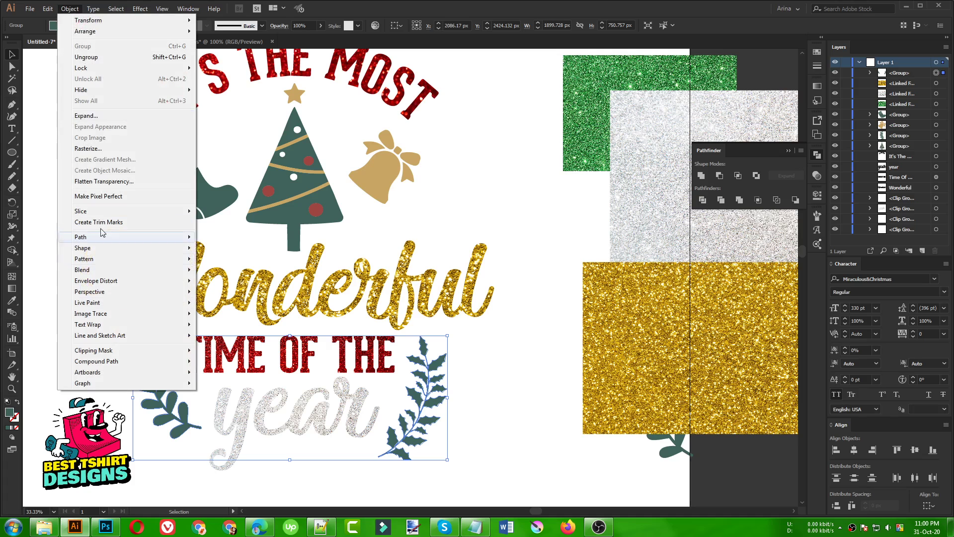
{"action": "mouse_move", "coordinate": [171, 361]}
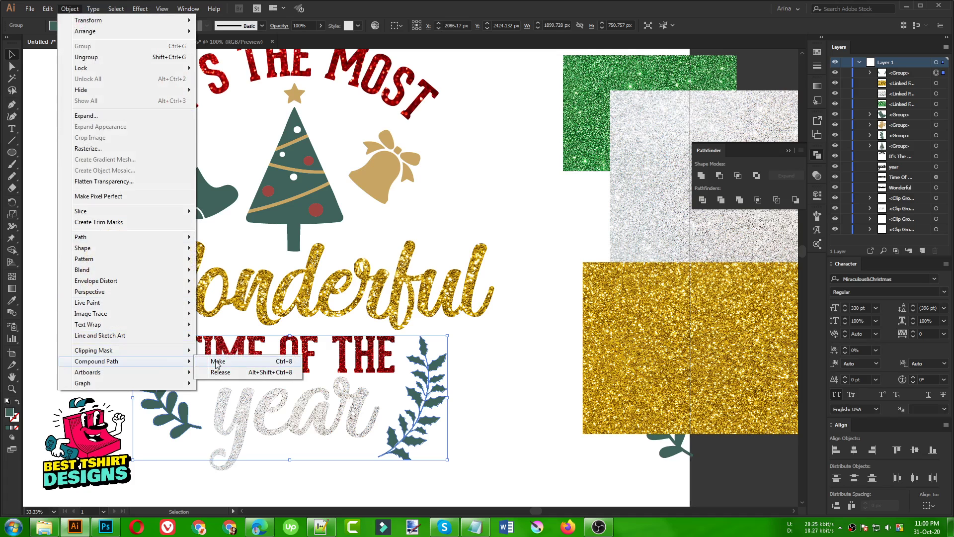
{"action": "left_click", "coordinate": [281, 363]}
{"action": "key", "text": "ctrl+7"}
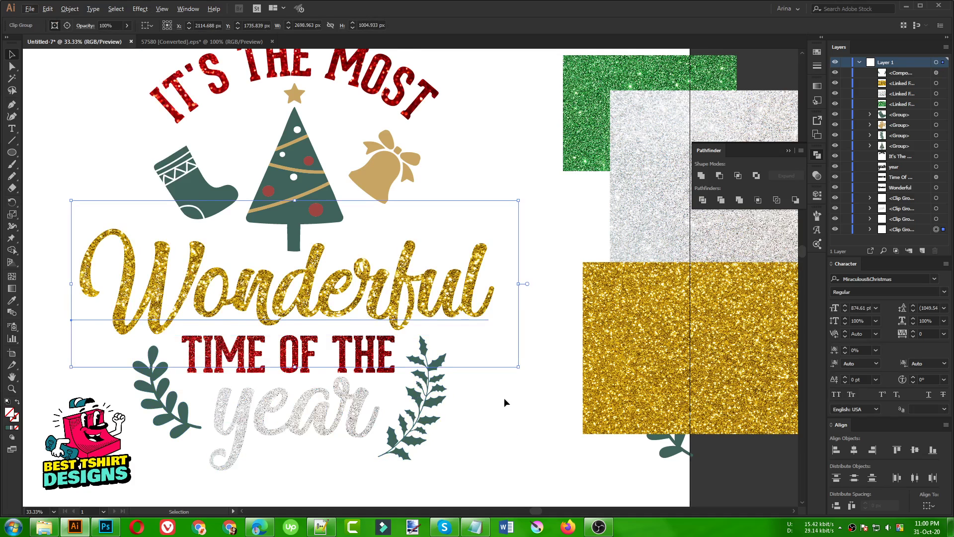
Duplicate the green glitter image over the two branches and enlarge the copy to about 2161 by 1441 px.
{"action": "scroll", "coordinate": [504, 399], "scroll_direction": "down", "scroll_amount": 1}
{"action": "left_click", "coordinate": [533, 415]}
{"action": "scroll", "coordinate": [315, 371], "scroll_direction": "down", "scroll_amount": 1}
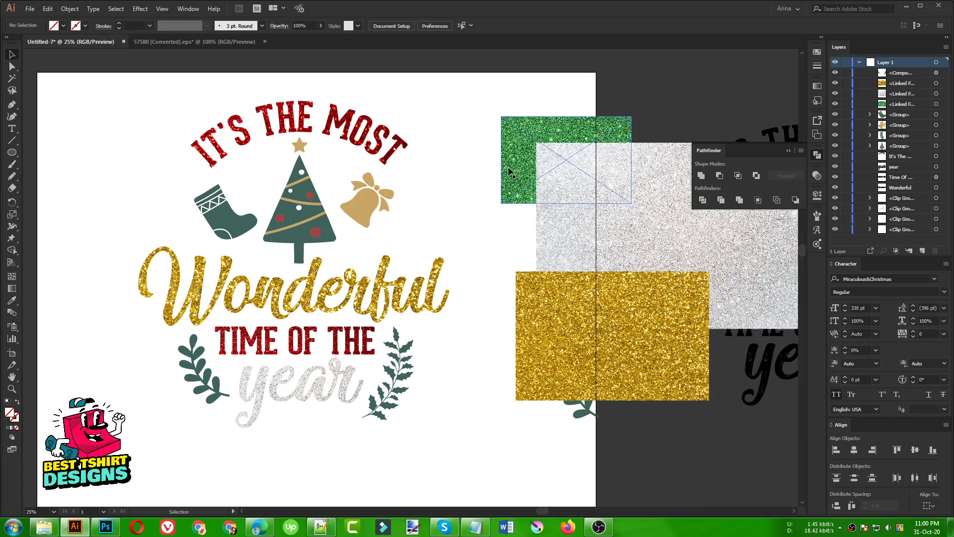
{"action": "left_click_drag", "start_coordinate": [511, 173], "coordinate": [171, 372]}
{"action": "left_click_drag", "start_coordinate": [291, 406], "coordinate": [497, 494]}
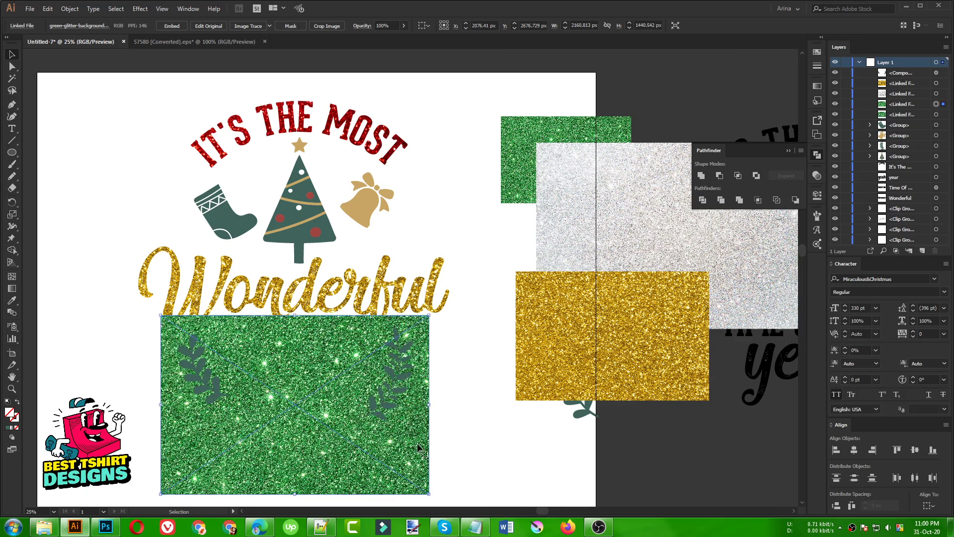
{"action": "left_click_drag", "start_coordinate": [417, 445], "coordinate": [417, 431]}
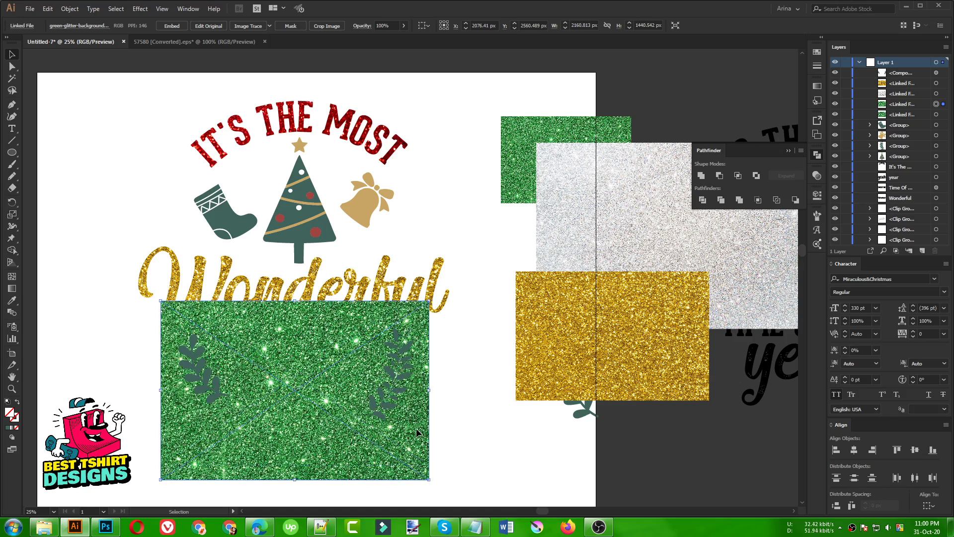
Make a clipping mask from the branch compound path and the enlarged green glitter copy.
{"action": "left_click", "coordinate": [403, 393]}
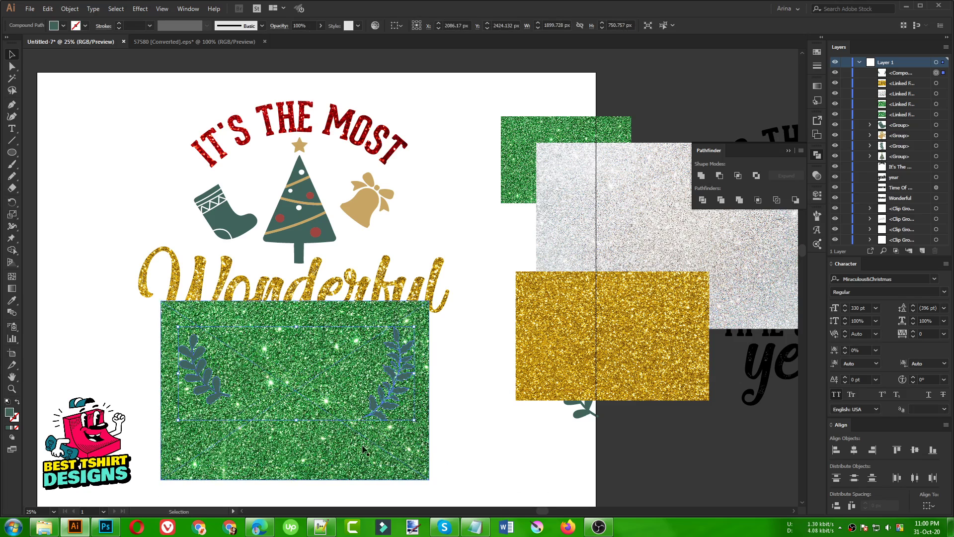
{"action": "scroll", "coordinate": [186, 412], "scroll_direction": "up", "scroll_amount": 1}
{"action": "scroll", "coordinate": [527, 420], "scroll_direction": "down", "scroll_amount": 1}
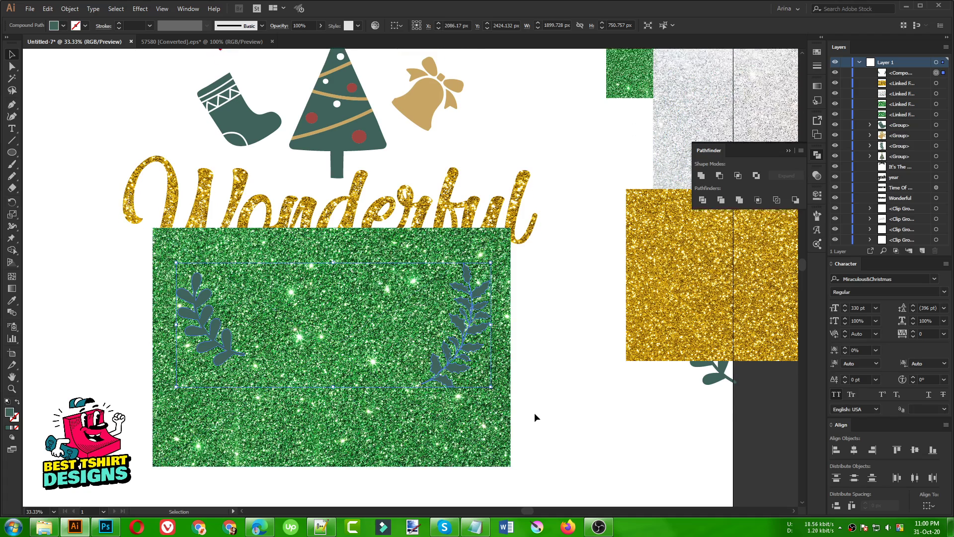
{"action": "left_click", "coordinate": [535, 413]}
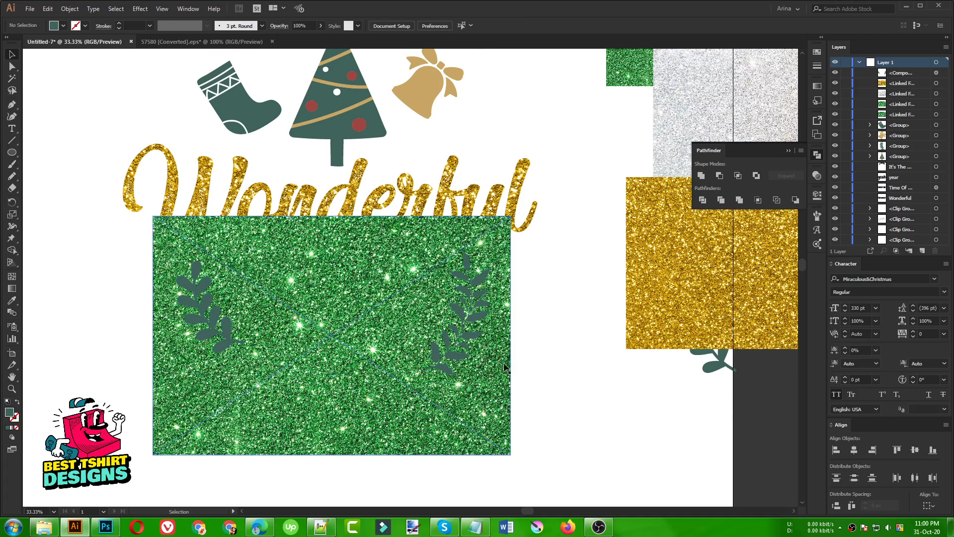
{"action": "left_click", "coordinate": [504, 394]}
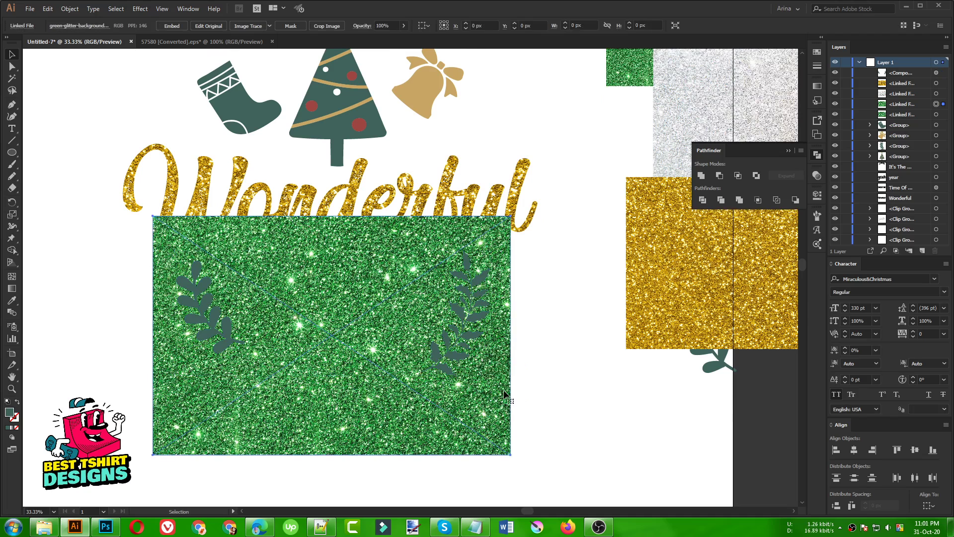
{"action": "left_click", "coordinate": [457, 360], "text": "shift"}
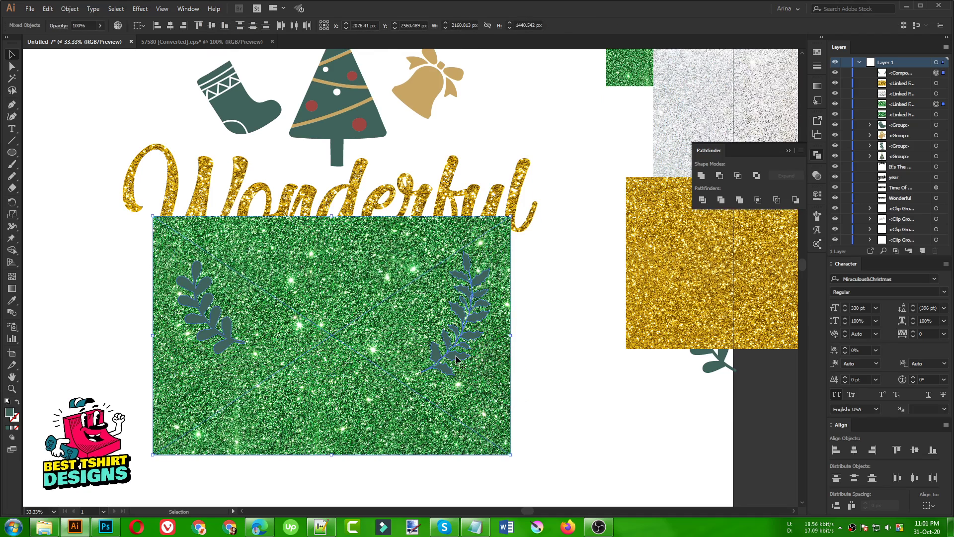
{"action": "right_click", "coordinate": [459, 342]}
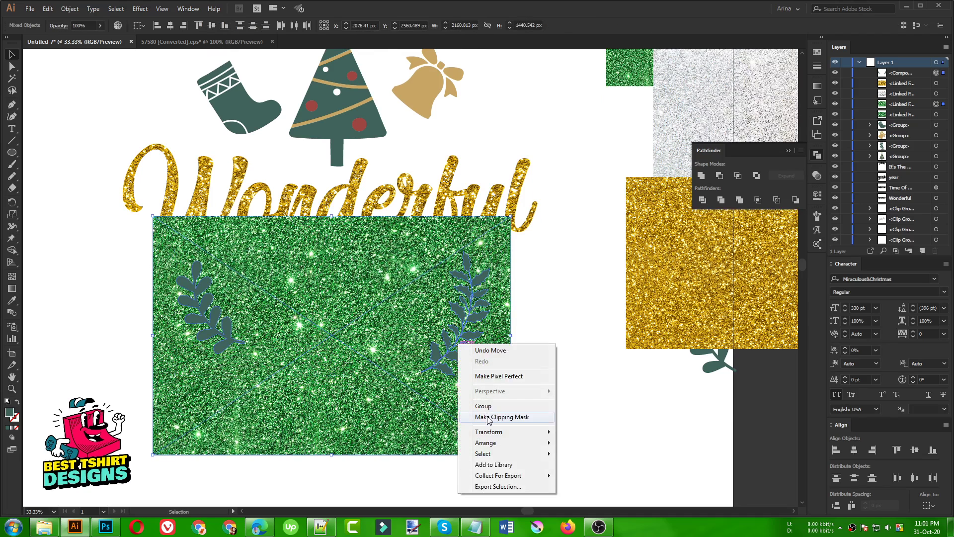
{"action": "left_click", "coordinate": [522, 417]}
{"action": "left_click", "coordinate": [471, 451]}
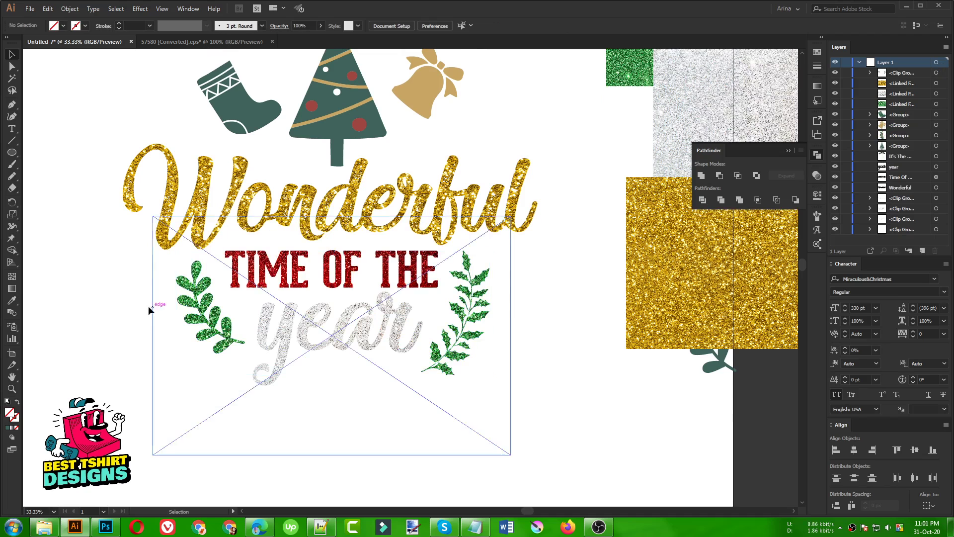
Duplicate the gold glitter image over the bell, then cut the copy and paste it in back.
{"action": "scroll", "coordinate": [323, 390], "scroll_direction": "down", "scroll_amount": 1}
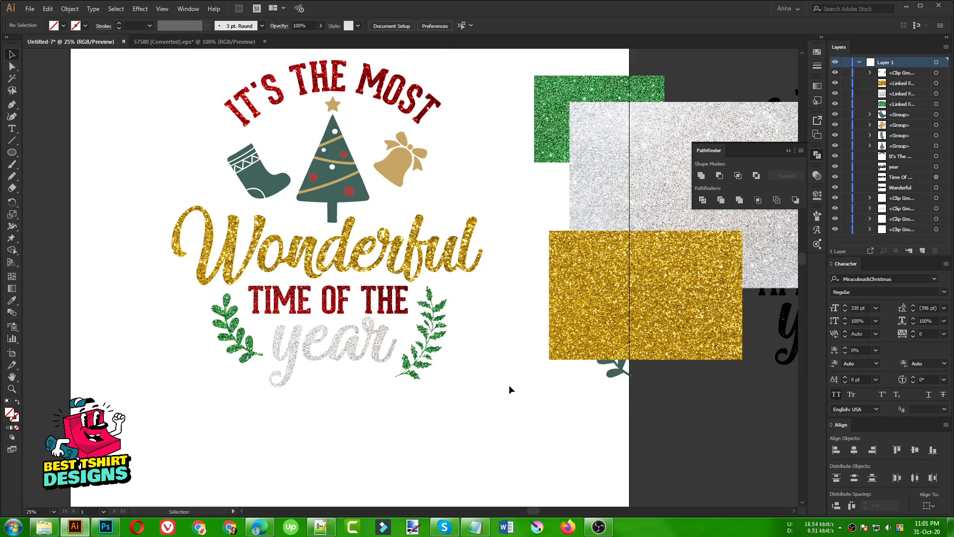
{"action": "scroll", "coordinate": [526, 383], "scroll_direction": "up", "scroll_amount": 3}
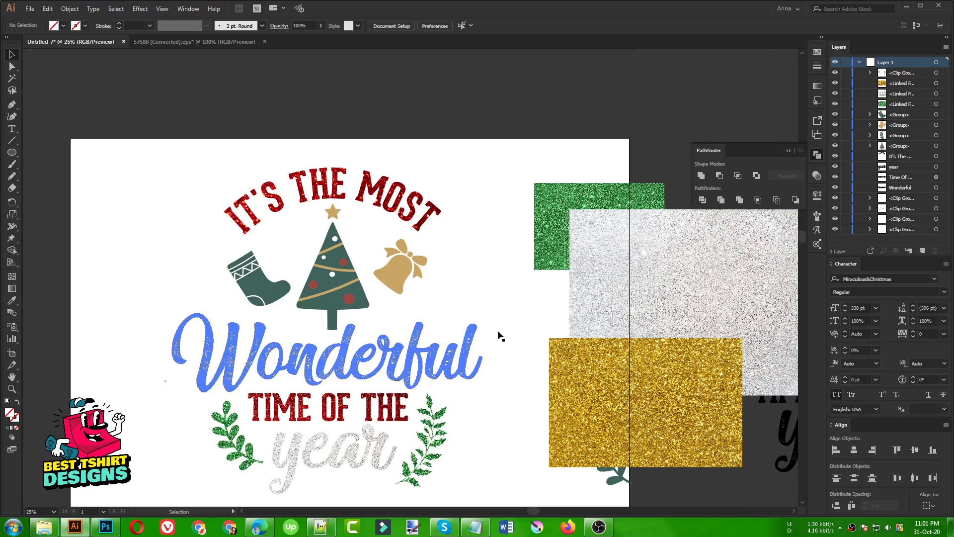
{"action": "left_click", "coordinate": [397, 281]}
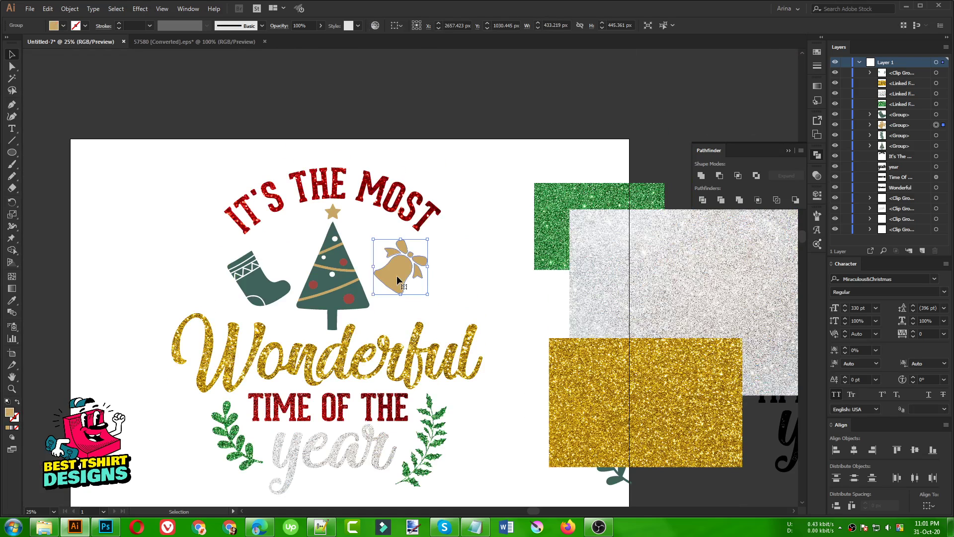
{"action": "left_click_drag", "start_coordinate": [570, 383], "coordinate": [361, 247]}
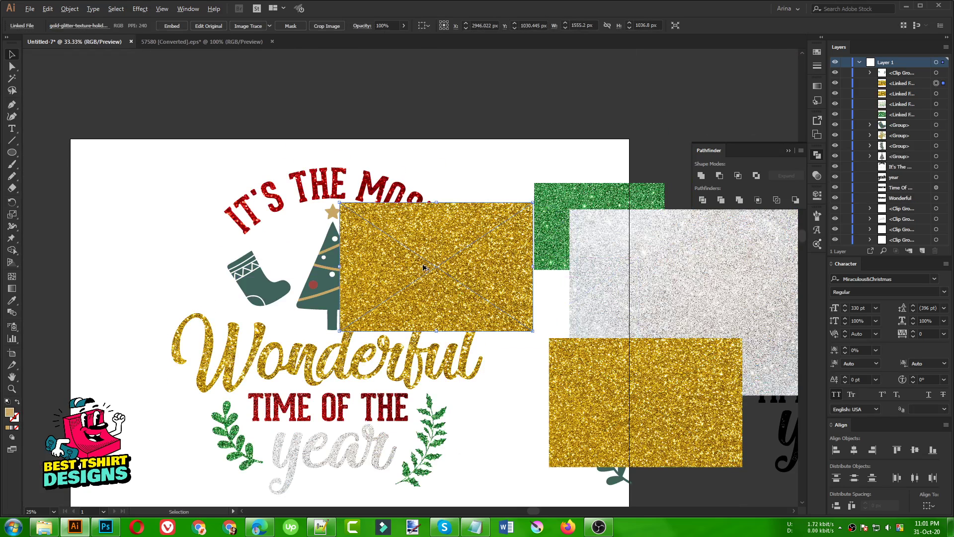
{"action": "scroll", "coordinate": [424, 268], "scroll_direction": "up", "scroll_amount": 2}
{"action": "key", "text": "Delete"}
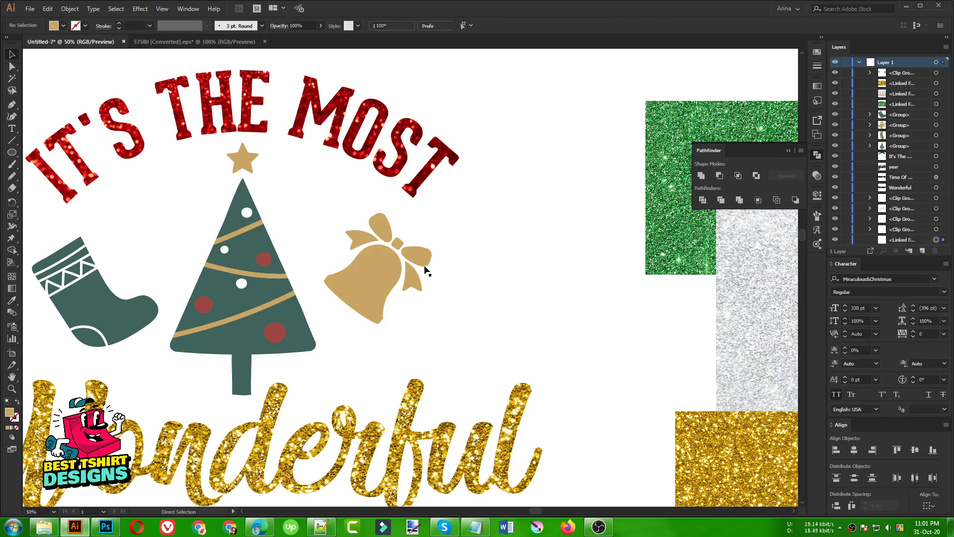
{"action": "key", "text": "ctrl+z"}
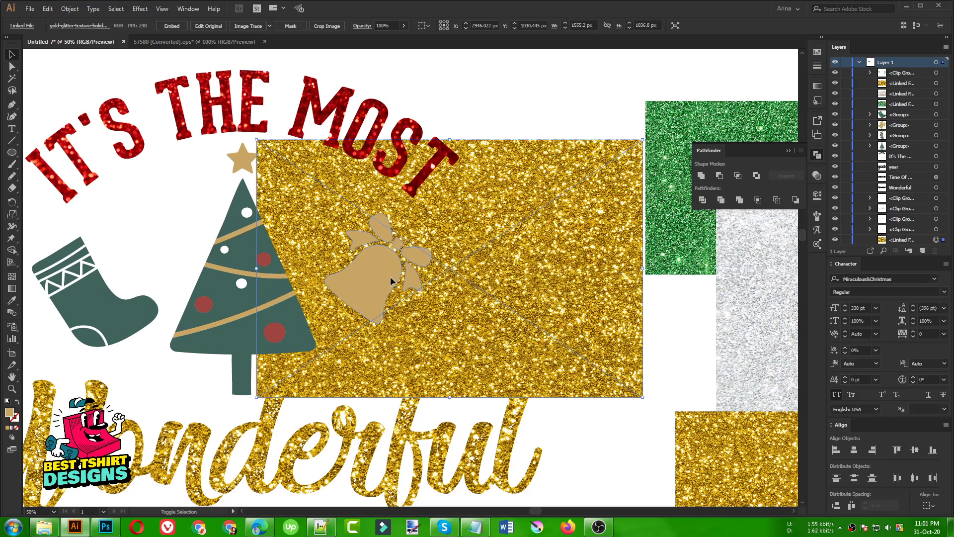
Try to make a clipping mask from the grouped bell and the gold glitter copy behind it.
{"action": "left_click", "coordinate": [391, 278], "text": "shift"}
{"action": "right_click", "coordinate": [391, 278]}
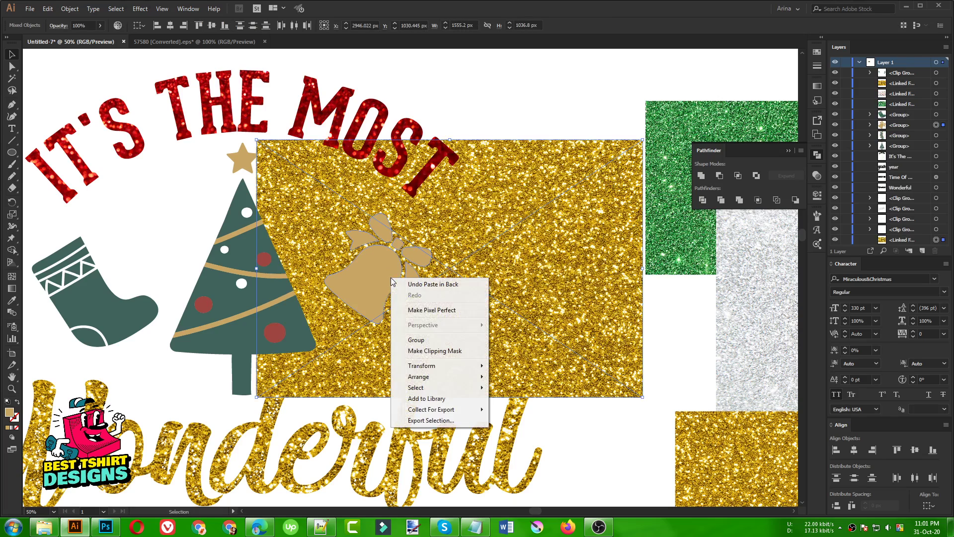
{"action": "left_click", "coordinate": [422, 351]}
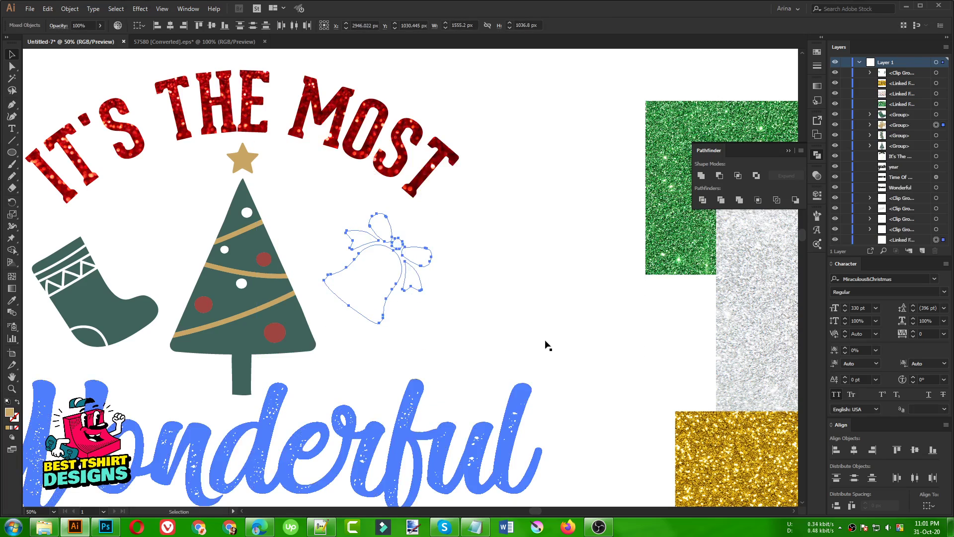
{"action": "key", "text": "ctrl+z"}
{"action": "key", "text": "ctrl+shift+a"}
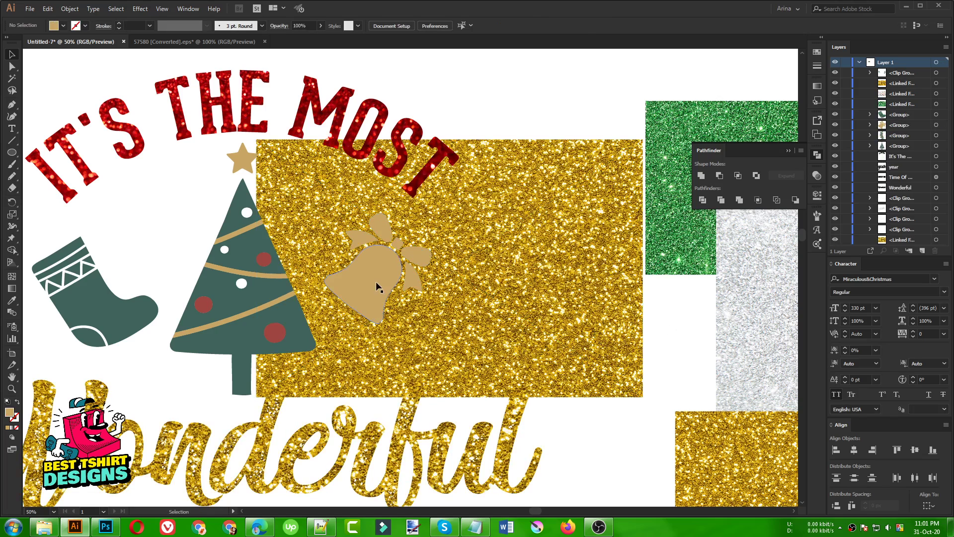
Convert the grouped bell artwork into a compound path.
{"action": "left_click", "coordinate": [376, 286]}
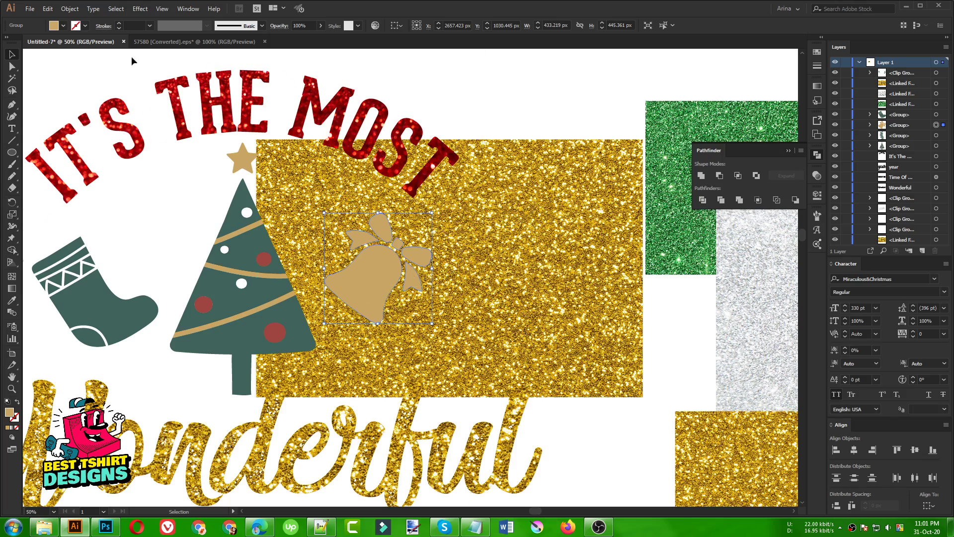
{"action": "left_click", "coordinate": [68, 9]}
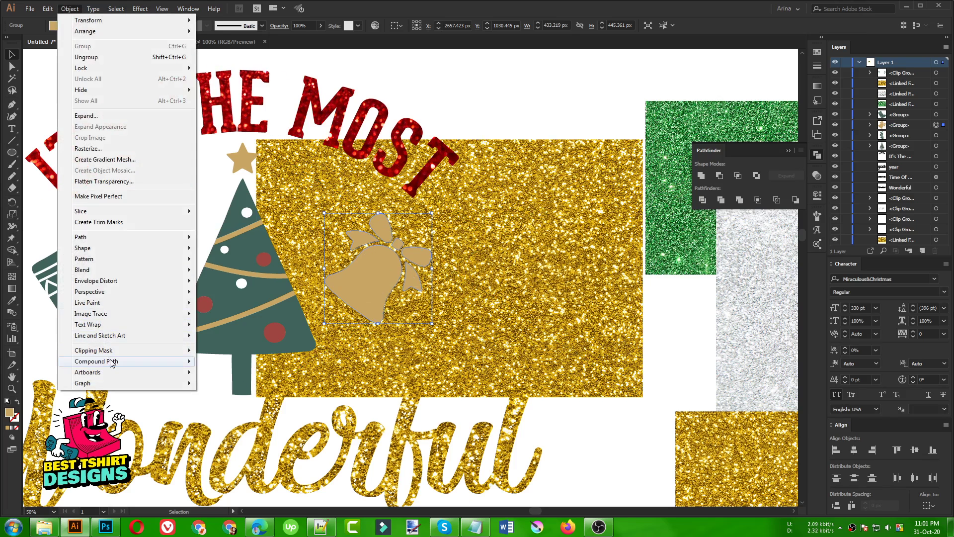
{"action": "mouse_move", "coordinate": [112, 363]}
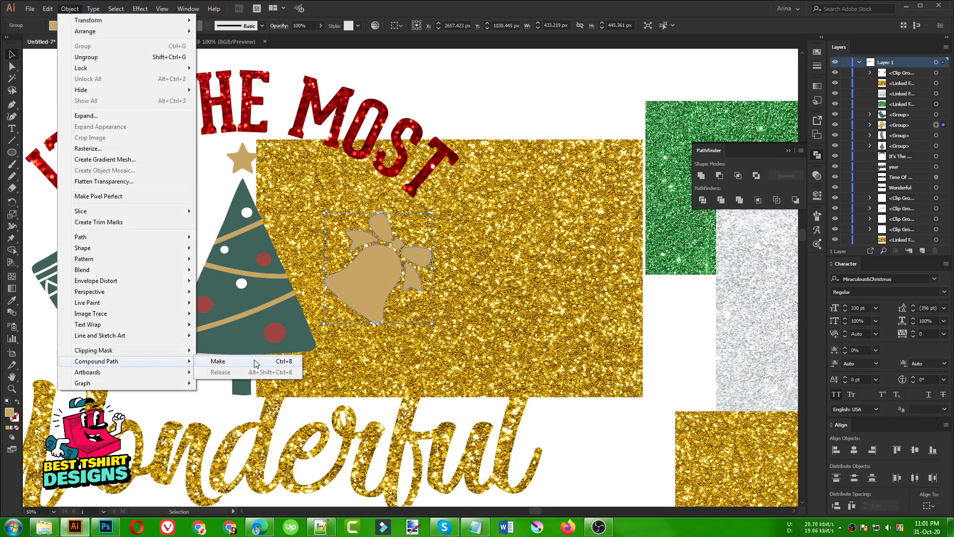
{"action": "left_click", "coordinate": [256, 362]}
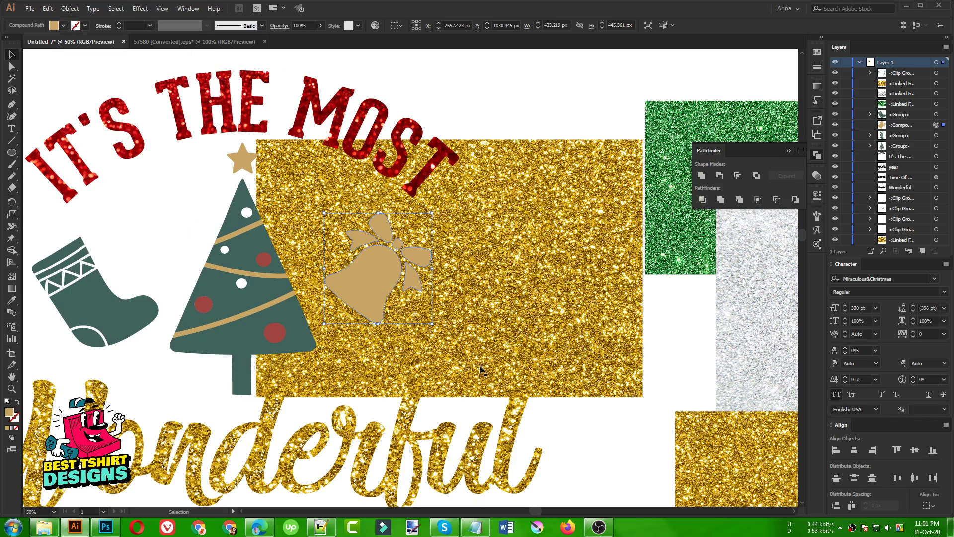
Clip the gold glitter copy to the bell's compound path with a clipping mask.
{"action": "left_click", "coordinate": [576, 264], "text": "shift"}
{"action": "right_click", "coordinate": [410, 268]}
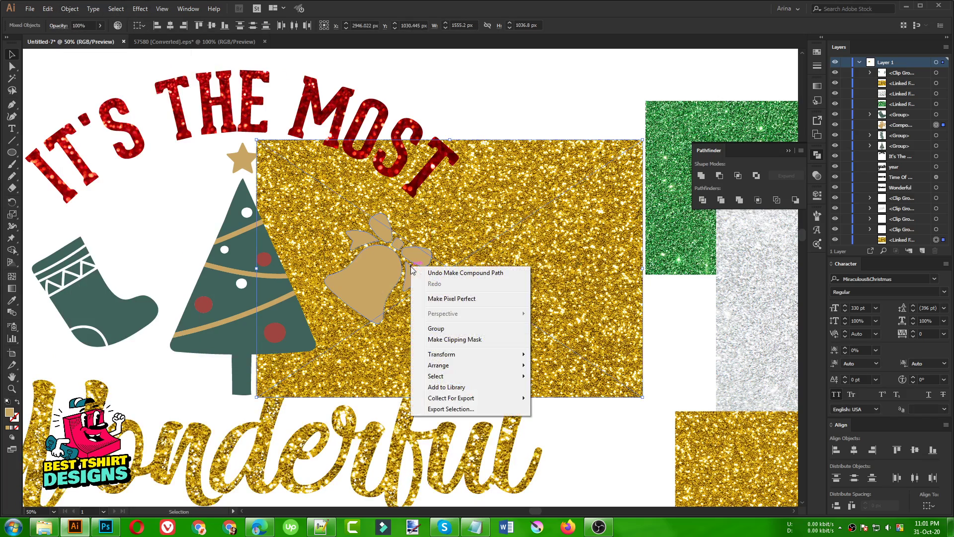
{"action": "left_click", "coordinate": [440, 345]}
{"action": "left_click", "coordinate": [520, 294]}
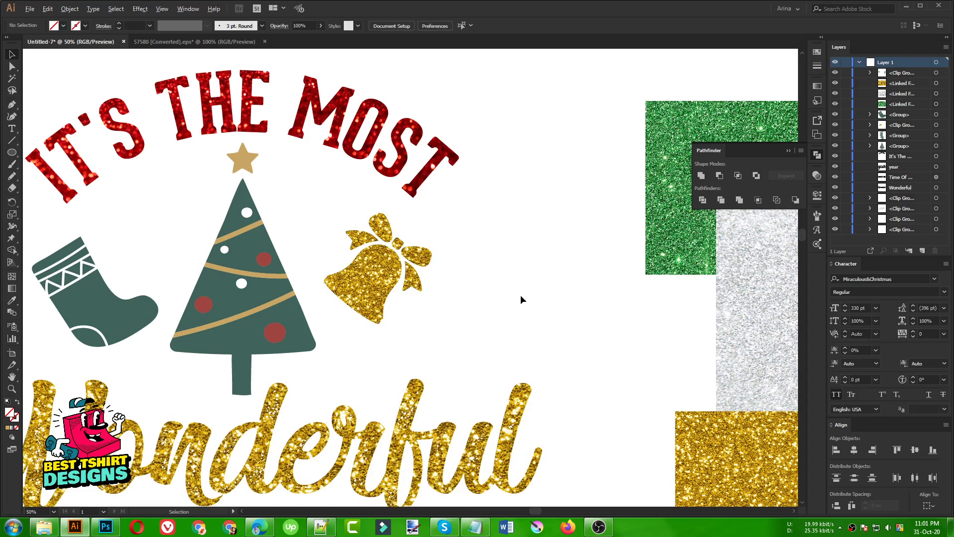
{"action": "scroll", "coordinate": [521, 295], "scroll_direction": "down", "scroll_amount": 1}
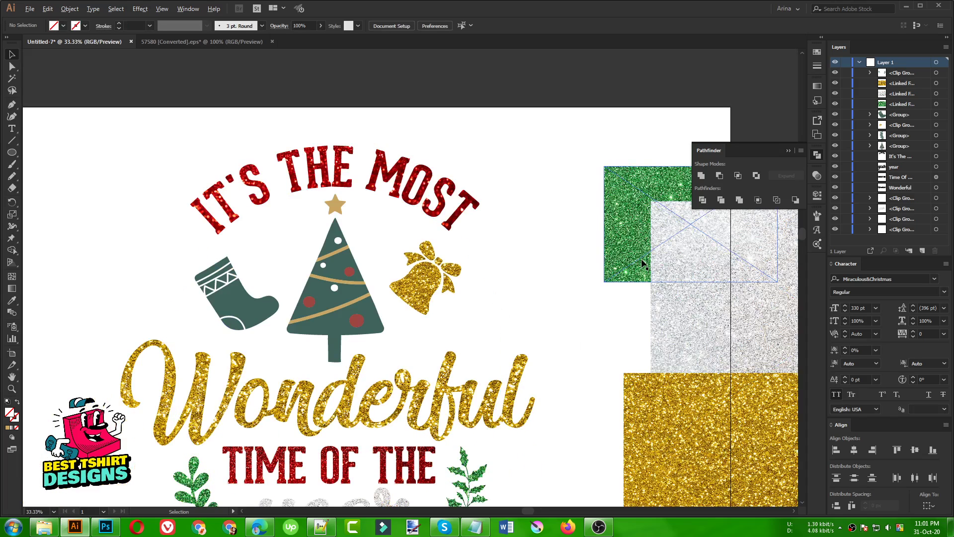
{"action": "left_click_drag", "start_coordinate": [642, 262], "coordinate": [335, 306]}
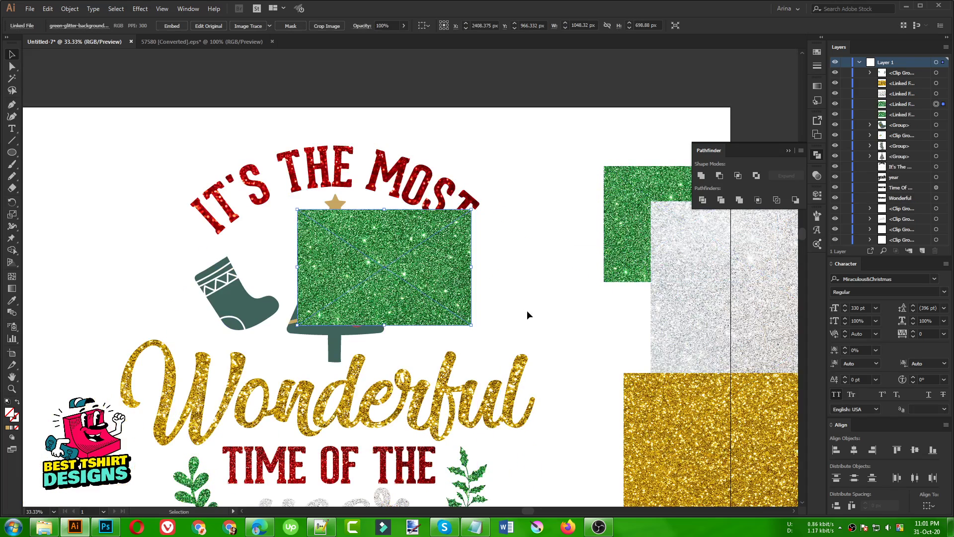
{"action": "key", "text": "Delete"}
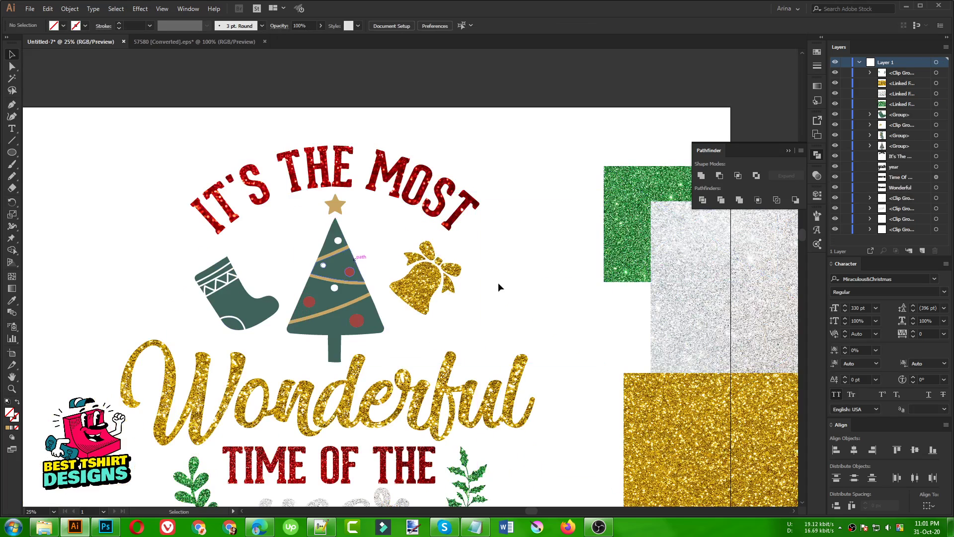
{"action": "key", "text": "ctrl+minus"}
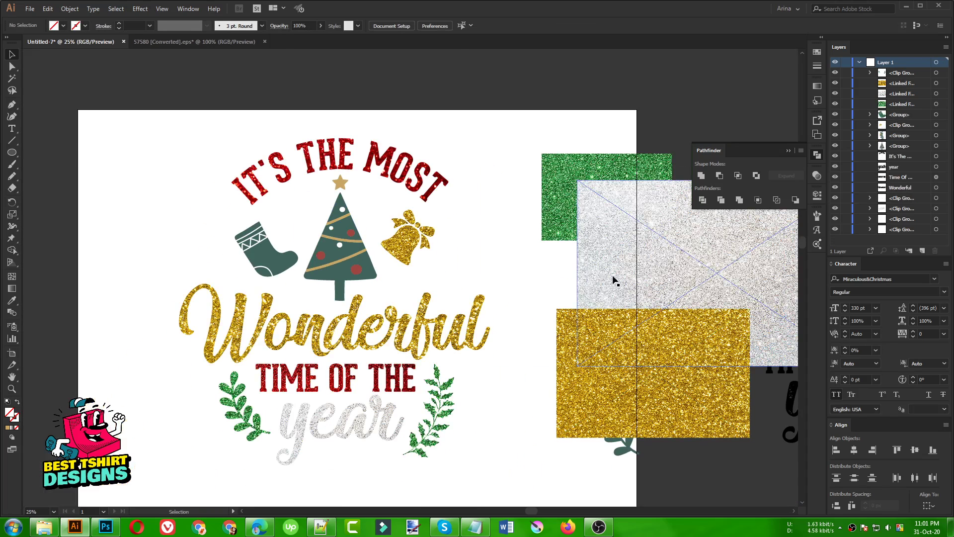
Copy the red glitter image from inside the arched headline's clip group and paste it as a separate image.
{"action": "left_click", "coordinate": [403, 173]}
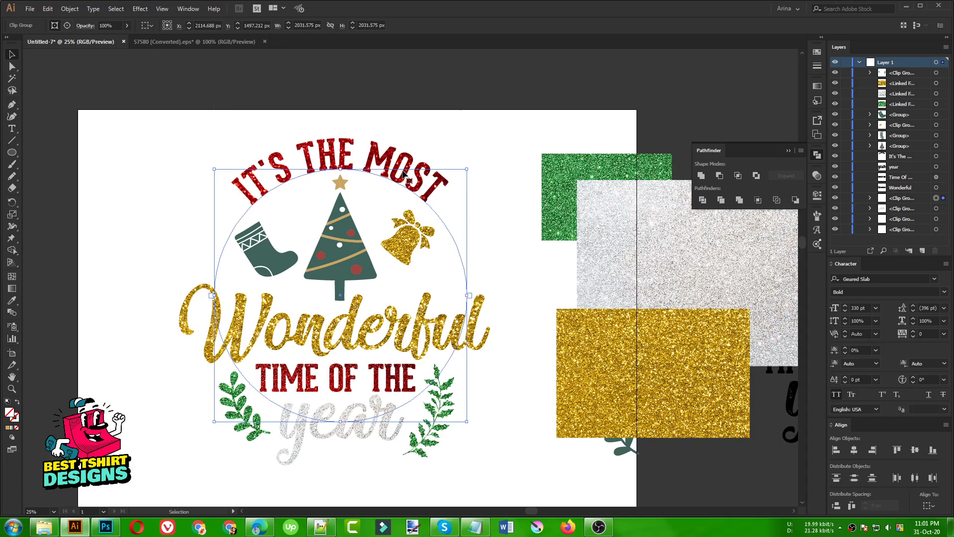
{"action": "left_click", "coordinate": [67, 25]}
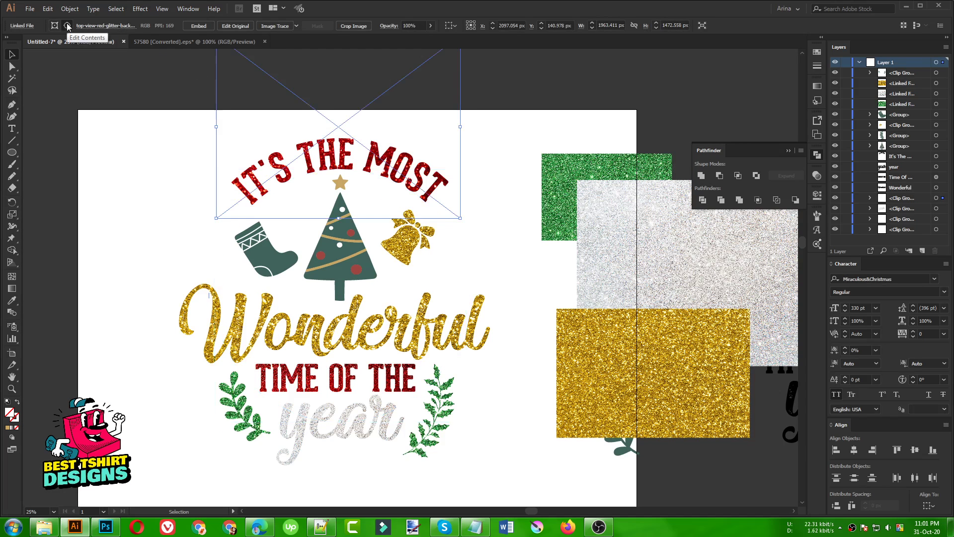
{"action": "scroll", "coordinate": [539, 250], "scroll_direction": "up", "scroll_amount": 2}
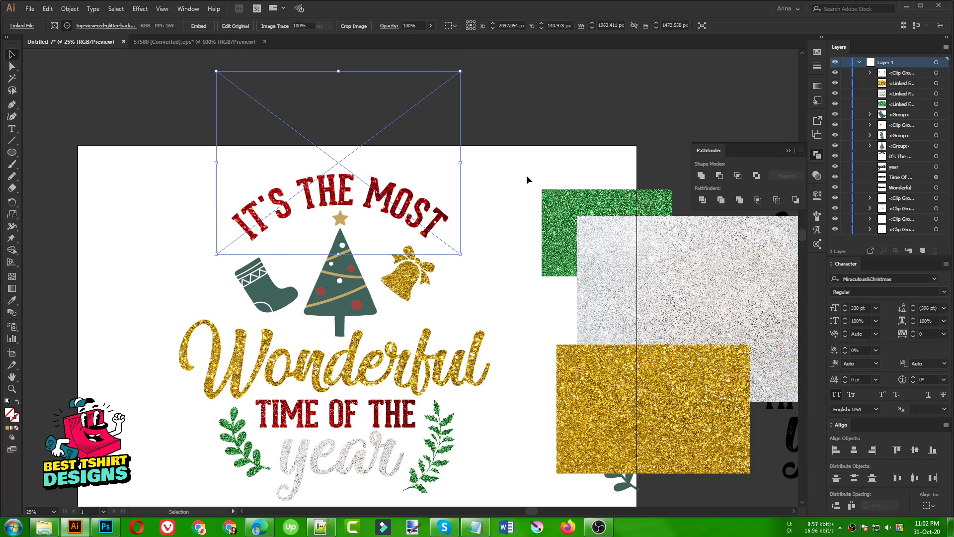
{"action": "key", "text": "ctrl+shift+a"}
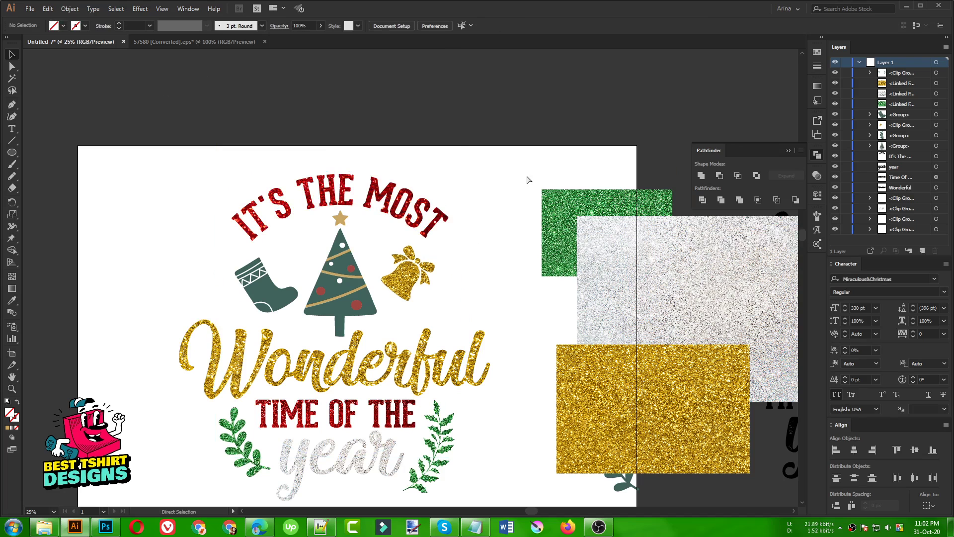
{"action": "key", "text": "ctrl+v"}
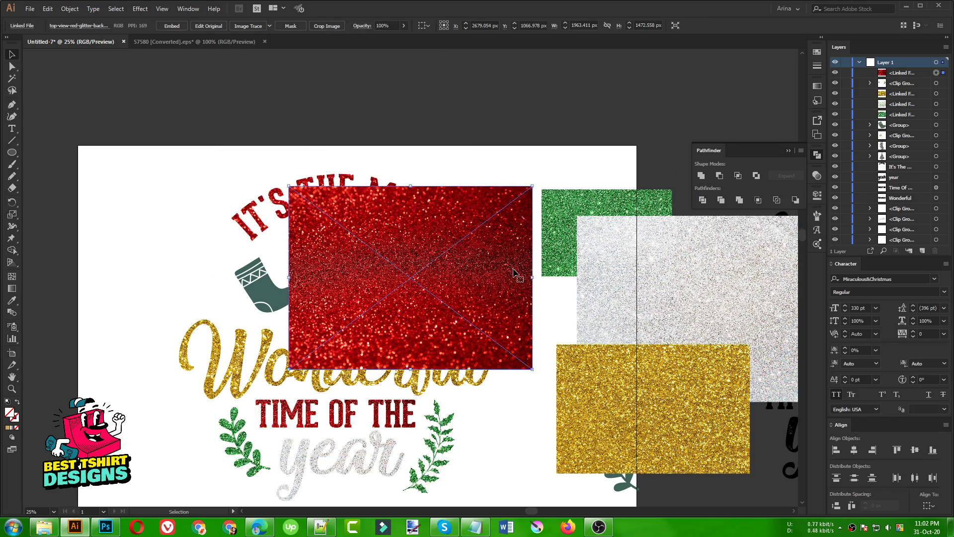
Move the red glitter copy over the stocking, then cut it and paste it in back of the artwork.
{"action": "left_click_drag", "start_coordinate": [514, 273], "coordinate": [385, 281]}
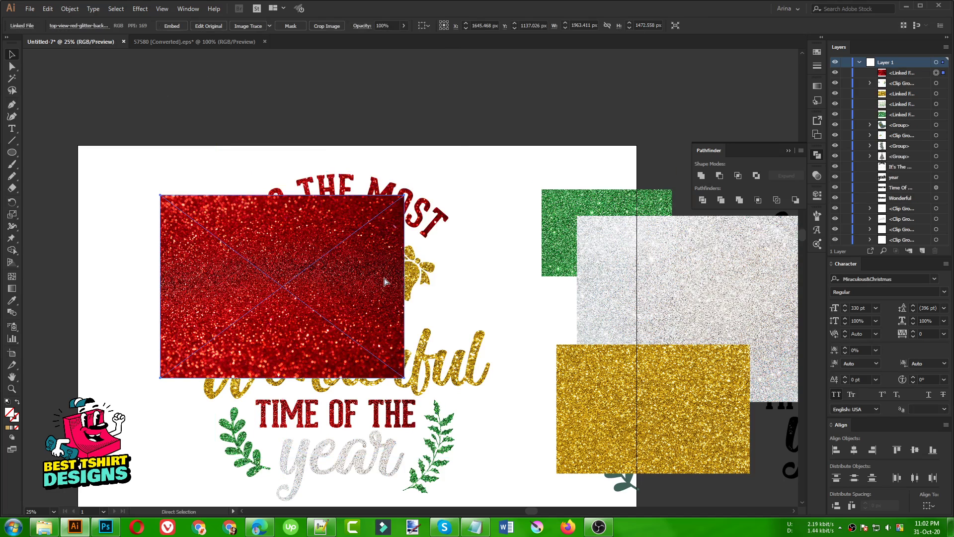
{"action": "key", "text": "Delete"}
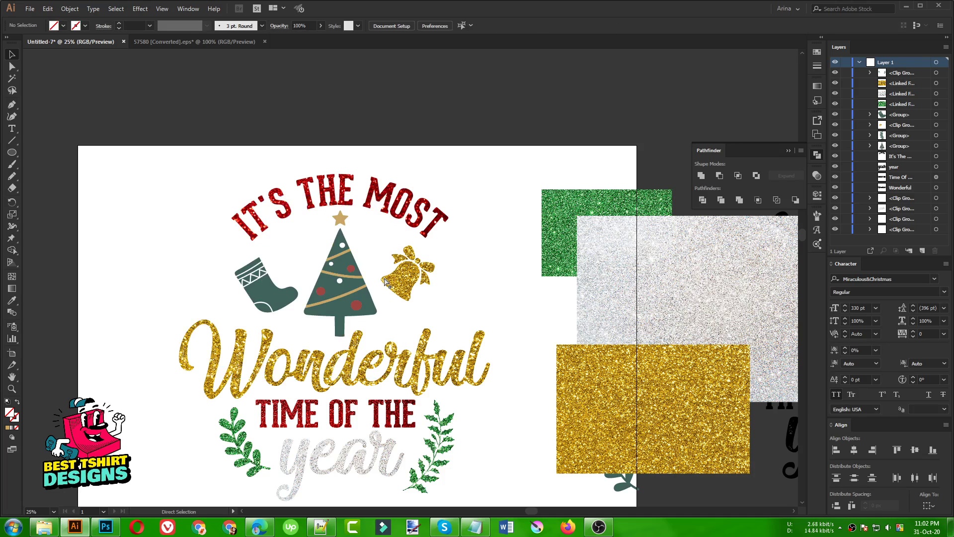
{"action": "key", "text": "ctrl+b"}
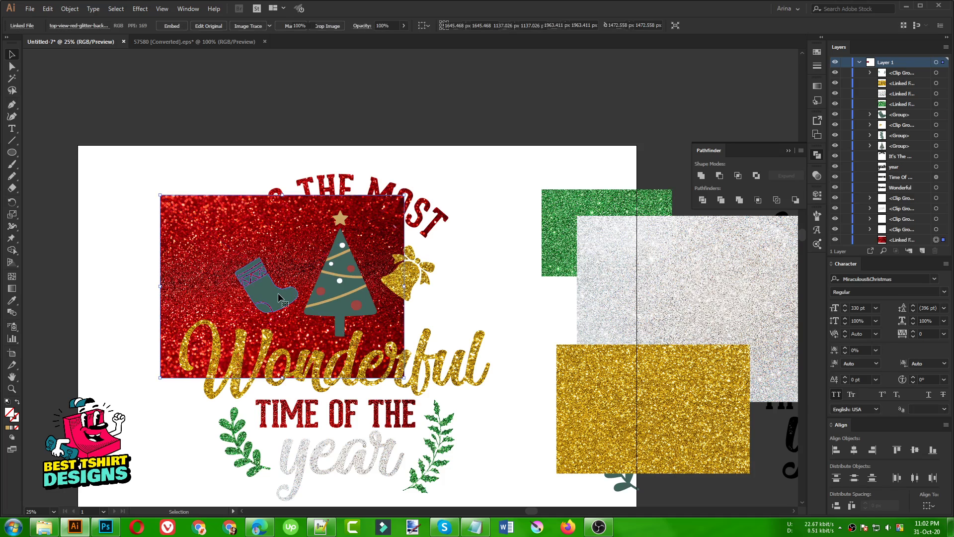
Convert the grouped stocking artwork into a compound path.
{"action": "left_click", "coordinate": [279, 296]}
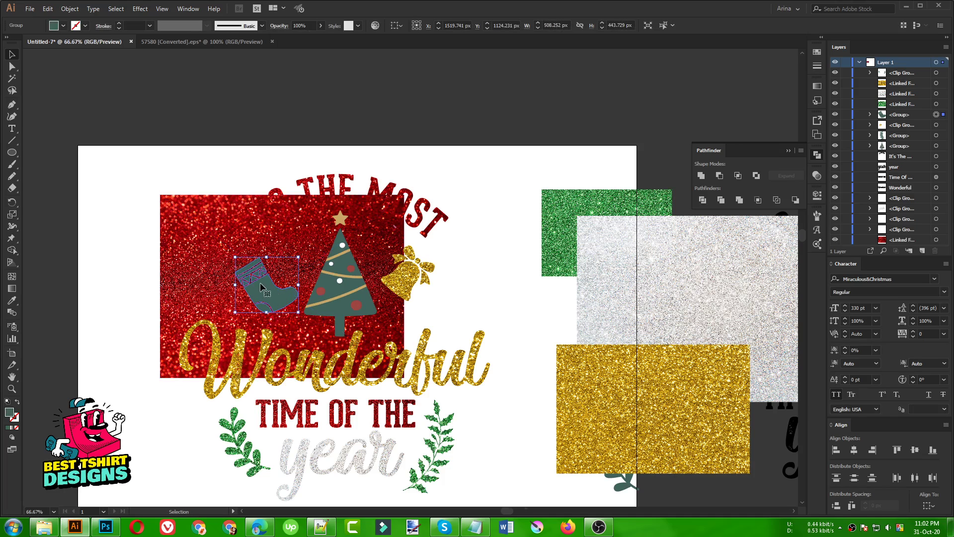
{"action": "scroll", "coordinate": [260, 282], "scroll_direction": "up", "scroll_amount": 3}
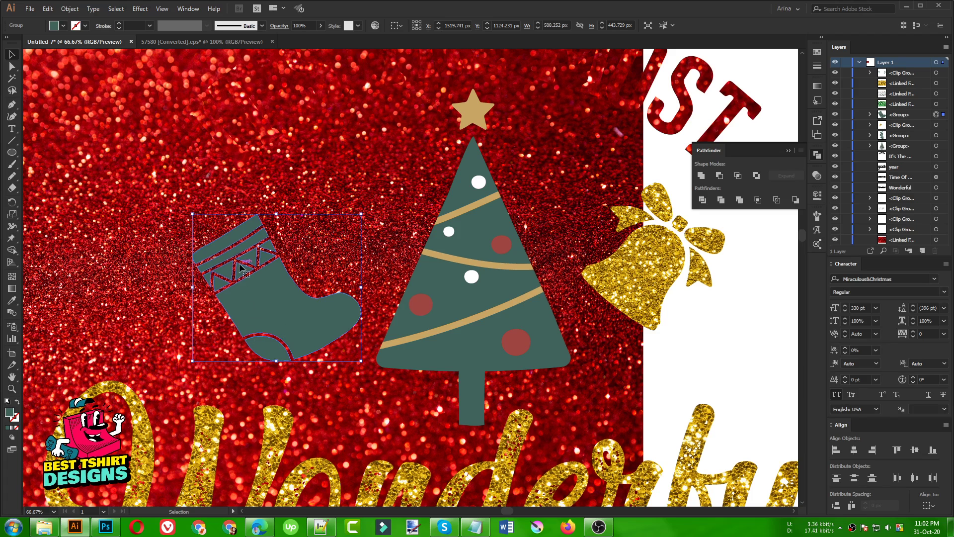
{"action": "left_click", "coordinate": [70, 8]}
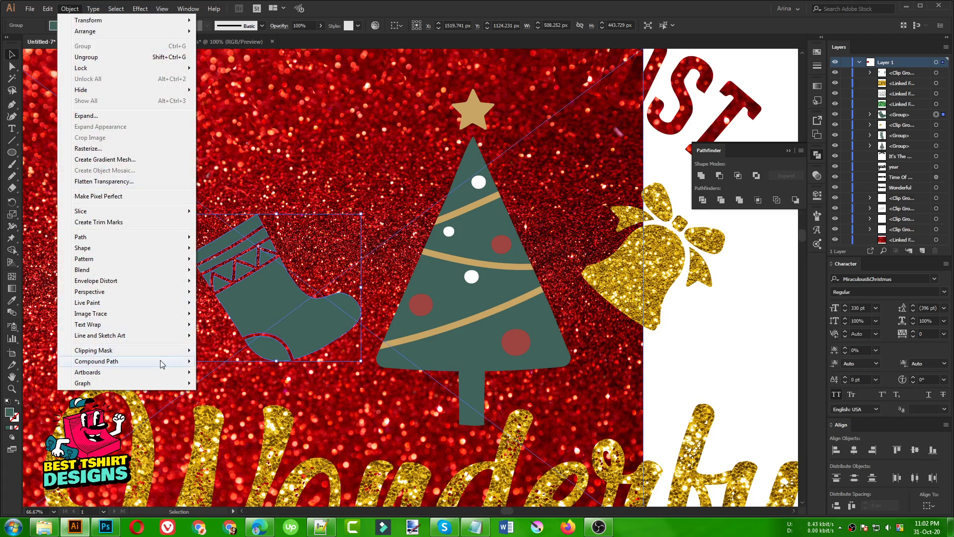
{"action": "mouse_move", "coordinate": [160, 362]}
{"action": "left_click", "coordinate": [204, 363]}
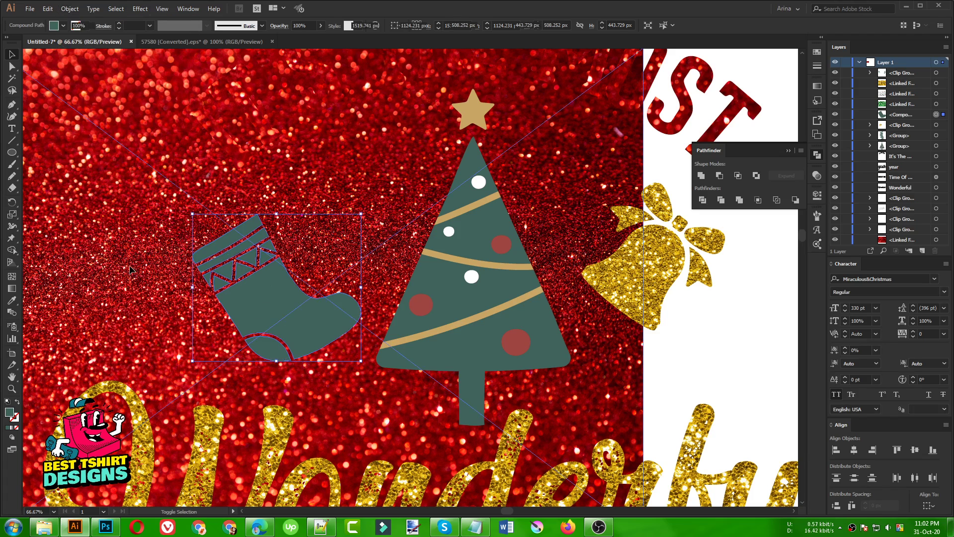
Reposition the red glitter image behind the stocking and clip it to the stocking's compound path with a clipping mask.
{"action": "left_click", "coordinate": [248, 270], "text": "shift"}
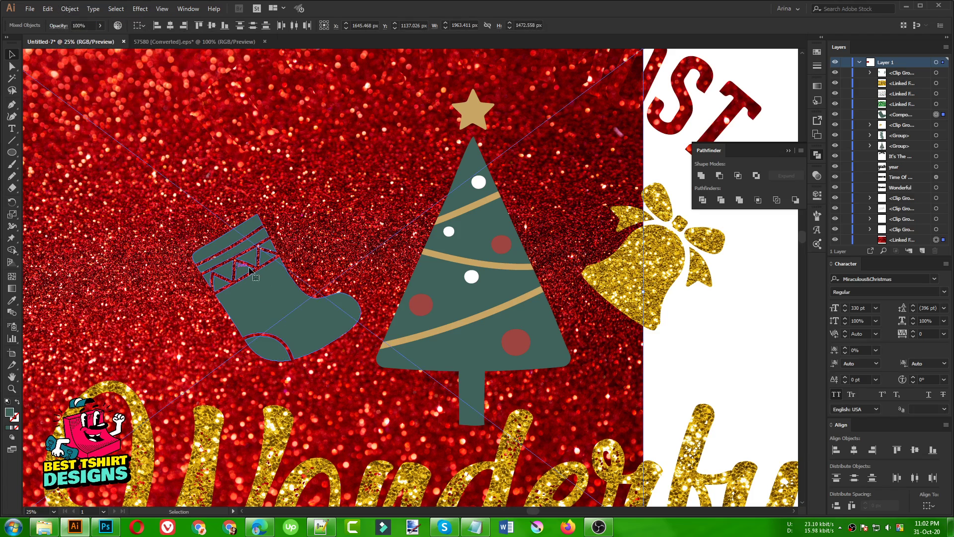
{"action": "scroll", "coordinate": [250, 270], "scroll_direction": "down", "scroll_amount": 3}
{"action": "left_click", "coordinate": [120, 220]}
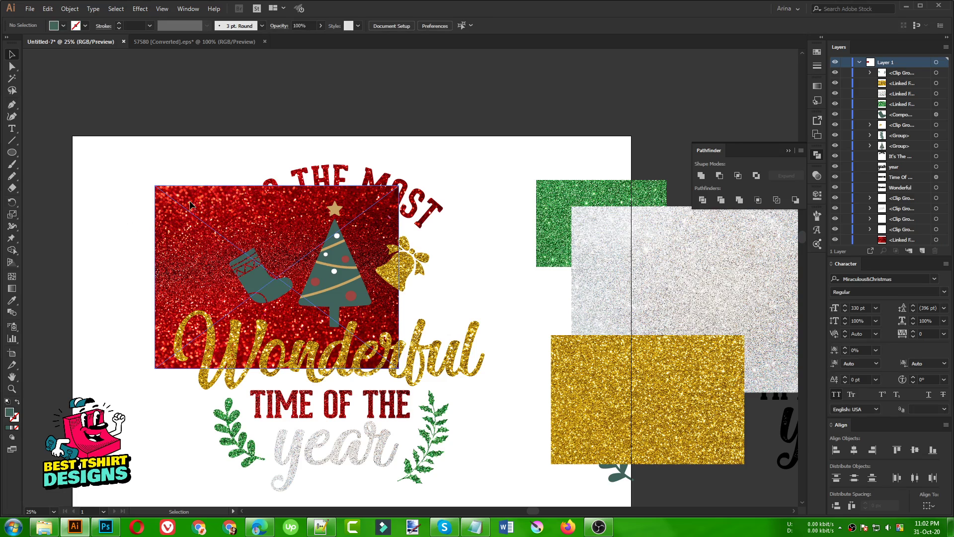
{"action": "left_click_drag", "start_coordinate": [191, 205], "coordinate": [243, 264]}
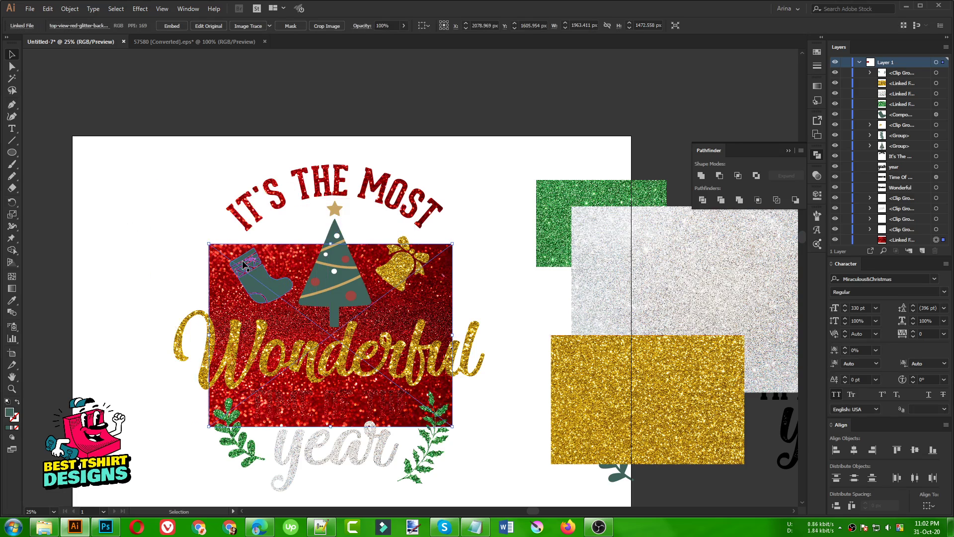
{"action": "left_click", "coordinate": [271, 284], "text": "shift"}
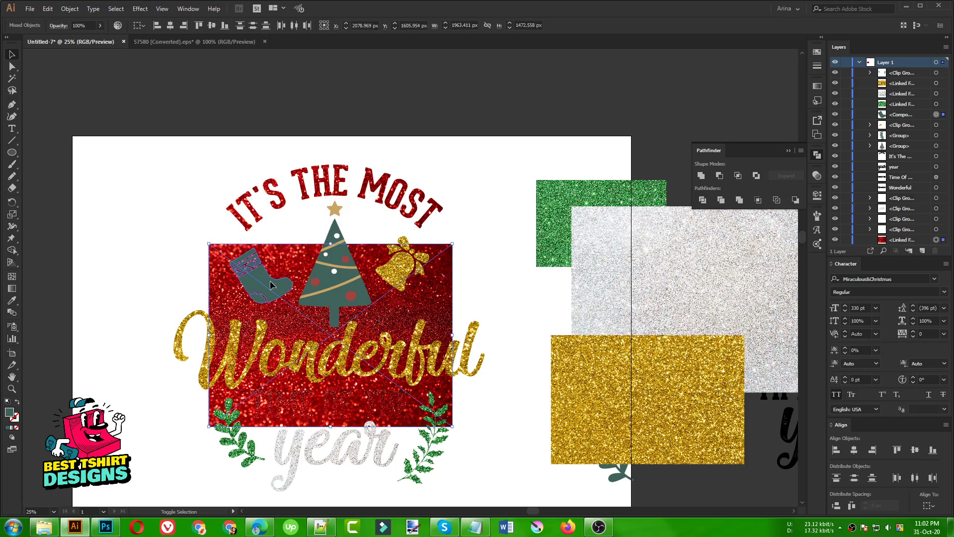
{"action": "right_click", "coordinate": [271, 282]}
{"action": "left_click", "coordinate": [315, 355]}
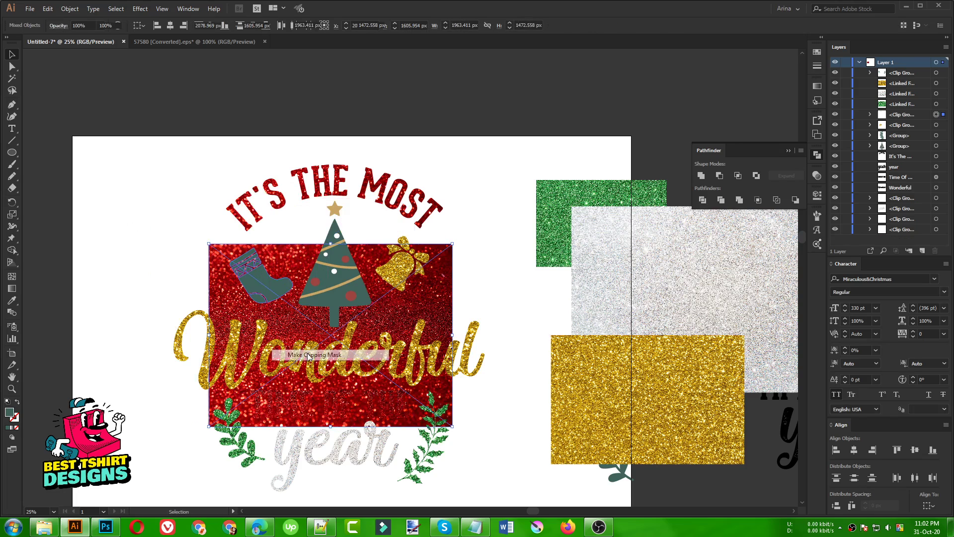
{"action": "left_click", "coordinate": [109, 230]}
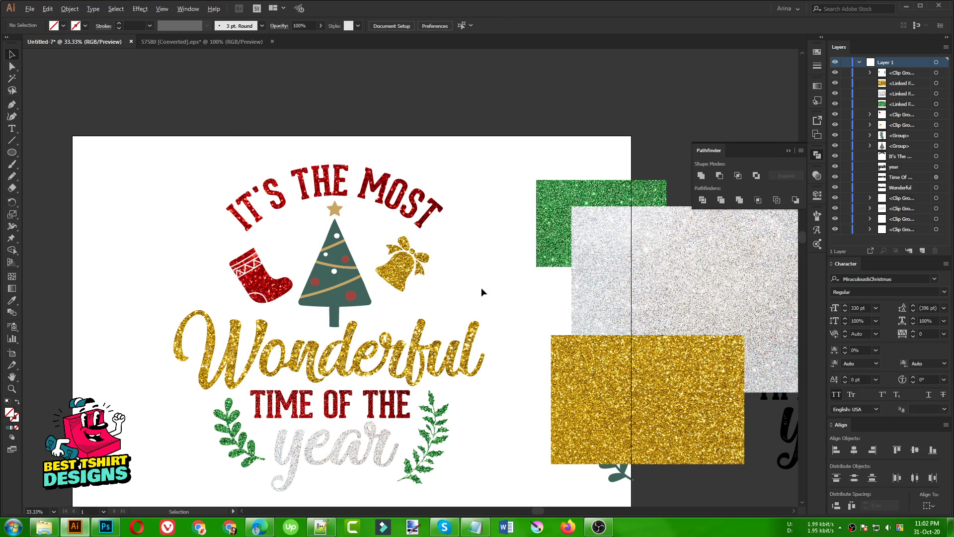
Cut the green glitter image lying beside the design.
{"action": "scroll", "coordinate": [481, 288], "scroll_direction": "up", "scroll_amount": 1}
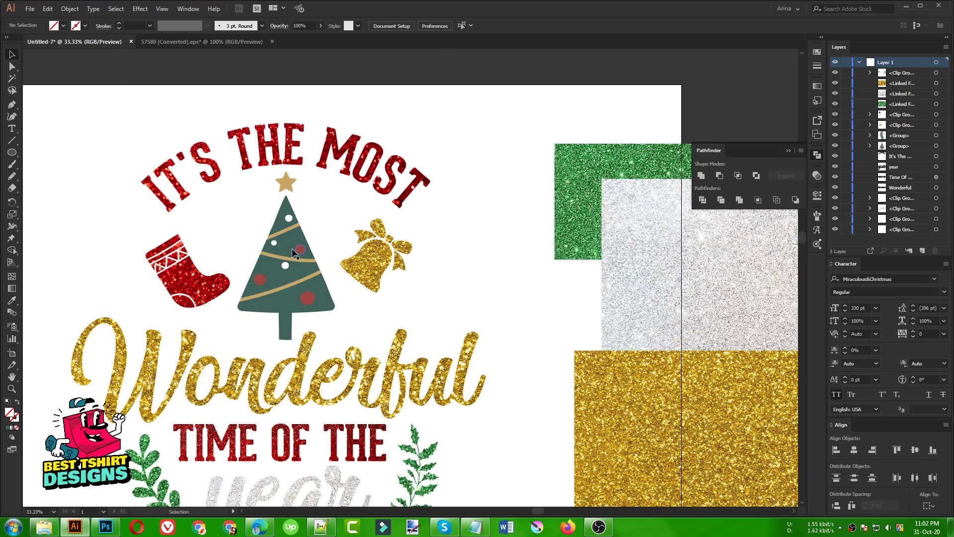
{"action": "left_click", "coordinate": [581, 188]}
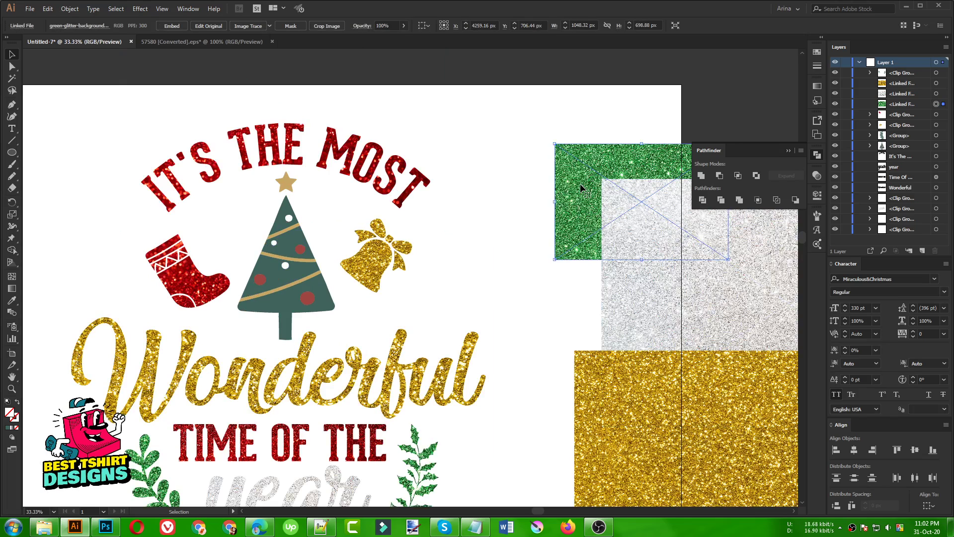
{"action": "key", "text": "a"}
{"action": "key", "text": "v"}
{"action": "left_click_drag", "start_coordinate": [569, 227], "coordinate": [567, 260]}
{"action": "key", "text": "Delete"}
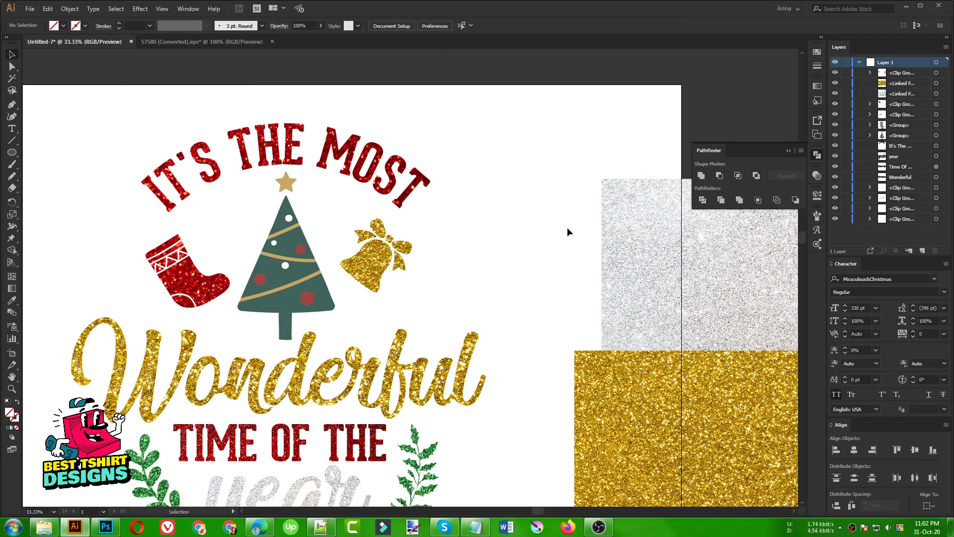
Isolate the Christmas tree group, paste the green glitter image behind the tree body, and rotate it 90° to cover the tree.
{"action": "double_click", "coordinate": [289, 274]}
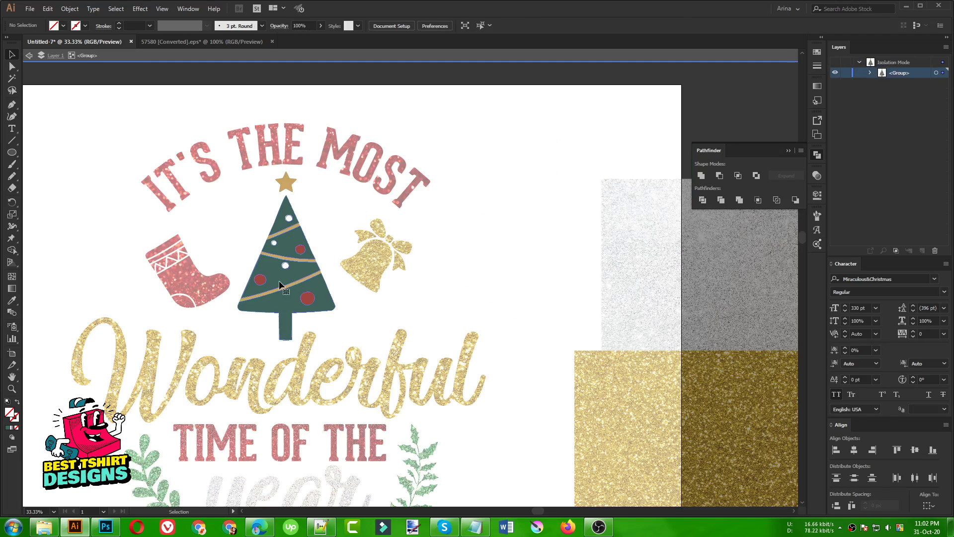
{"action": "left_click", "coordinate": [280, 286]}
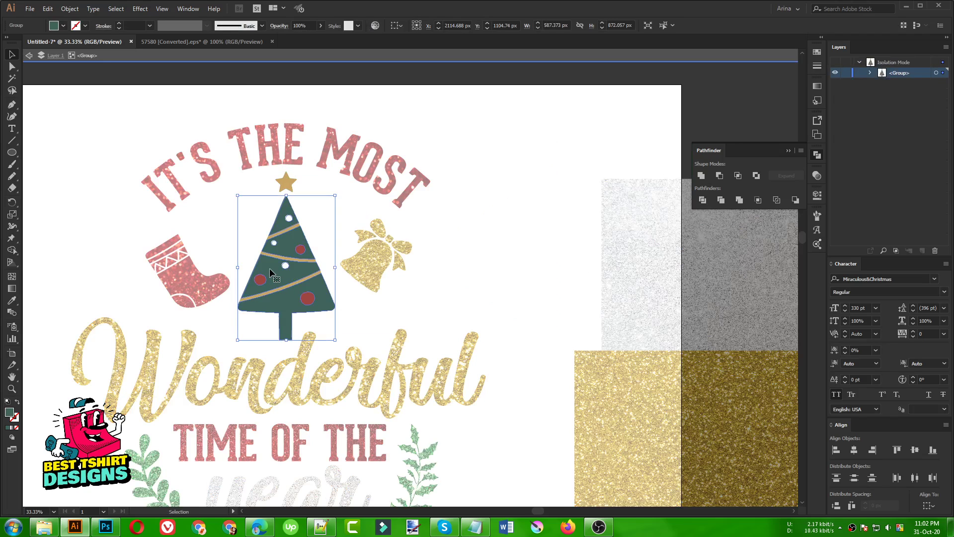
{"action": "key", "text": "a"}
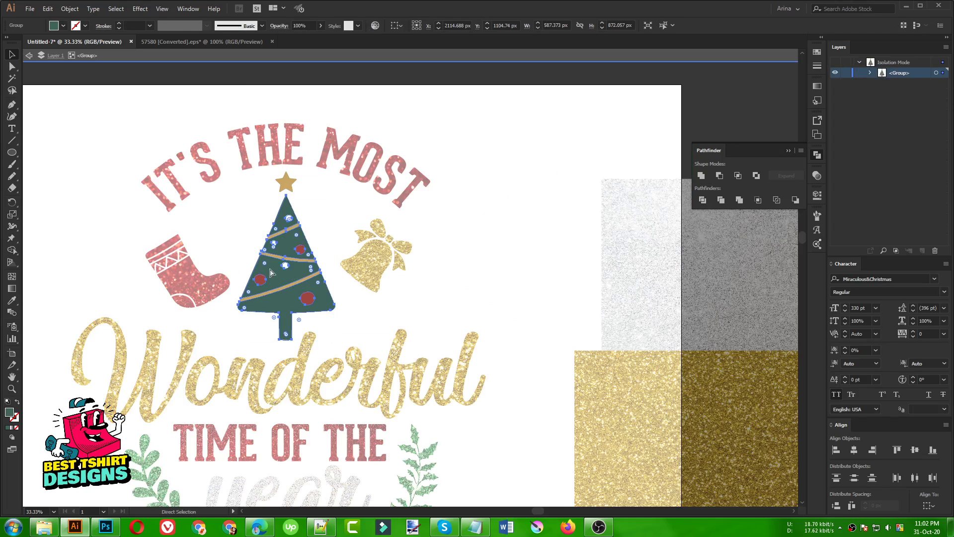
{"action": "key", "text": "v"}
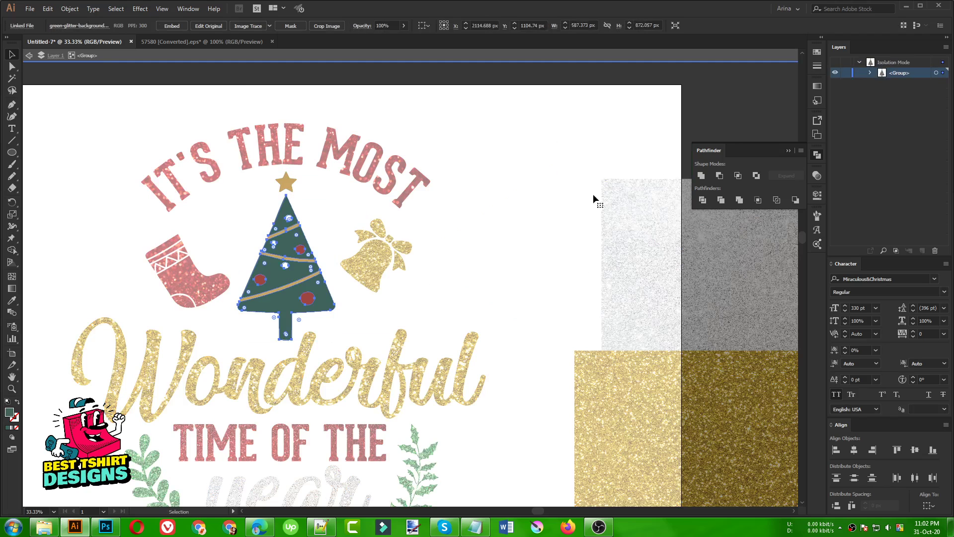
{"action": "key", "text": "ctrl+v"}
{"action": "left_click_drag", "start_coordinate": [605, 180], "coordinate": [246, 235]}
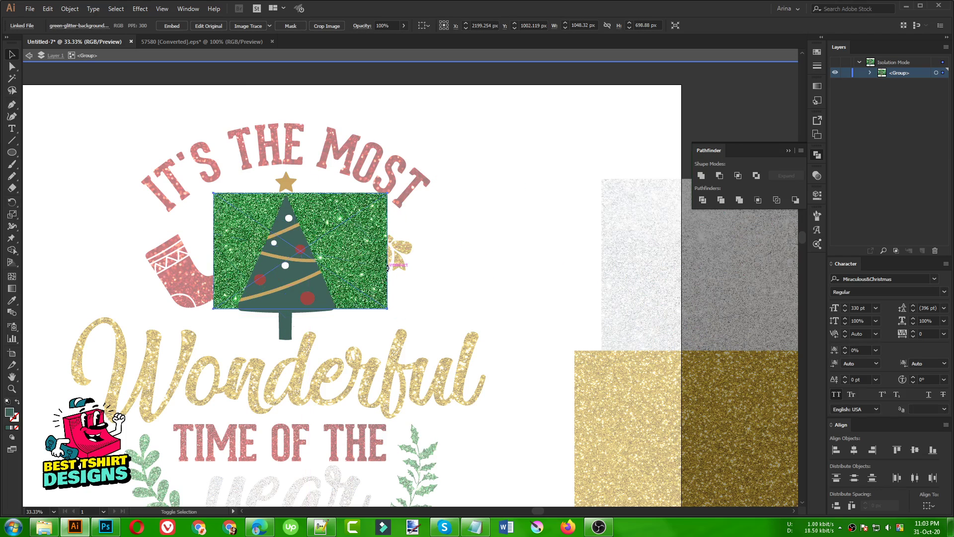
{"action": "left_click_drag", "start_coordinate": [396, 263], "coordinate": [301, 316]}
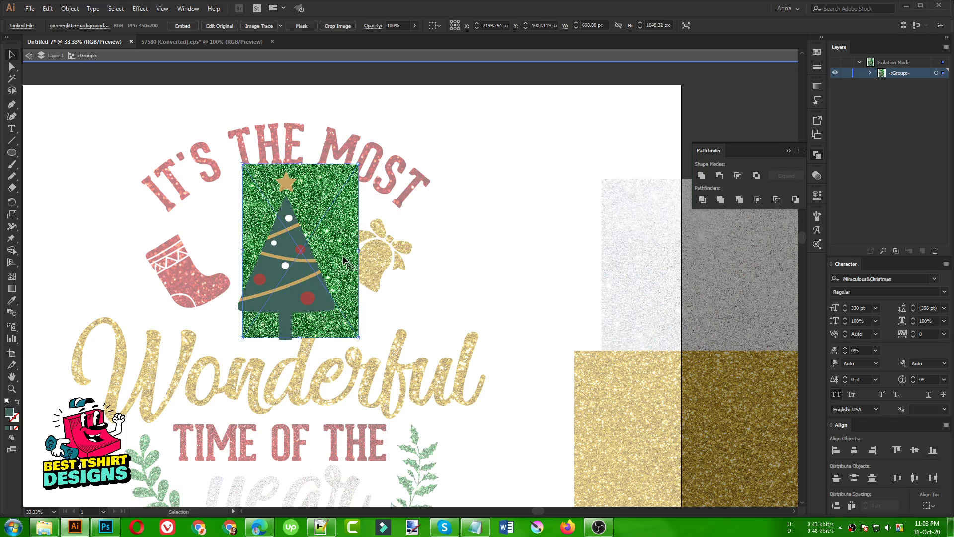
Try to make a clipping mask from the grouped tree body and the green glitter image, then undo the mask.
{"action": "left_click", "coordinate": [326, 287], "text": "shift"}
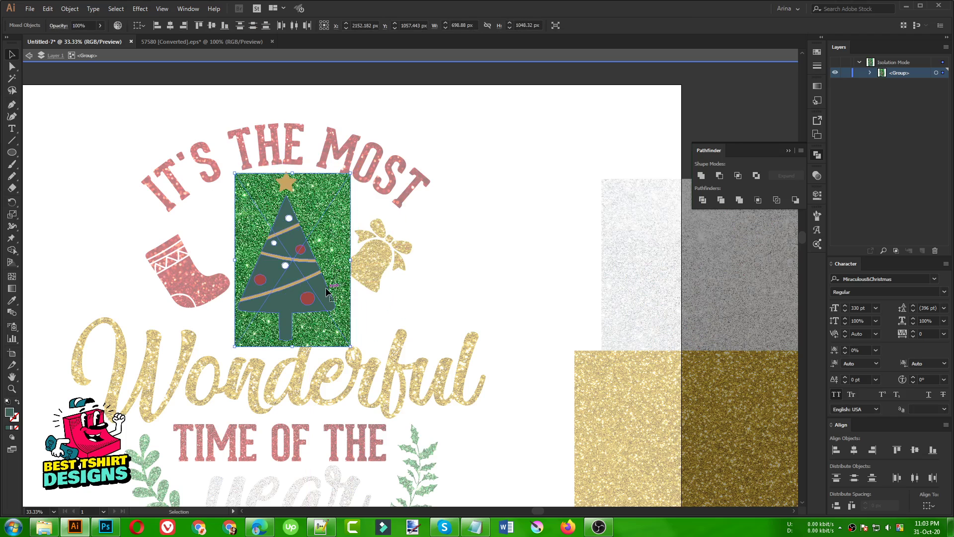
{"action": "right_click", "coordinate": [326, 287]}
{"action": "left_click", "coordinate": [370, 373]}
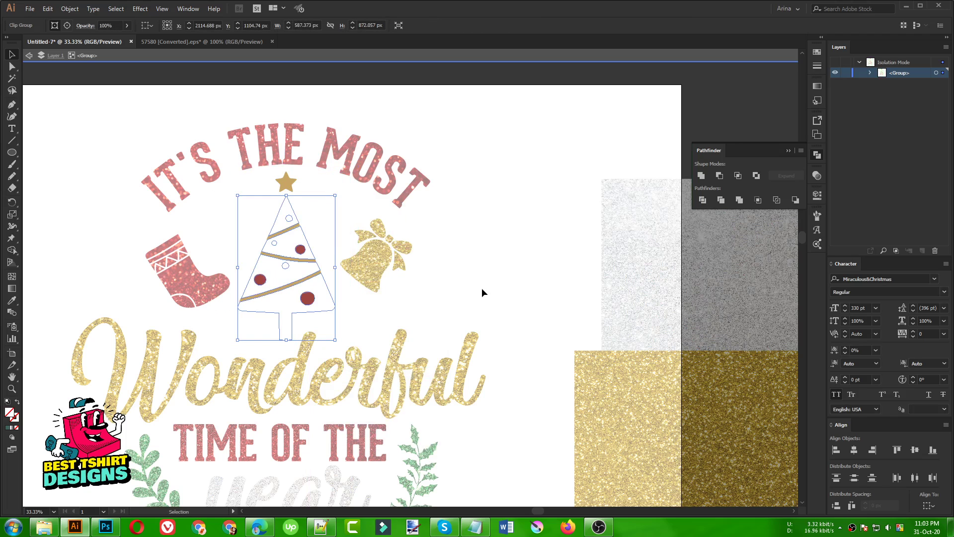
{"action": "key", "text": "a"}
{"action": "key", "text": "ctrl+z"}
{"action": "key", "text": "v"}
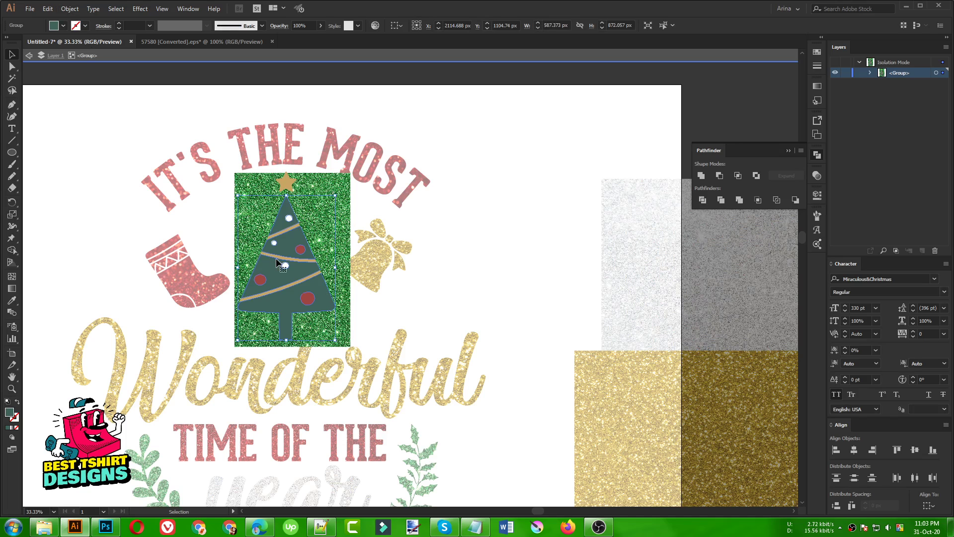
Convert the grouped tree body into a compound path and add the green glitter image behind it to the selection.
{"action": "scroll", "coordinate": [298, 277], "scroll_direction": "up", "scroll_amount": 3}
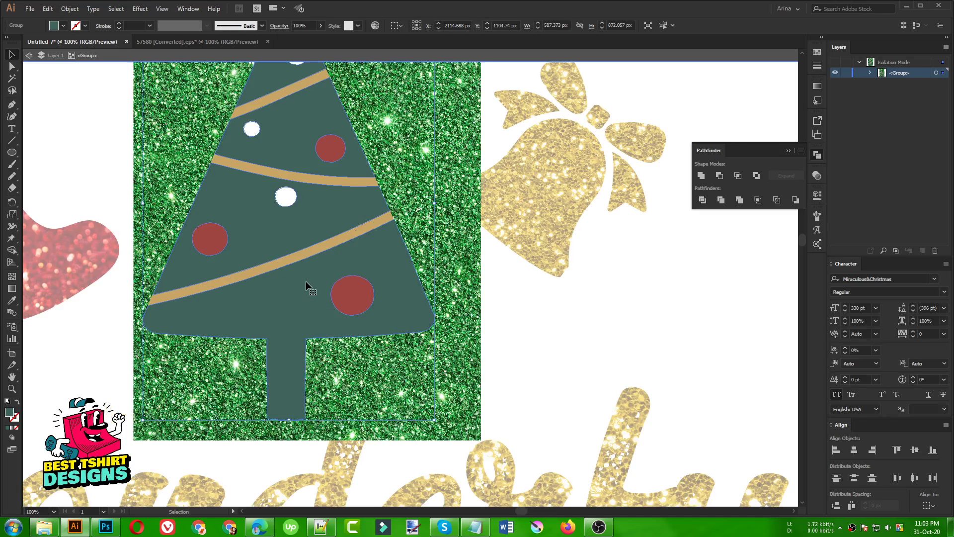
{"action": "left_click", "coordinate": [338, 288]}
{"action": "left_click", "coordinate": [330, 244]}
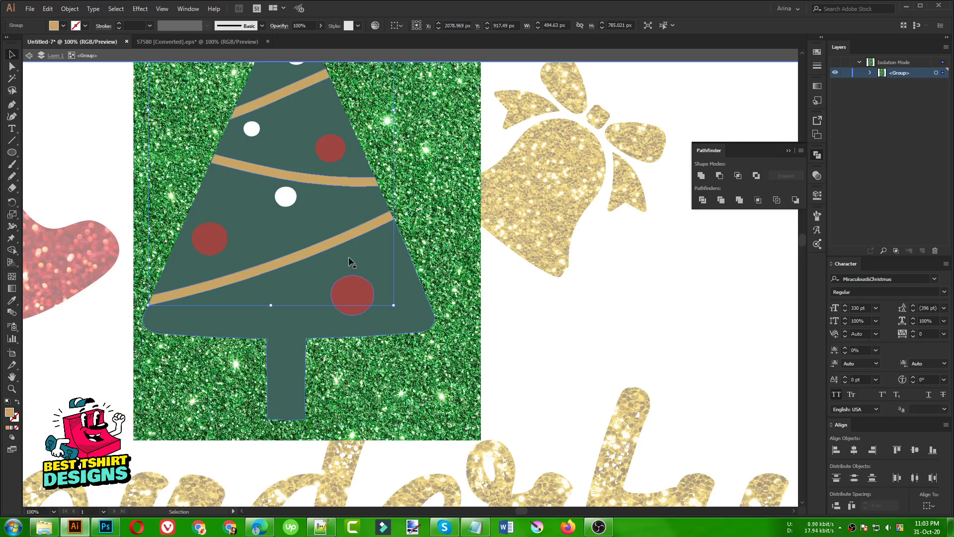
{"action": "left_click", "coordinate": [371, 271]}
{"action": "scroll", "coordinate": [338, 301], "scroll_direction": "down", "scroll_amount": 2}
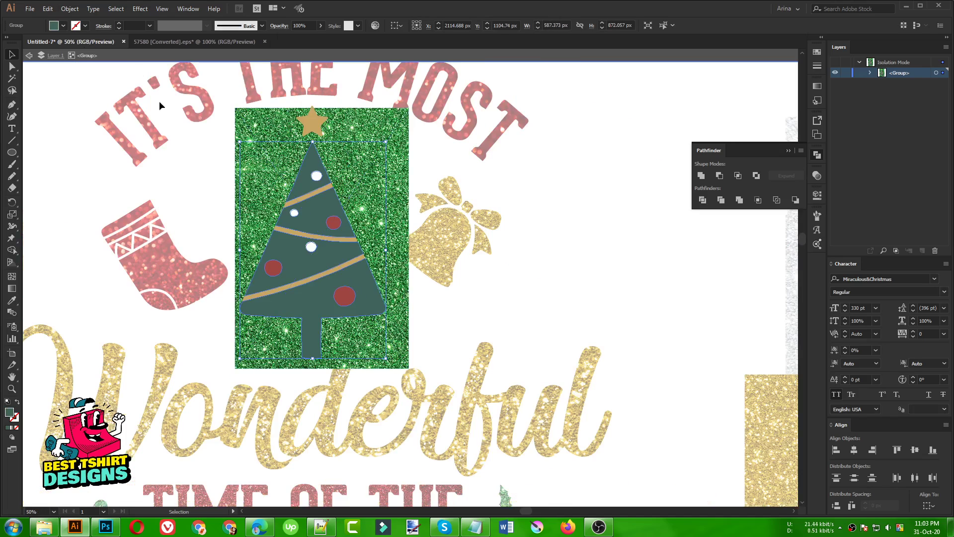
{"action": "left_click", "coordinate": [70, 8]}
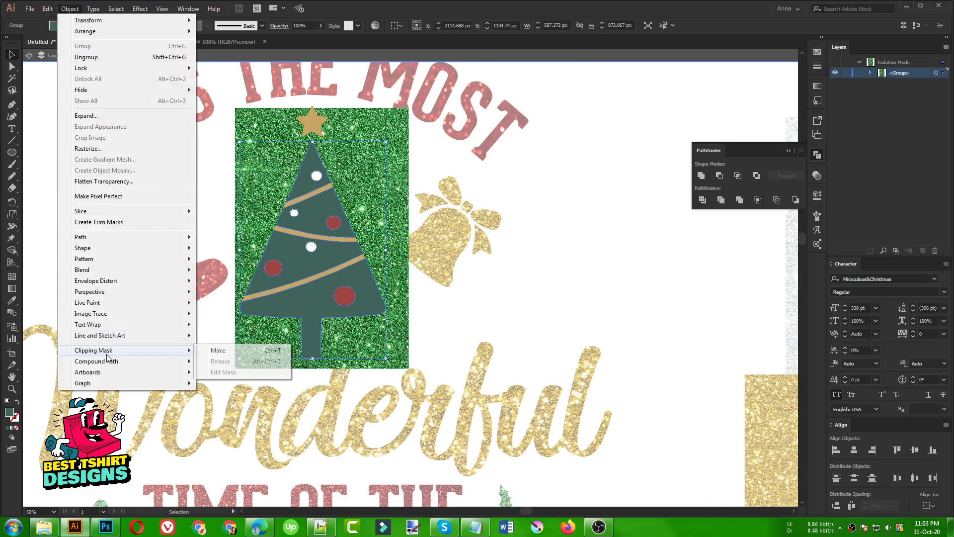
{"action": "mouse_move", "coordinate": [107, 361]}
{"action": "left_click", "coordinate": [218, 362]}
{"action": "left_click", "coordinate": [386, 354], "text": "shift"}
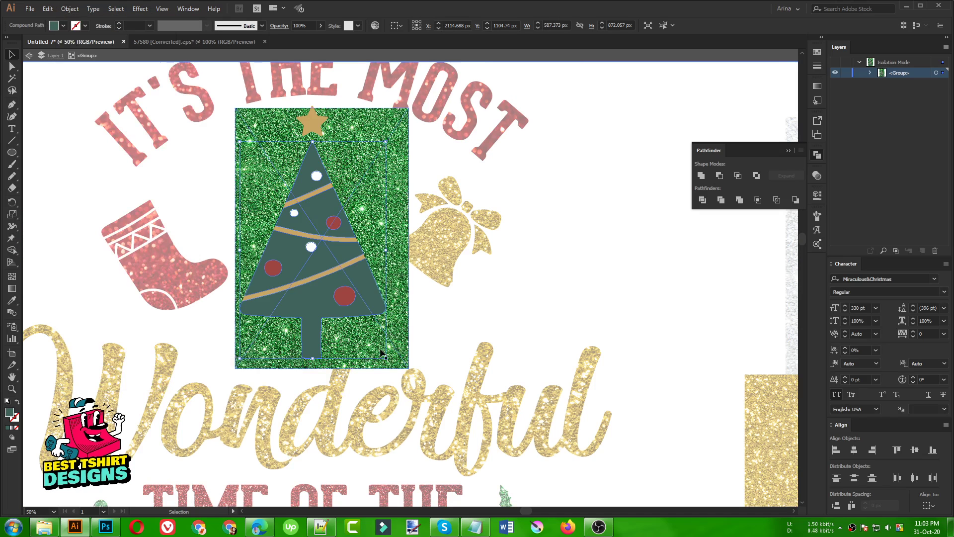
Make a clipping mask from the tree body compound path and the green glitter image, and exit isolation mode.
{"action": "right_click", "coordinate": [399, 338]}
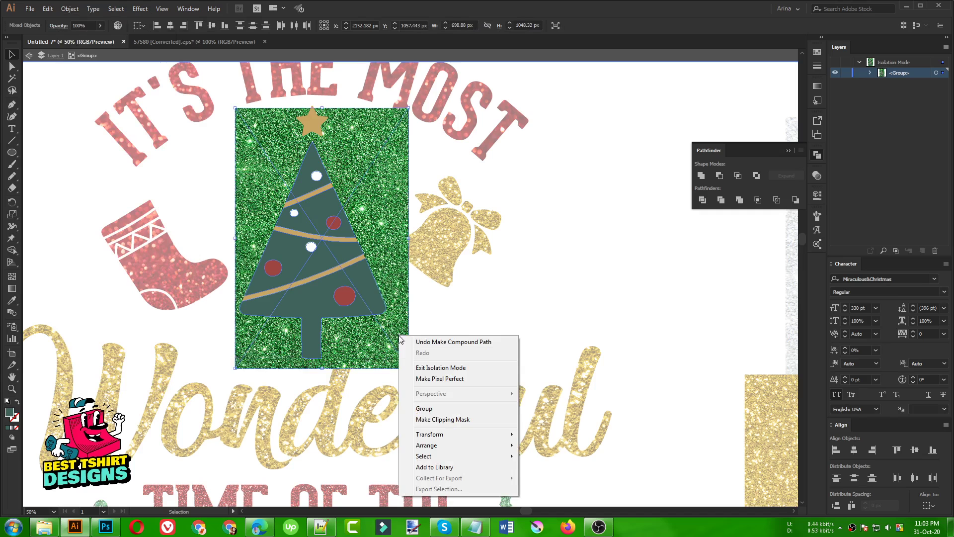
{"action": "left_click", "coordinate": [425, 420]}
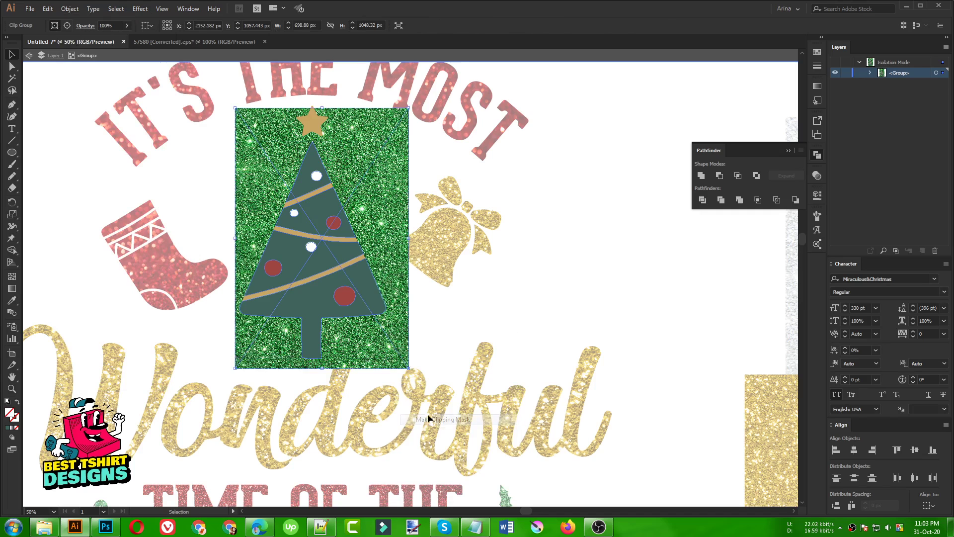
{"action": "double_click", "coordinate": [470, 324]}
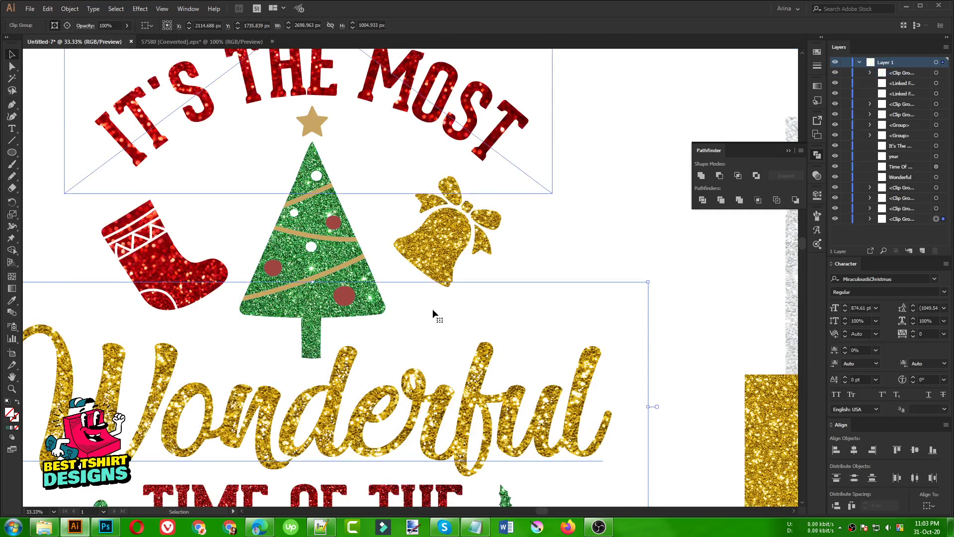
Cut the gold glitter image lying beside the design.
{"action": "key", "text": "ctrl+minus"}
{"action": "left_click", "coordinate": [630, 385]}
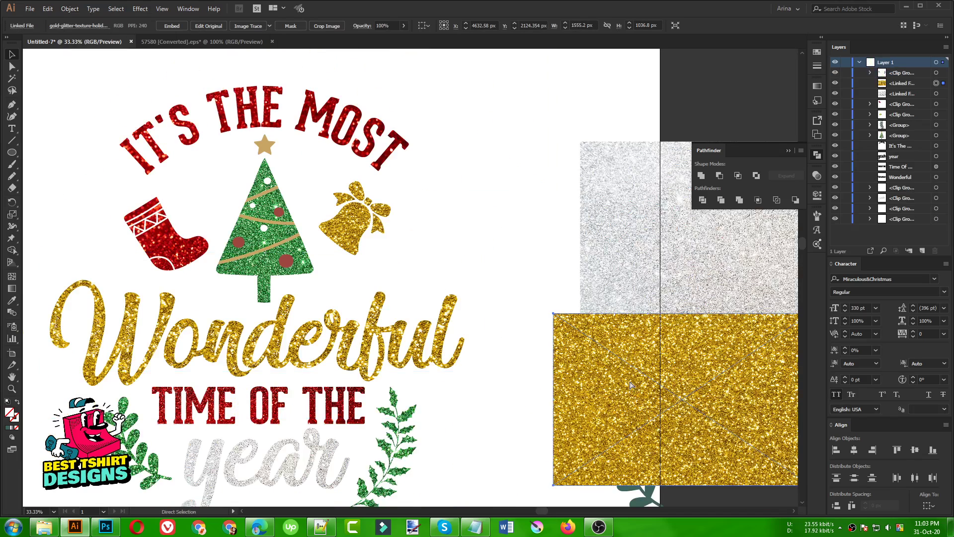
{"action": "key", "text": "Delete"}
Isolate the Christmas tree group and convert its grouped gold star and garlands into a compound path.
{"action": "scroll", "coordinate": [273, 227], "scroll_direction": "up", "scroll_amount": 2}
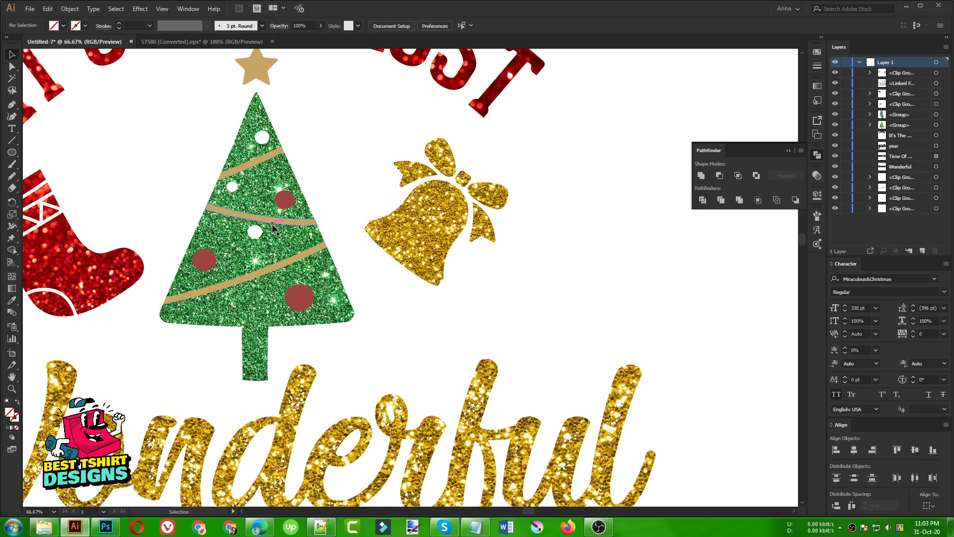
{"action": "left_click", "coordinate": [269, 220]}
{"action": "scroll", "coordinate": [267, 244], "scroll_direction": "up", "scroll_amount": 2}
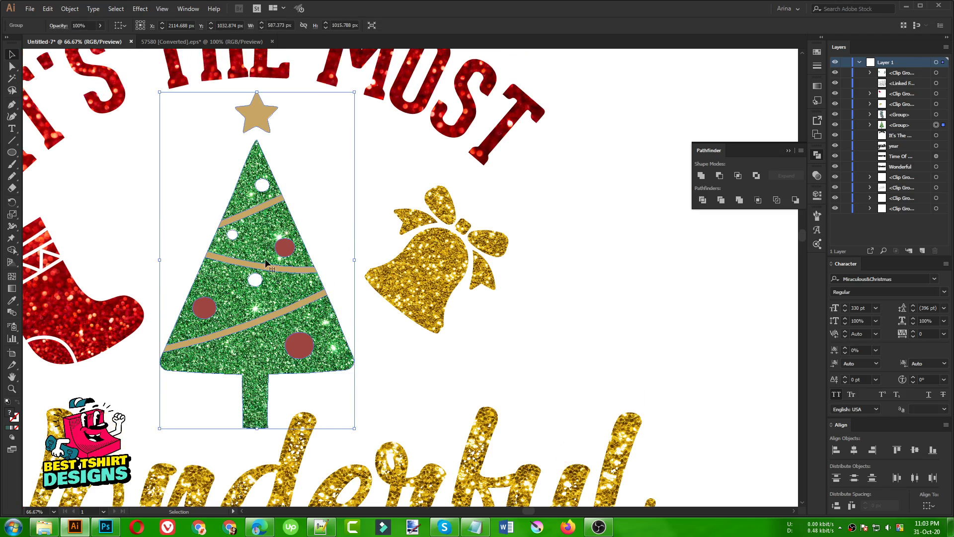
{"action": "double_click", "coordinate": [271, 272]}
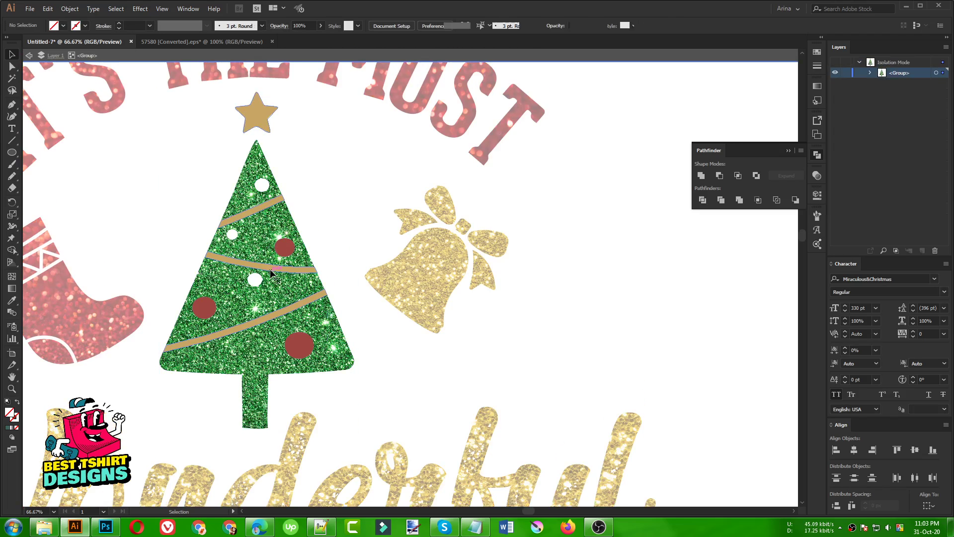
{"action": "left_click", "coordinate": [269, 222]}
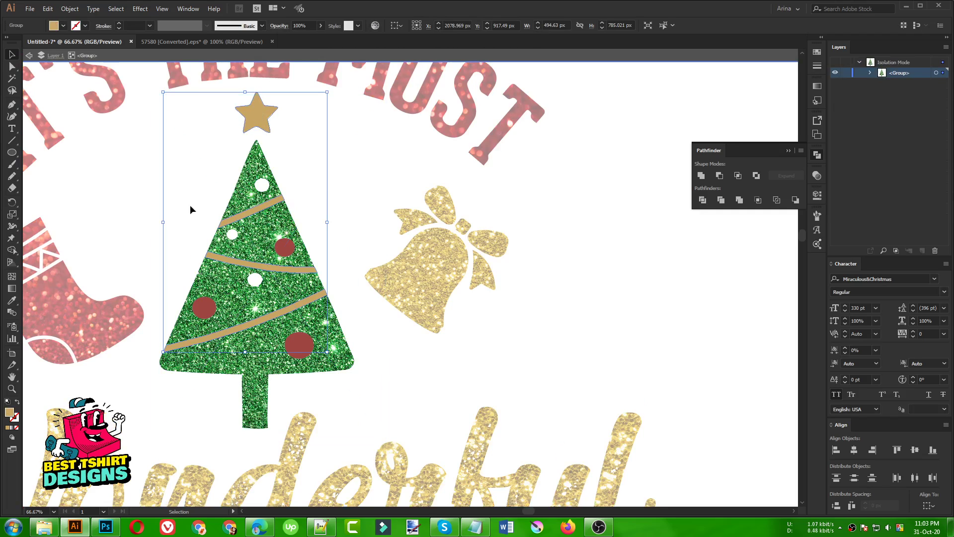
{"action": "left_click", "coordinate": [69, 9]}
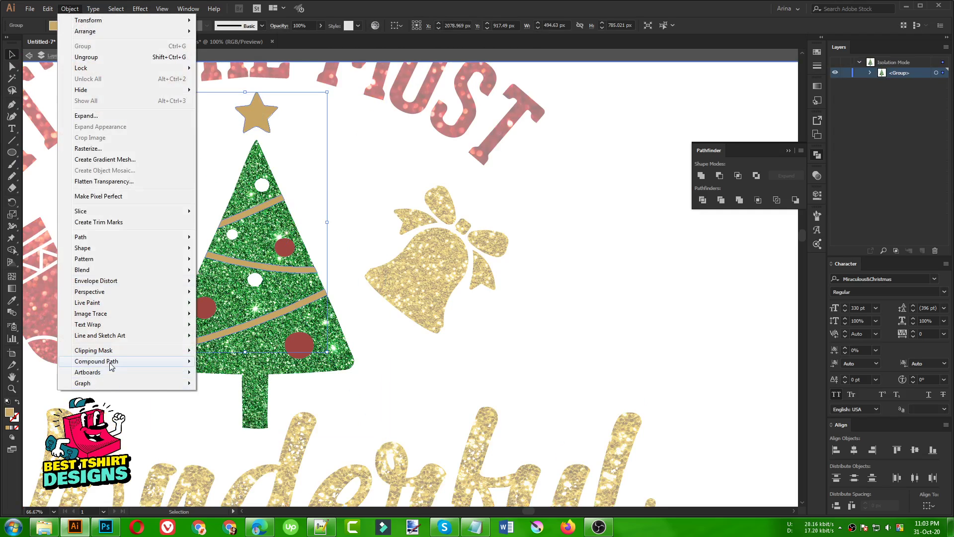
{"action": "mouse_move", "coordinate": [112, 361]}
{"action": "left_click", "coordinate": [218, 361]}
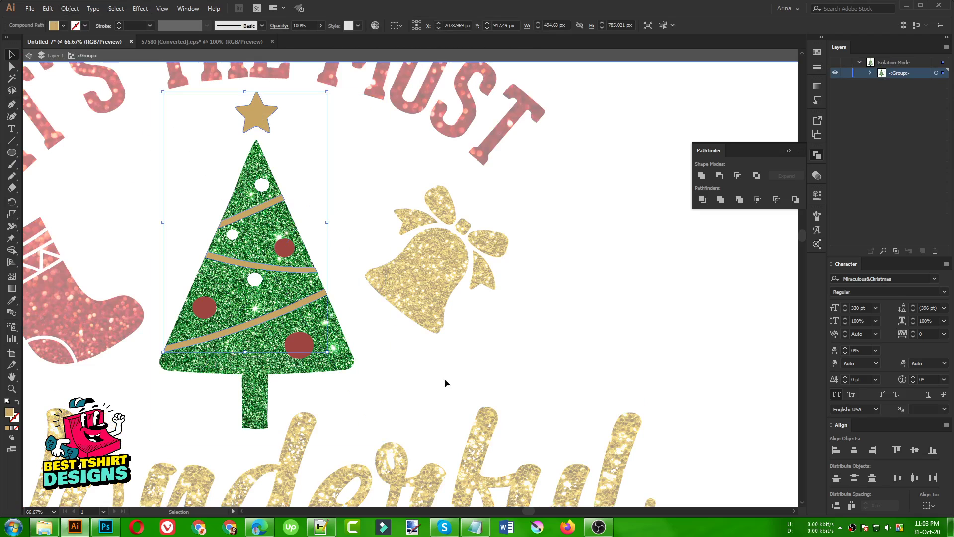
Paste the gold glitter image behind the star and garlands and move it to cover them.
{"action": "key", "text": "a"}
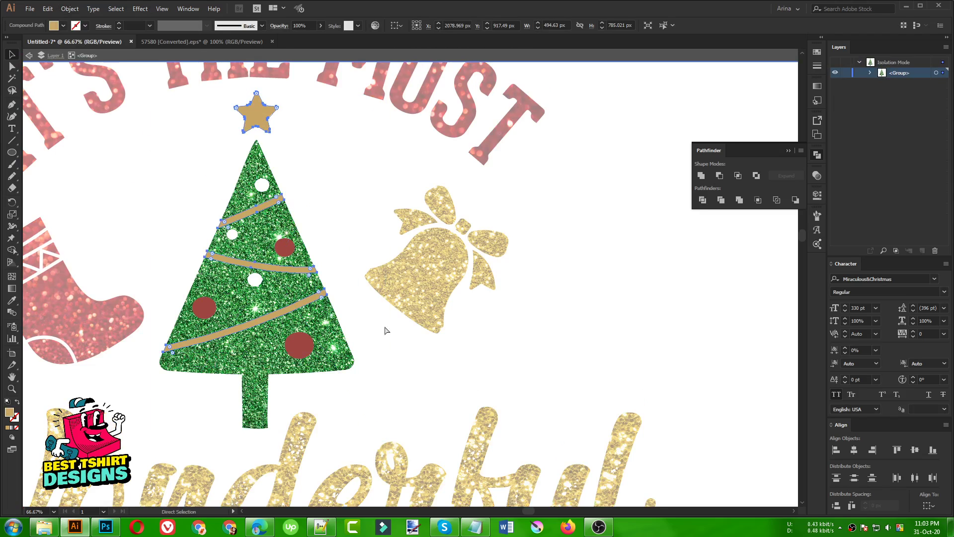
{"action": "key", "text": "ctrl+b"}
{"action": "scroll", "coordinate": [356, 304], "scroll_direction": "down", "scroll_amount": 1}
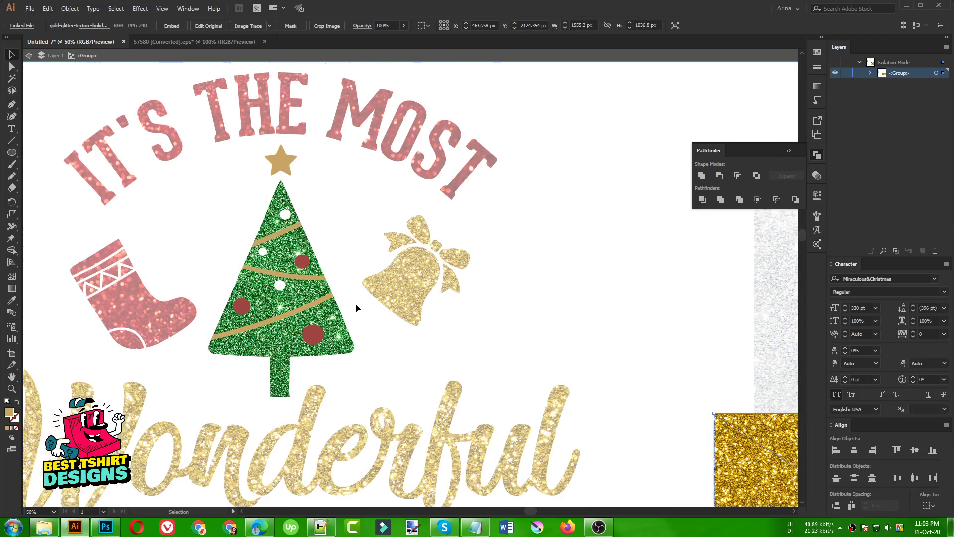
{"action": "left_click_drag", "start_coordinate": [758, 446], "coordinate": [175, 164]}
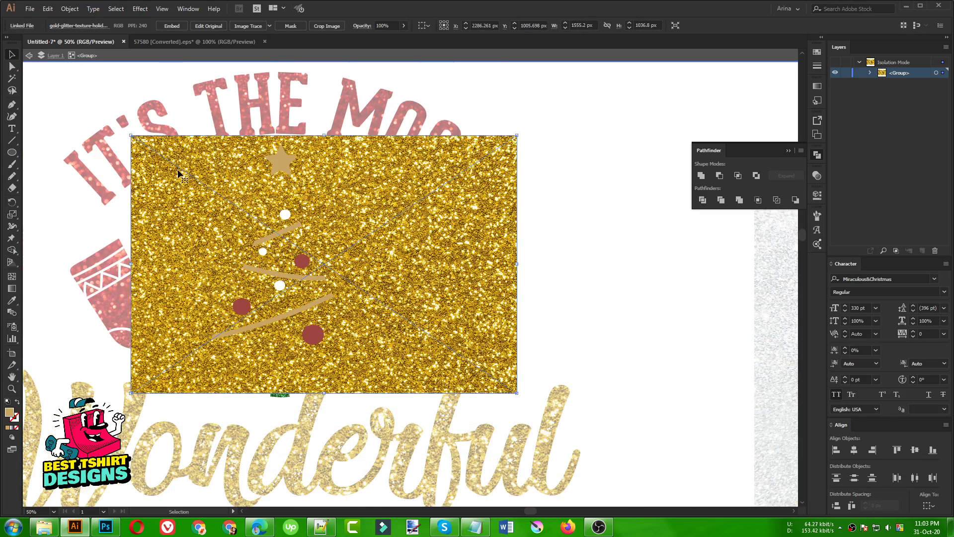
Make a clipping mask from the star-and-garland compound path and the gold glitter image, and exit isolation mode.
{"action": "left_click", "coordinate": [311, 312], "text": "shift"}
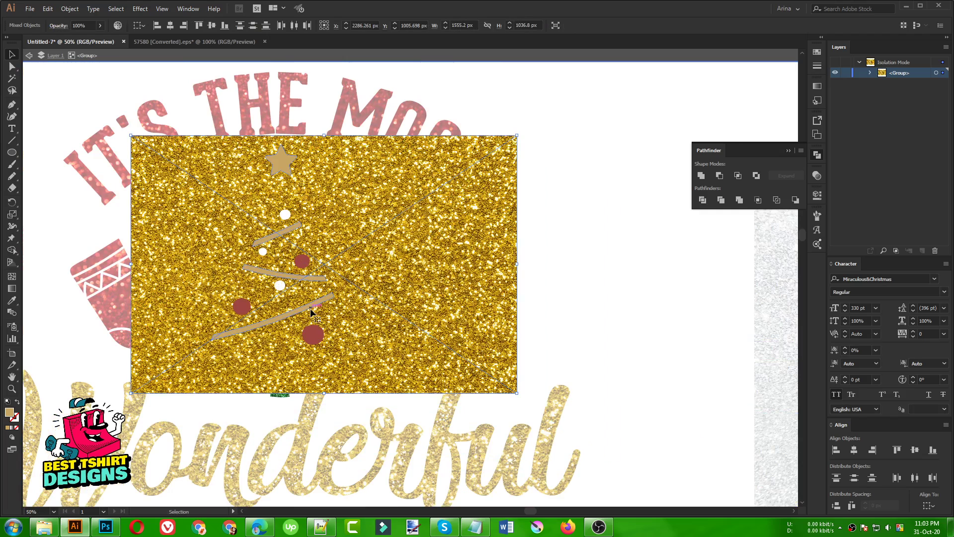
{"action": "right_click", "coordinate": [310, 309]}
{"action": "left_click", "coordinate": [349, 395]}
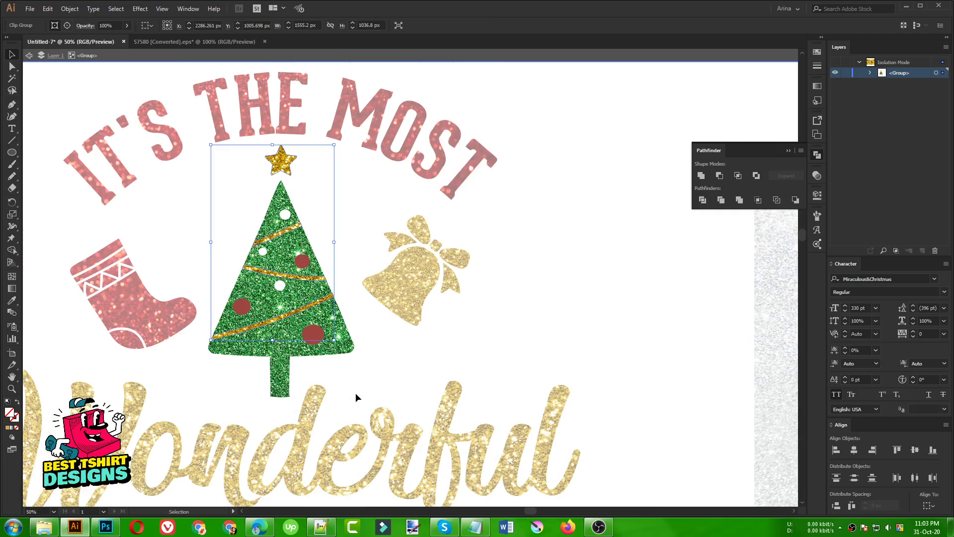
{"action": "left_click", "coordinate": [467, 351]}
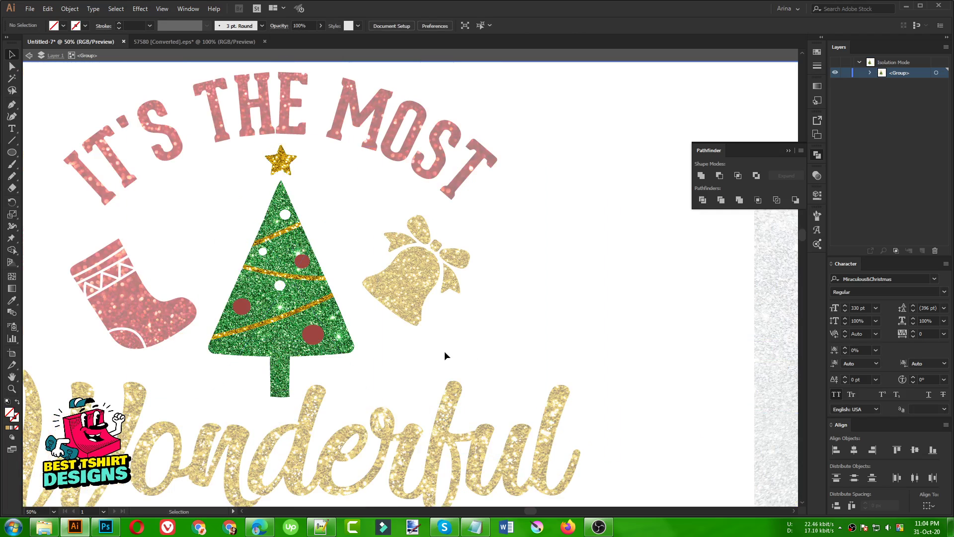
{"action": "key", "text": "ctrl+minus"}
{"action": "double_click", "coordinate": [422, 320]}
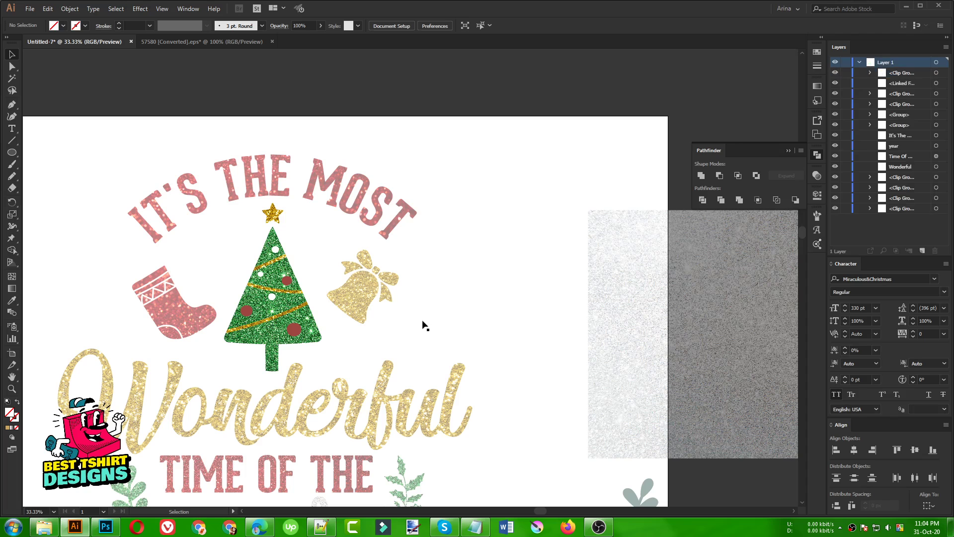
Copy the red glitter image from inside the clipping group of the "IT'S THE MOST" text.
{"action": "key", "text": "ctrl+minus"}
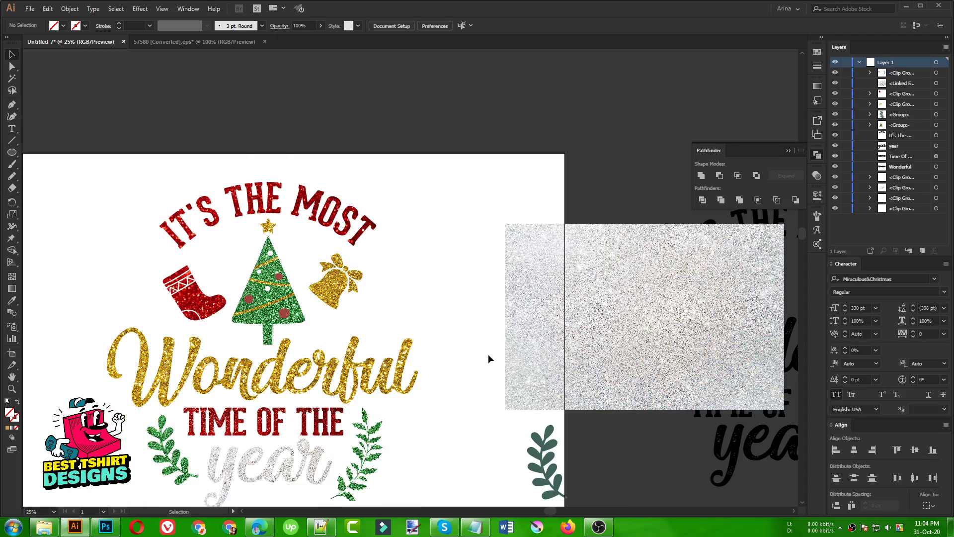
{"action": "left_click", "coordinate": [364, 227]}
{"action": "left_click", "coordinate": [68, 26]}
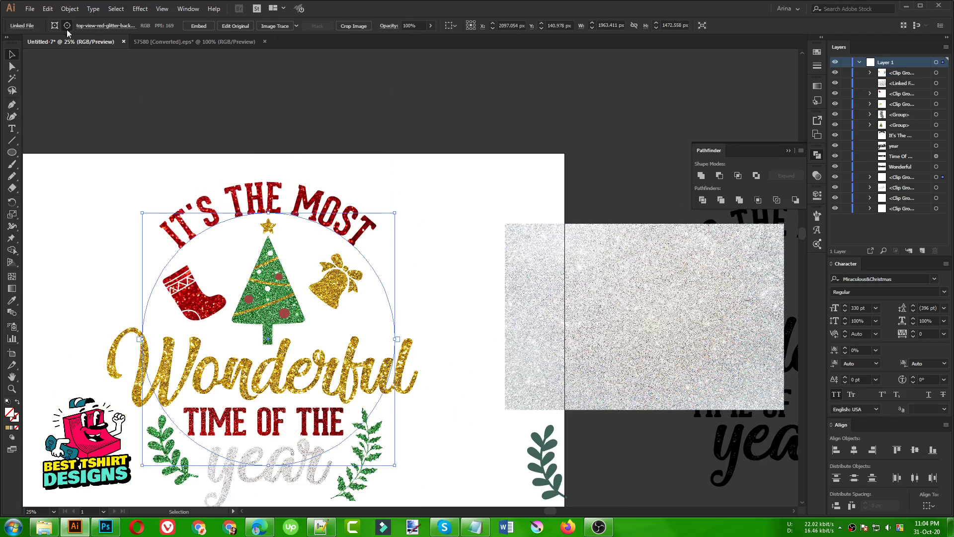
{"action": "left_click", "coordinate": [485, 197]}
Isolate the Christmas tree group and convert its three grouped red baubles into a compound path.
{"action": "double_click", "coordinate": [282, 297]}
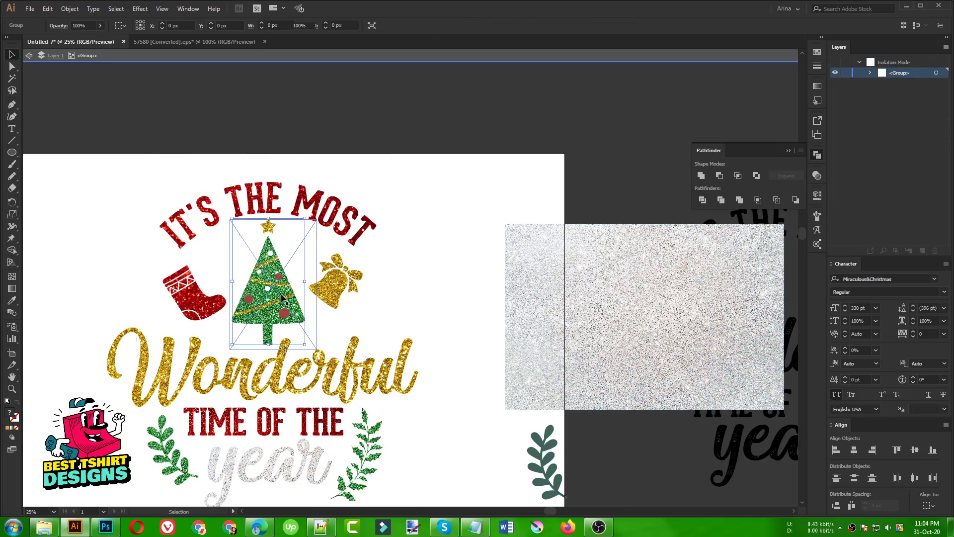
{"action": "scroll", "coordinate": [269, 303], "scroll_direction": "up", "scroll_amount": 1}
{"action": "scroll", "coordinate": [225, 319], "scroll_direction": "up", "scroll_amount": 1}
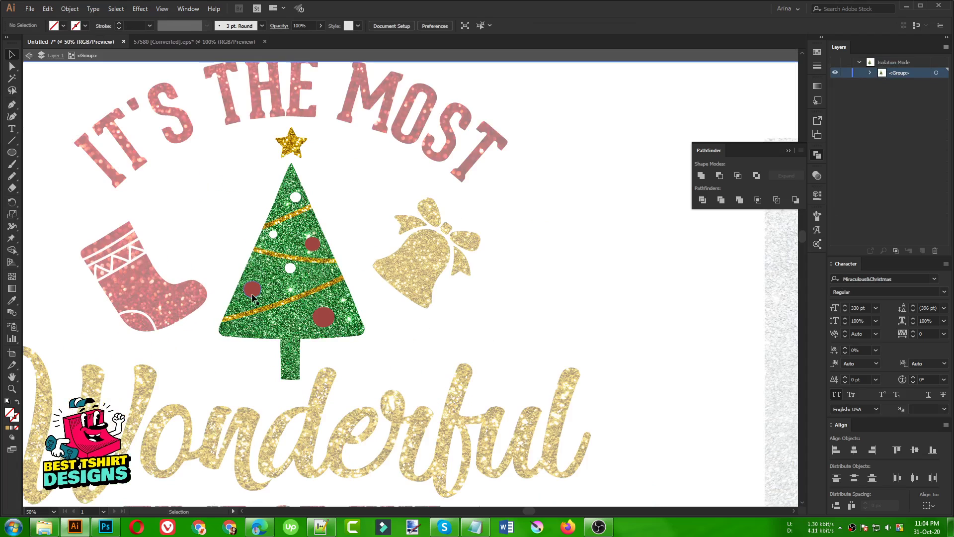
{"action": "left_click", "coordinate": [251, 294]}
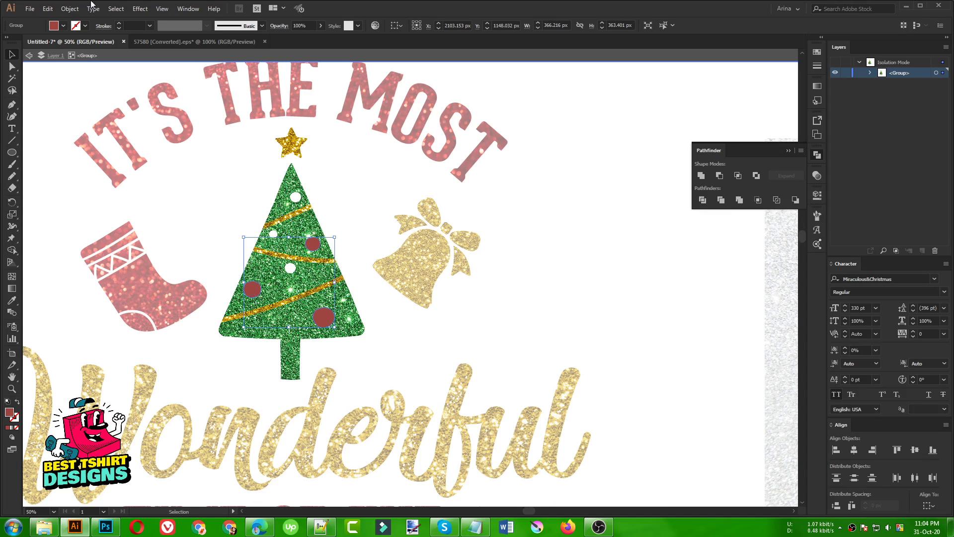
{"action": "left_click", "coordinate": [70, 8]}
{"action": "mouse_move", "coordinate": [107, 361]}
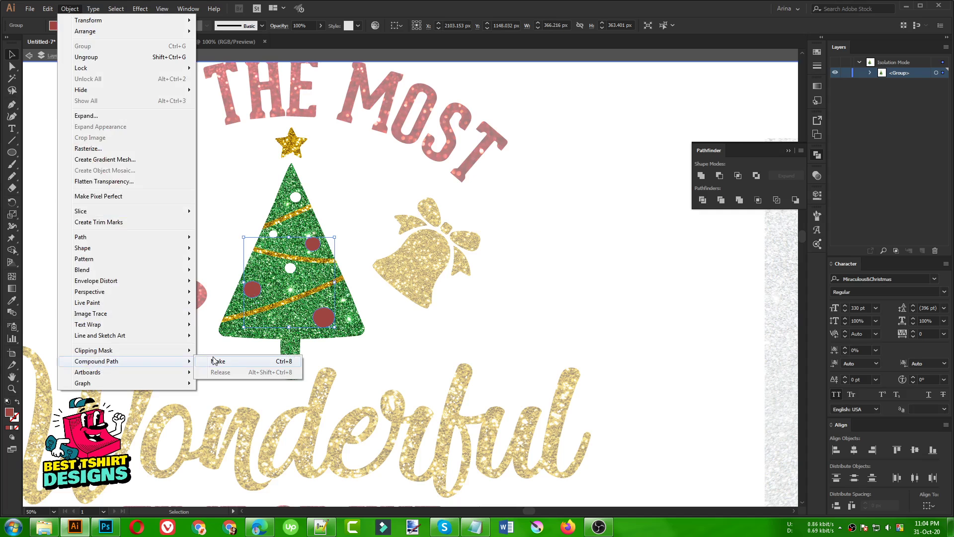
{"action": "left_click", "coordinate": [214, 361]}
Paste the red glitter image behind the red baubles and move it to cover all three.
{"action": "key", "text": "a"}
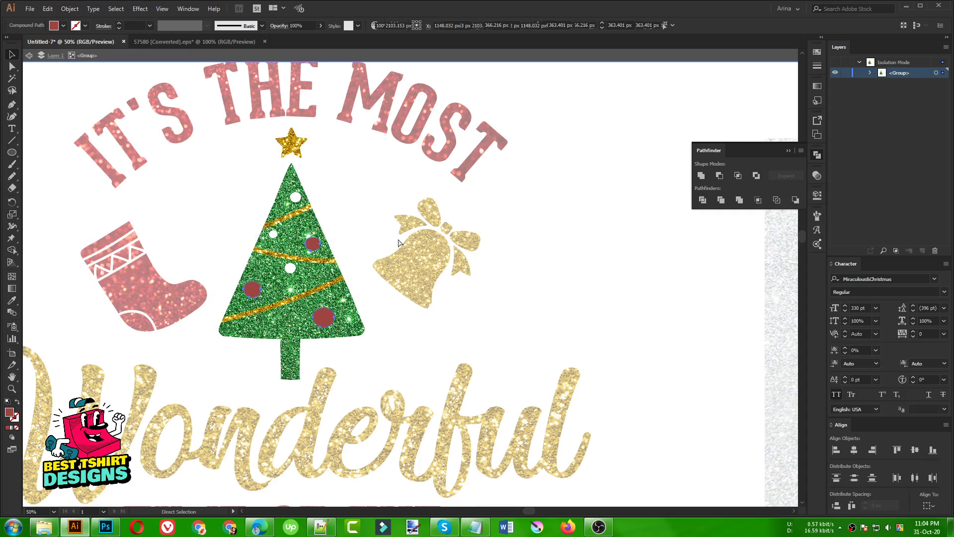
{"action": "key", "text": "ctrl+b"}
{"action": "left_click_drag", "start_coordinate": [405, 162], "coordinate": [479, 291]}
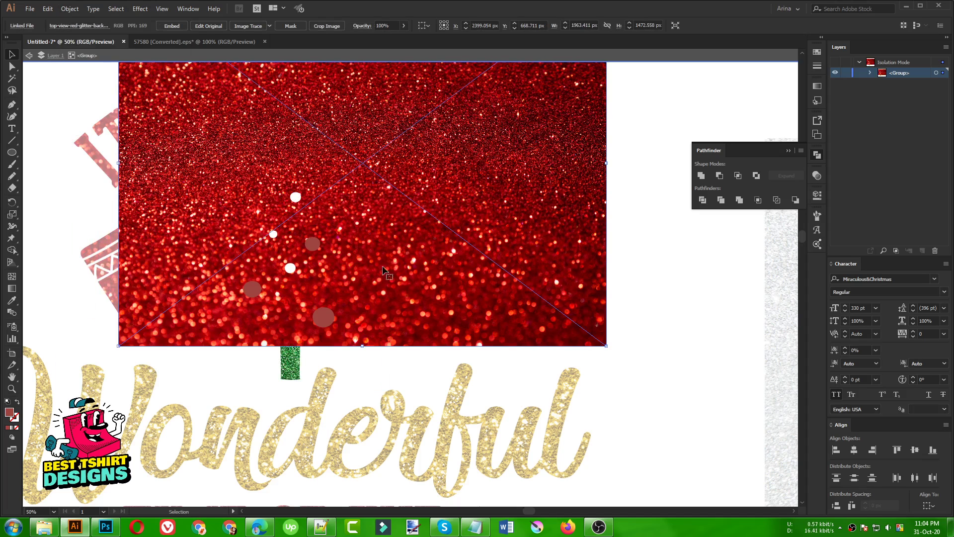
Make a clipping mask from the red bauble compound path and the red glitter image.
{"action": "left_click", "coordinate": [314, 244]}
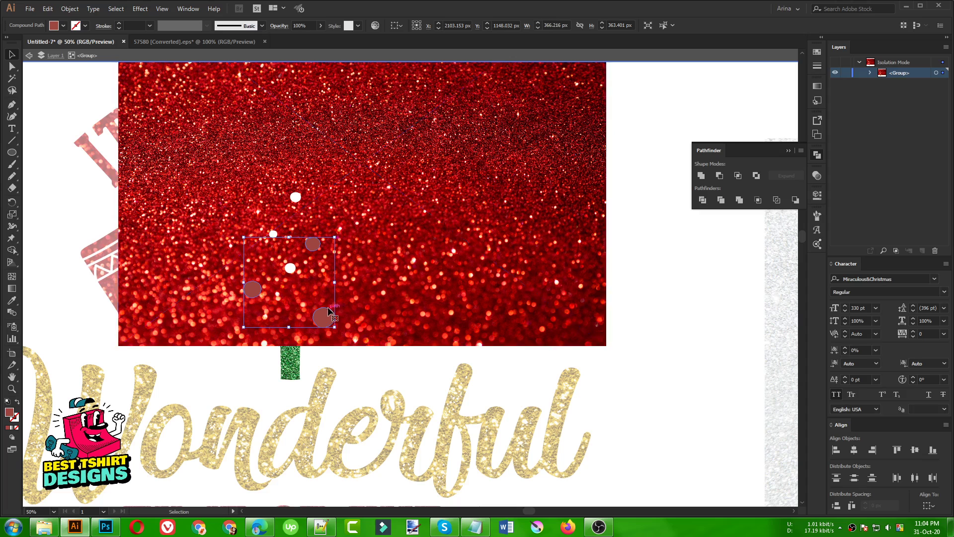
{"action": "left_click", "coordinate": [182, 197], "text": "shift"}
{"action": "right_click", "coordinate": [182, 194]}
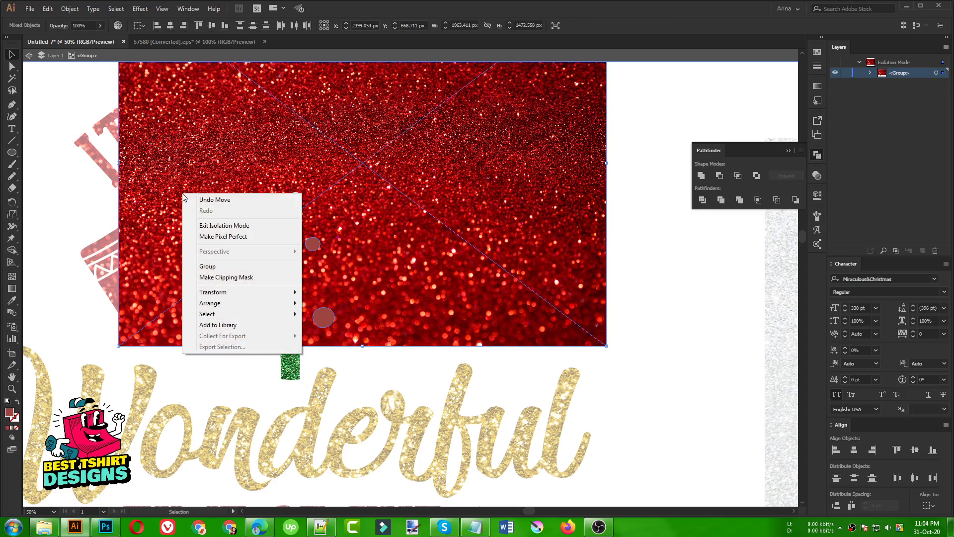
{"action": "left_click", "coordinate": [217, 277]}
{"action": "left_click", "coordinate": [599, 322]}
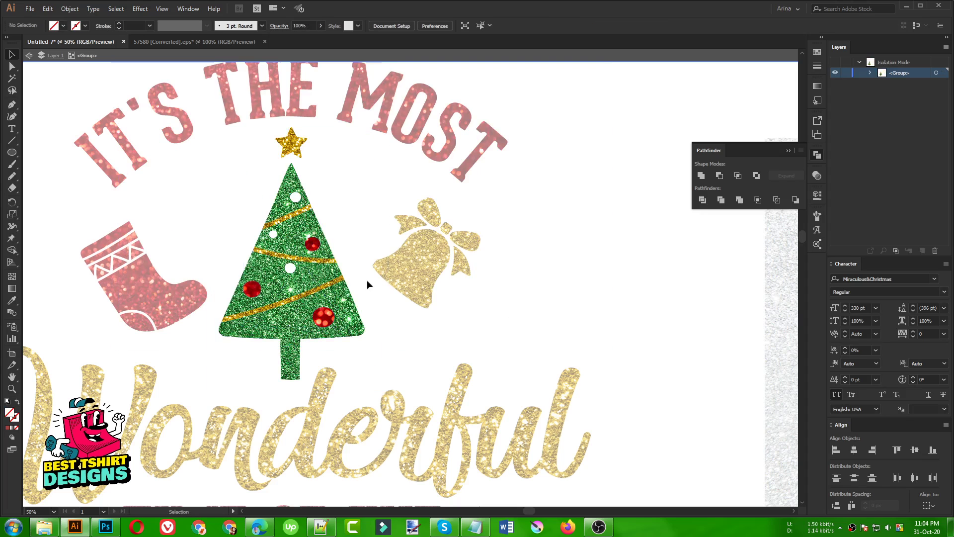
Exit isolation mode and cut the silver glitter image lying beside the design.
{"action": "left_click", "coordinate": [292, 269]}
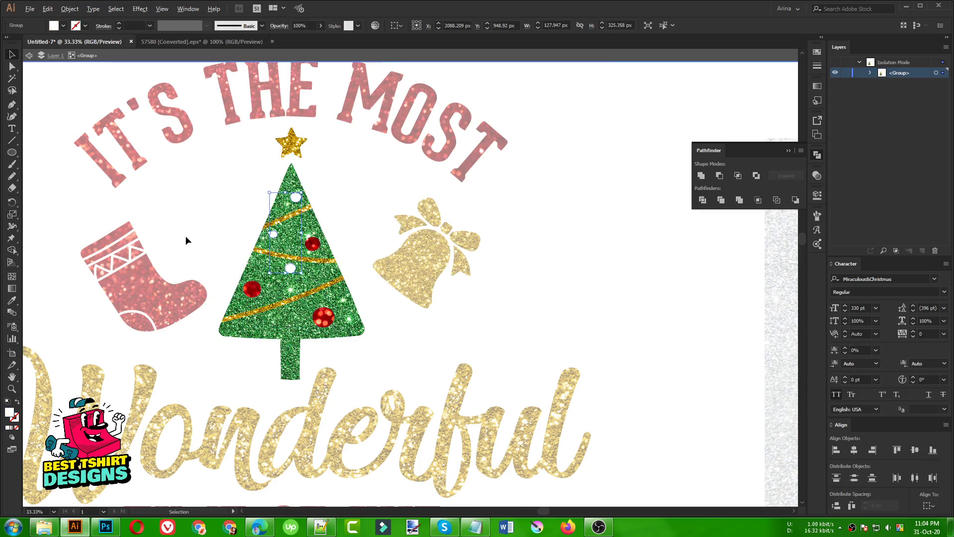
{"action": "scroll", "coordinate": [186, 235], "scroll_direction": "down", "scroll_amount": 1}
{"action": "double_click", "coordinate": [496, 277]}
{"action": "left_click", "coordinate": [581, 306]}
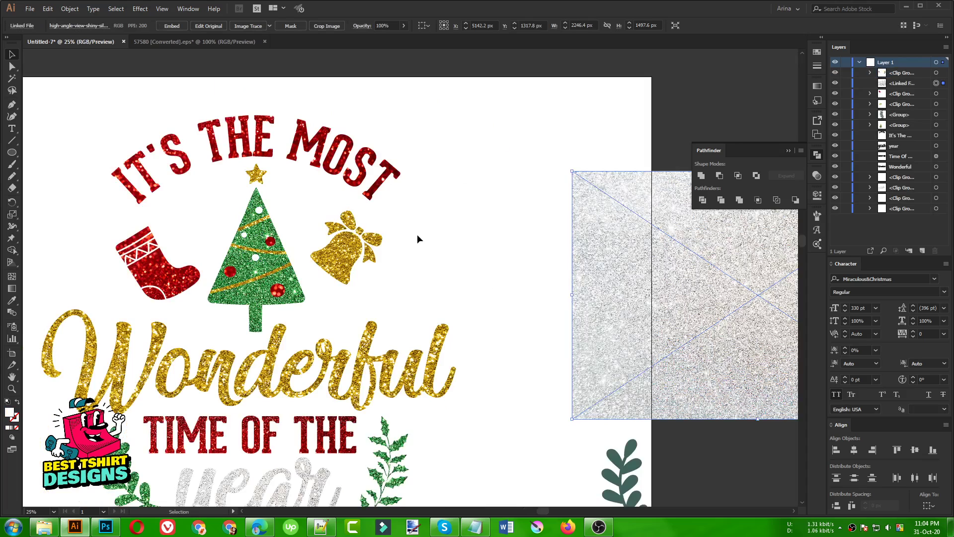
{"action": "scroll", "coordinate": [416, 234], "scroll_direction": "down", "scroll_amount": 1}
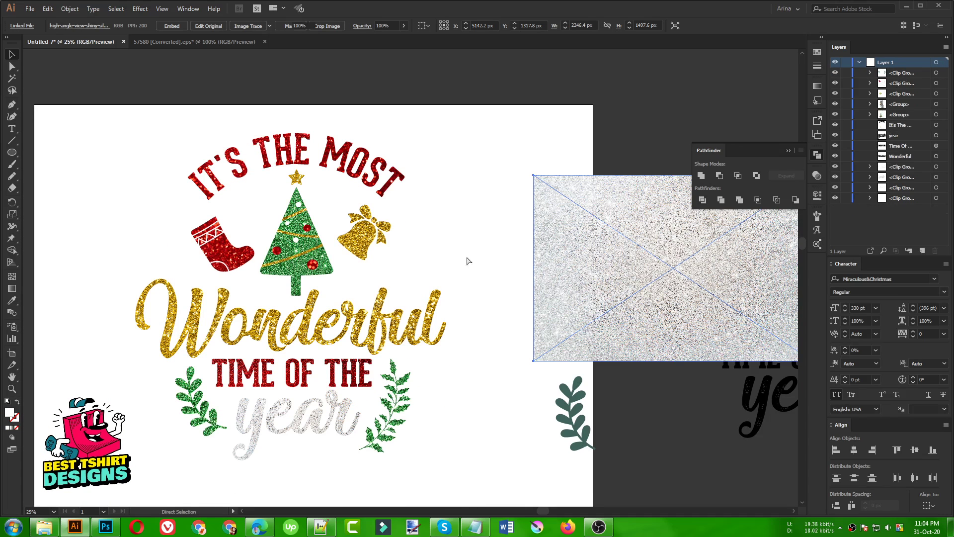
{"action": "key", "text": "Delete"}
Isolate the Christmas tree group and convert its three grouped white baubles into a compound path.
{"action": "scroll", "coordinate": [318, 229], "scroll_direction": "up", "scroll_amount": 3}
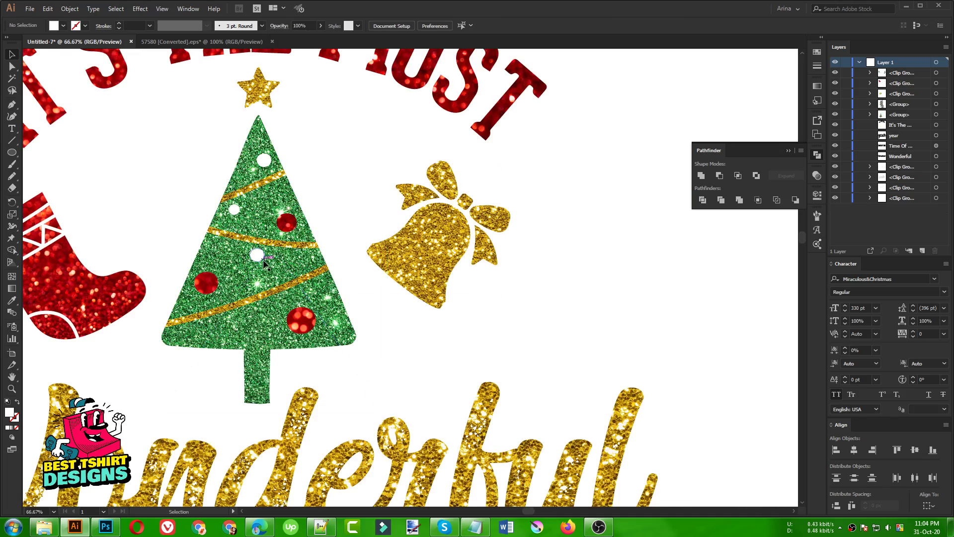
{"action": "double_click", "coordinate": [258, 261]}
{"action": "left_click", "coordinate": [259, 261]}
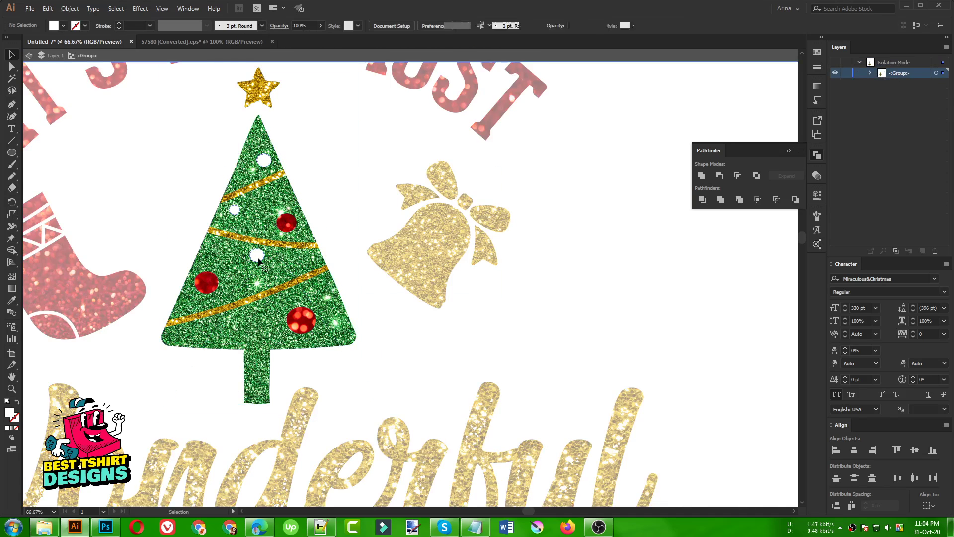
{"action": "left_click", "coordinate": [71, 10]}
{"action": "mouse_move", "coordinate": [117, 363]}
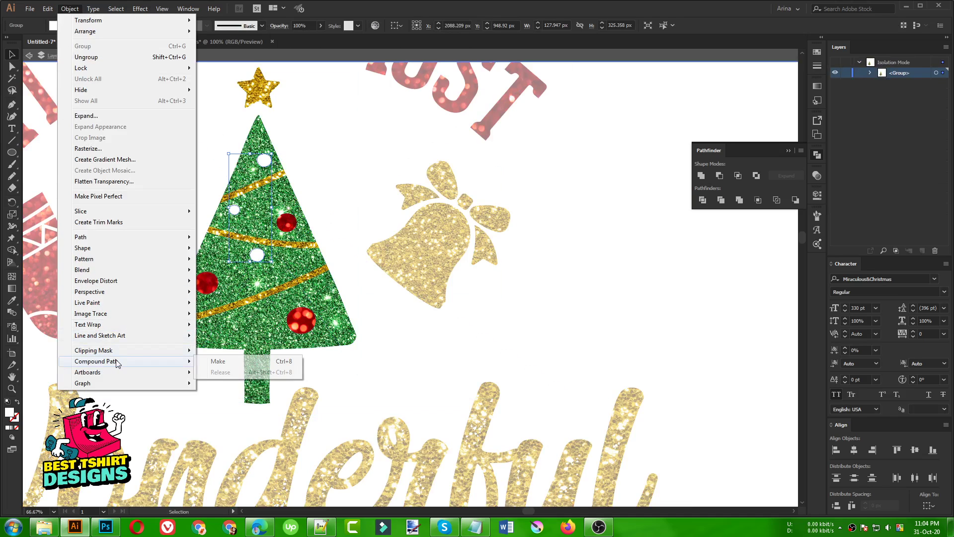
{"action": "left_click", "coordinate": [216, 362]}
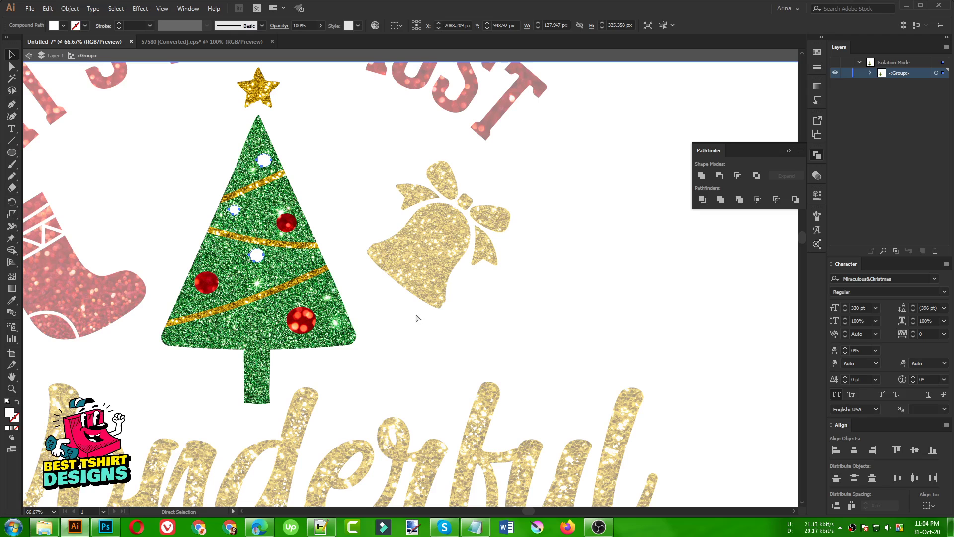
Paste the silver glitter image behind the tree's white bauble compound path.
{"action": "key", "text": "ctrl+v"}
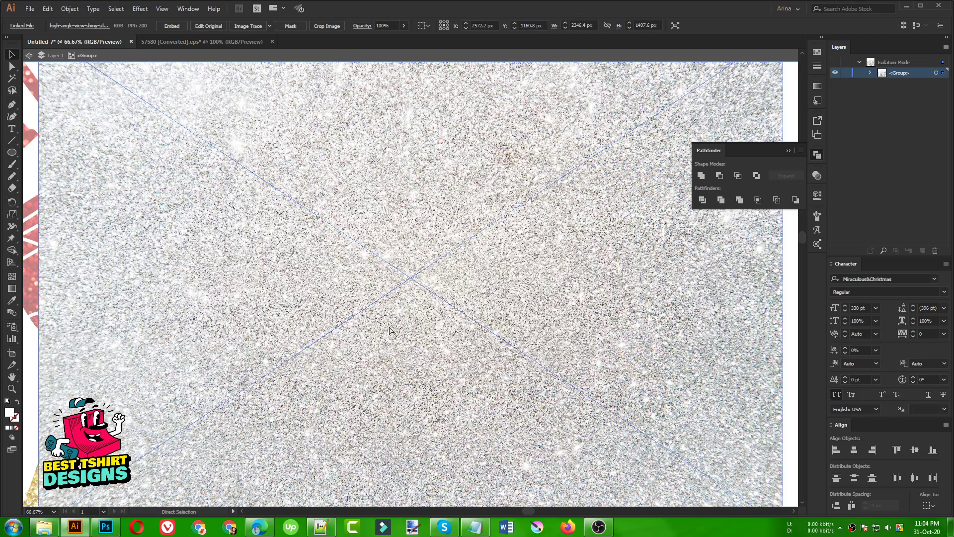
{"action": "key", "text": "Delete"}
{"action": "left_click", "coordinate": [257, 256]}
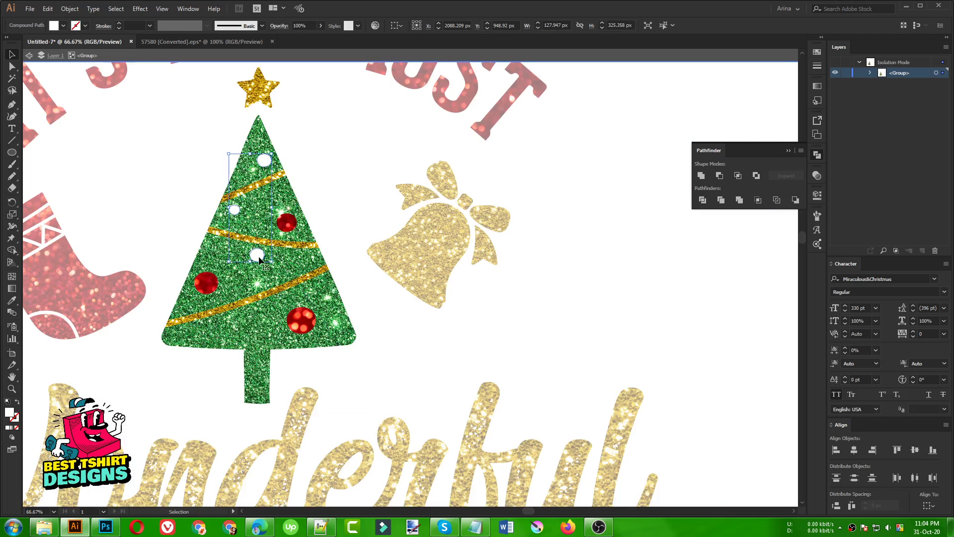
{"action": "key", "text": "a"}
{"action": "key", "text": "v"}
{"action": "key", "text": "ctrl+b"}
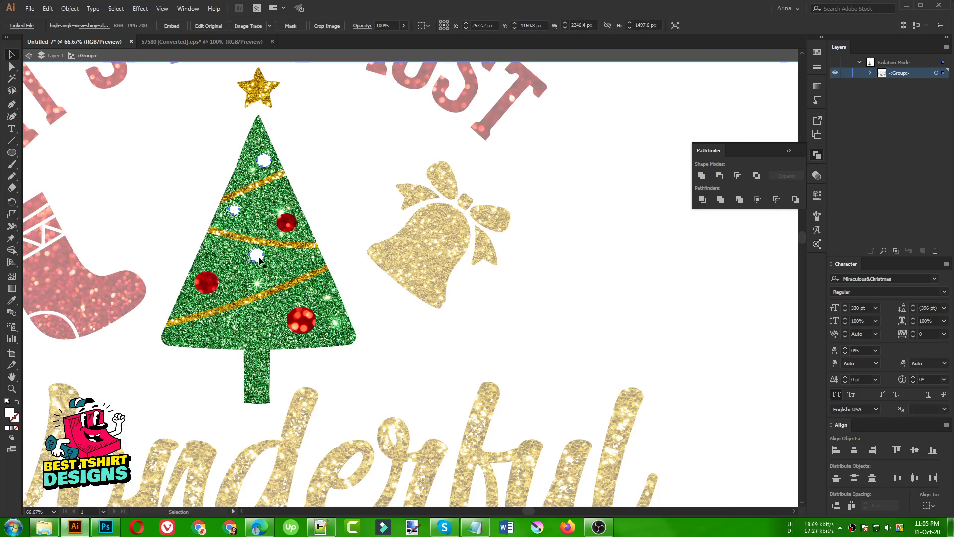
Make a clipping mask from the white bauble compound path and the silver glitter image.
{"action": "left_click", "coordinate": [259, 259], "text": "shift"}
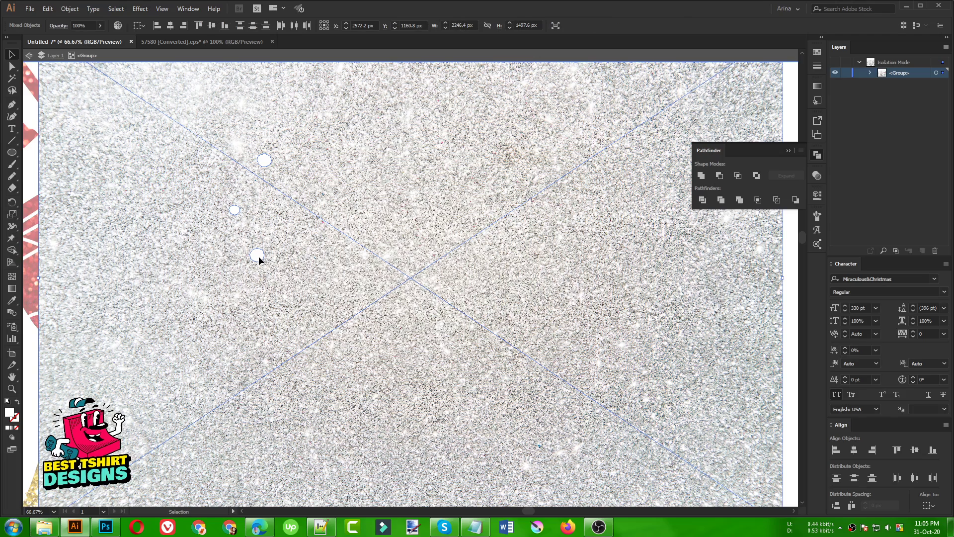
{"action": "right_click", "coordinate": [303, 248]}
{"action": "left_click", "coordinate": [341, 330]}
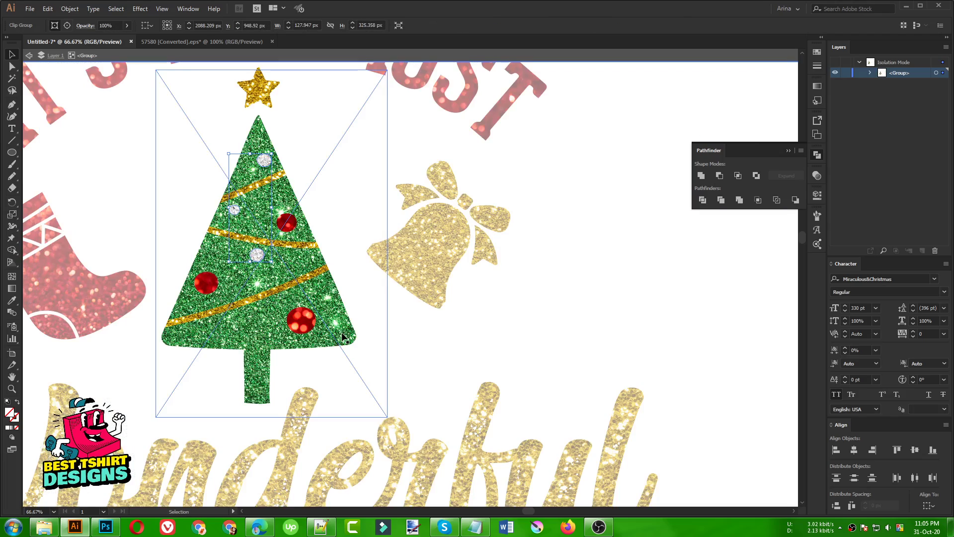
Exit the tree group's isolation mode and check the whole T-shirt design.
{"action": "left_click", "coordinate": [508, 301]}
{"action": "key", "text": "ctrl+minus"}
{"action": "key", "text": "ctrl+minus"}
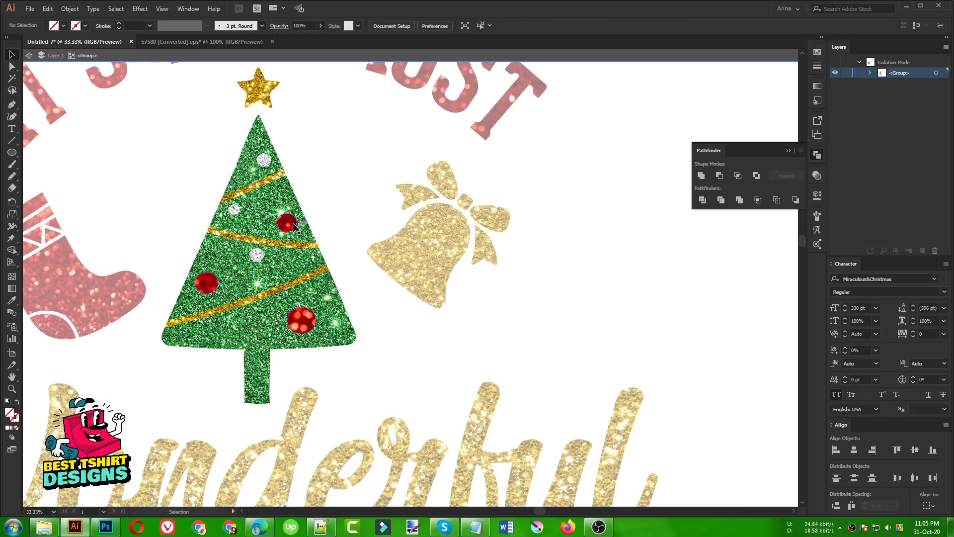
{"action": "double_click", "coordinate": [479, 266]}
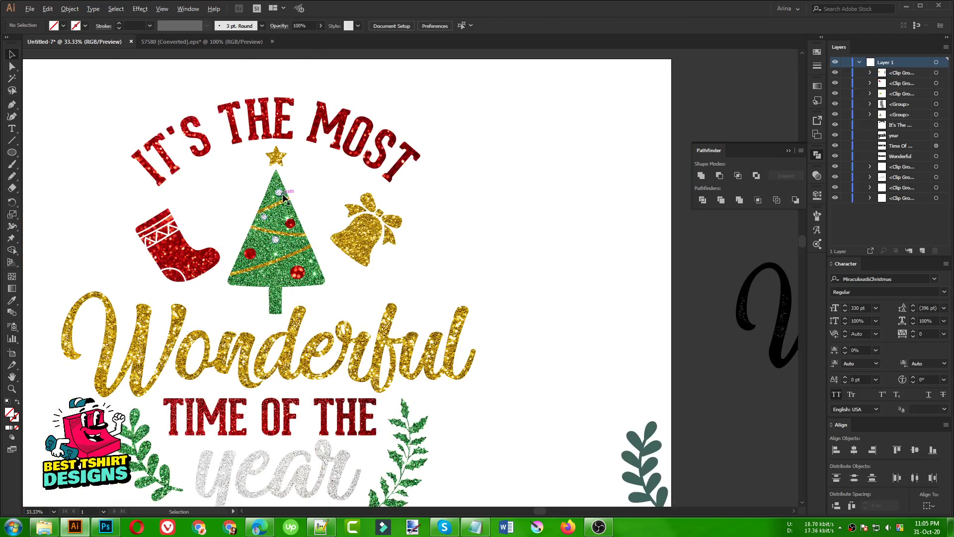
{"action": "key", "text": "ctrl+minus"}
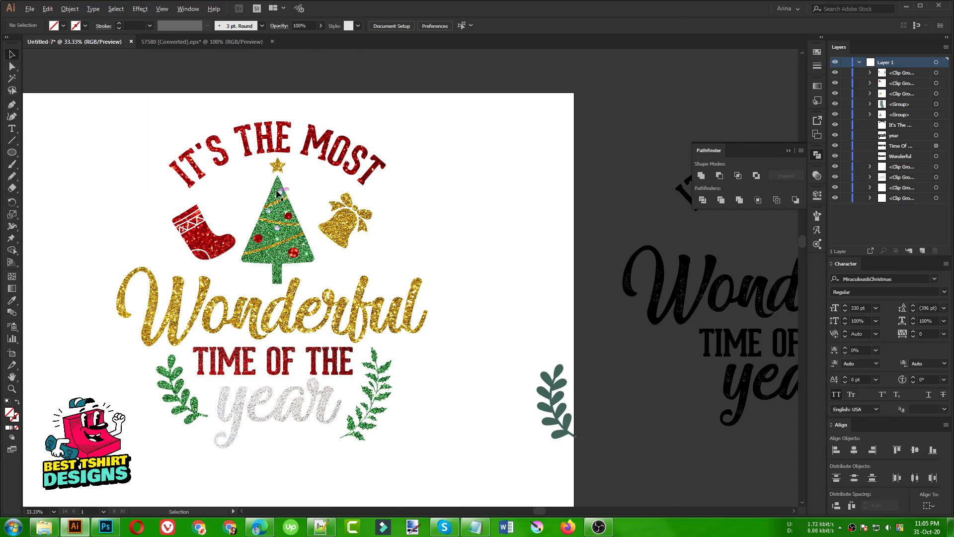
{"action": "scroll", "coordinate": [276, 192], "scroll_direction": "up", "scroll_amount": 1}
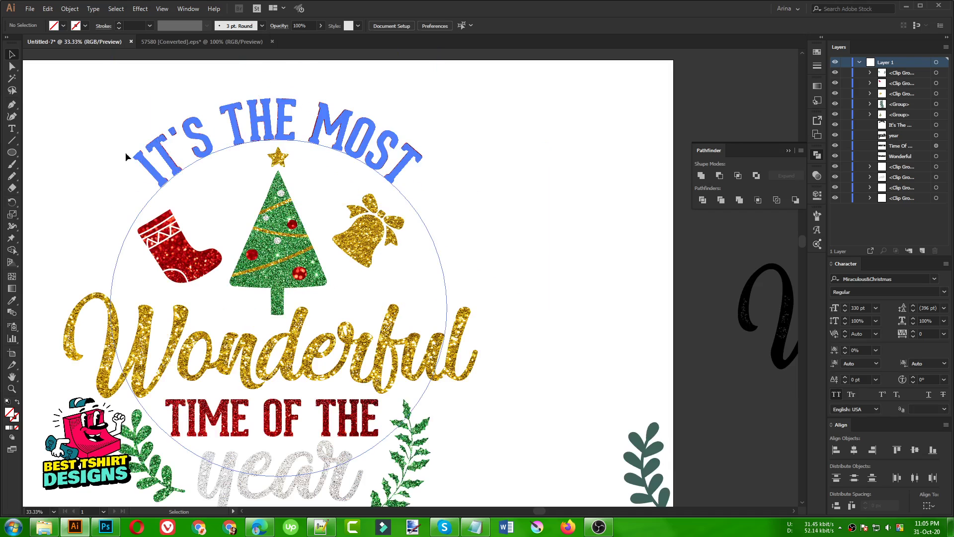
Isolate the bearded Santa group in the badge of 57580 [Converted].eps and copy its Santa hat.
{"action": "left_click", "coordinate": [189, 44]}
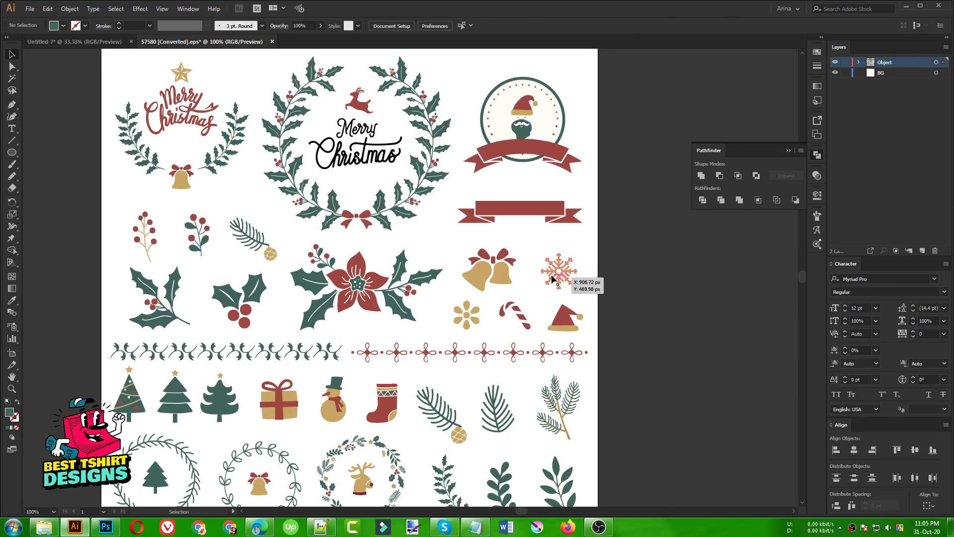
{"action": "left_click", "coordinate": [559, 288]}
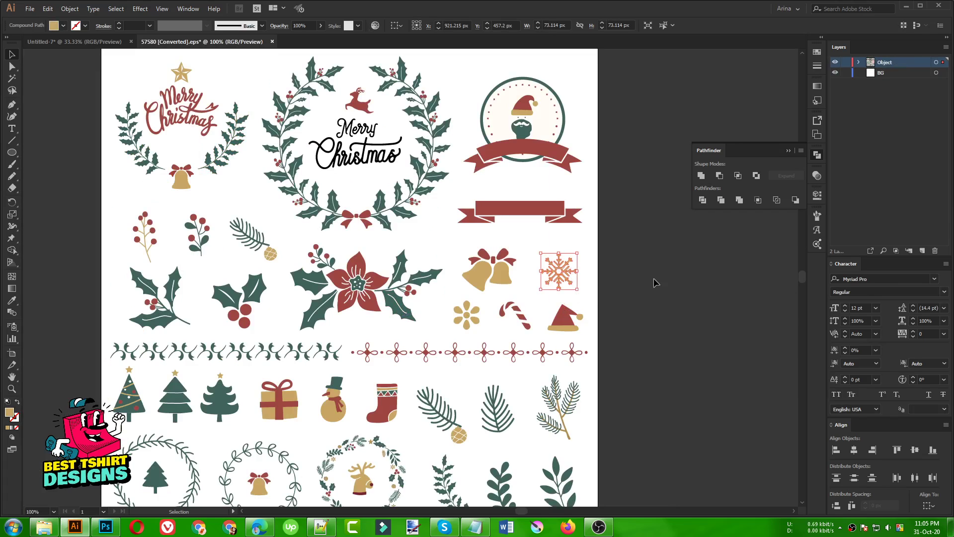
{"action": "left_click", "coordinate": [523, 114]}
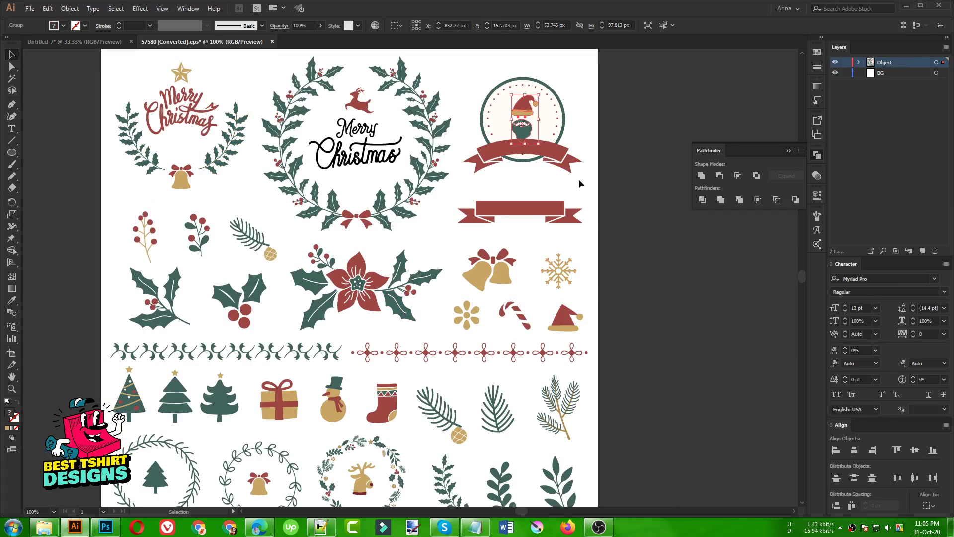
{"action": "double_click", "coordinate": [526, 105]}
{"action": "scroll", "coordinate": [542, 93], "scroll_direction": "up", "scroll_amount": 4, "text": "alt"}
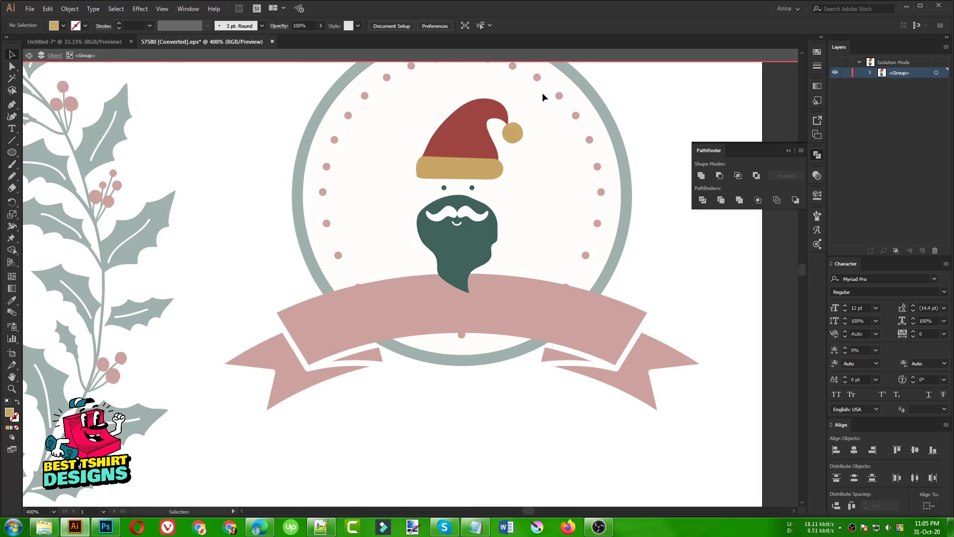
{"action": "left_click", "coordinate": [473, 132]}
{"action": "key", "text": "v"}
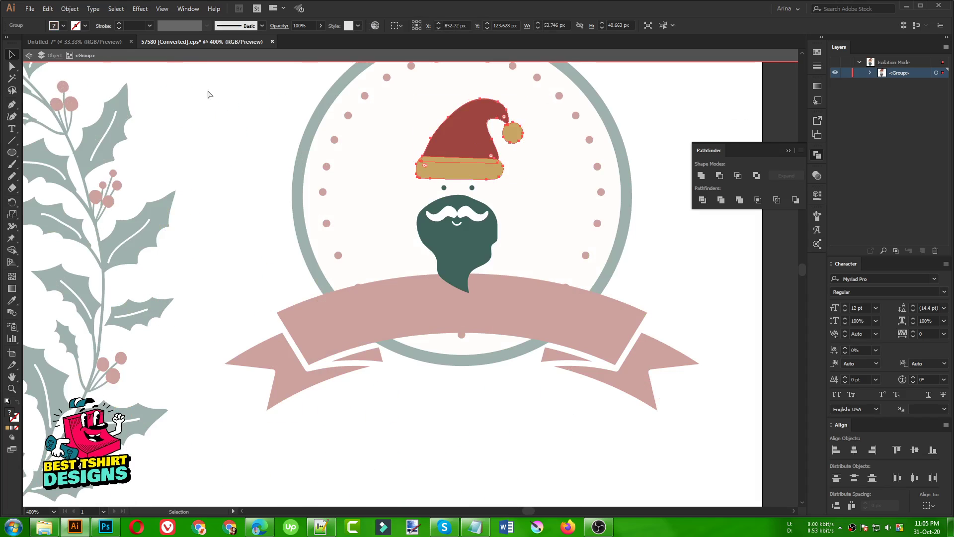
Paste the Santa hat into the T-shirt design, try it enlarged beside the bell, and delete it.
{"action": "left_click", "coordinate": [72, 43]}
{"action": "key", "text": "Escape"}
{"action": "key", "text": "ctrl+v"}
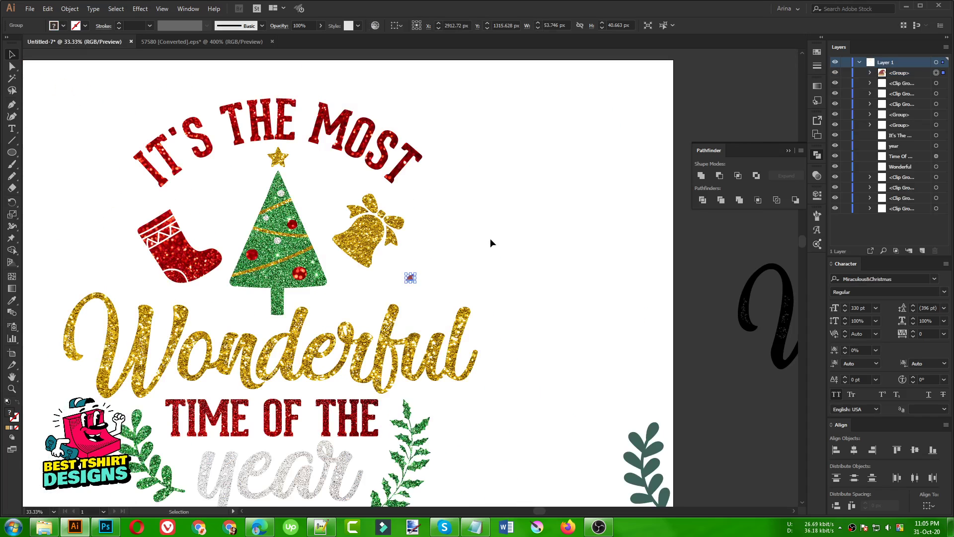
{"action": "scroll", "coordinate": [410, 249], "scroll_direction": "down", "scroll_amount": 1, "text": "alt"}
{"action": "left_click_drag", "start_coordinate": [411, 275], "coordinate": [457, 354]}
{"action": "left_click_drag", "start_coordinate": [414, 297], "coordinate": [466, 205]}
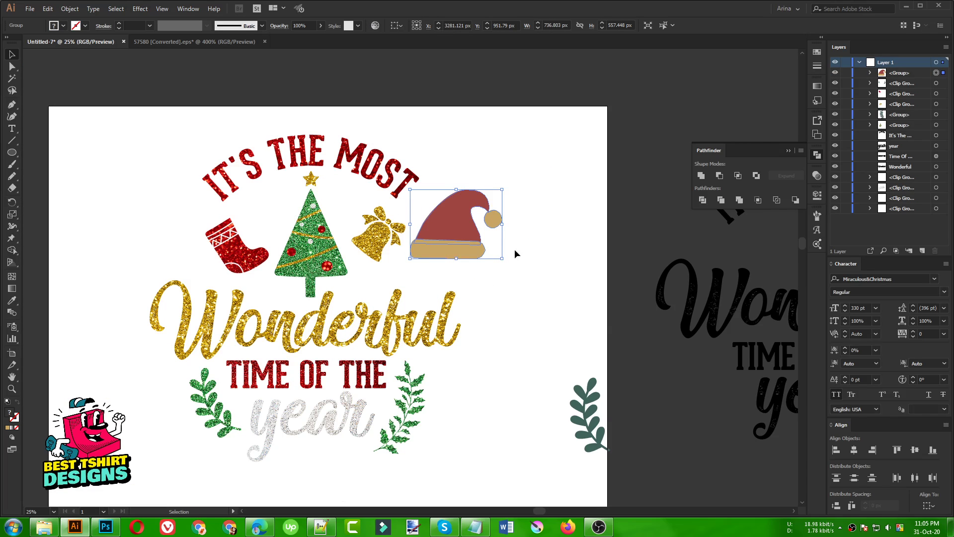
{"action": "key", "text": "Delete"}
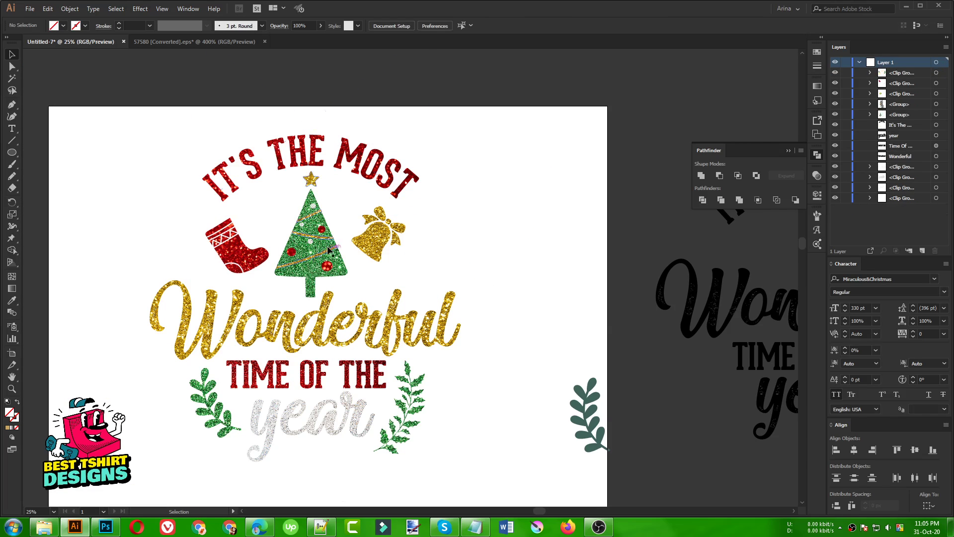
Copy the gold snowflake from 57580 [Converted].eps into the T-shirt design, enlarged to about 308 px at the bell's lower right.
{"action": "left_click", "coordinate": [198, 43]}
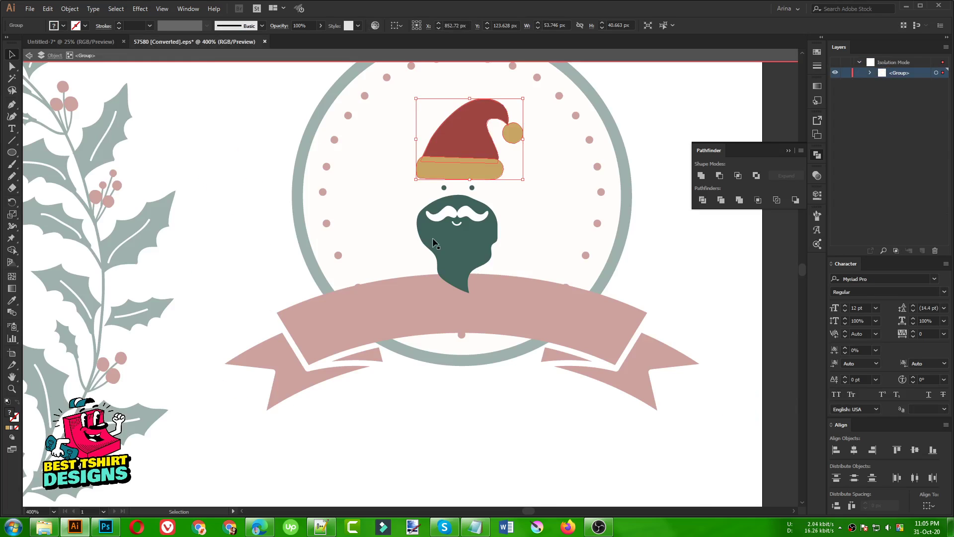
{"action": "double_click", "coordinate": [269, 128]}
{"action": "scroll", "coordinate": [227, 151], "scroll_direction": "down", "scroll_amount": 4}
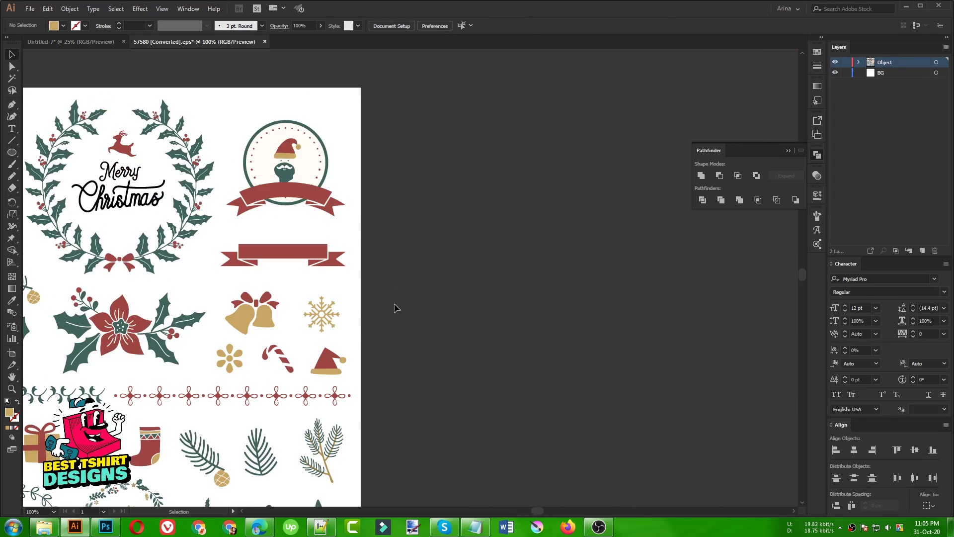
{"action": "left_click", "coordinate": [323, 316]}
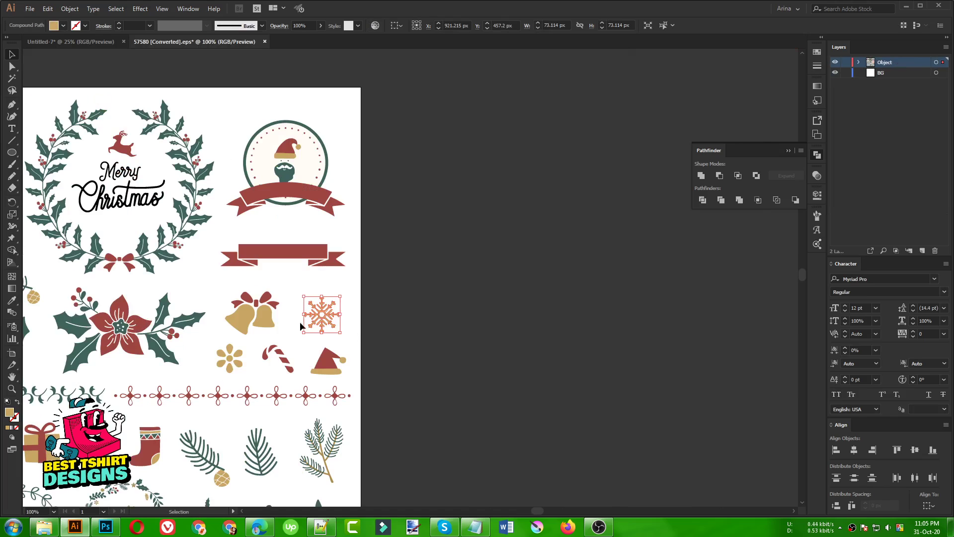
{"action": "left_click", "coordinate": [97, 44]}
{"action": "key", "text": "ctrl+v"}
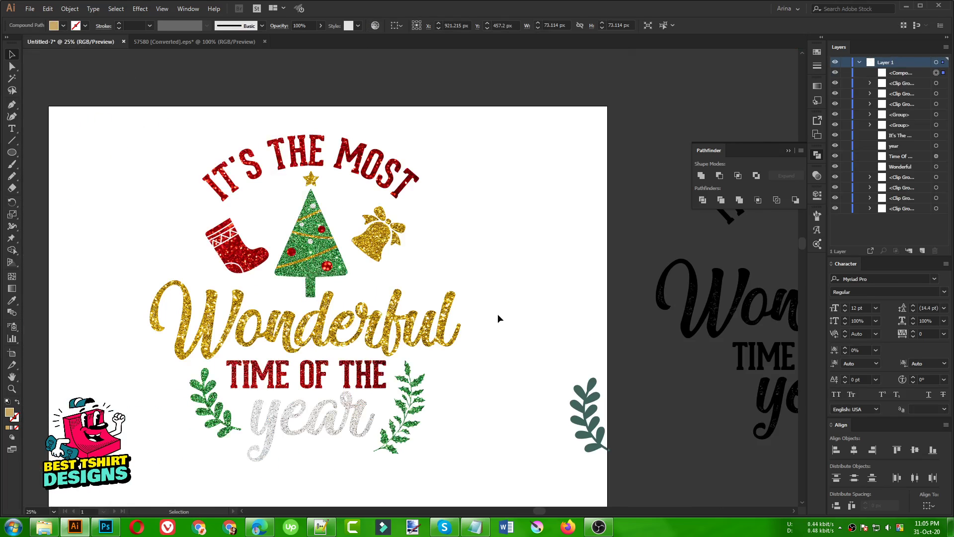
{"action": "left_click_drag", "start_coordinate": [416, 281], "coordinate": [447, 264]}
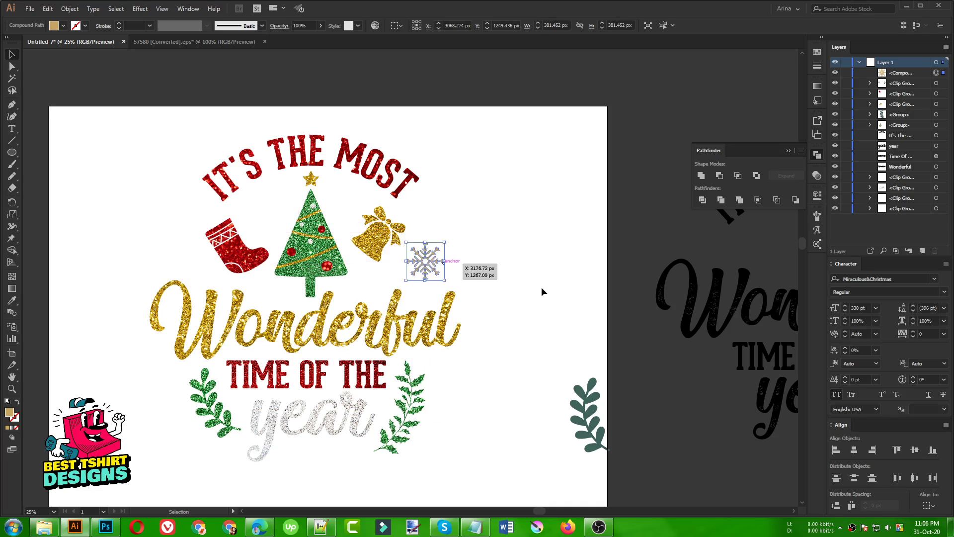
Copy the gold glitter image from the bell's clip group and paste it behind the snowflake.
{"action": "left_click", "coordinate": [378, 243]}
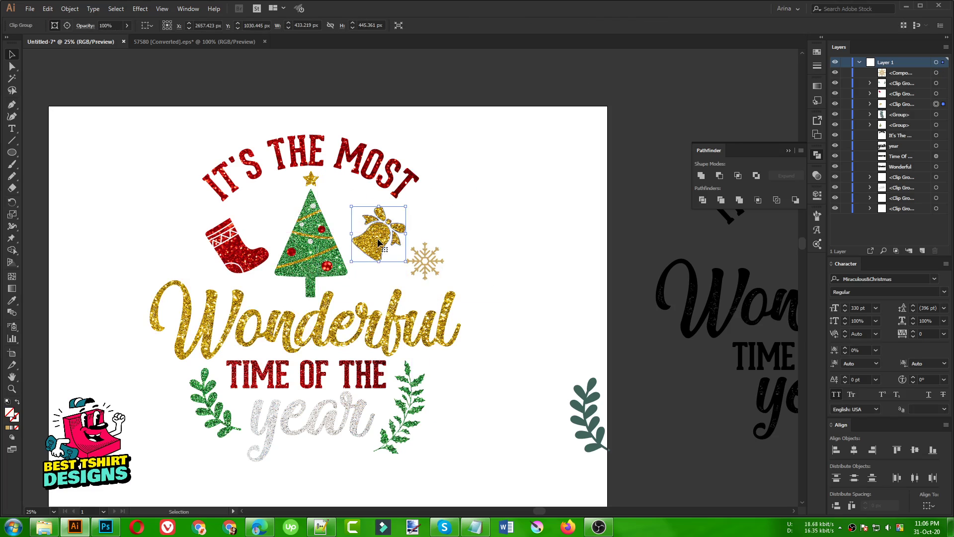
{"action": "left_click", "coordinate": [67, 26]}
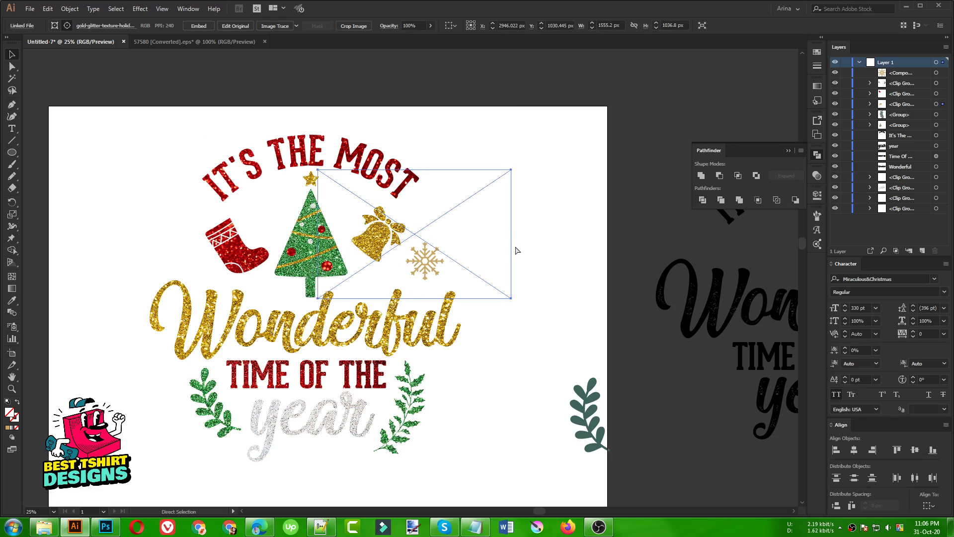
{"action": "left_click", "coordinate": [557, 265]}
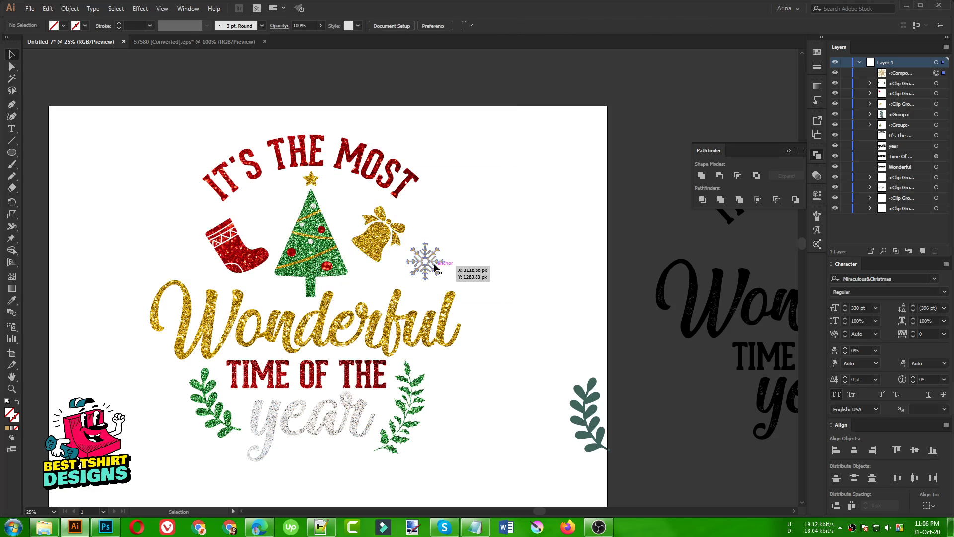
{"action": "left_click", "coordinate": [435, 266]}
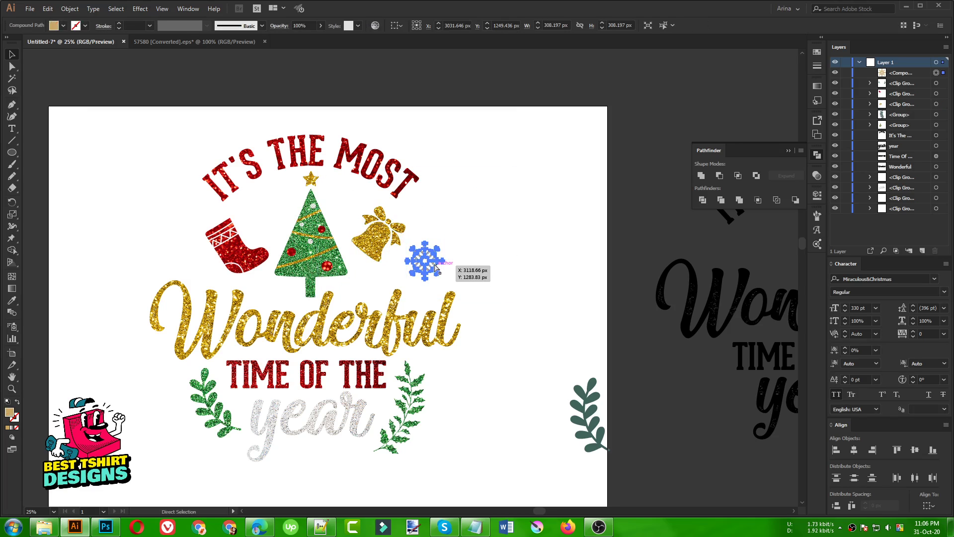
{"action": "key", "text": "ctrl+b"}
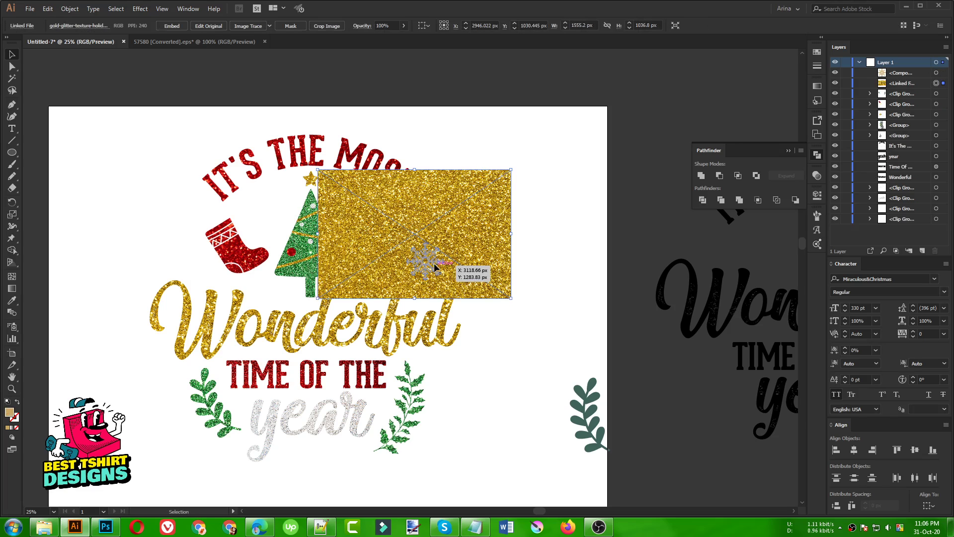
Make the snowflake a compound path and clip the gold glitter image with it.
{"action": "left_click", "coordinate": [433, 266]}
{"action": "left_click", "coordinate": [70, 9]}
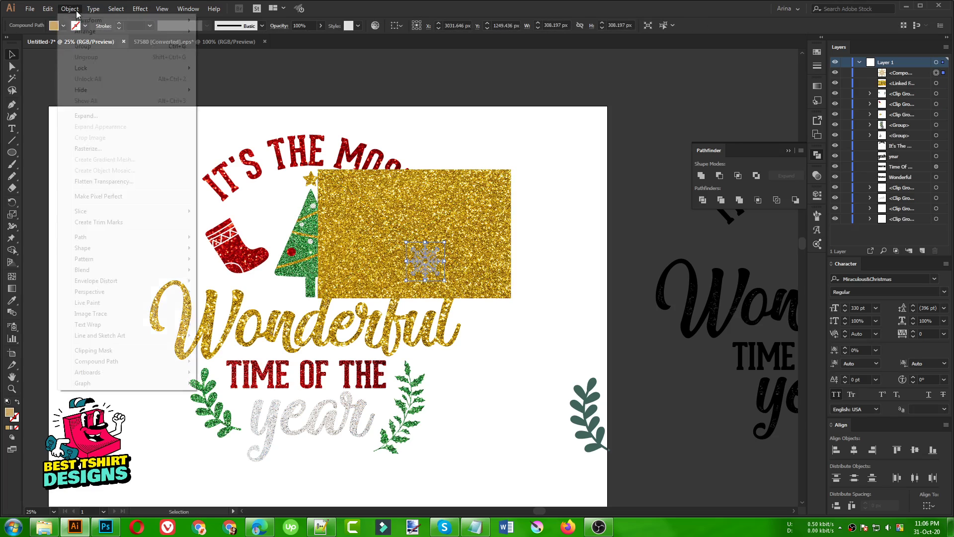
{"action": "left_click", "coordinate": [213, 363]}
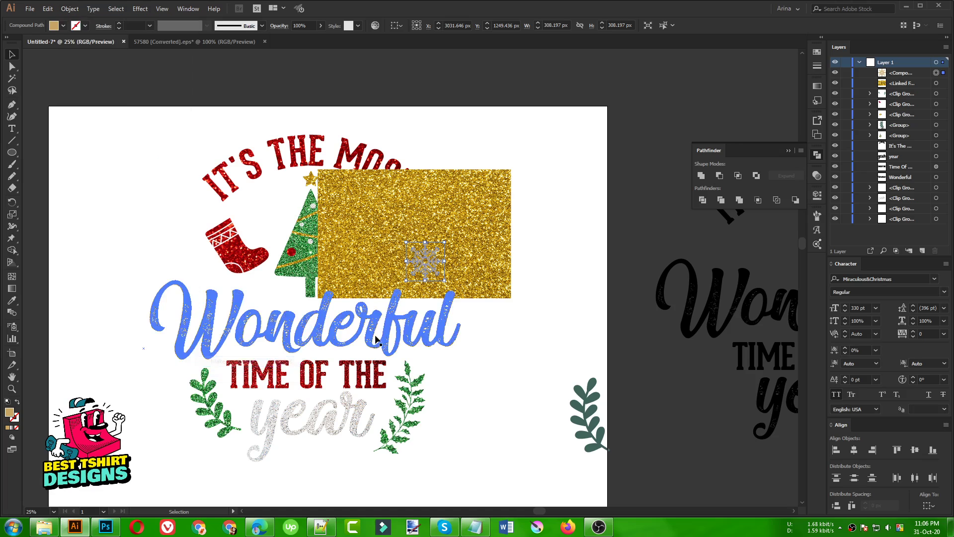
{"action": "left_click", "coordinate": [464, 275], "text": "shift"}
{"action": "right_click", "coordinate": [429, 257]}
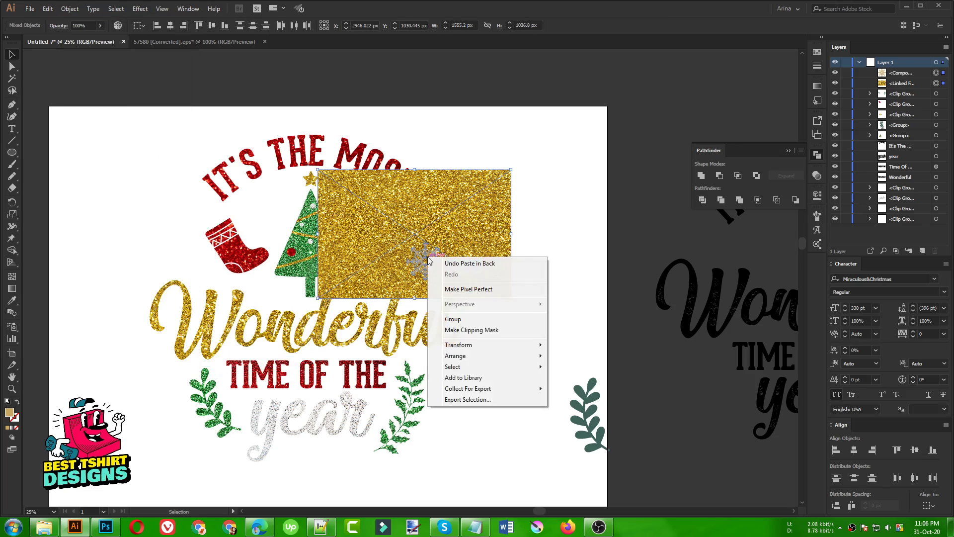
{"action": "left_click", "coordinate": [449, 331]}
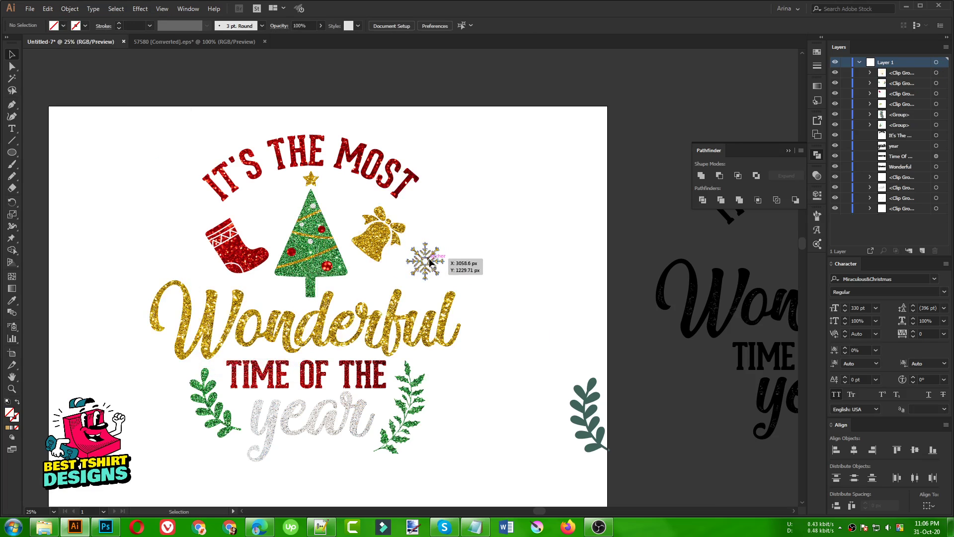
Place smaller copies of the gold snowflake below "year" and around the stocking, making the one at its upper left about 172 px.
{"action": "left_click_drag", "start_coordinate": [431, 262], "coordinate": [378, 474]}
{"action": "left_click", "coordinate": [467, 468]}
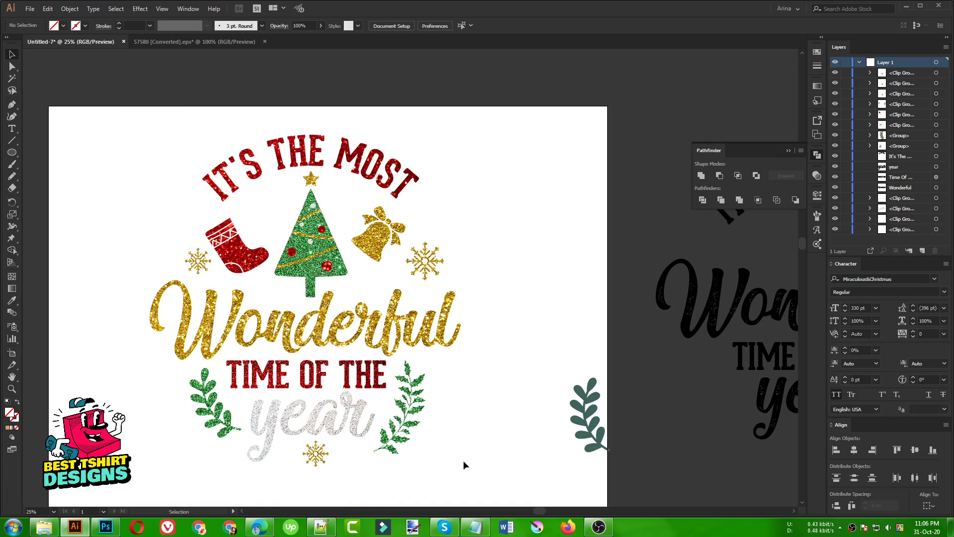
{"action": "left_click_drag", "start_coordinate": [325, 460], "coordinate": [197, 215]}
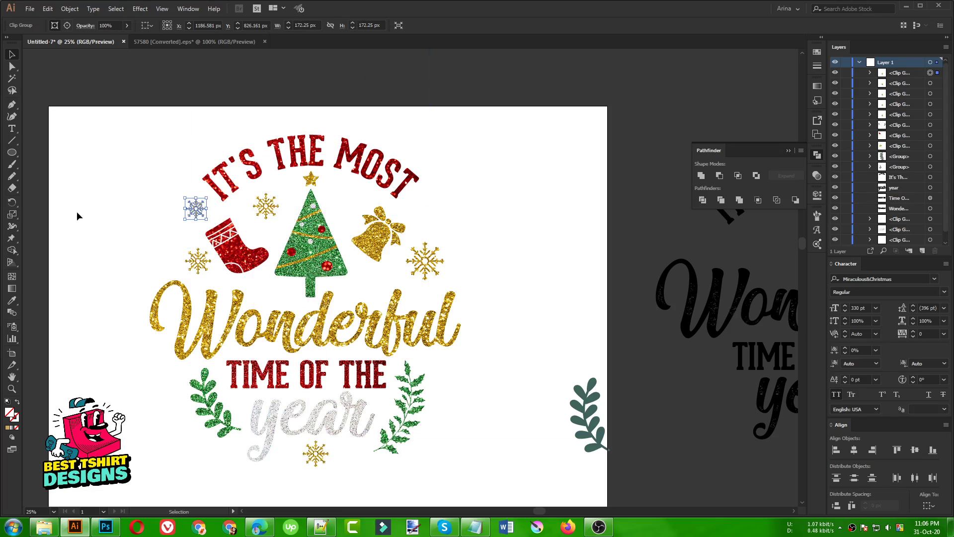
{"action": "left_click", "coordinate": [76, 213]}
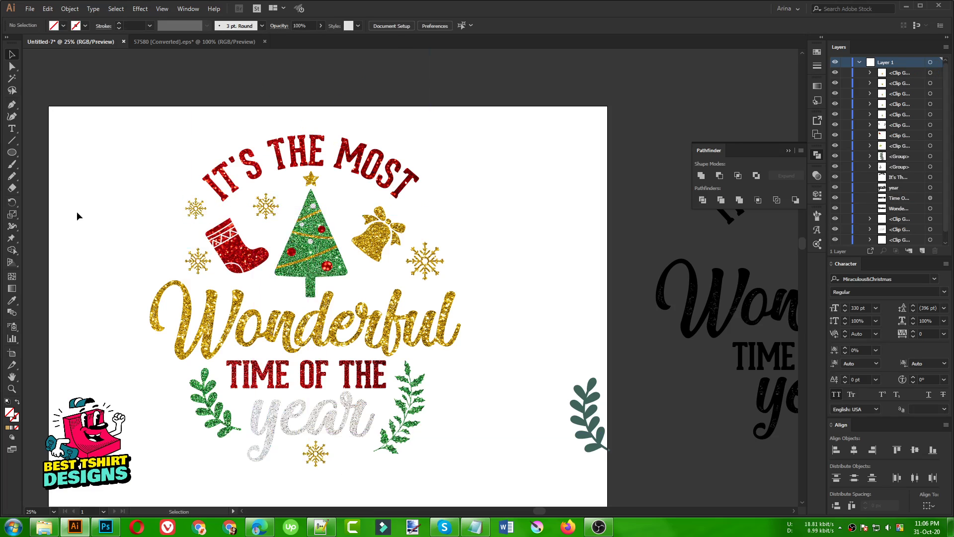
Relink the glitter images of the snowflakes near the bell and below "year" to top-view-red-glitter-background.
{"action": "left_click", "coordinate": [425, 267]}
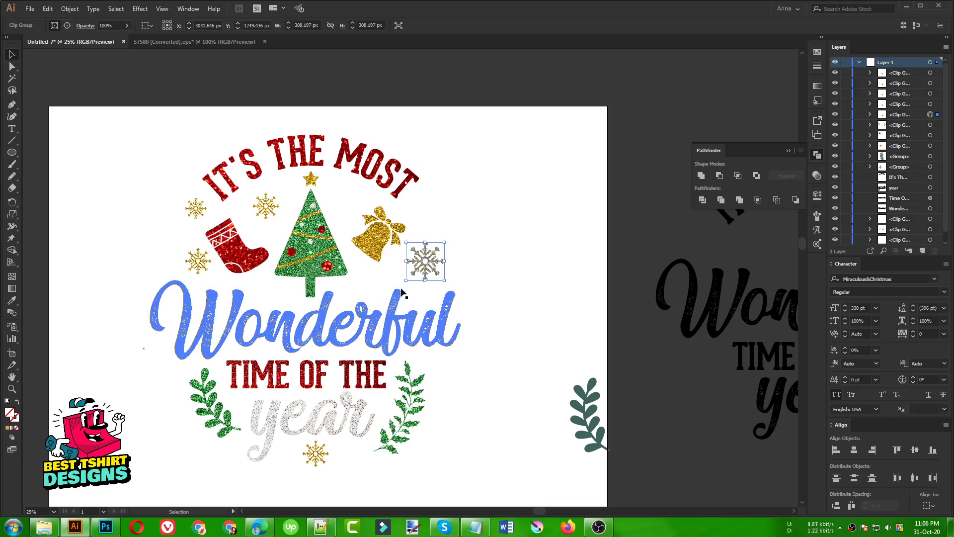
{"action": "left_click_drag", "start_coordinate": [434, 266], "coordinate": [434, 266]}
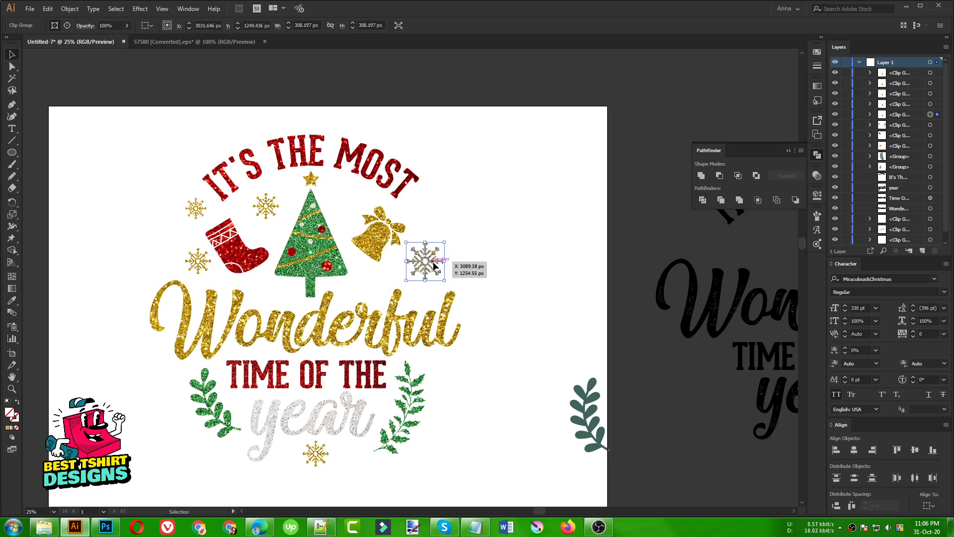
{"action": "left_click", "coordinate": [316, 454], "text": "shift"}
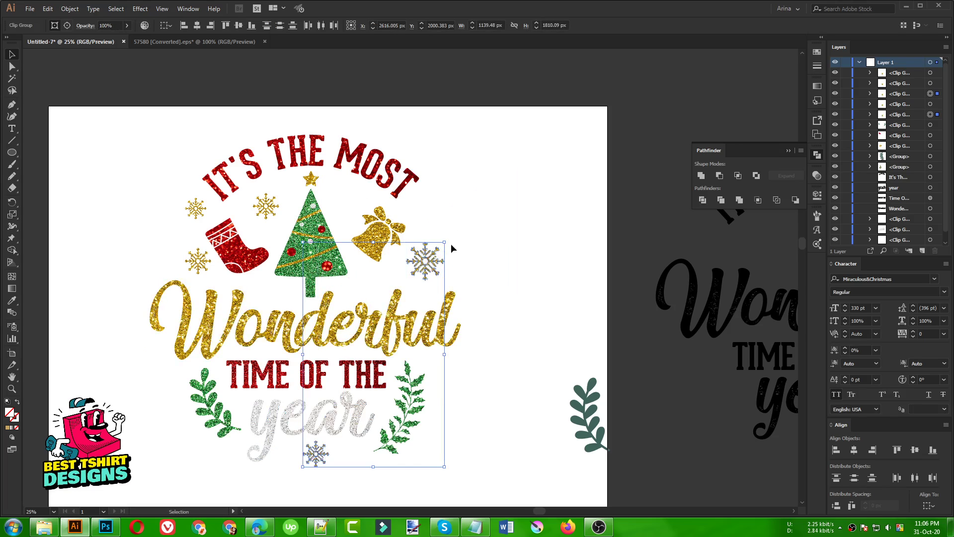
{"action": "left_click", "coordinate": [67, 26]}
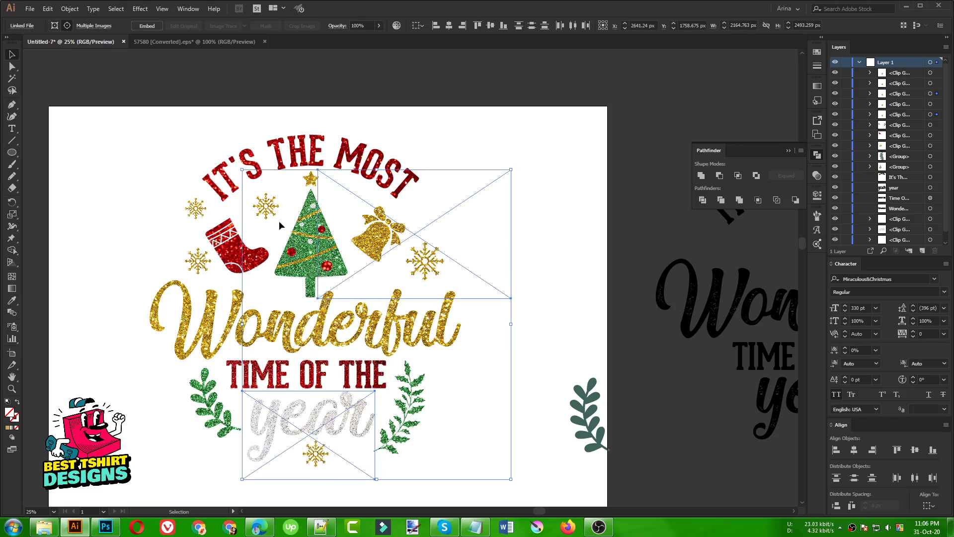
{"action": "left_click", "coordinate": [22, 25]}
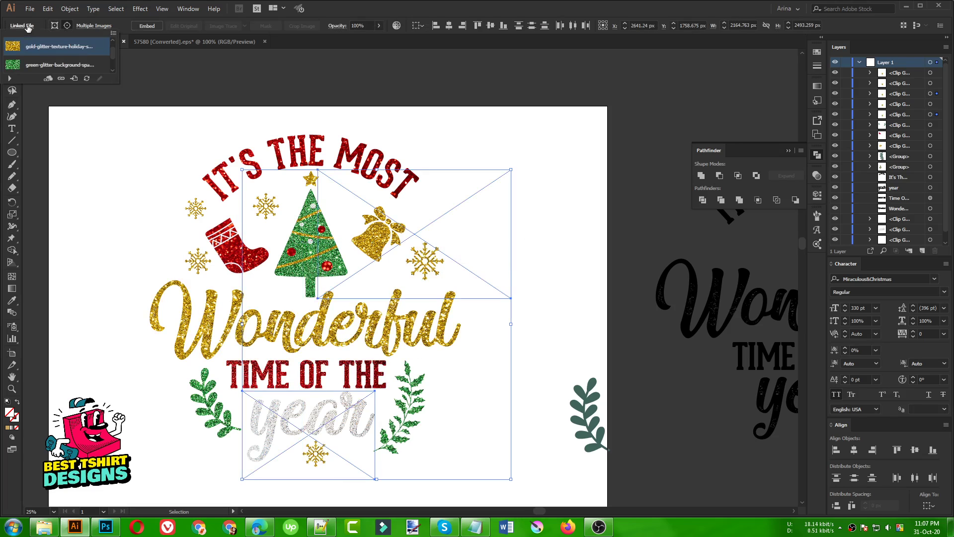
{"action": "left_click", "coordinate": [62, 79]}
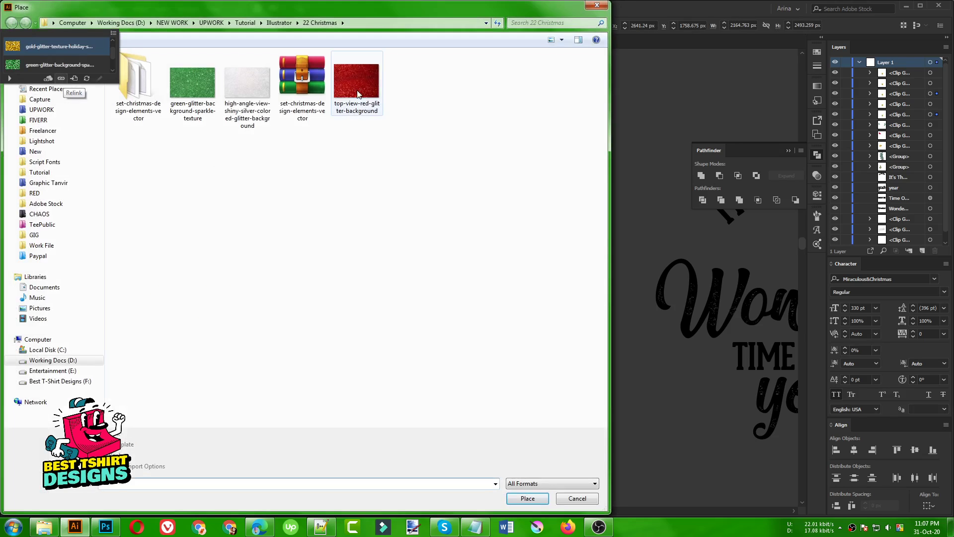
{"action": "double_click", "coordinate": [357, 84]}
{"action": "double_click", "coordinate": [357, 94]}
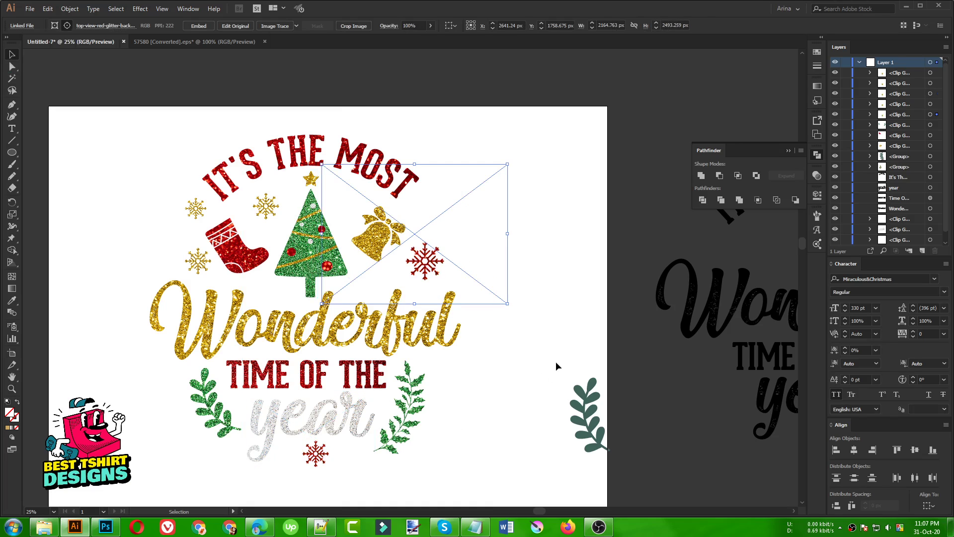
{"action": "left_click", "coordinate": [544, 338]}
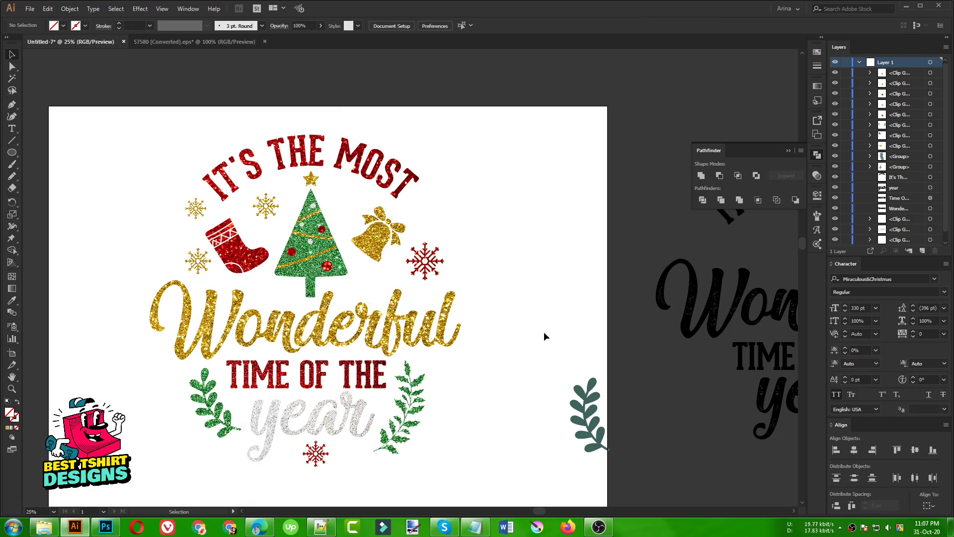
Draw a black-filled rectangle of about 2924 × 3020 px around the design and send it to the back.
{"action": "scroll", "coordinate": [544, 332], "scroll_direction": "down", "scroll_amount": 1}
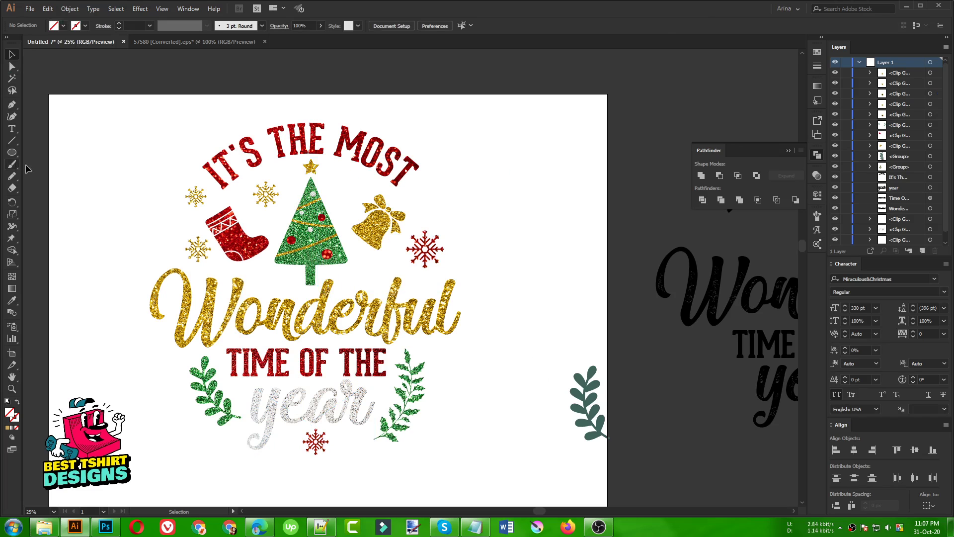
{"action": "left_click_drag", "start_coordinate": [12, 156], "coordinate": [39, 152]}
{"action": "left_click_drag", "start_coordinate": [130, 114], "coordinate": [492, 485]}
{"action": "left_click", "coordinate": [52, 29]}
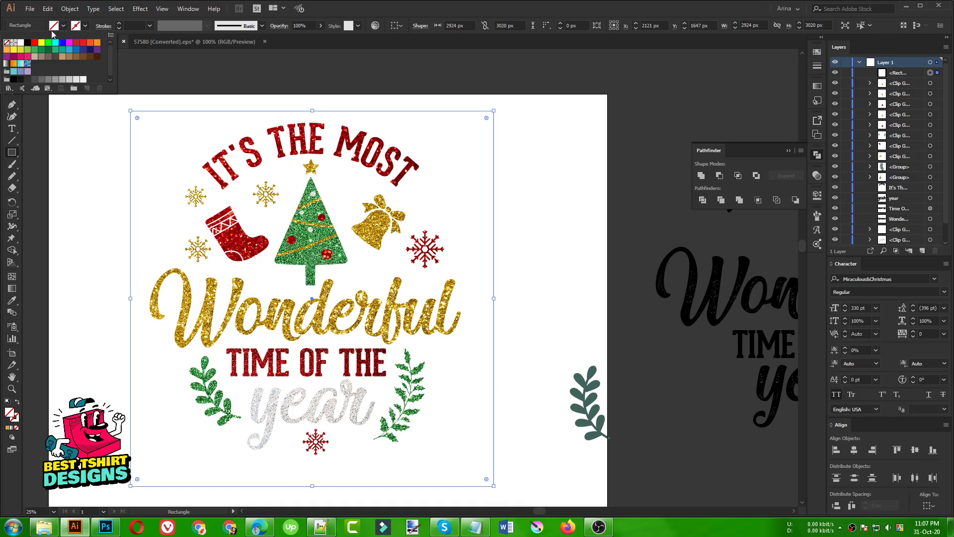
{"action": "left_click", "coordinate": [59, 147]}
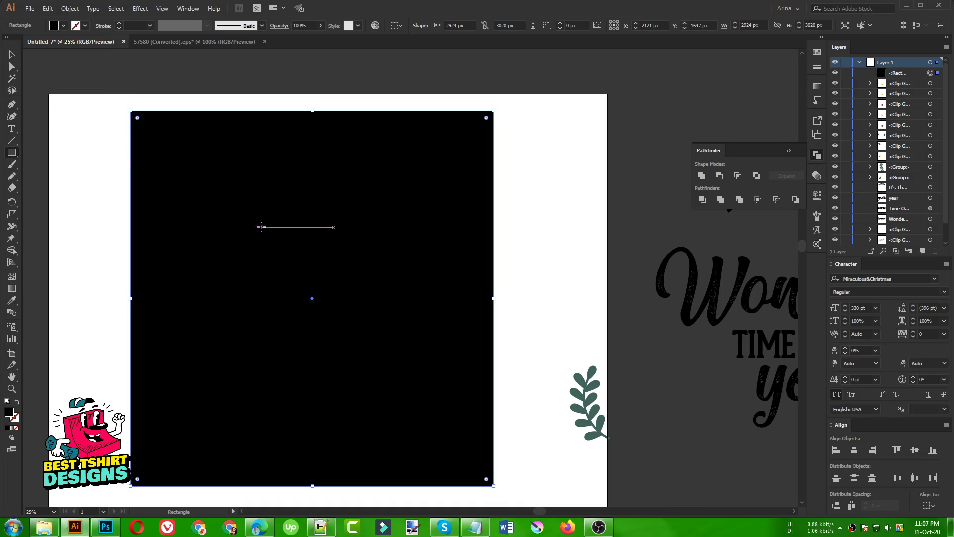
{"action": "key", "text": "ctrl+shift+bracketleft"}
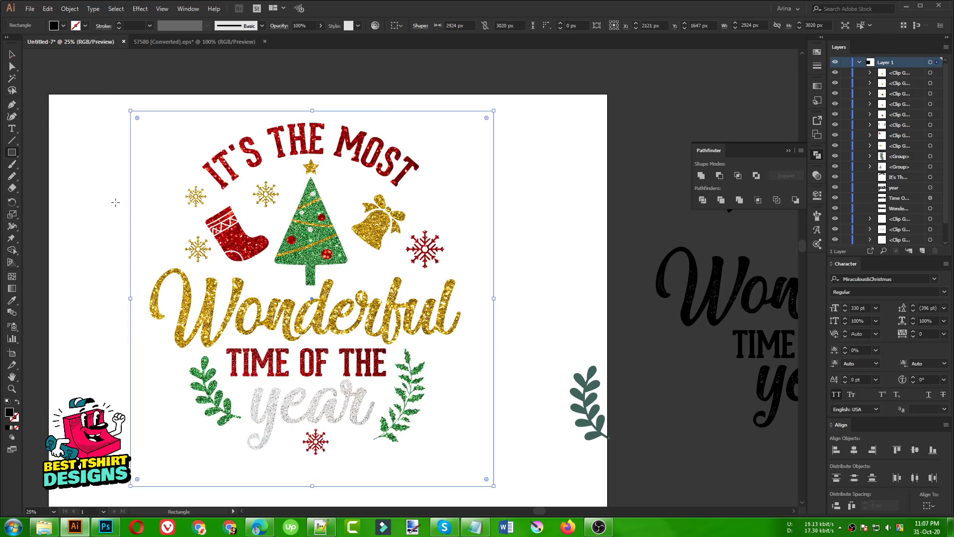
{"action": "left_click", "coordinate": [14, 55]}
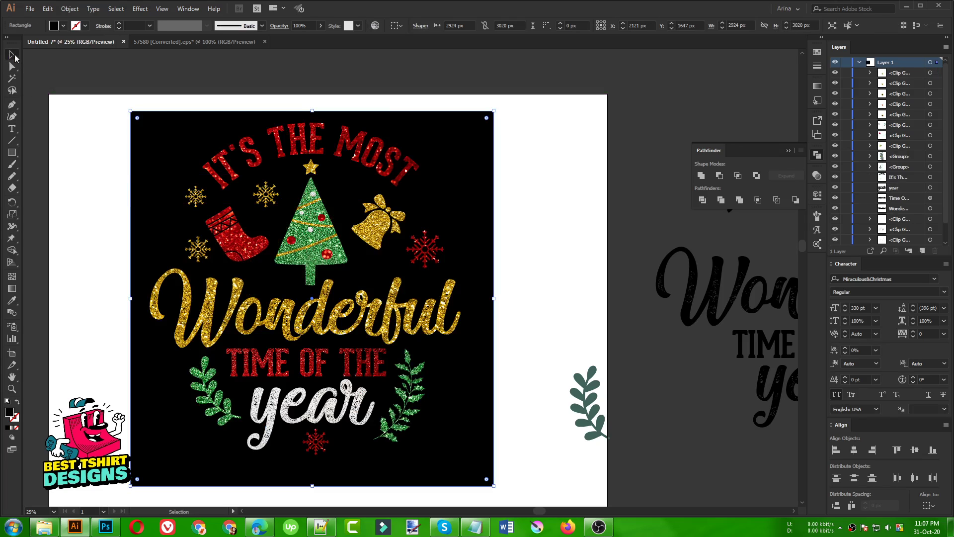
{"action": "left_click", "coordinate": [76, 178]}
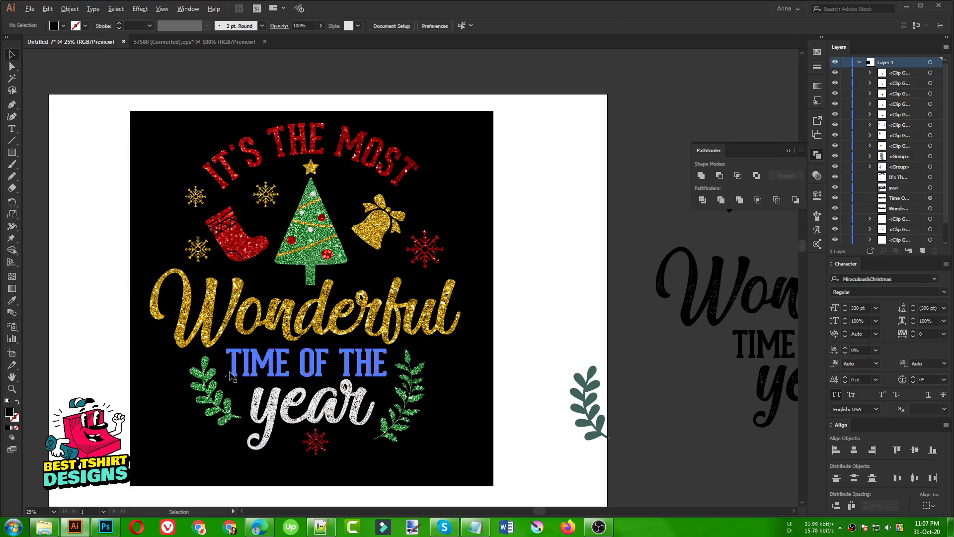
Duplicate the gold snowflake to the tree's upper right, lower left and lower right, the last copy about 199 px wide.
{"action": "scroll", "coordinate": [291, 373], "scroll_direction": "up", "scroll_amount": 1}
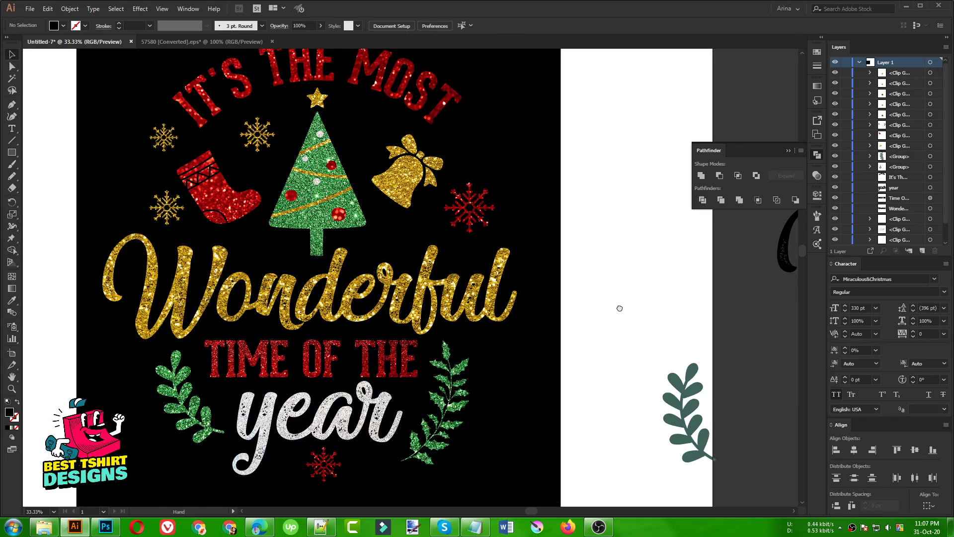
{"action": "left_click_drag", "start_coordinate": [620, 308], "coordinate": [615, 322]}
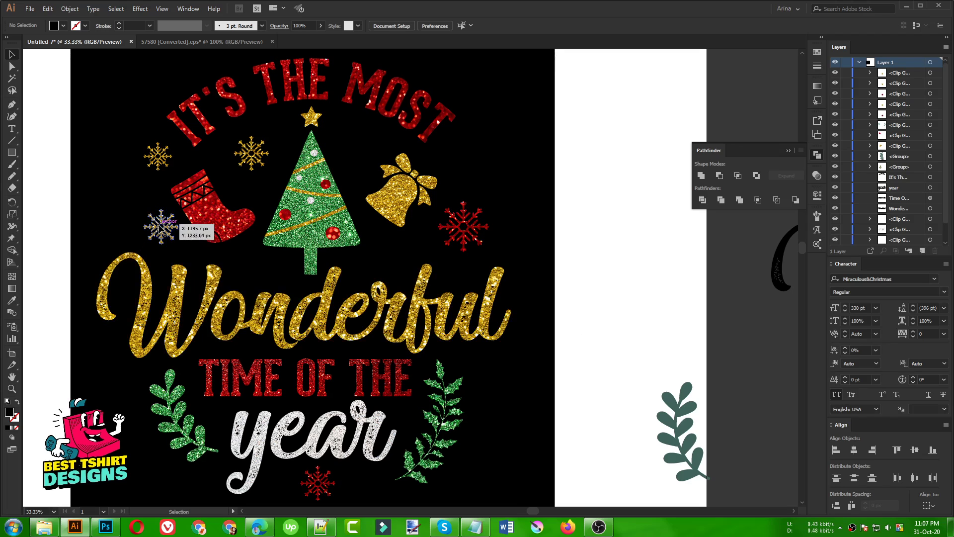
{"action": "left_click", "coordinate": [167, 233]}
{"action": "left_click_drag", "start_coordinate": [168, 232], "coordinate": [387, 251]}
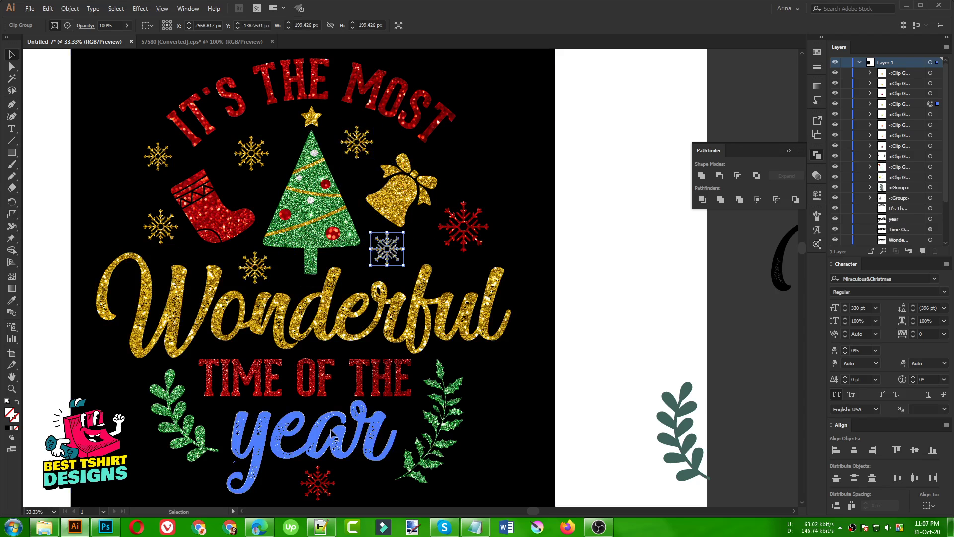
Relink the glitter images of the three new snowflakes around the tree to high-angle-view-shiny-silver-colored-glitter-background.
{"action": "left_click", "coordinate": [256, 267], "text": "shift"}
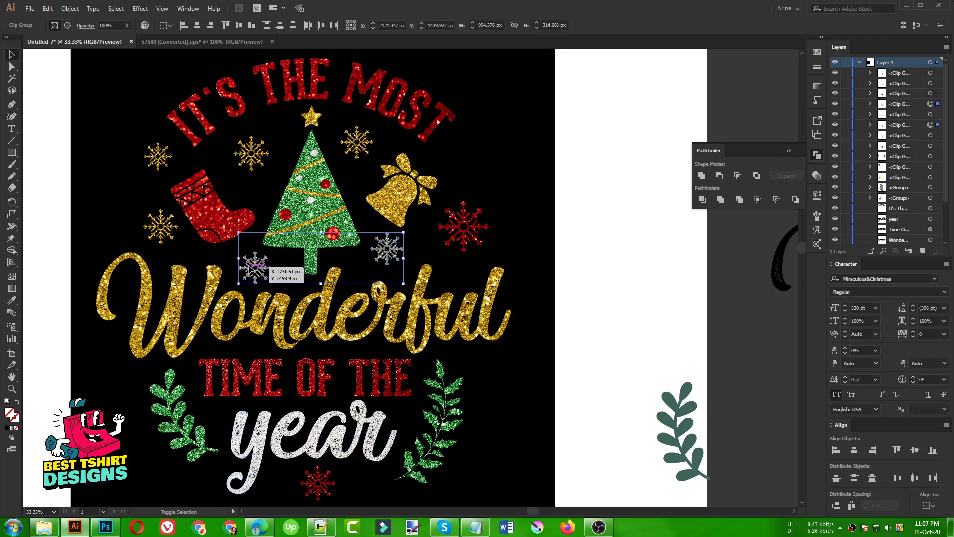
{"action": "left_click", "coordinate": [364, 144], "text": "shift"}
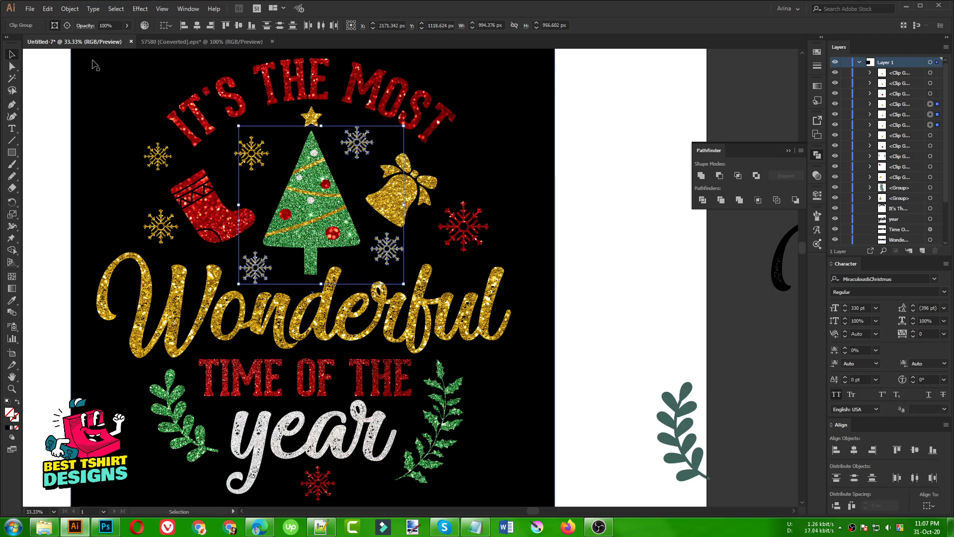
{"action": "left_click", "coordinate": [67, 26]}
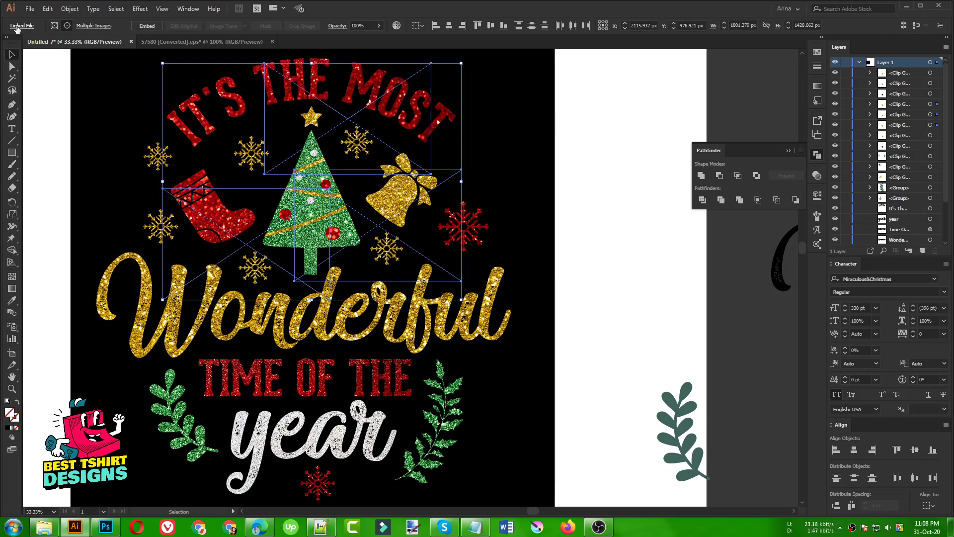
{"action": "left_click", "coordinate": [22, 25]}
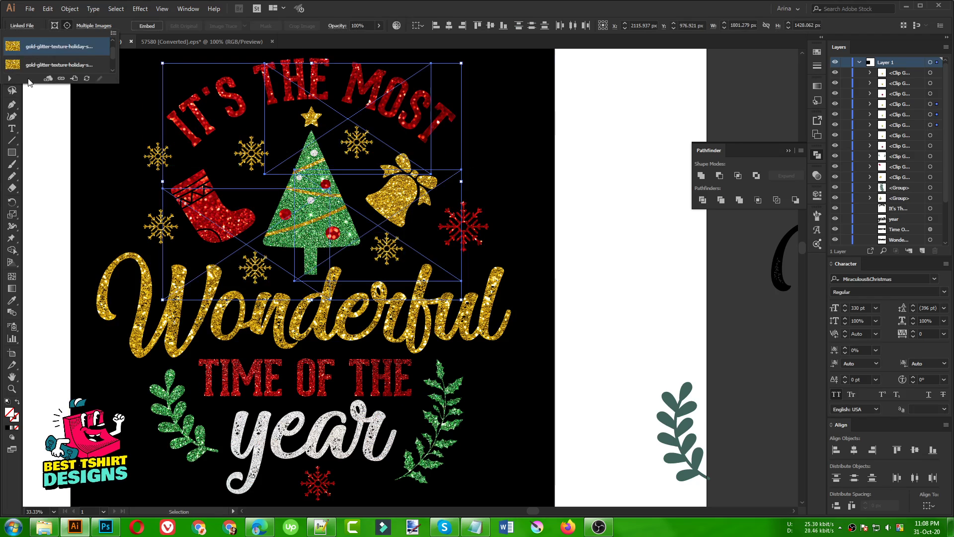
{"action": "left_click", "coordinate": [61, 79]}
{"action": "key", "text": "Escape"}
{"action": "key", "text": "Escape"}
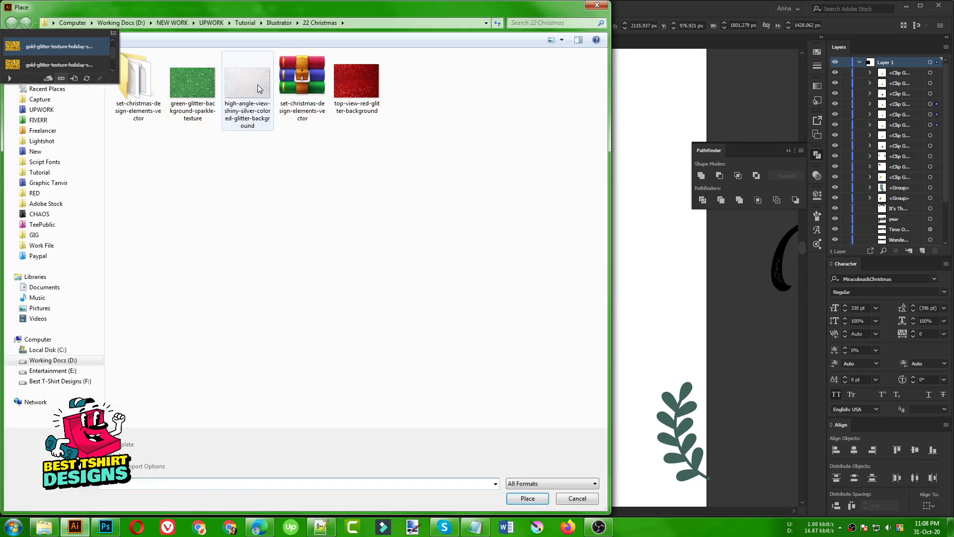
{"action": "double_click", "coordinate": [257, 85]}
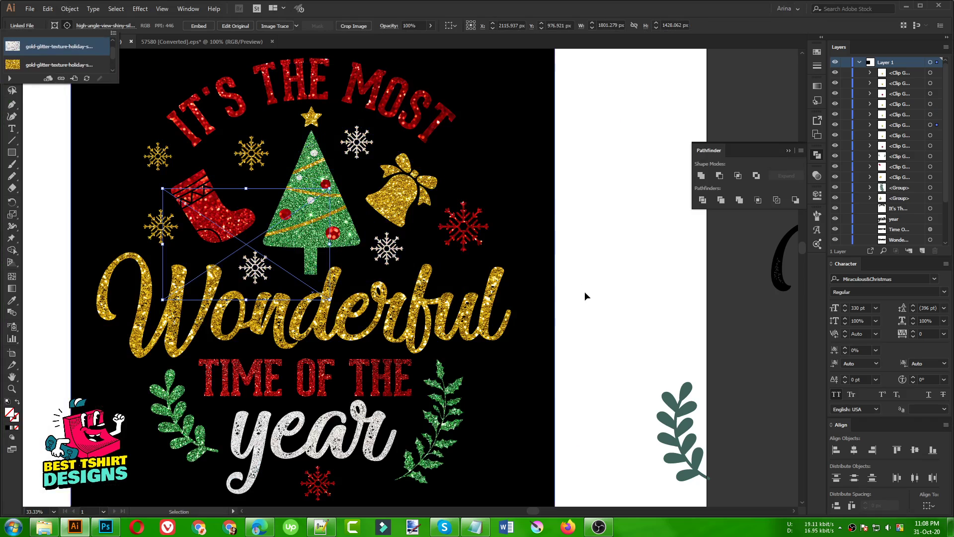
Delete the leftover black text and dark green leaf branch beside the finished design.
{"action": "key", "text": "ctrl+minus"}
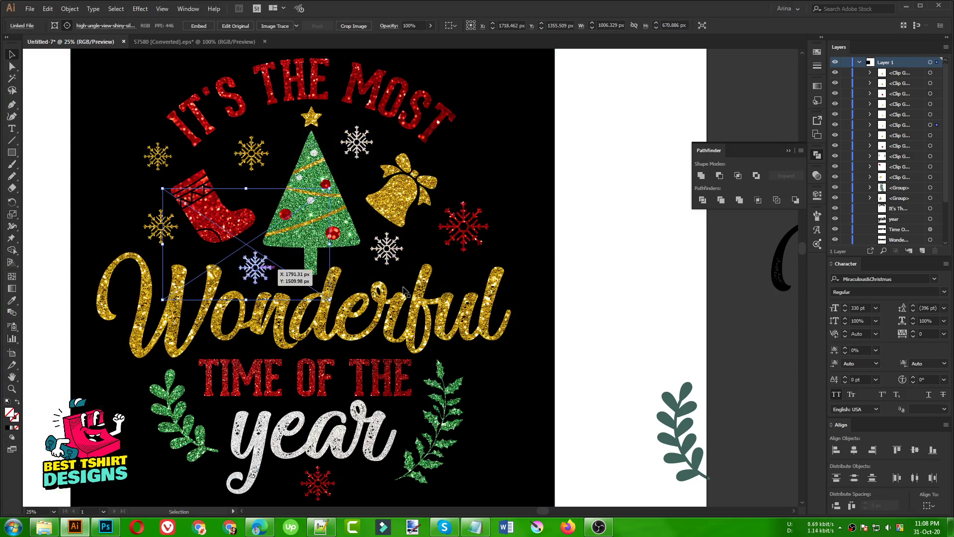
{"action": "left_click", "coordinate": [530, 296]}
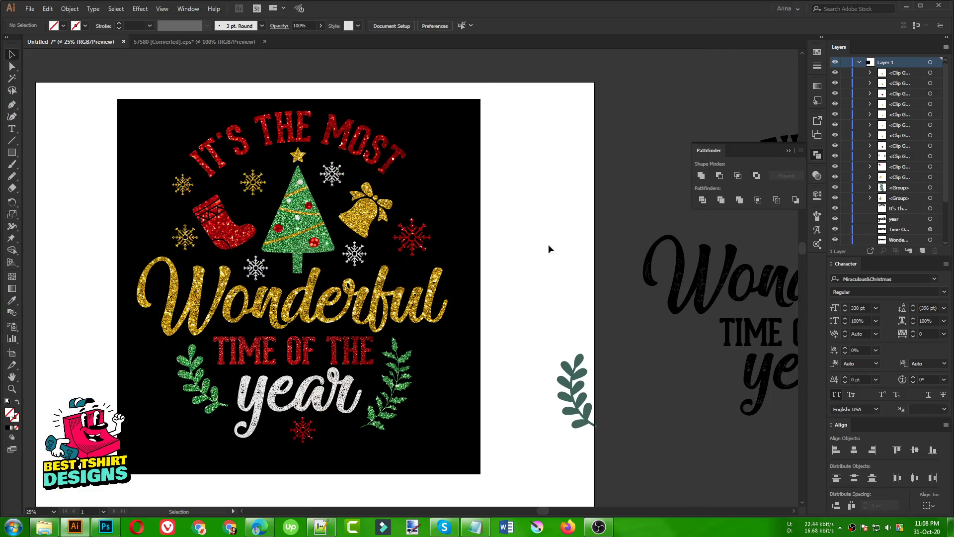
{"action": "left_click_drag", "start_coordinate": [535, 210], "coordinate": [778, 474]}
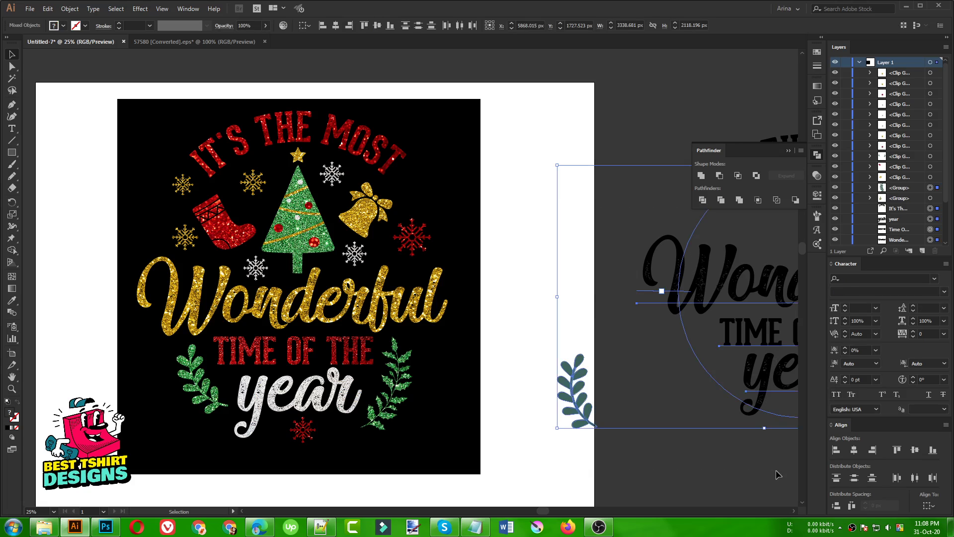
{"action": "key", "text": "Delete"}
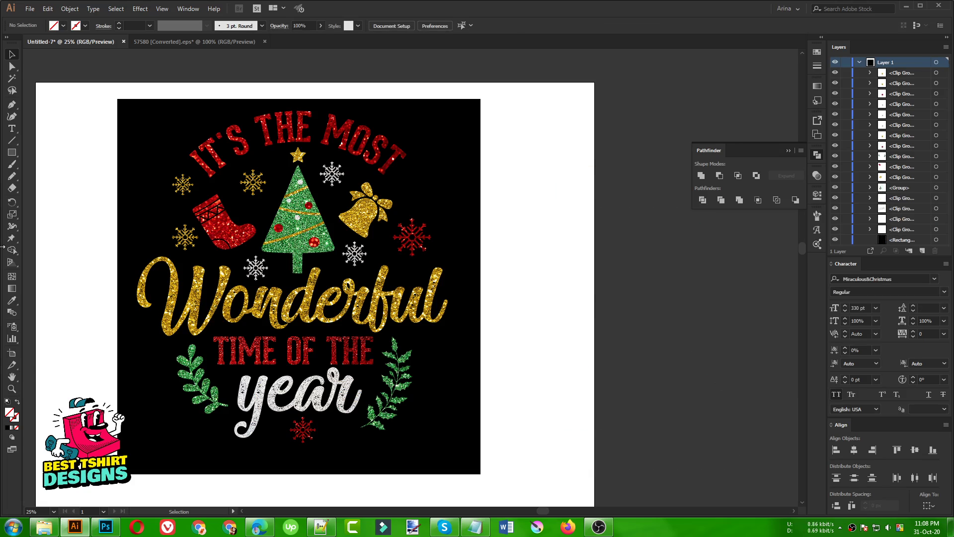
Duplicate the small gold snowflake above the stocking to the bell's upper right, below the end of "MOST".
{"action": "left_click", "coordinate": [13, 389]}
{"action": "left_click_drag", "start_coordinate": [130, 110], "coordinate": [460, 459]}
{"action": "left_click_drag", "start_coordinate": [644, 384], "coordinate": [550, 392]}
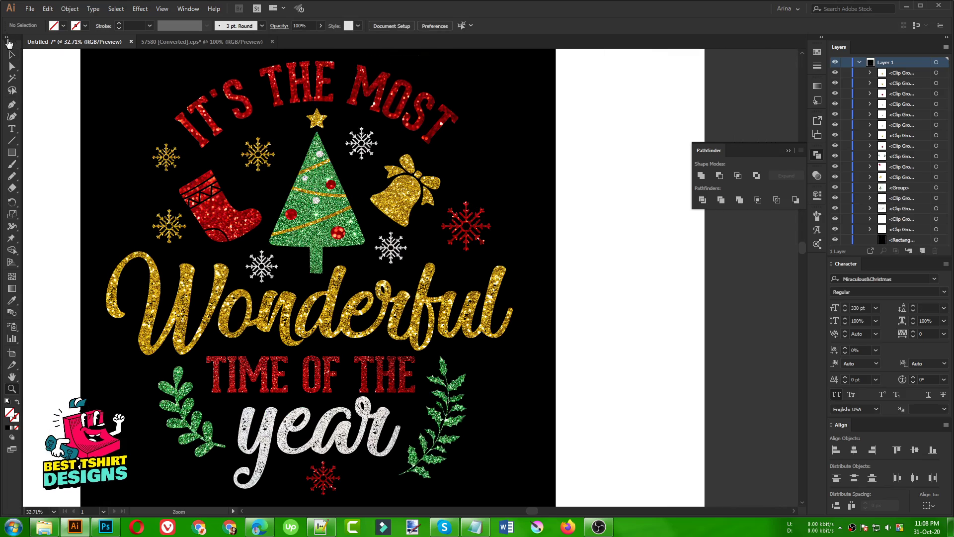
{"action": "left_click", "coordinate": [12, 54]}
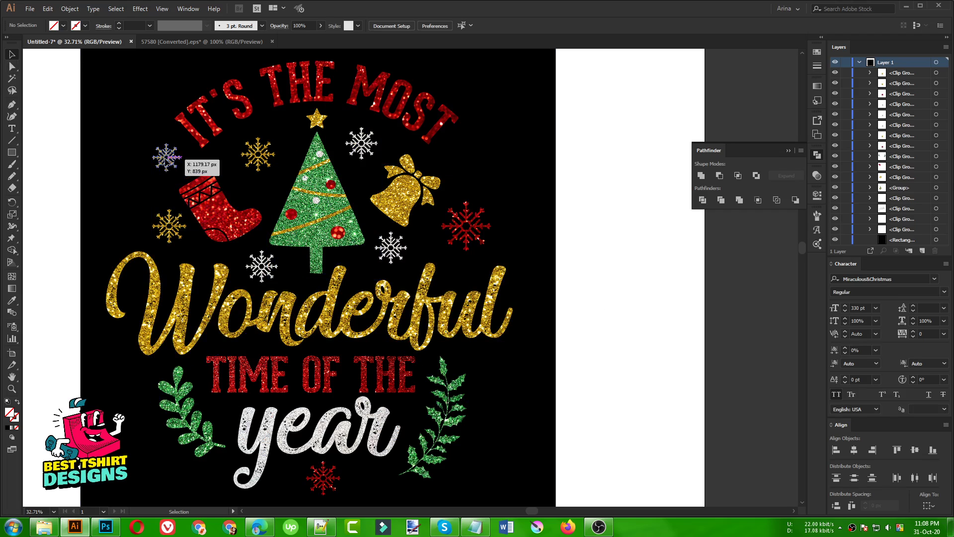
{"action": "left_click_drag", "start_coordinate": [167, 157], "coordinate": [462, 158]}
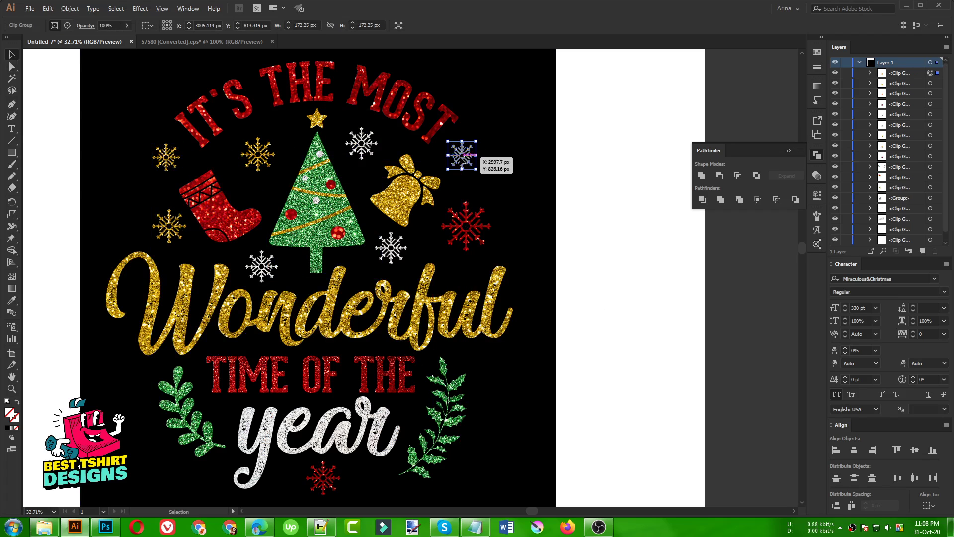
{"action": "left_click_drag", "start_coordinate": [491, 230], "coordinate": [470, 170]}
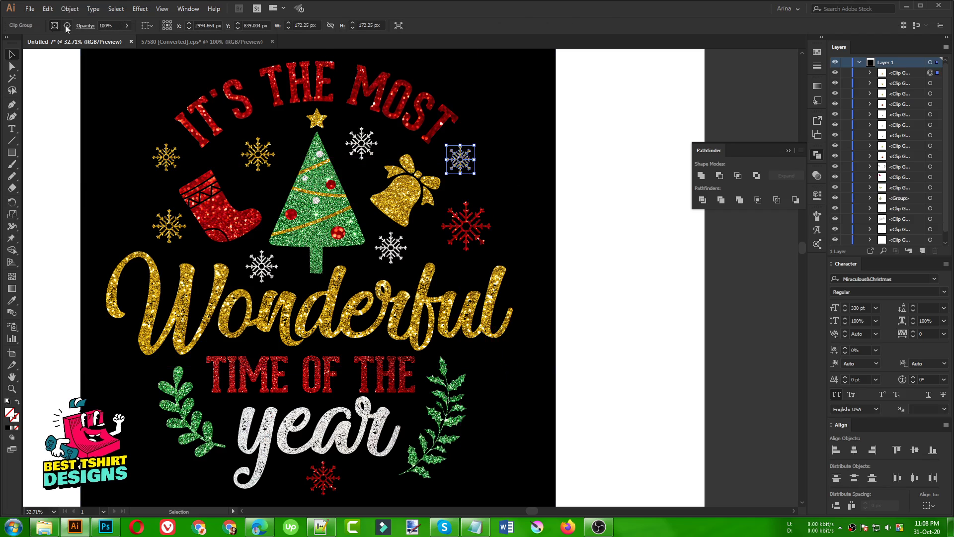
Relink the glitter image of the snowflake at the bell's upper right to green-glitter-background-sparkle-texture.
{"action": "left_click", "coordinate": [66, 26]}
{"action": "left_click", "coordinate": [21, 27]}
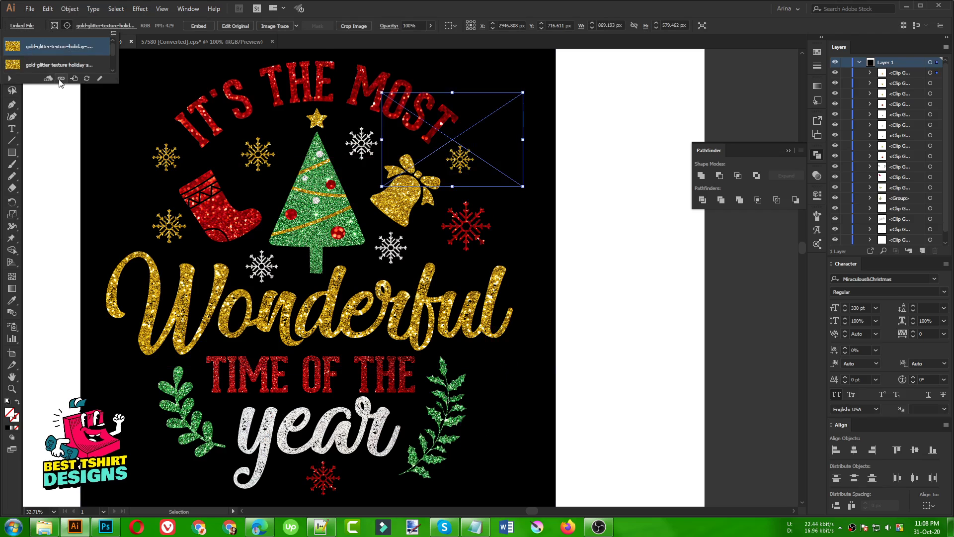
{"action": "left_click", "coordinate": [61, 78]}
{"action": "double_click", "coordinate": [185, 88]}
{"action": "left_click", "coordinate": [648, 281]}
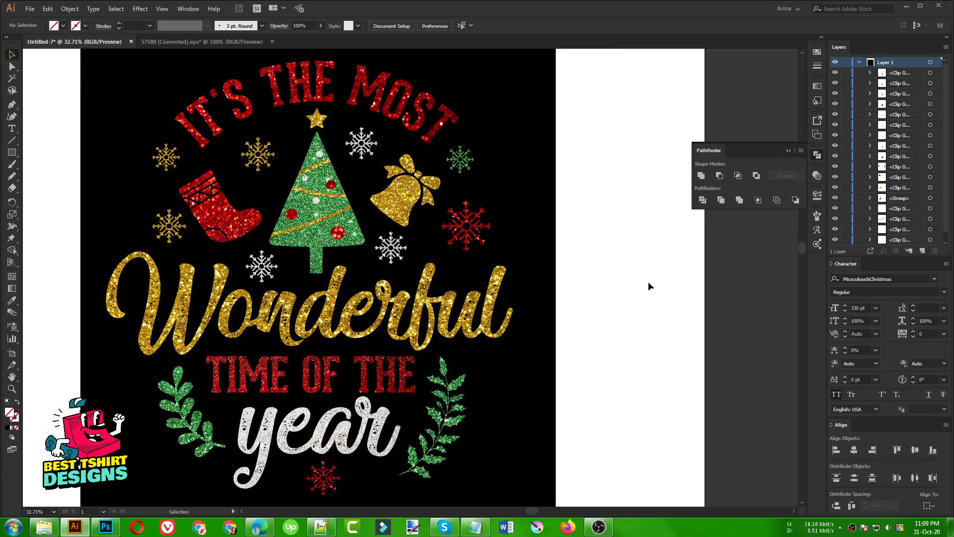